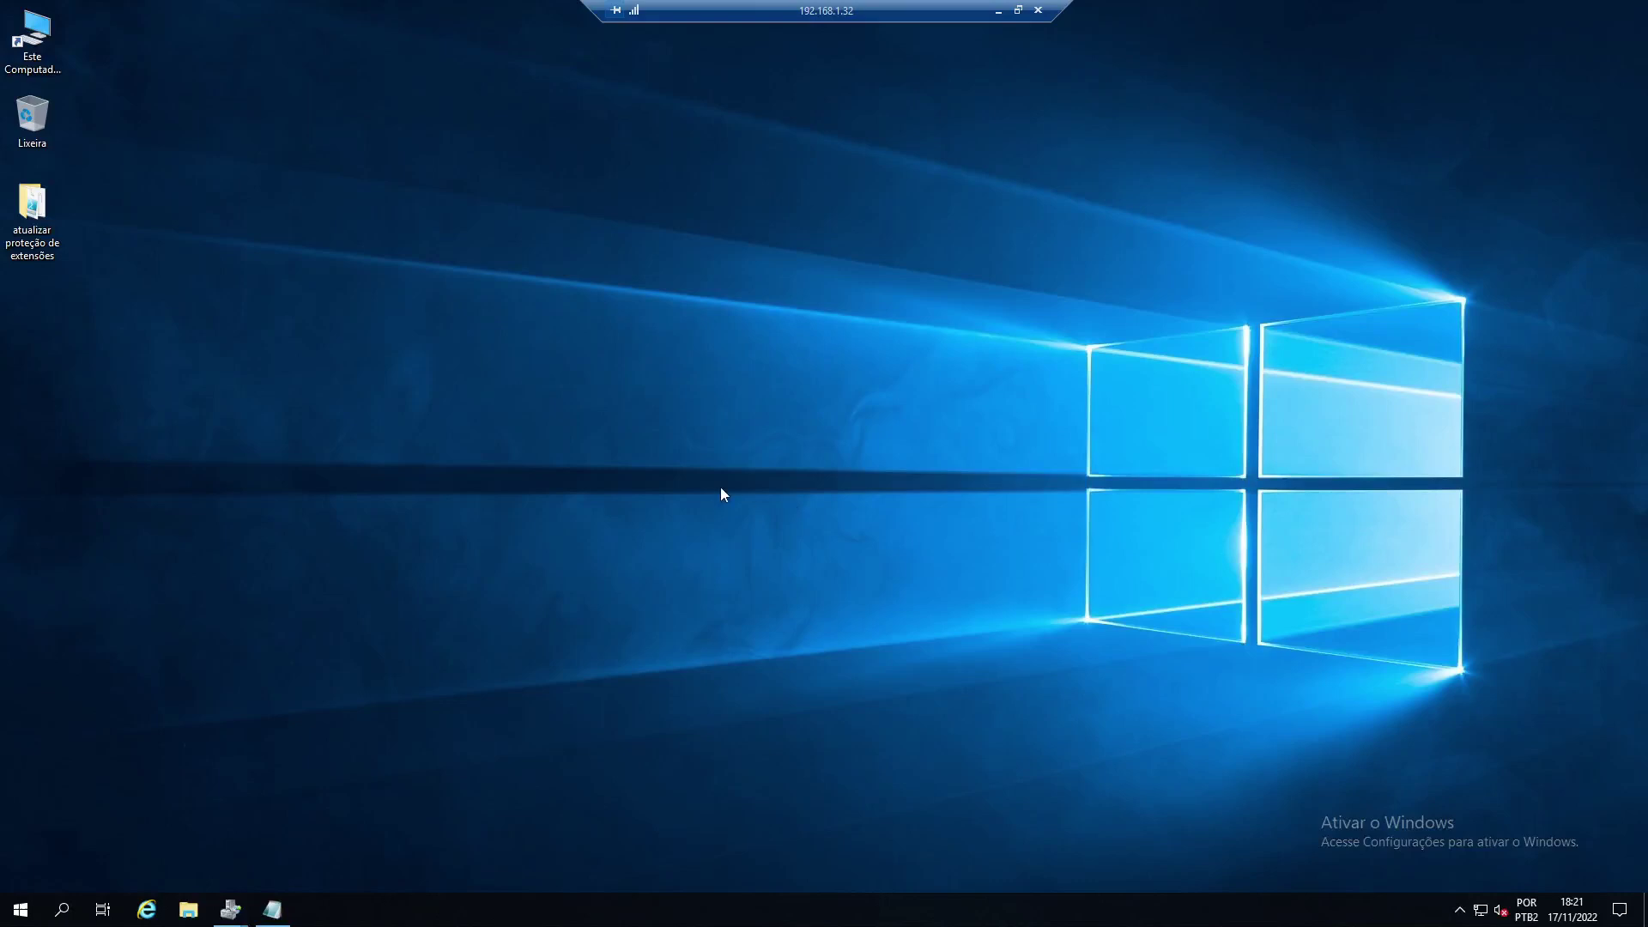
- View the Quota Management node in the open File Server Resource Manager window and minimize the window
click(232, 912)
click(137, 828)
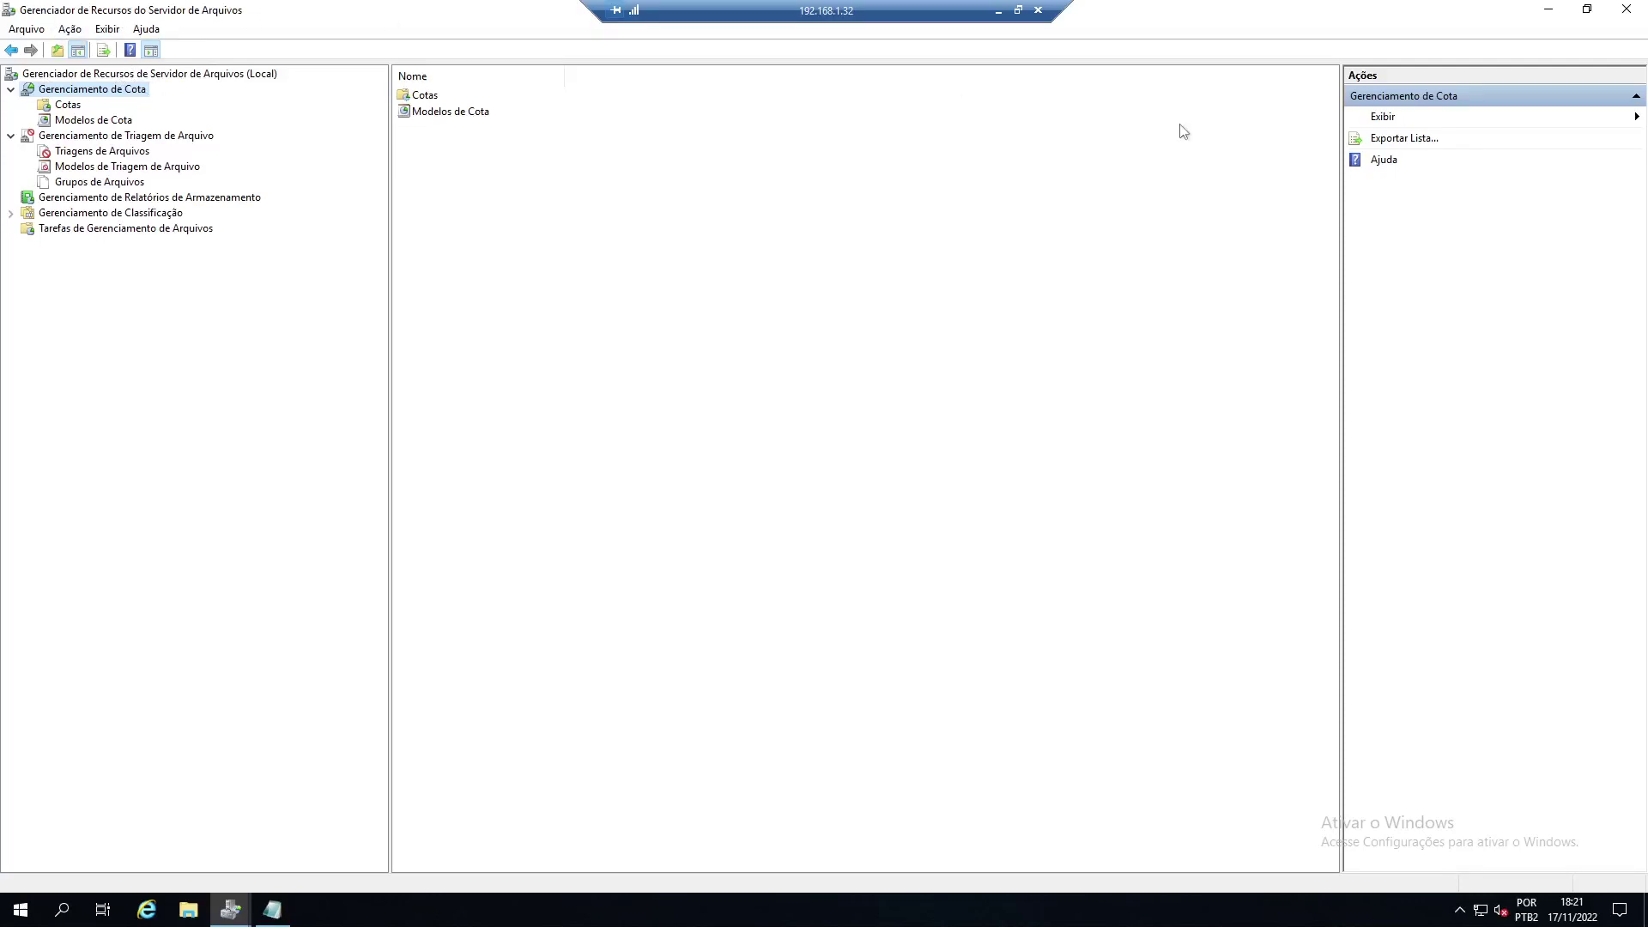
click(1549, 9)
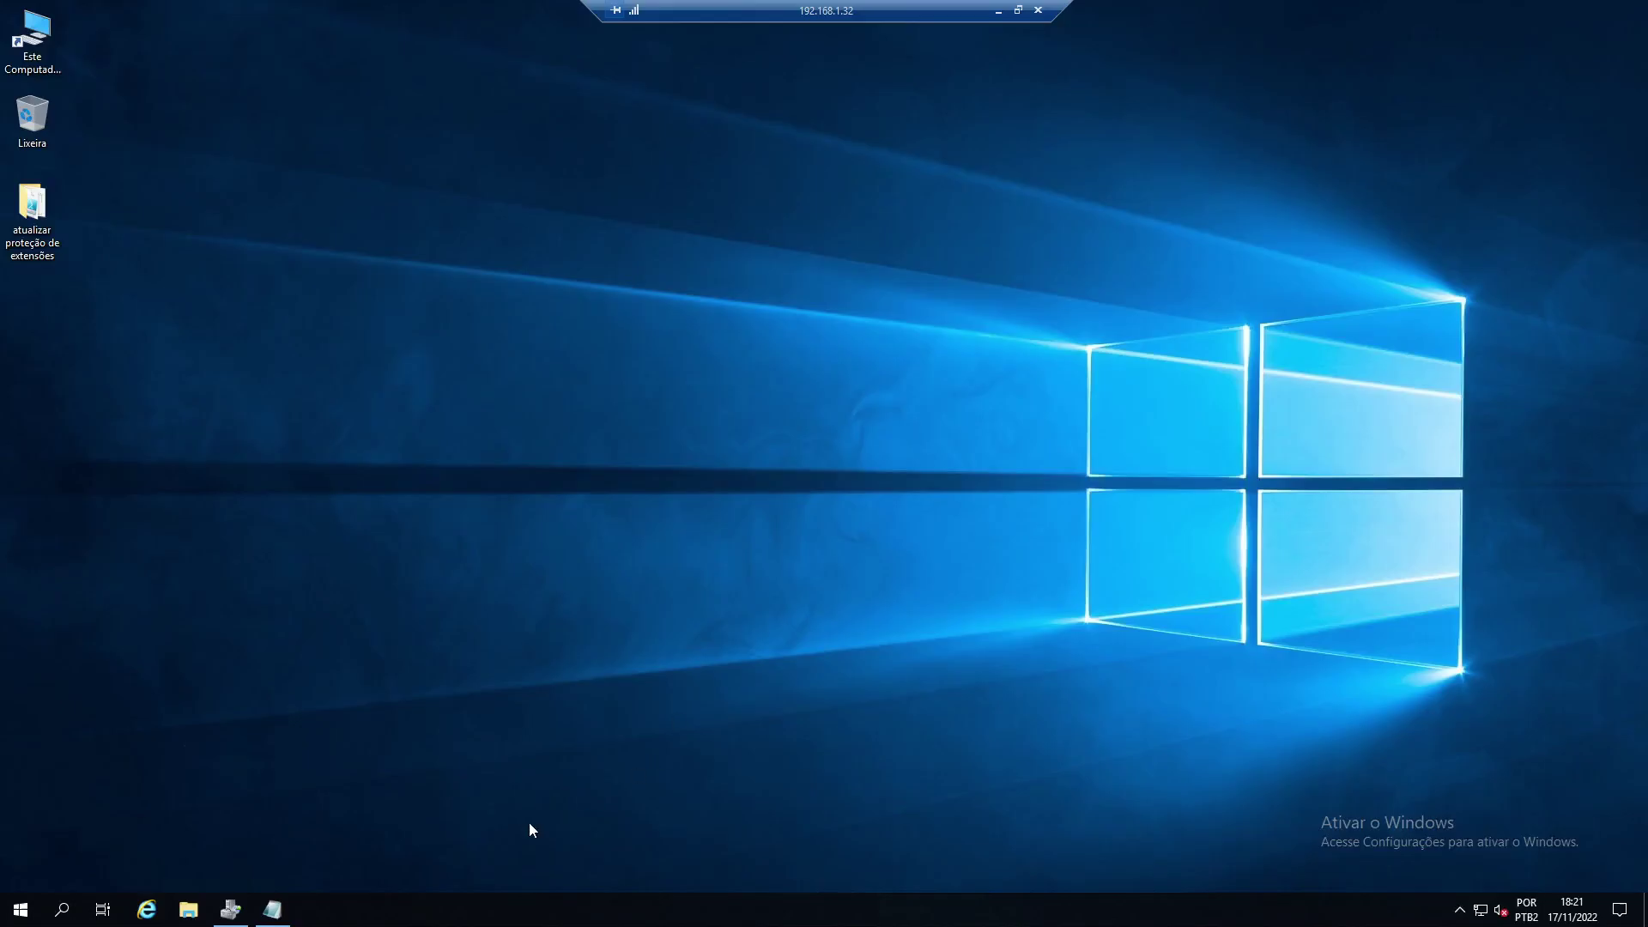
click(229, 912)
click(229, 912)
- Search Windows for "servidor", launch Gerenciador de Servidores, and dismiss its Windows Admin Center message
click(21, 910)
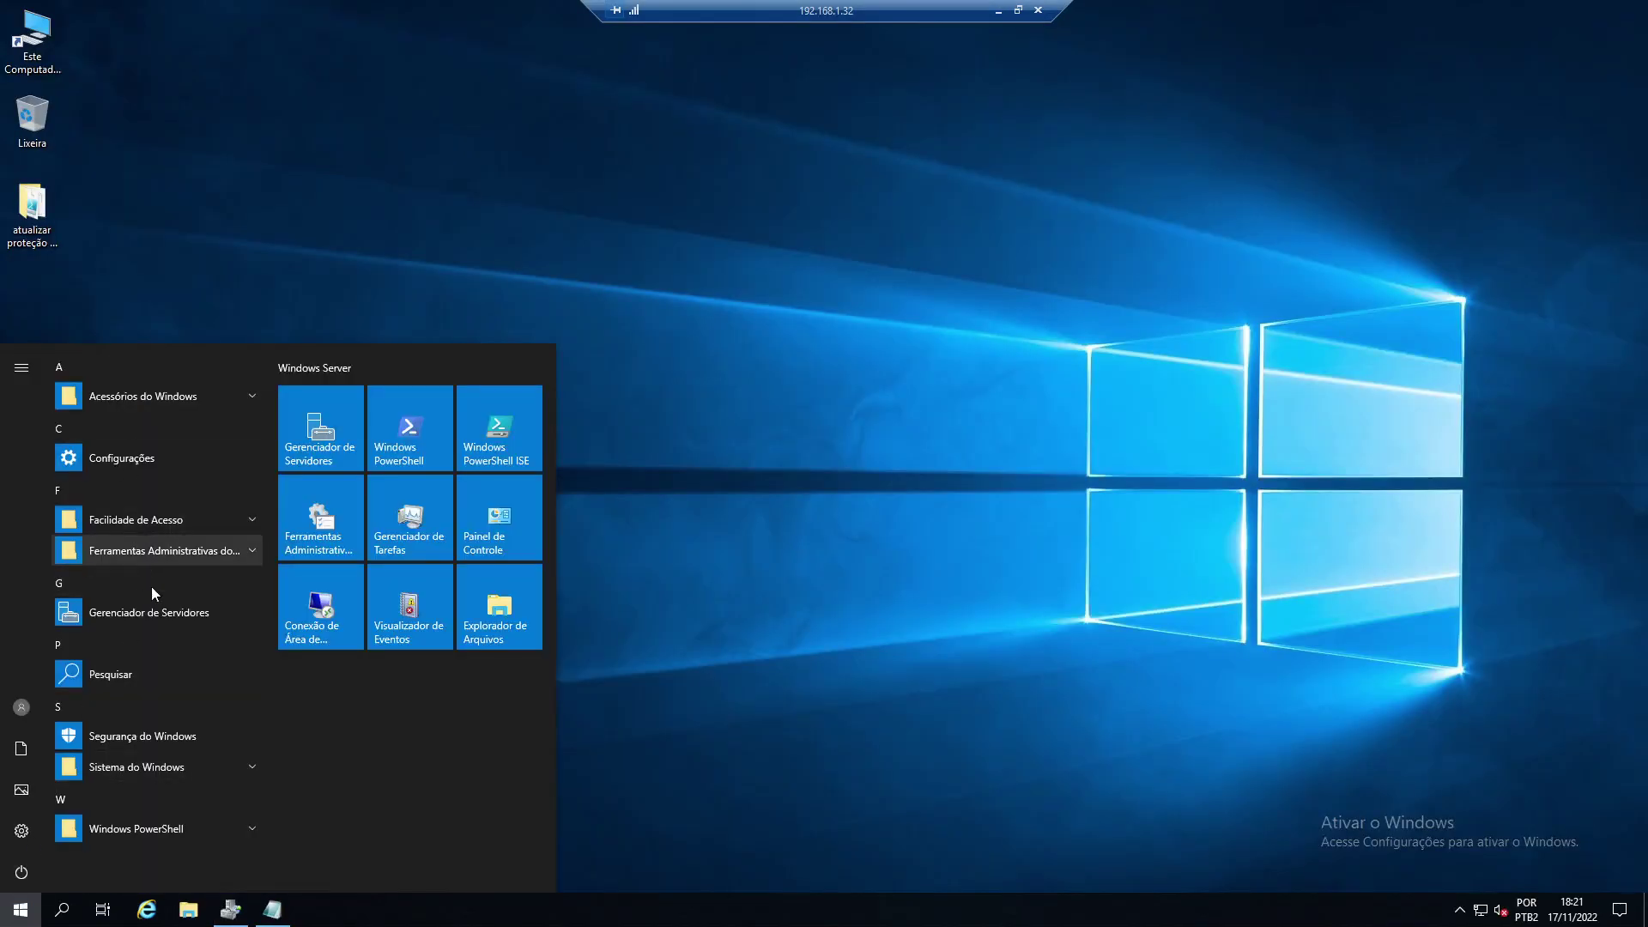
click(80, 903)
text(gere)
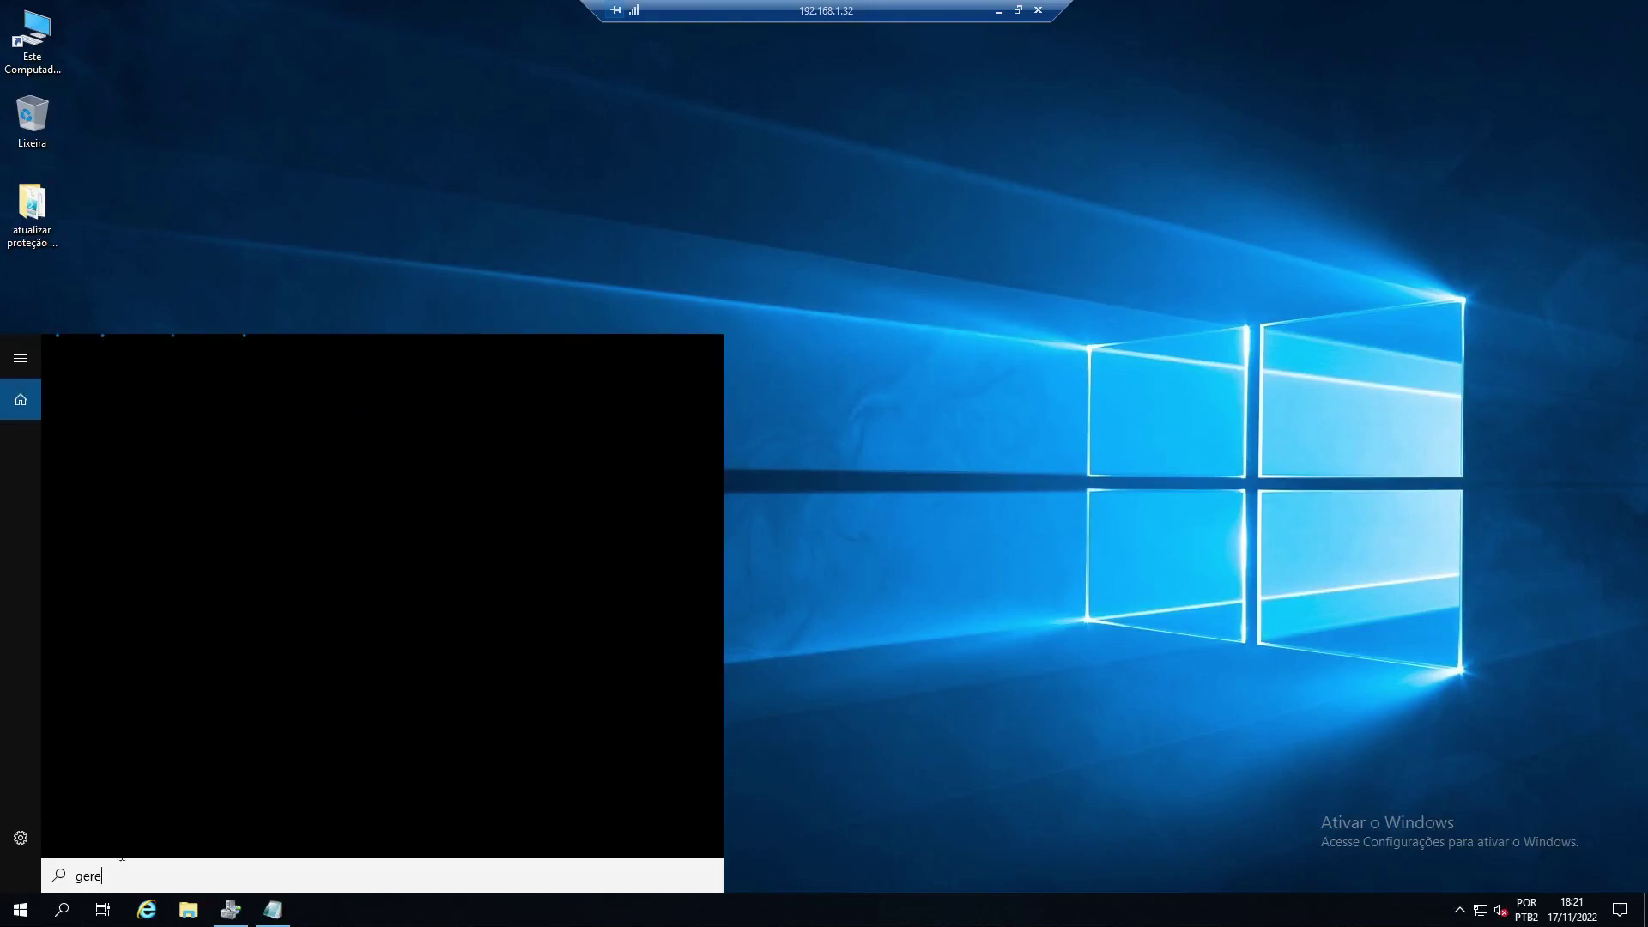
key(BackSpace)
key(BackSpace)
key(BackSpace)
key(BackSpace)
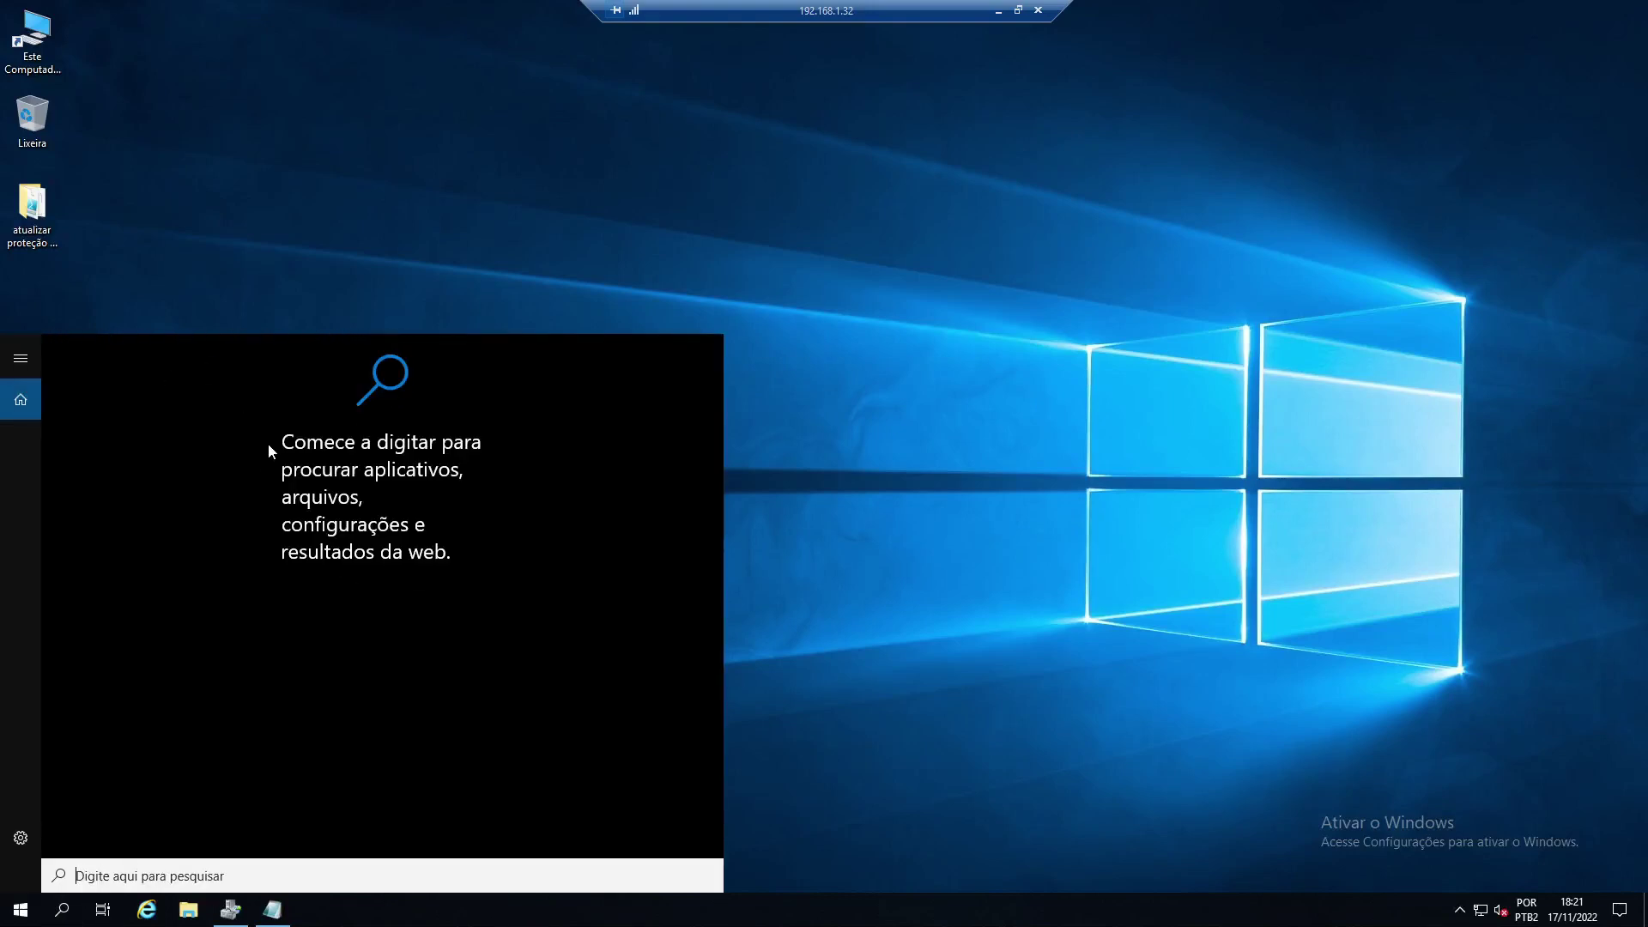
text(ser)
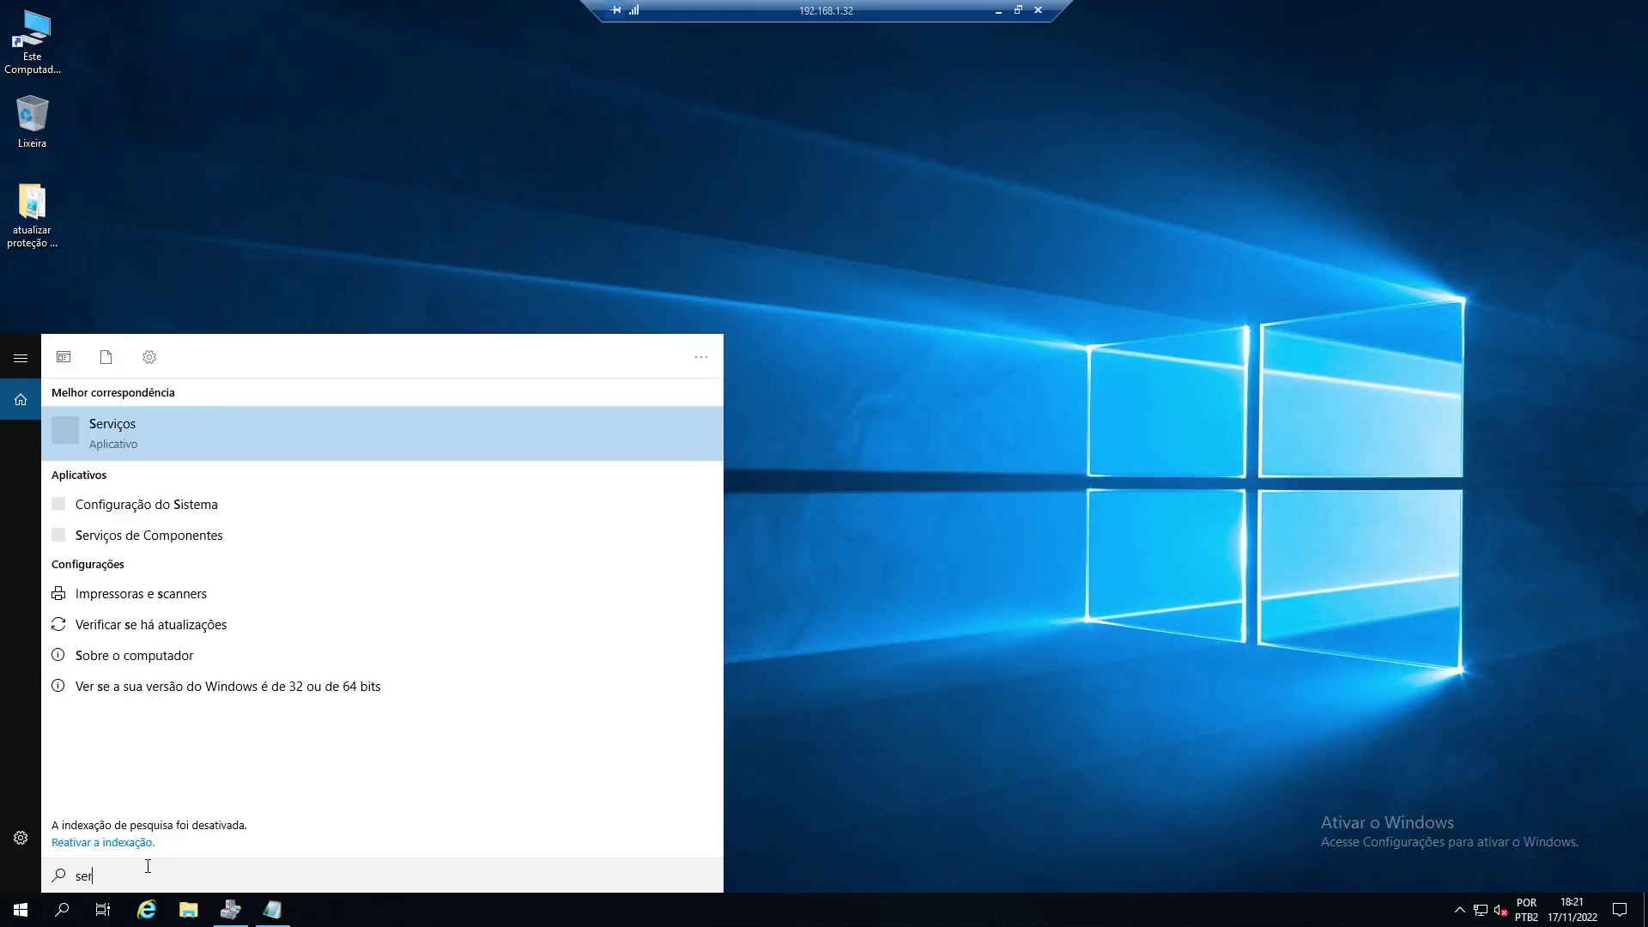
text(vuididor)
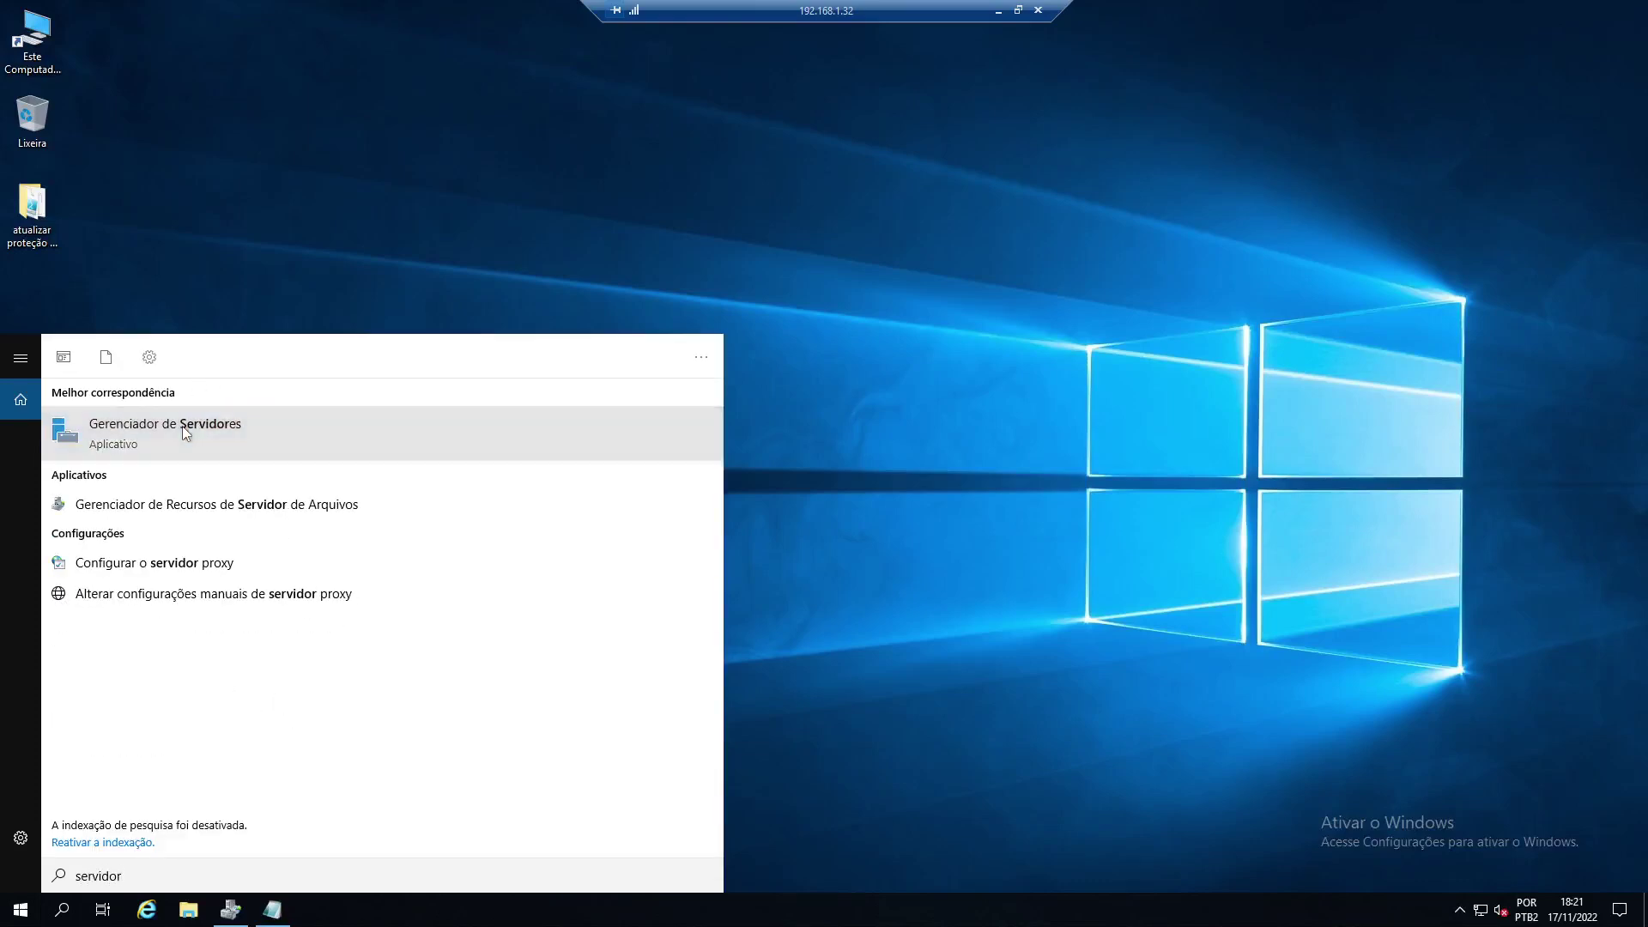
click(182, 426)
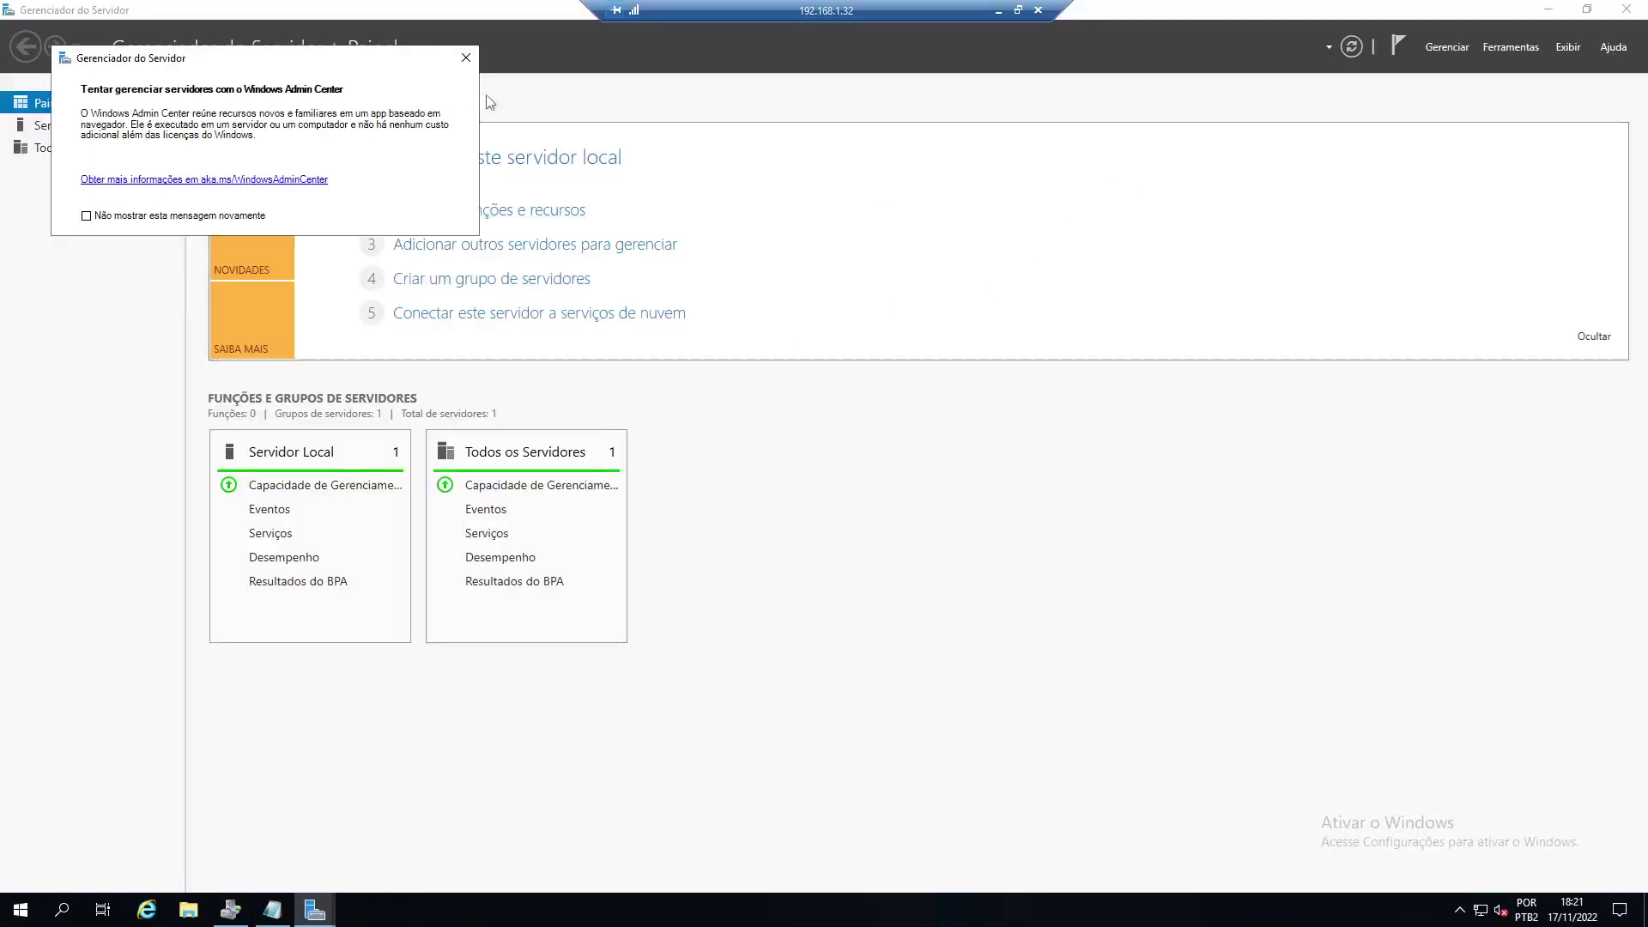
key(Escape)
- Start adding roles and features with a role-based installation on the pool's PMA-SECOM server, reaching the server roles page
click(1460, 48)
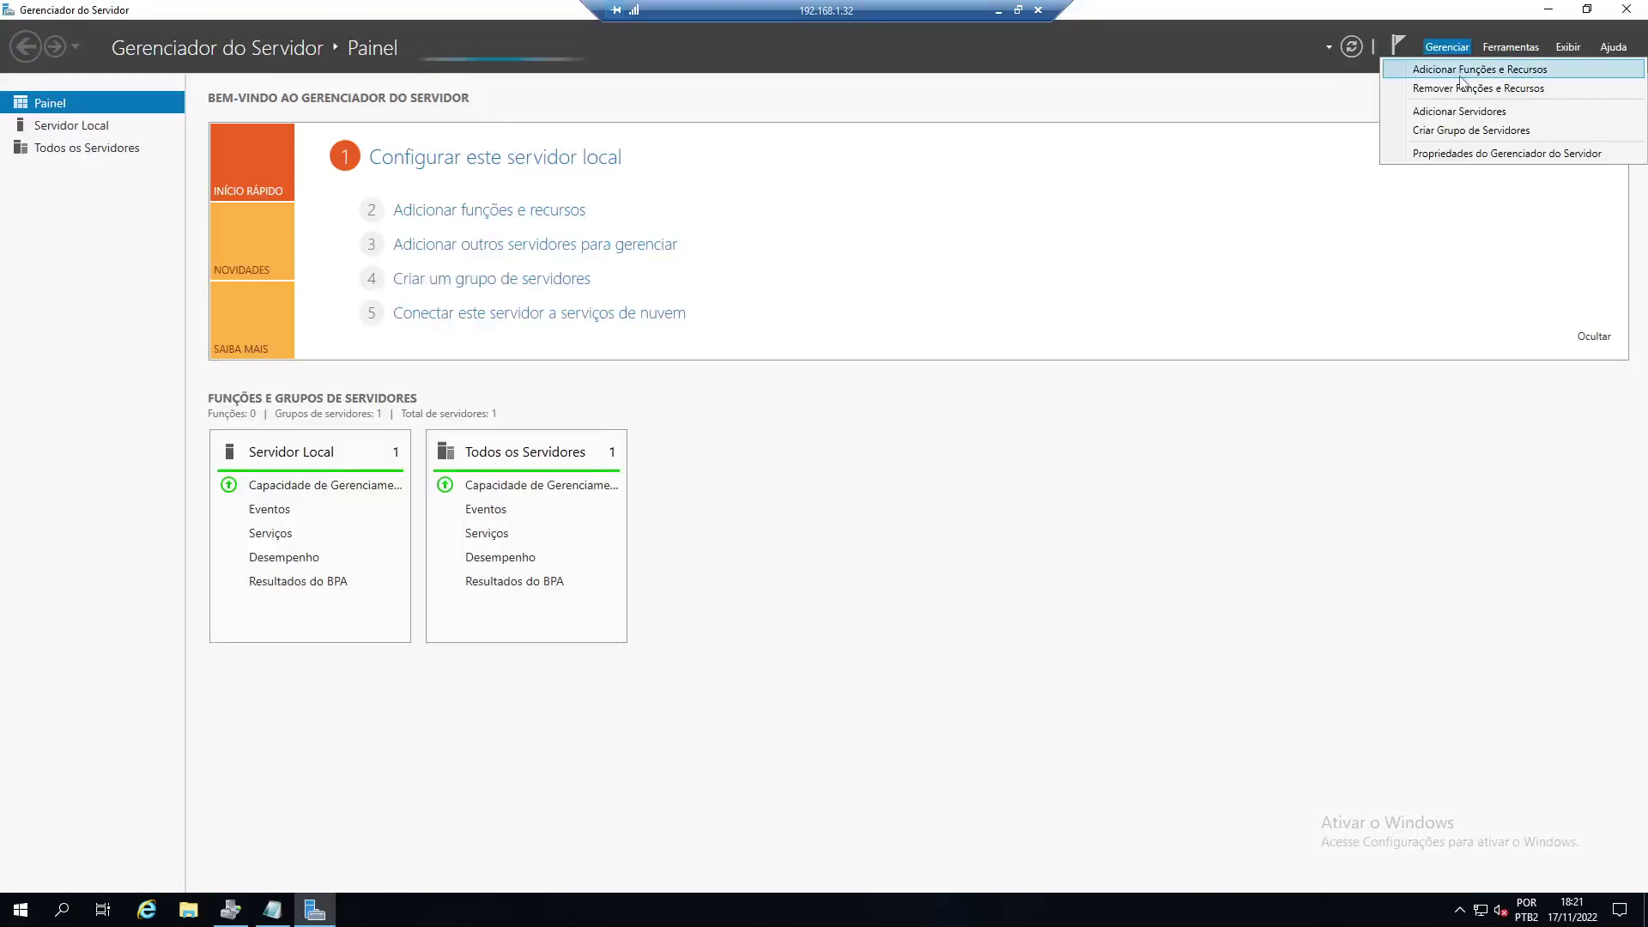
click(1460, 66)
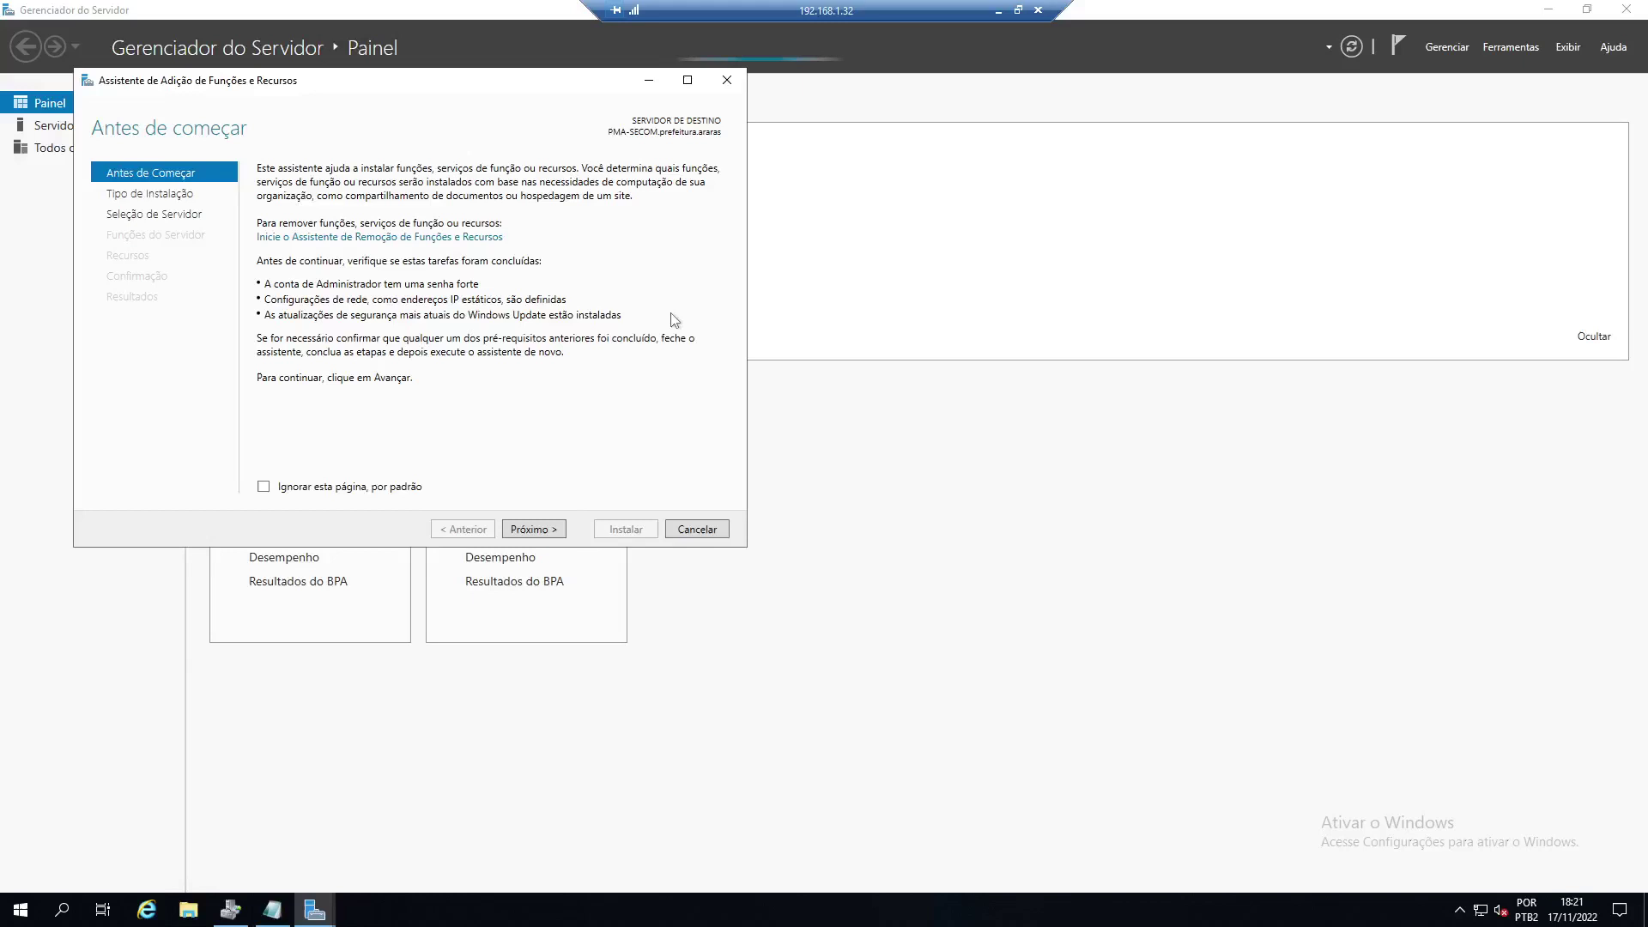
click(550, 531)
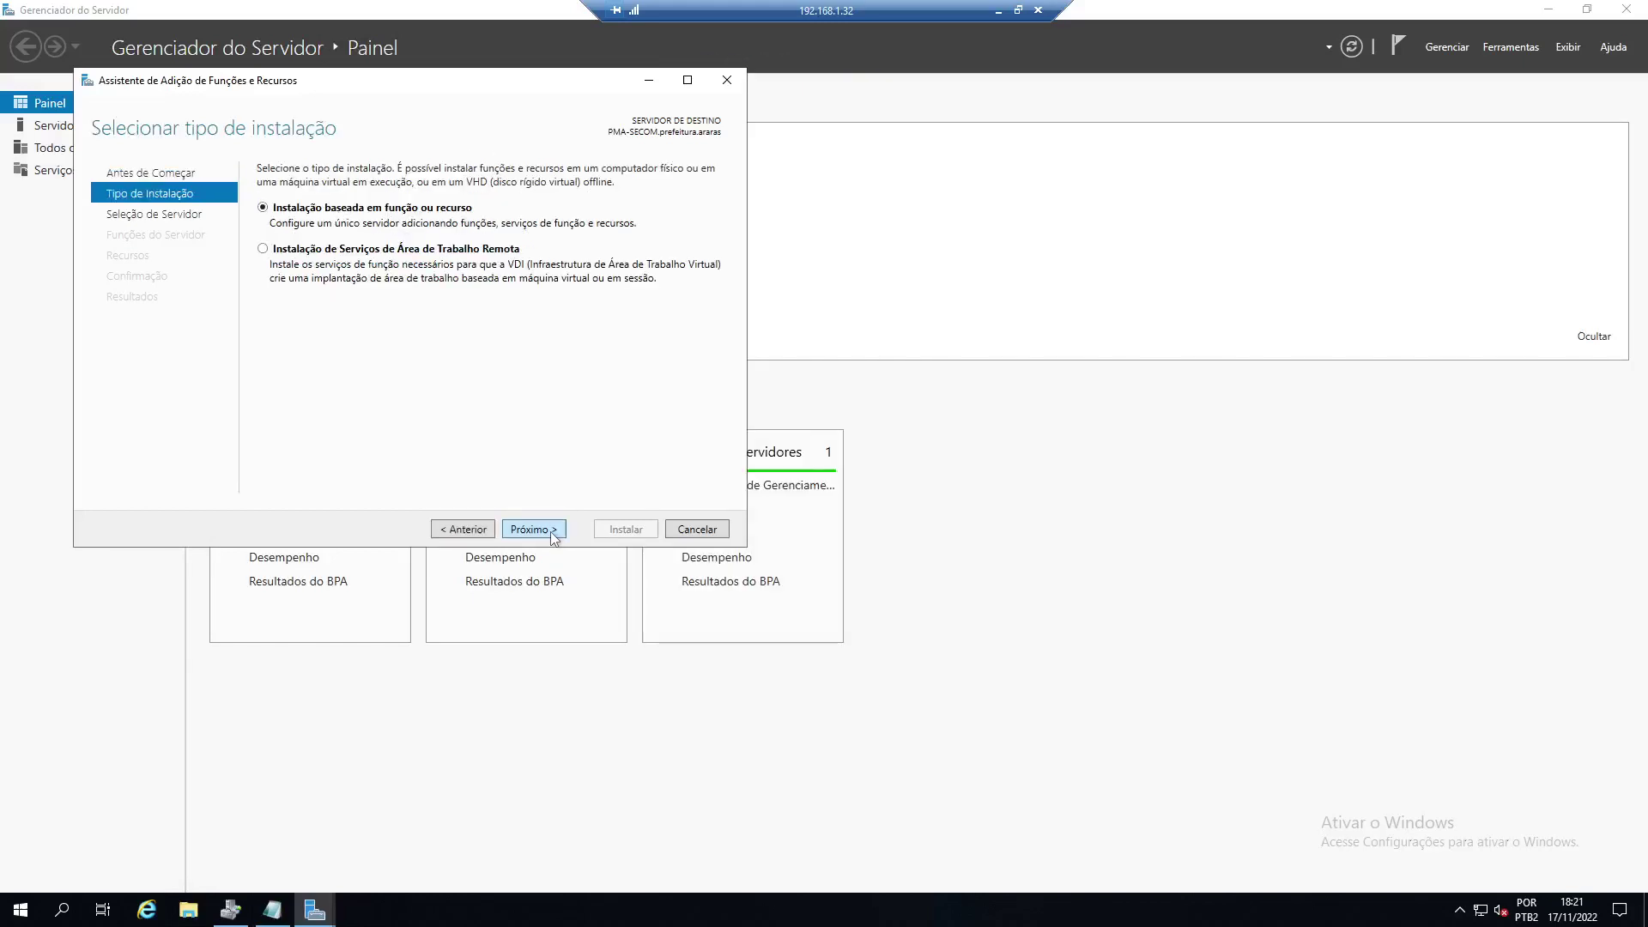
click(551, 530)
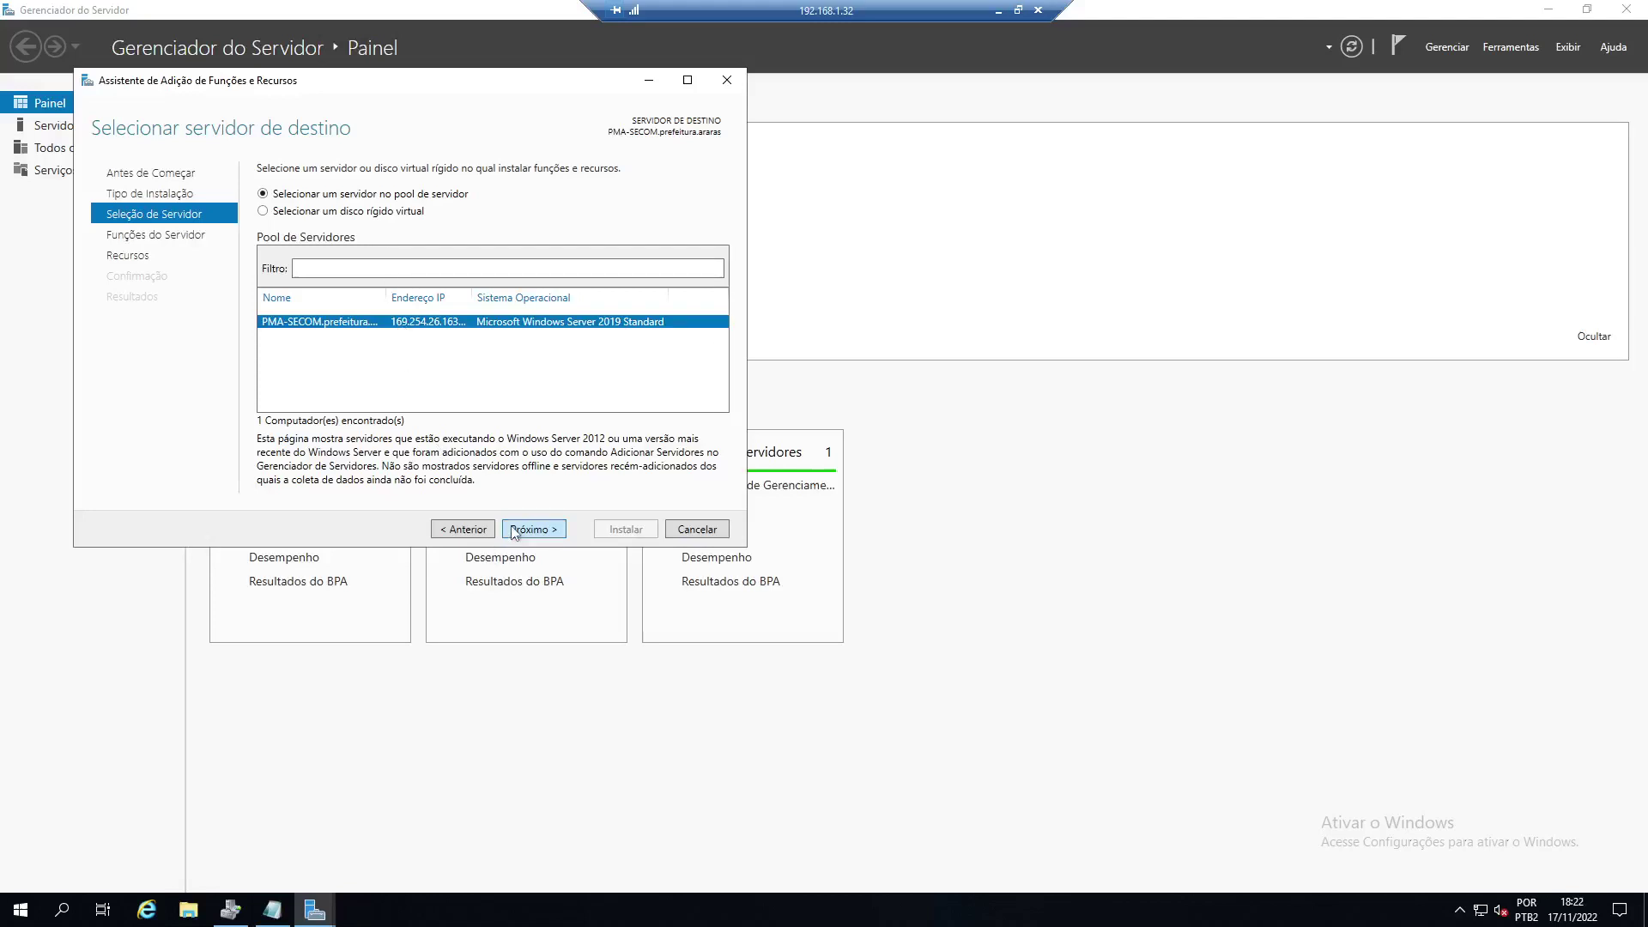
click(514, 531)
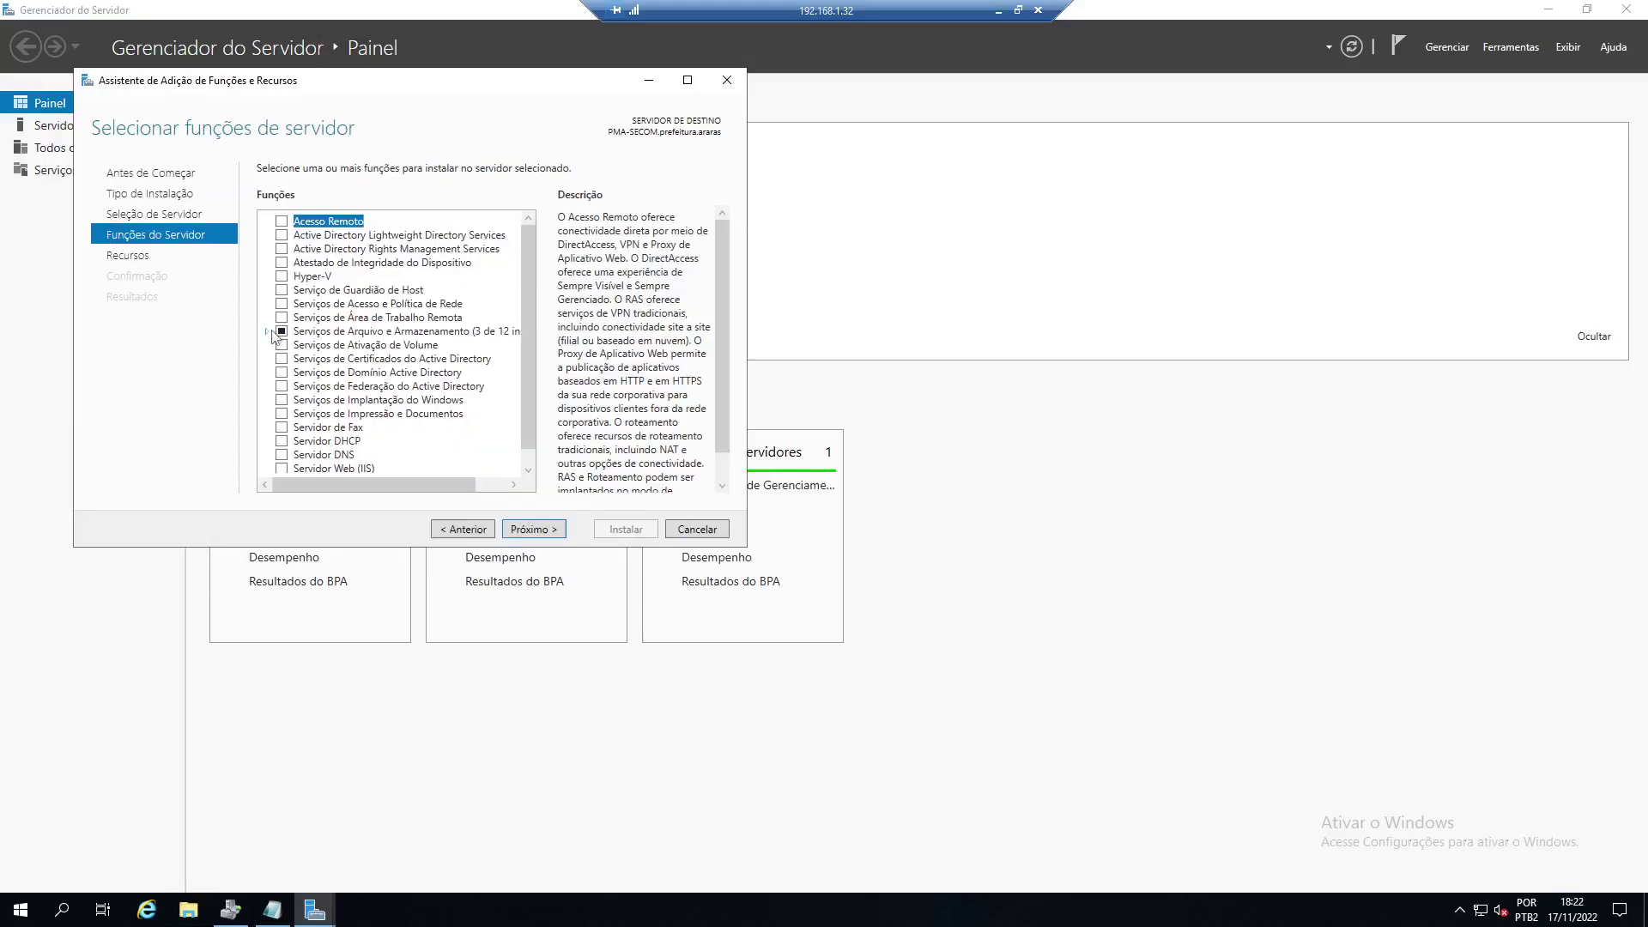
- Check Gerenciador de Recursos do Servidor de Arquivos under Serviços de Arquivo e iSCSI in the role list and cancel the wizard
click(268, 332)
click(283, 359)
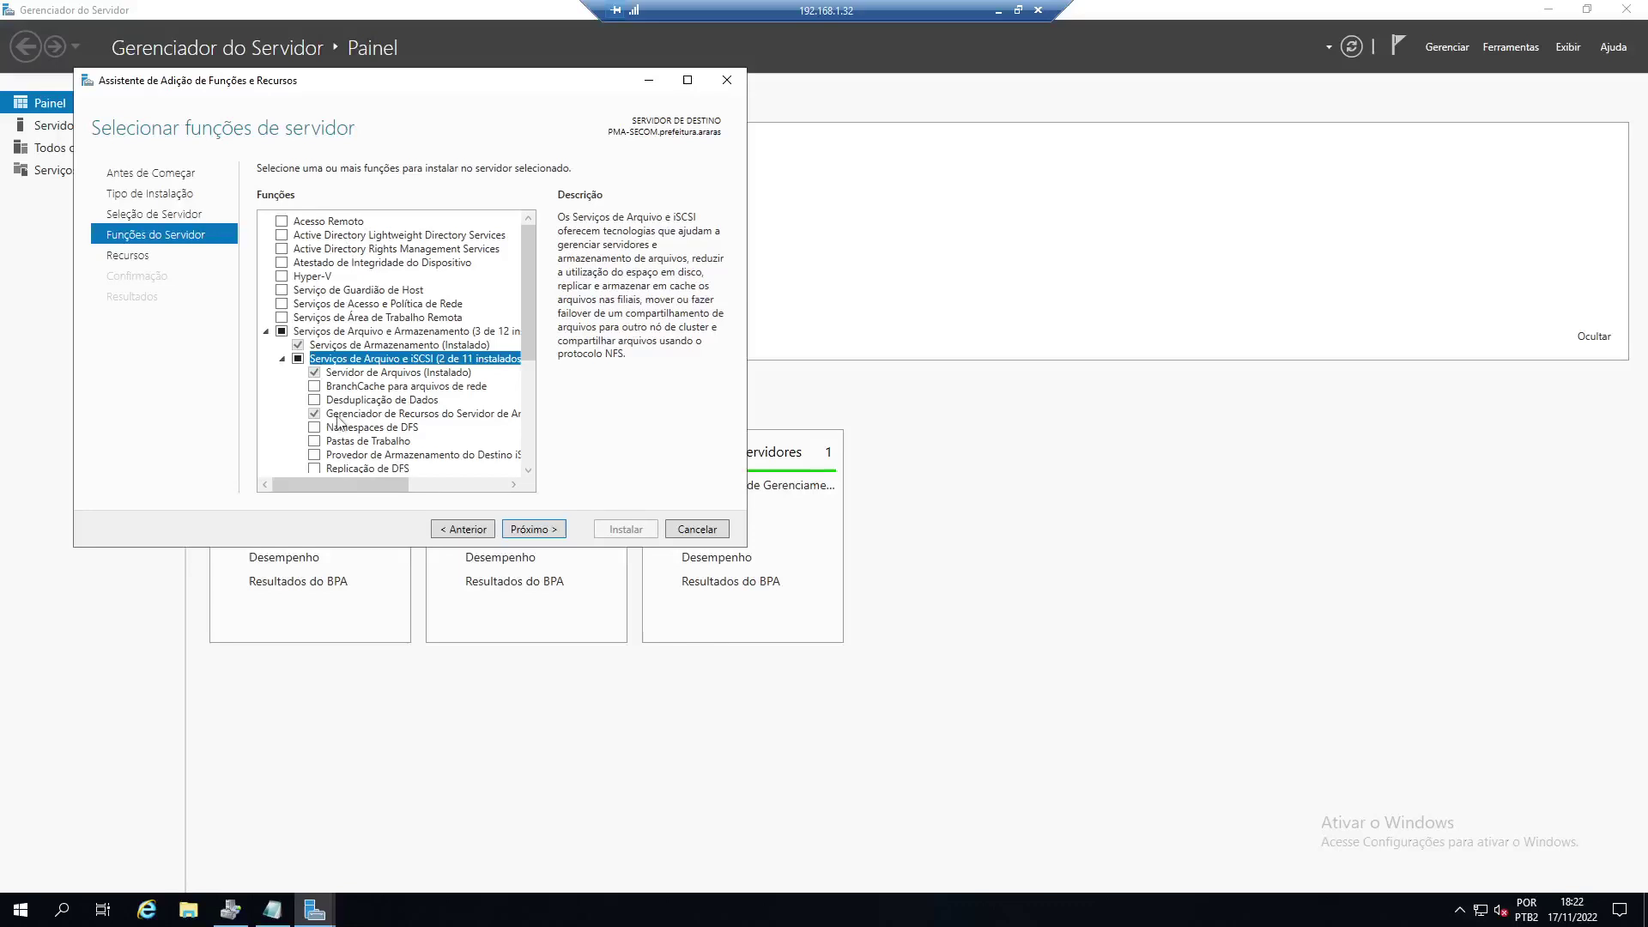
drag(359, 484, 406, 486)
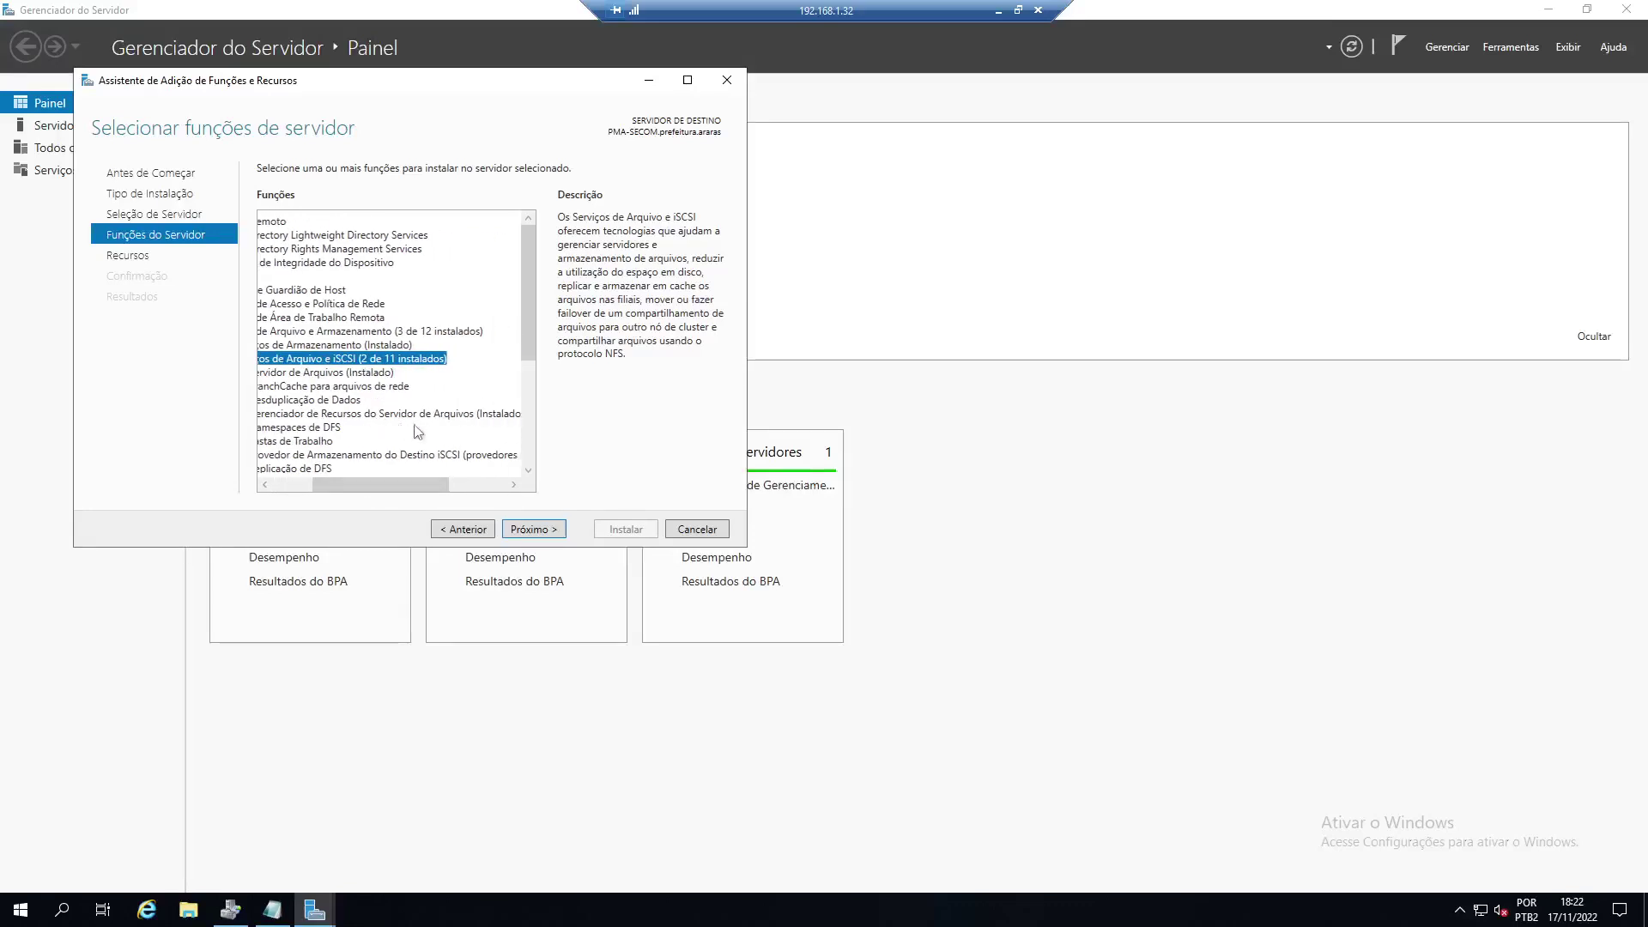
scroll(433, 454, right, 2)
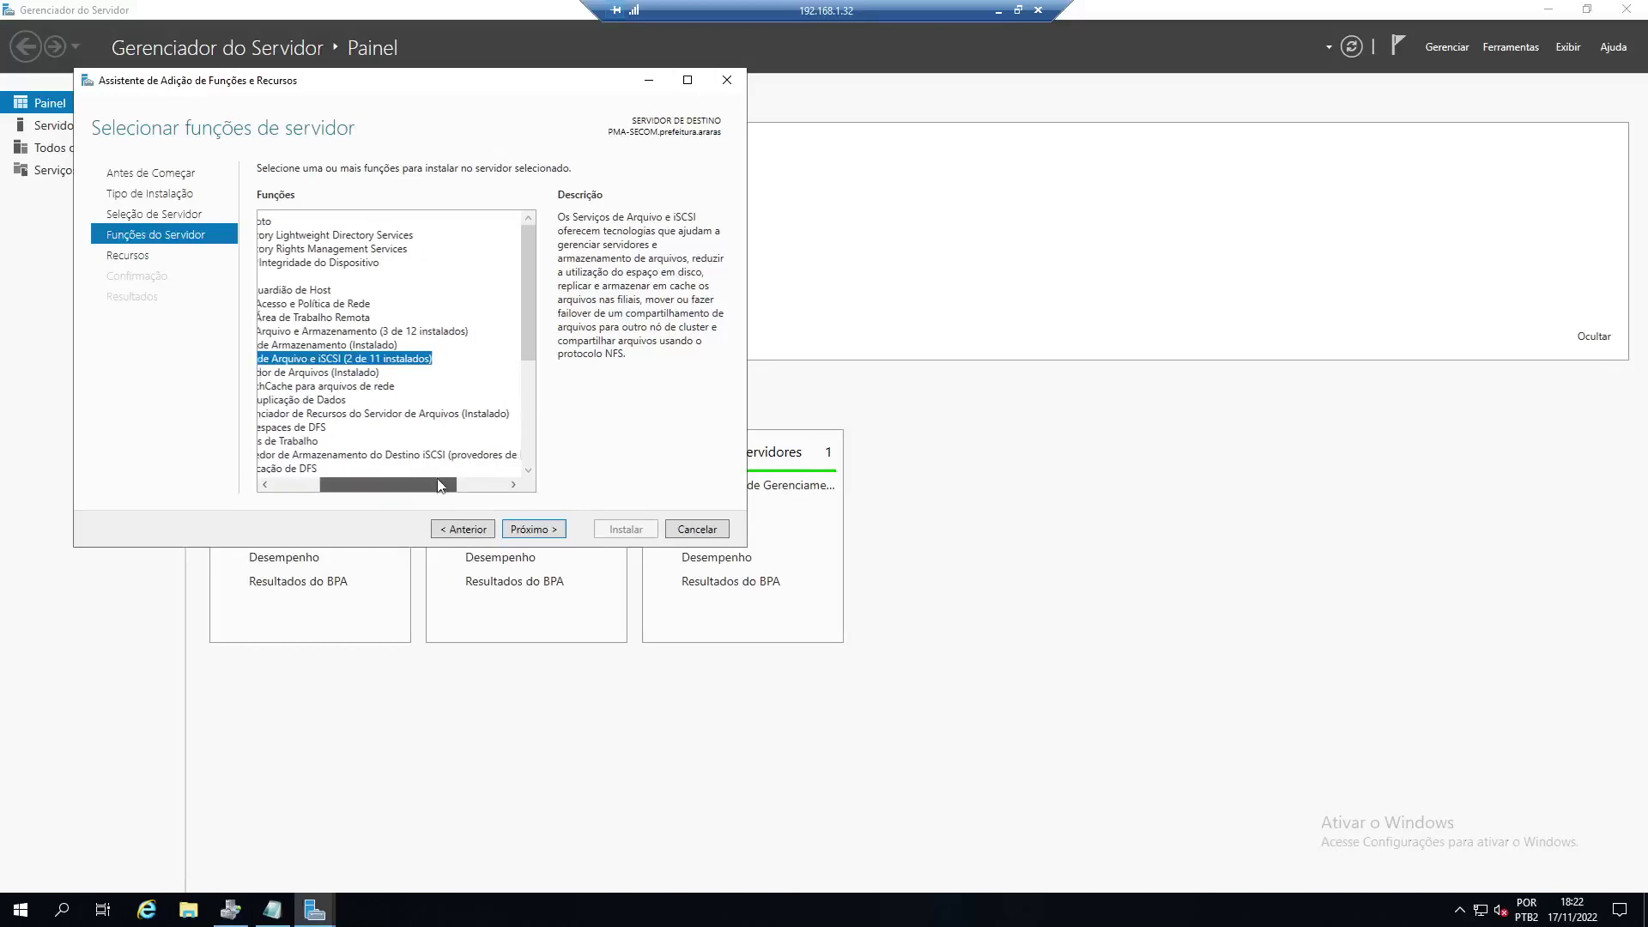
click(695, 531)
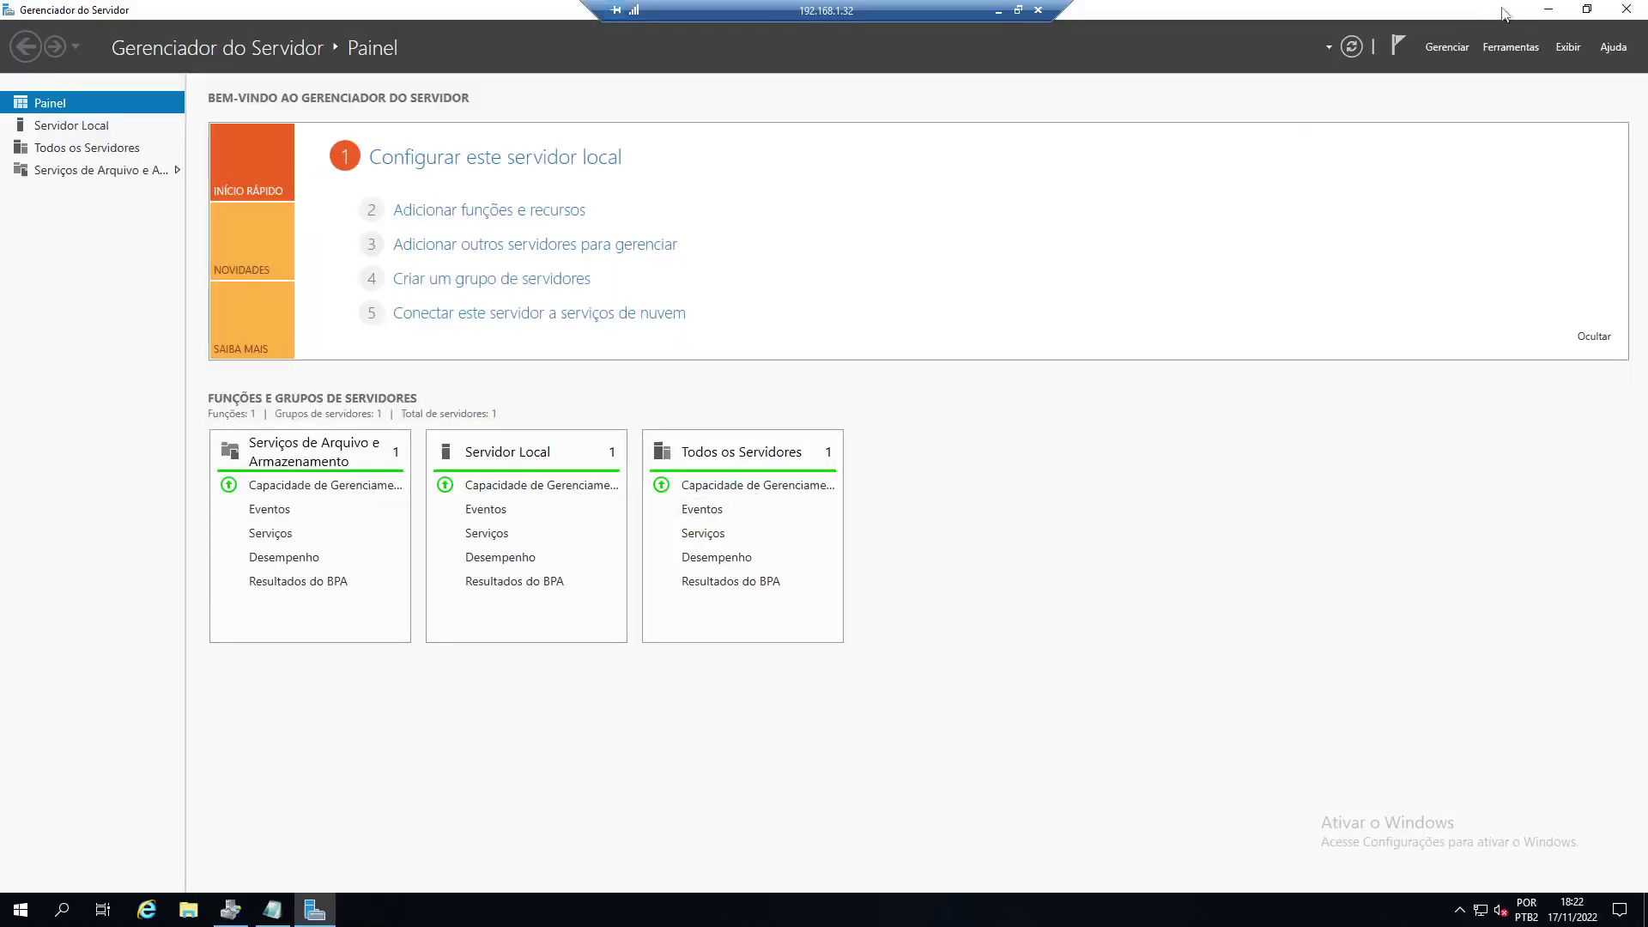
- Minimize Server Manager, launch Gerenciador de Recursos de Servidor de Arquivos from the Windows administrative tools, and minimize its window
click(1549, 8)
click(20, 909)
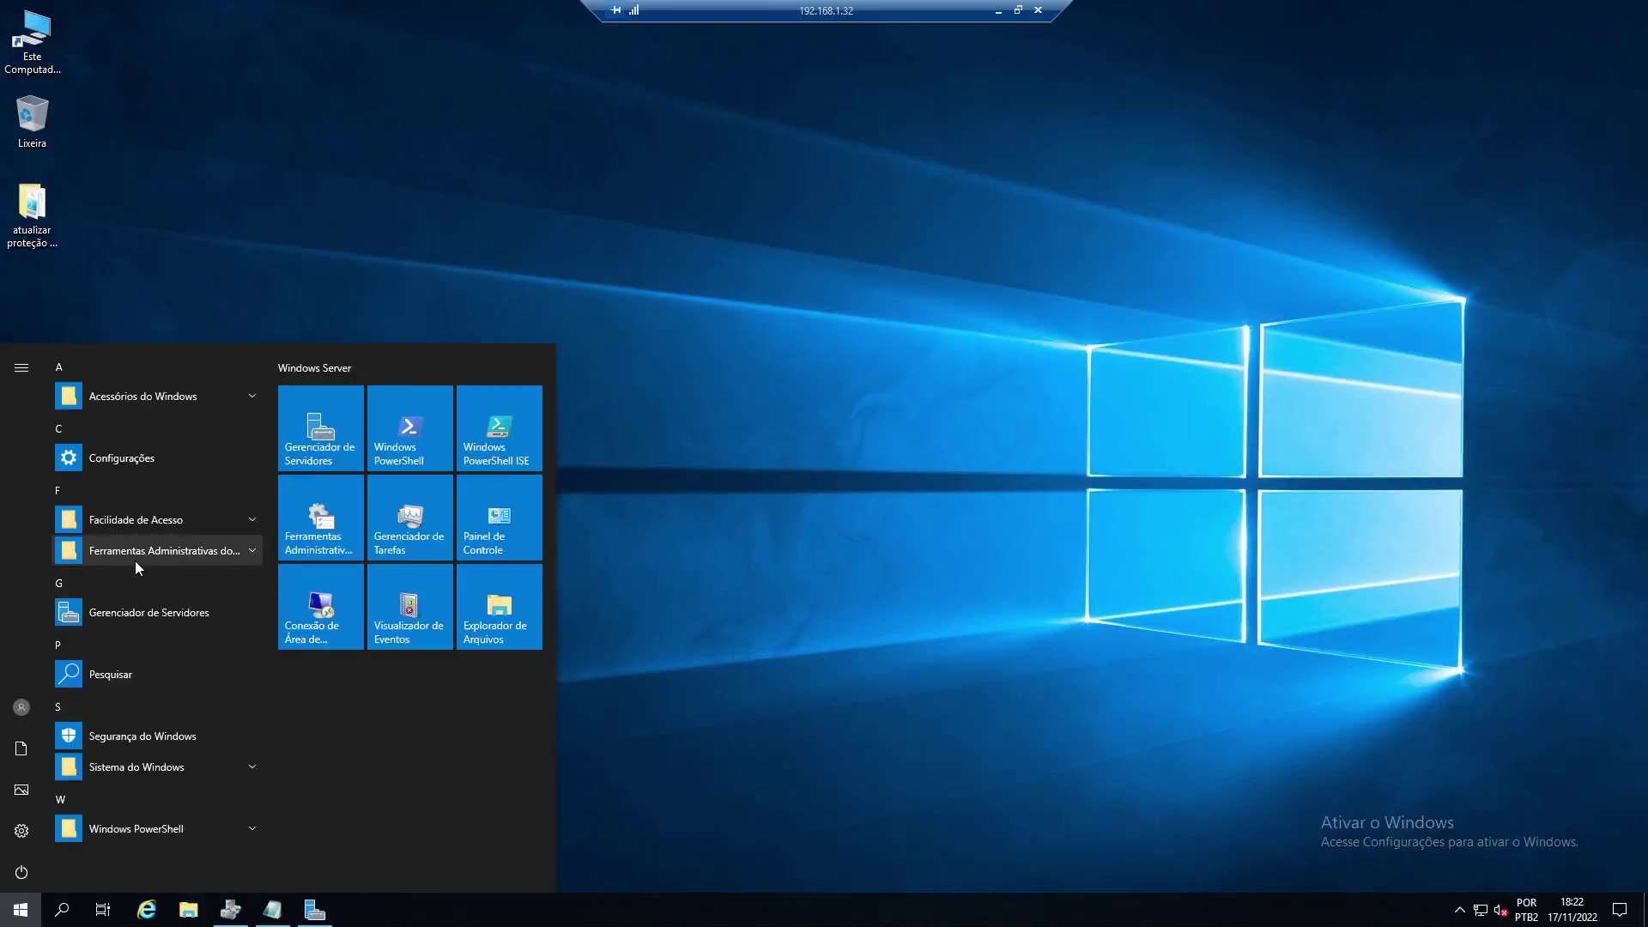
click(142, 558)
scroll(215, 756, down, 2)
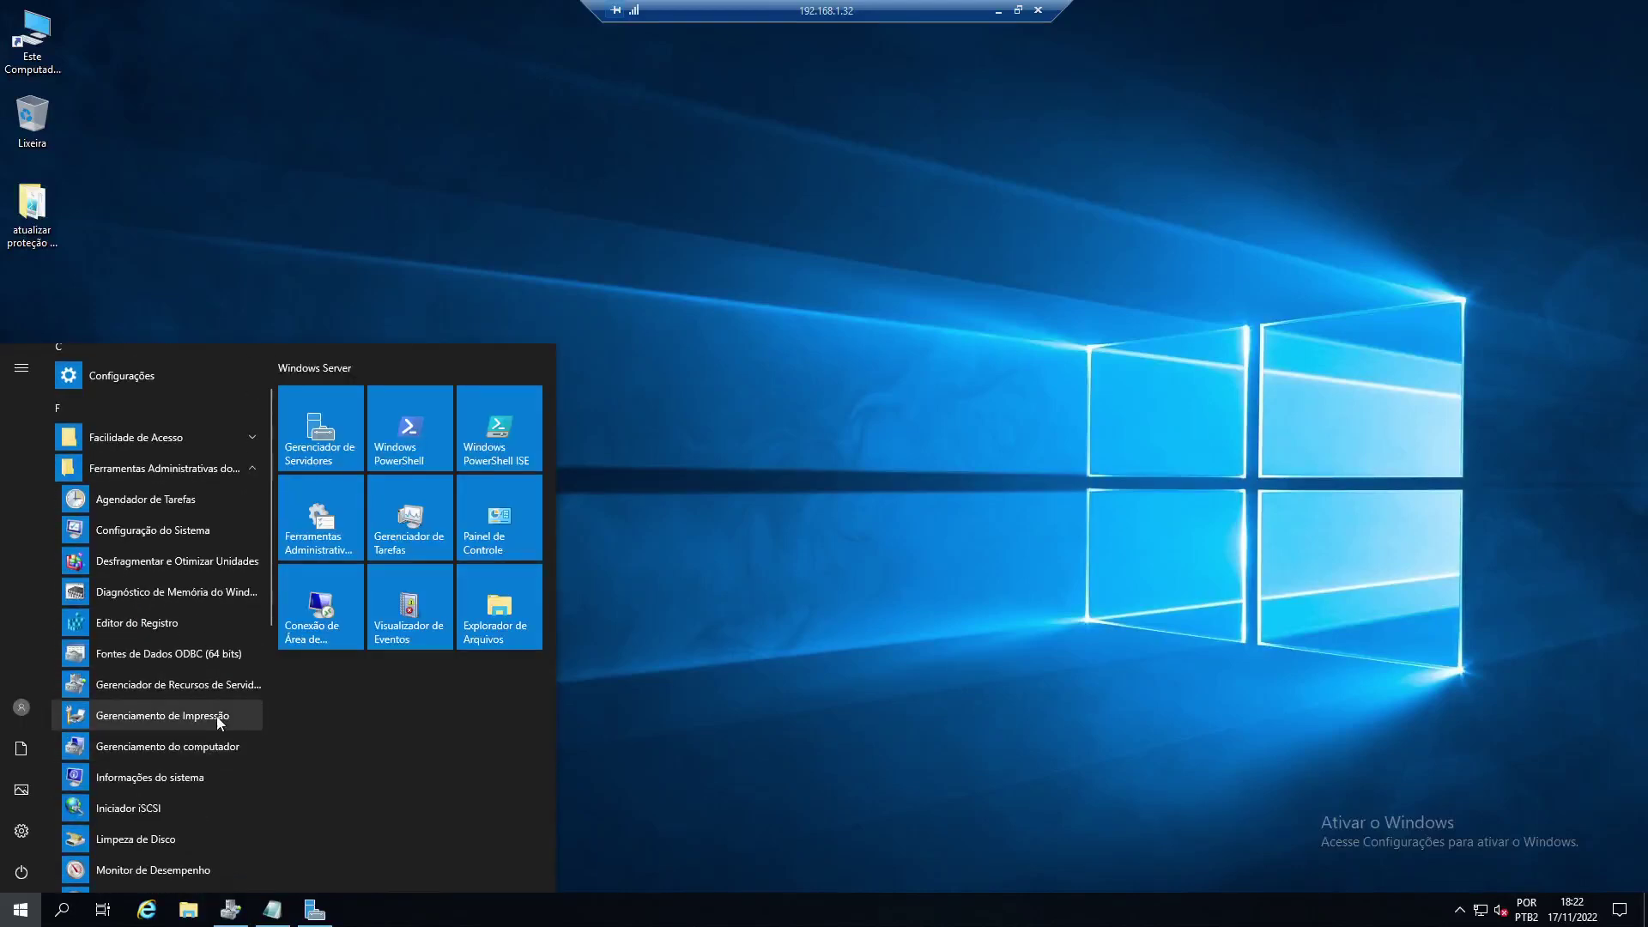
click(207, 687)
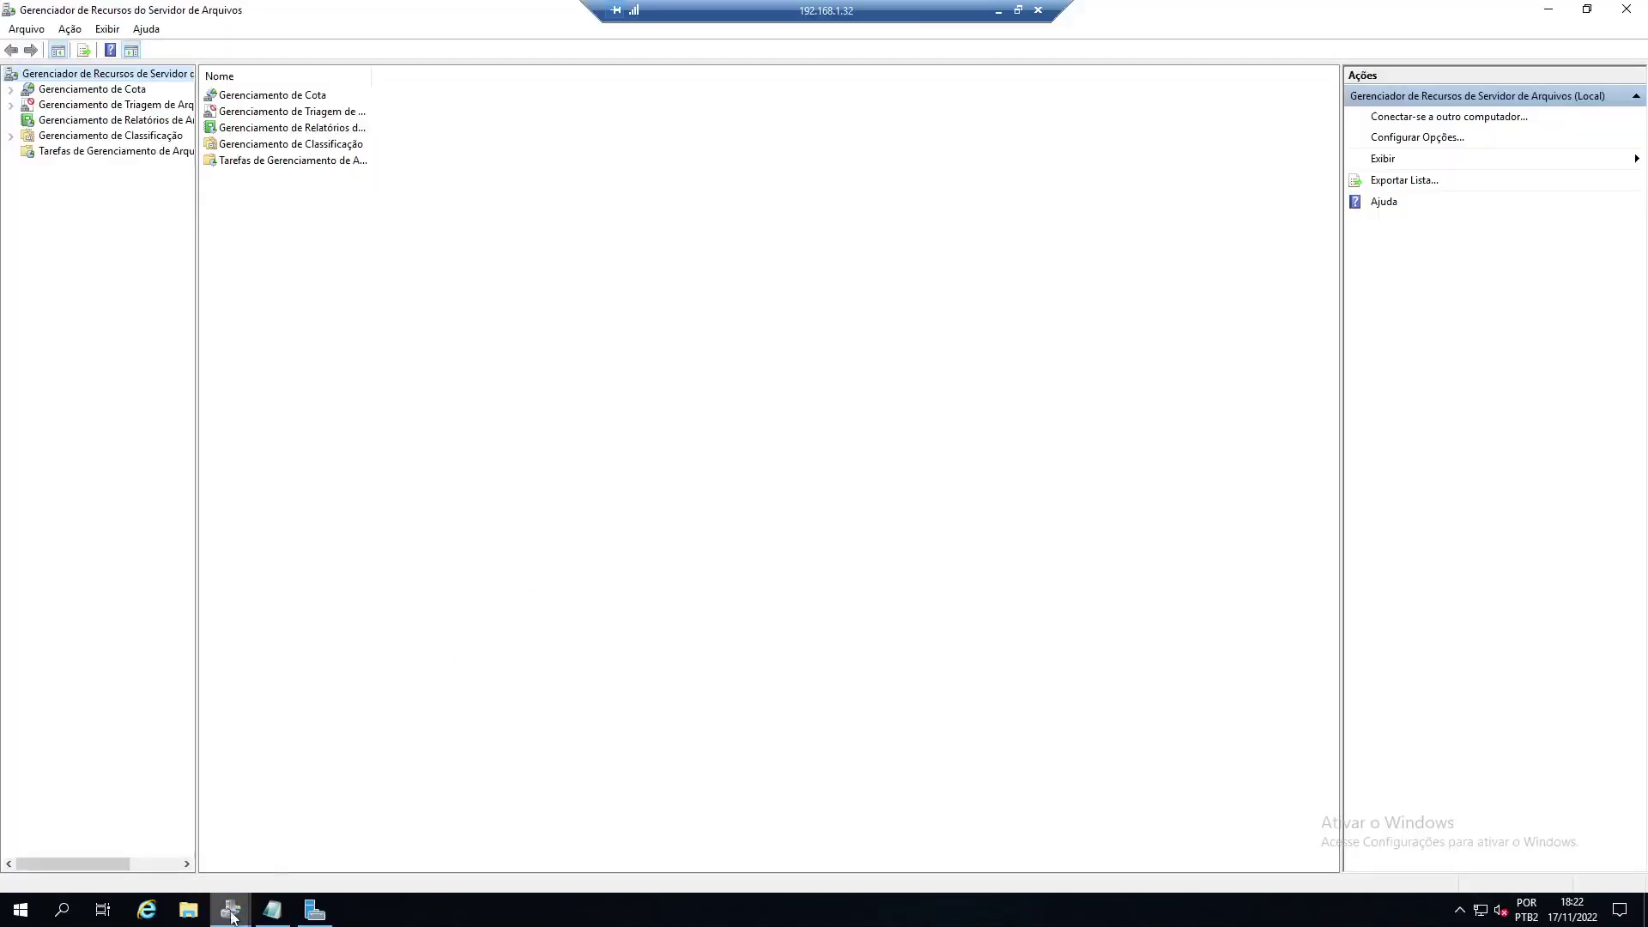
click(1549, 12)
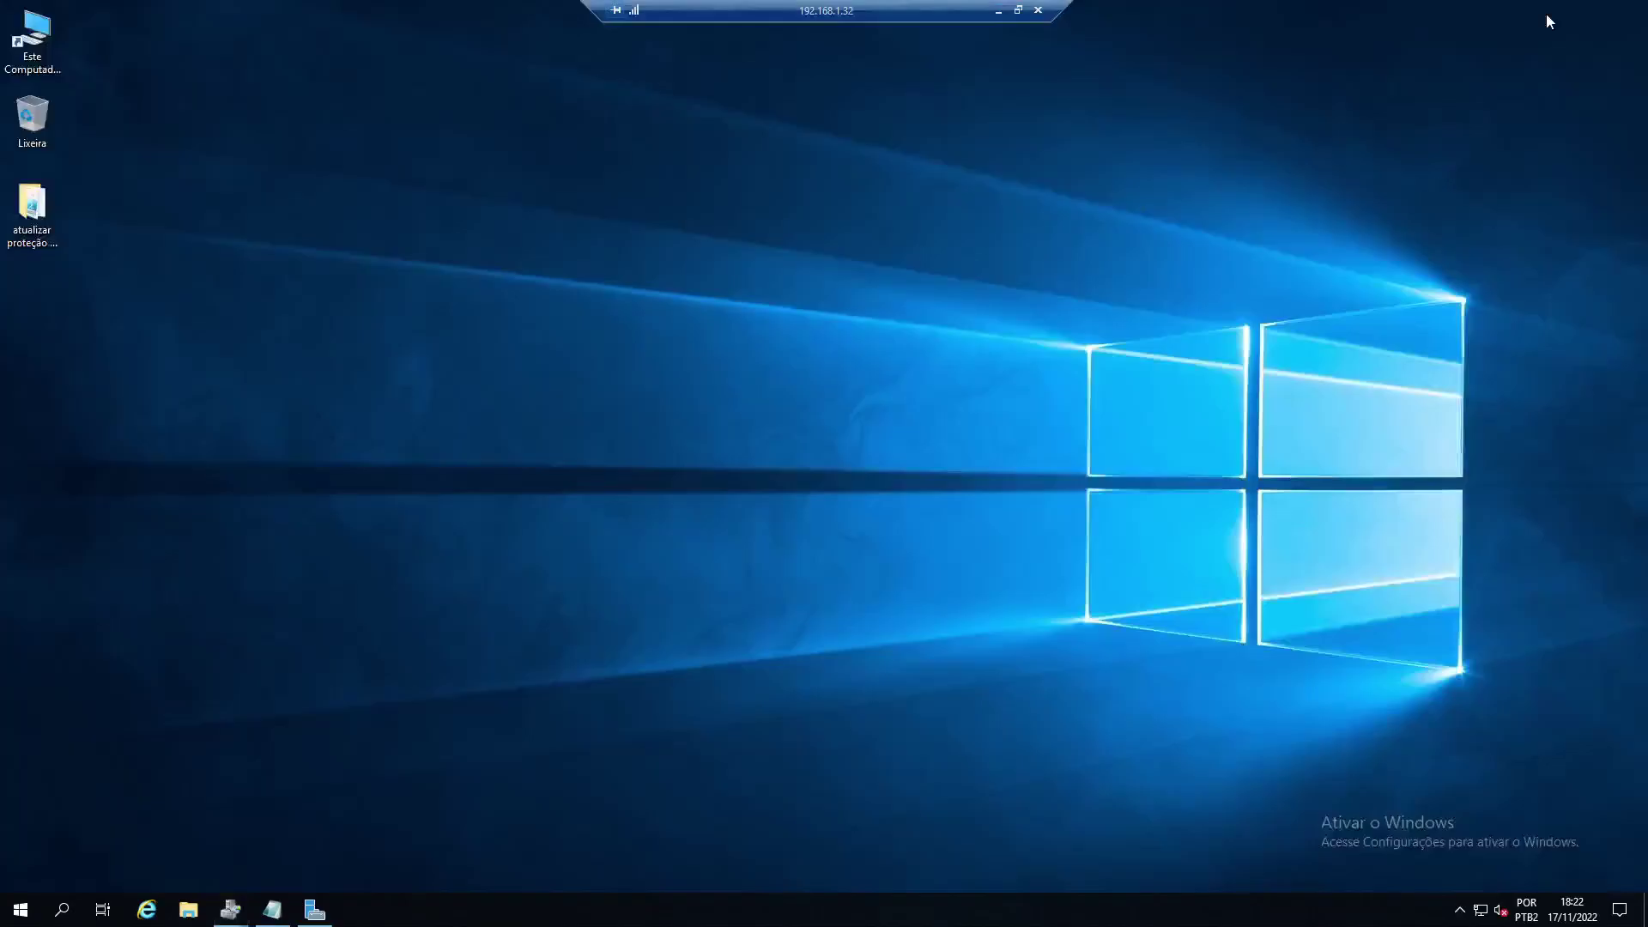
- Review the tutorial and fsrm.experiant.ca links in the "site tutorial" note and close it
click(272, 910)
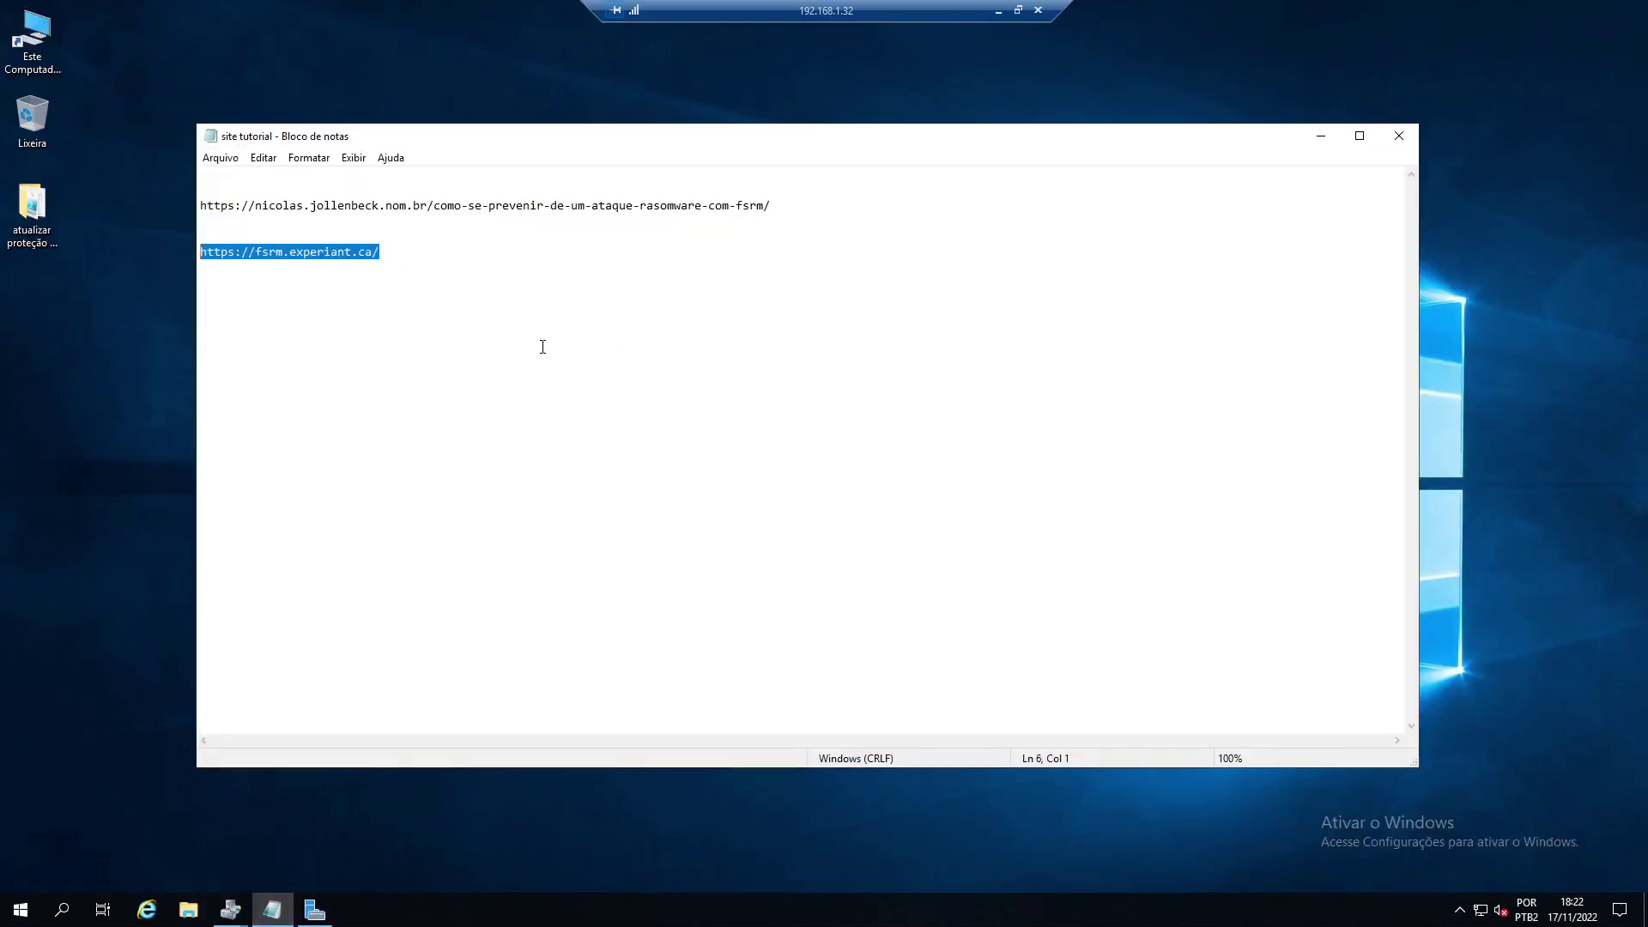
click(435, 259)
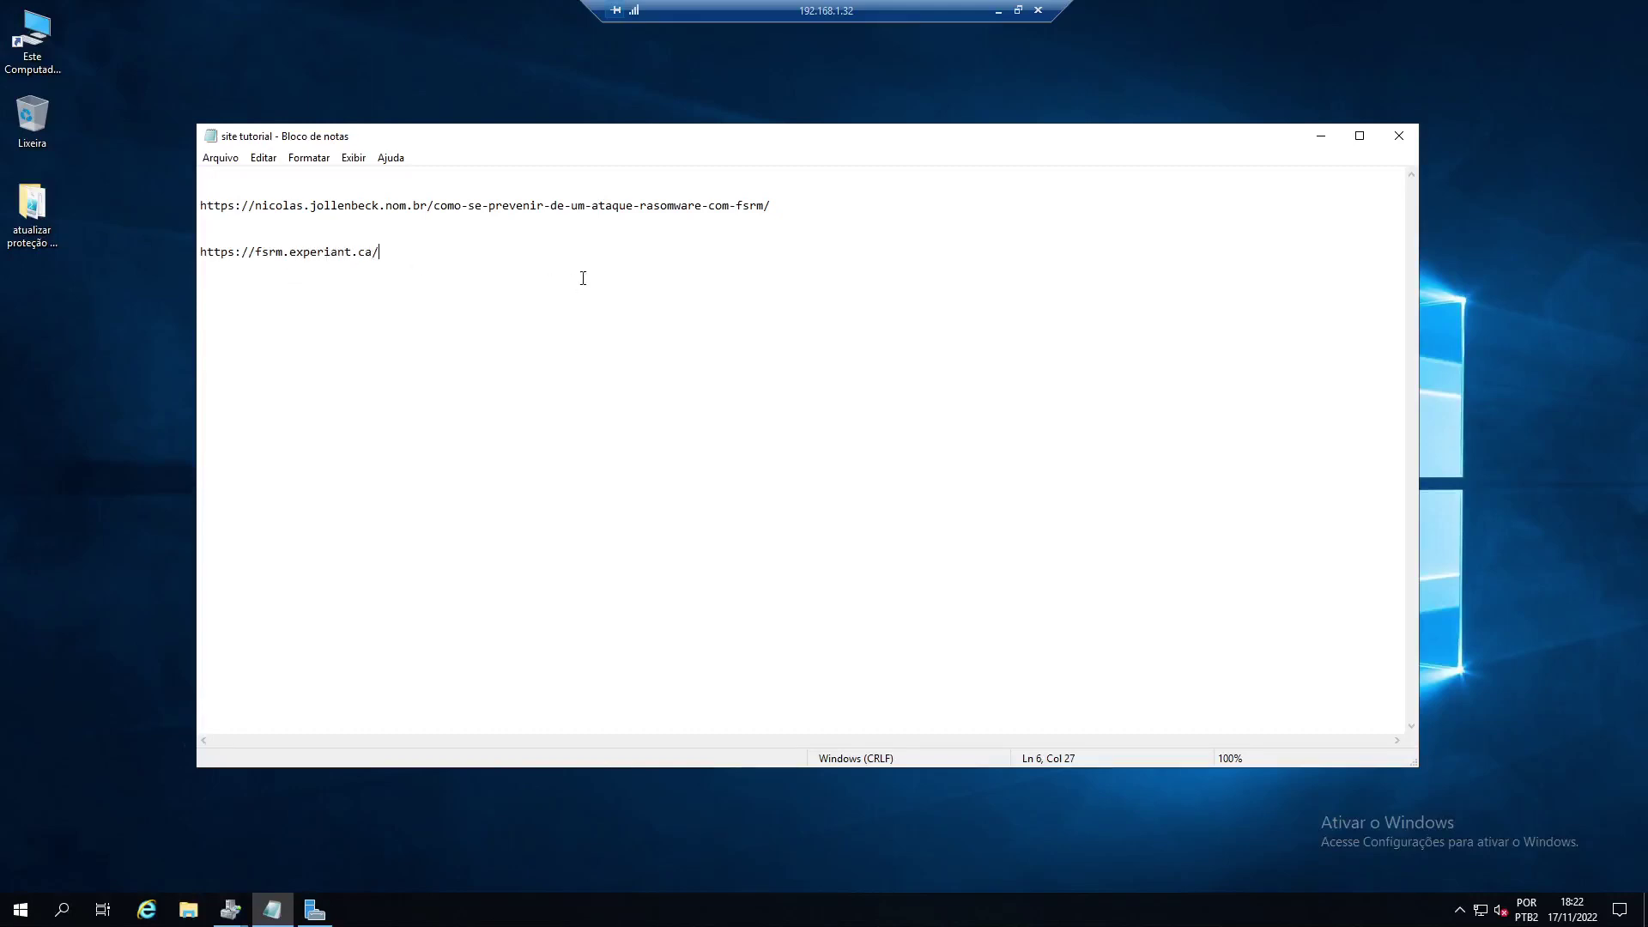
click(1399, 138)
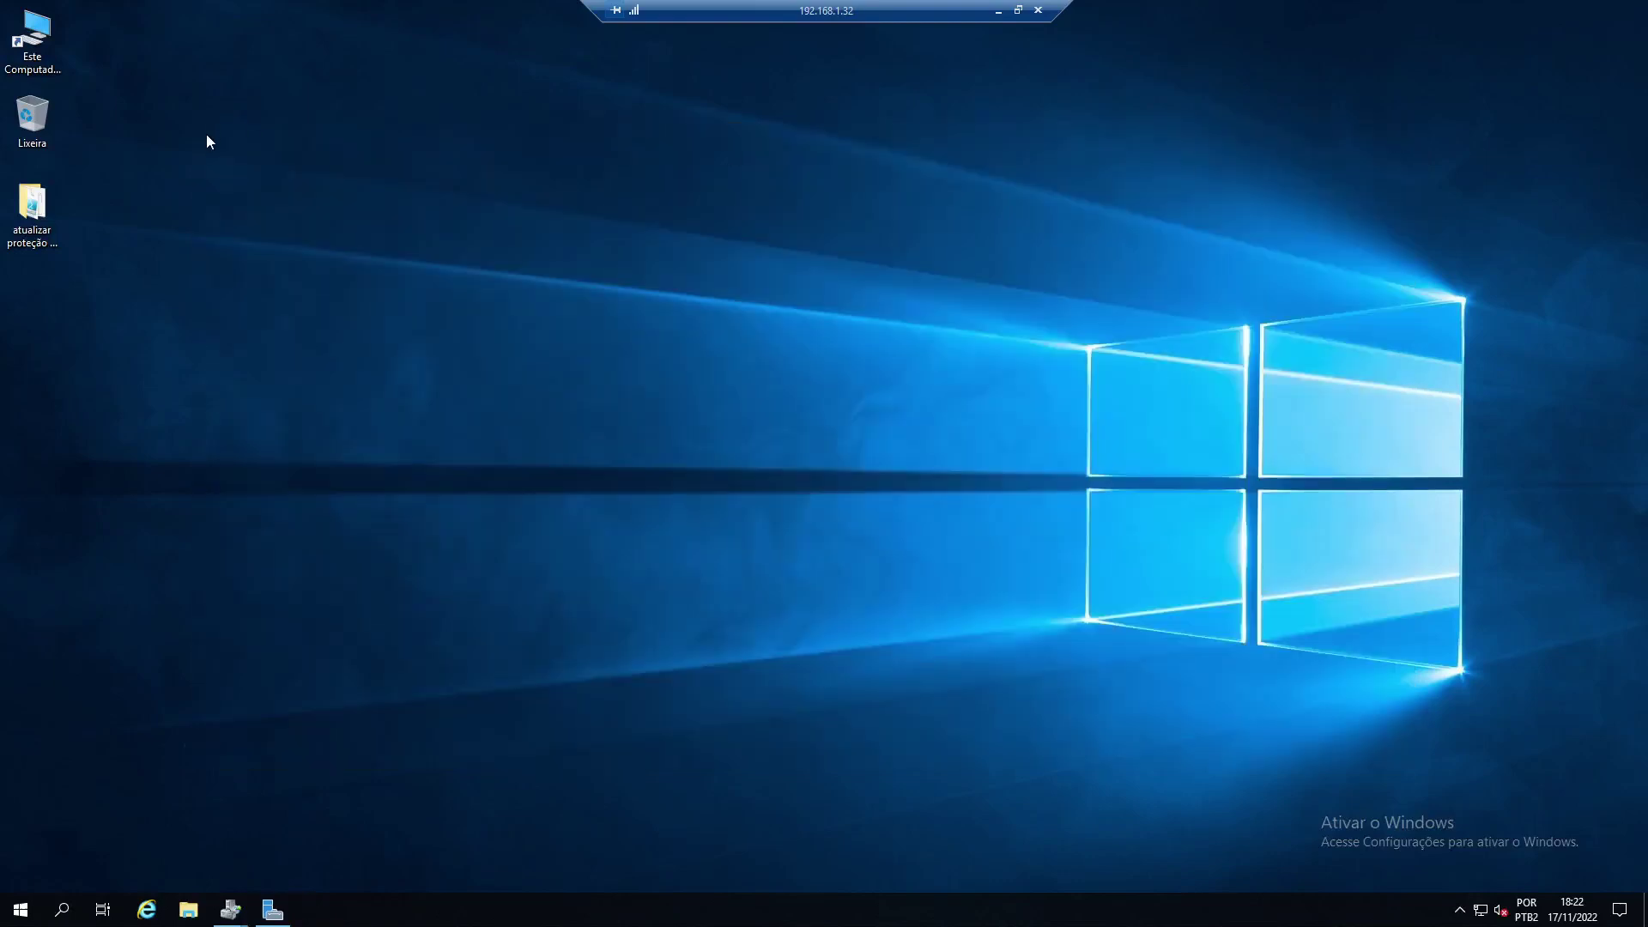
- Open the desktop folder "atualizar proteção de extensões" and launch Windows PowerShell ISE by searching for "power"
double_click(31, 210)
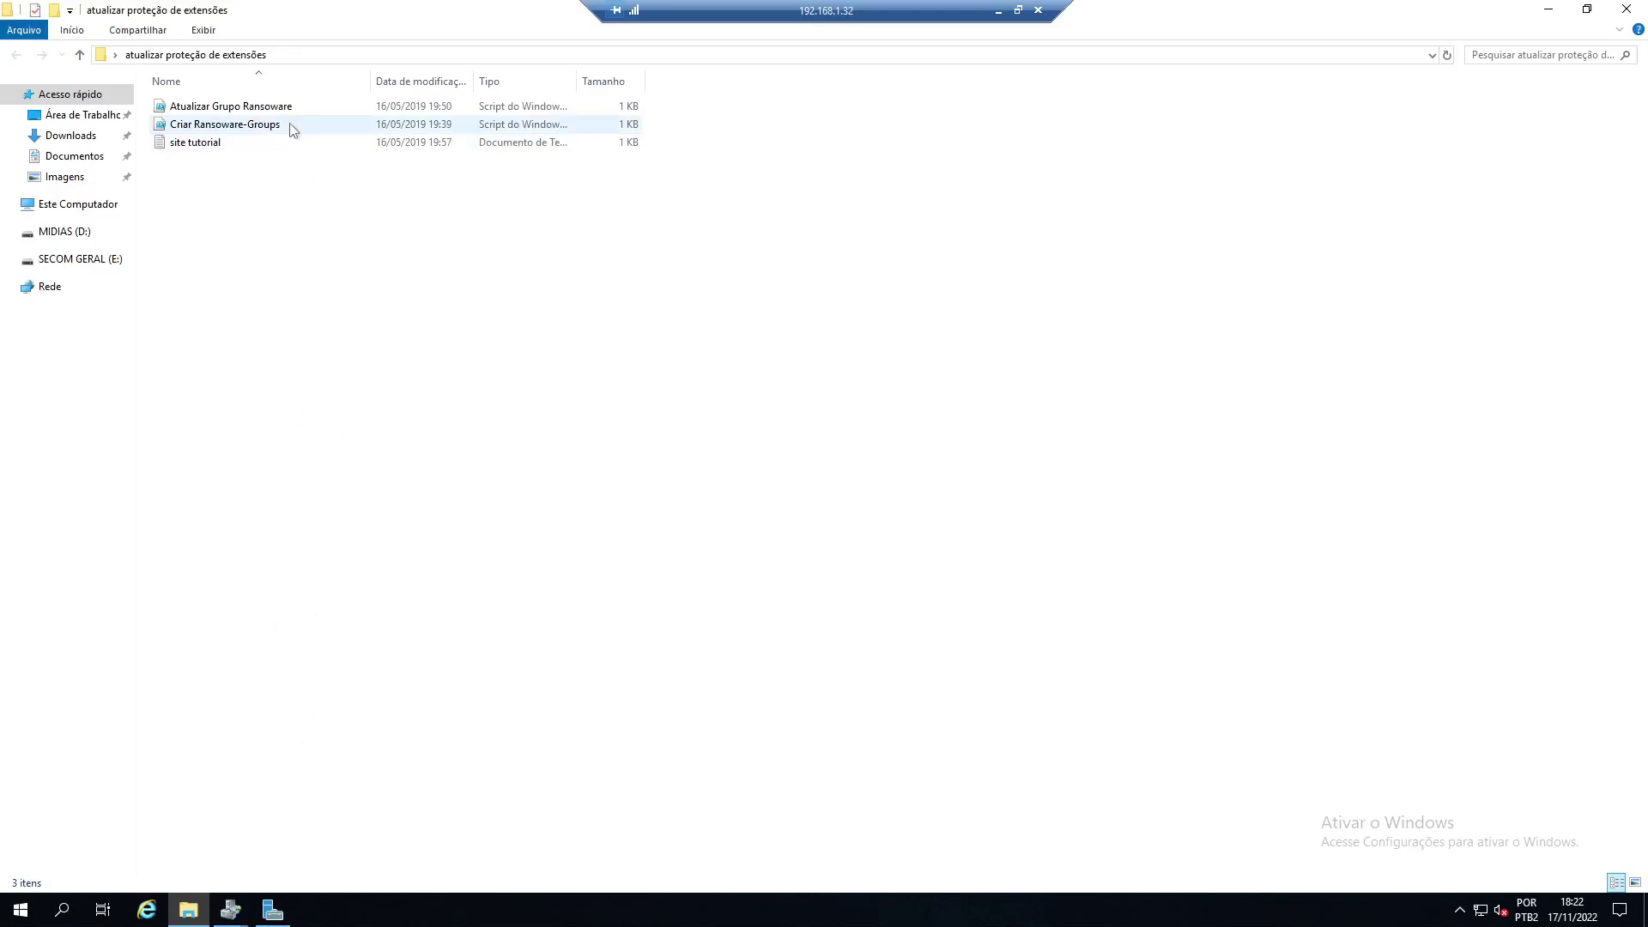
click(60, 916)
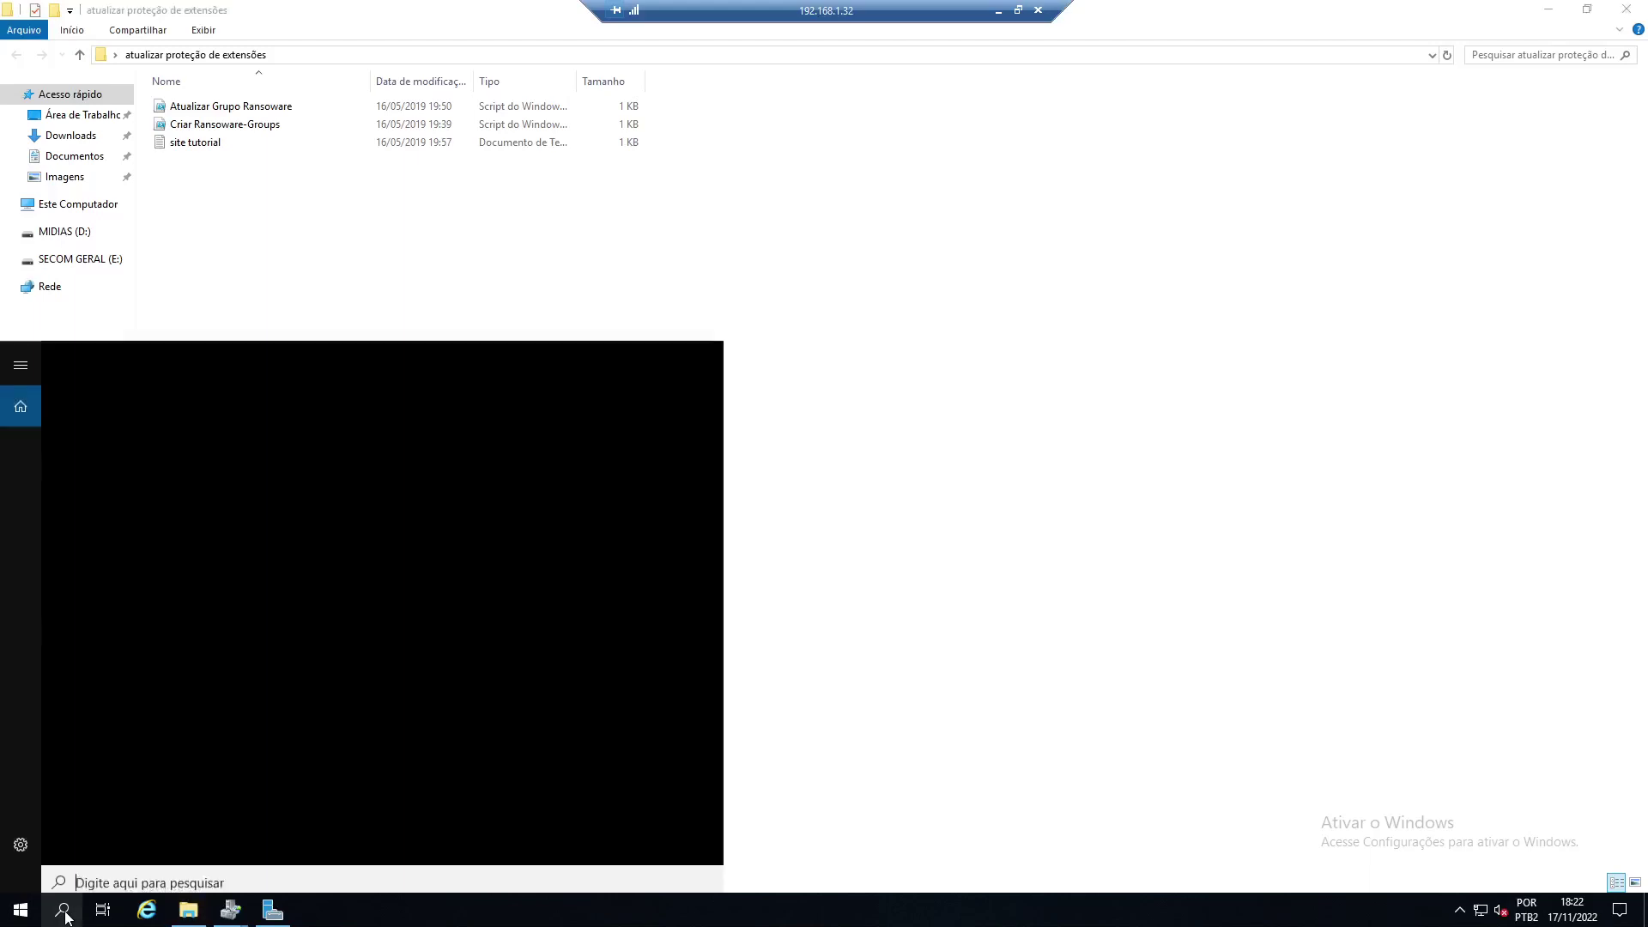
text(power)
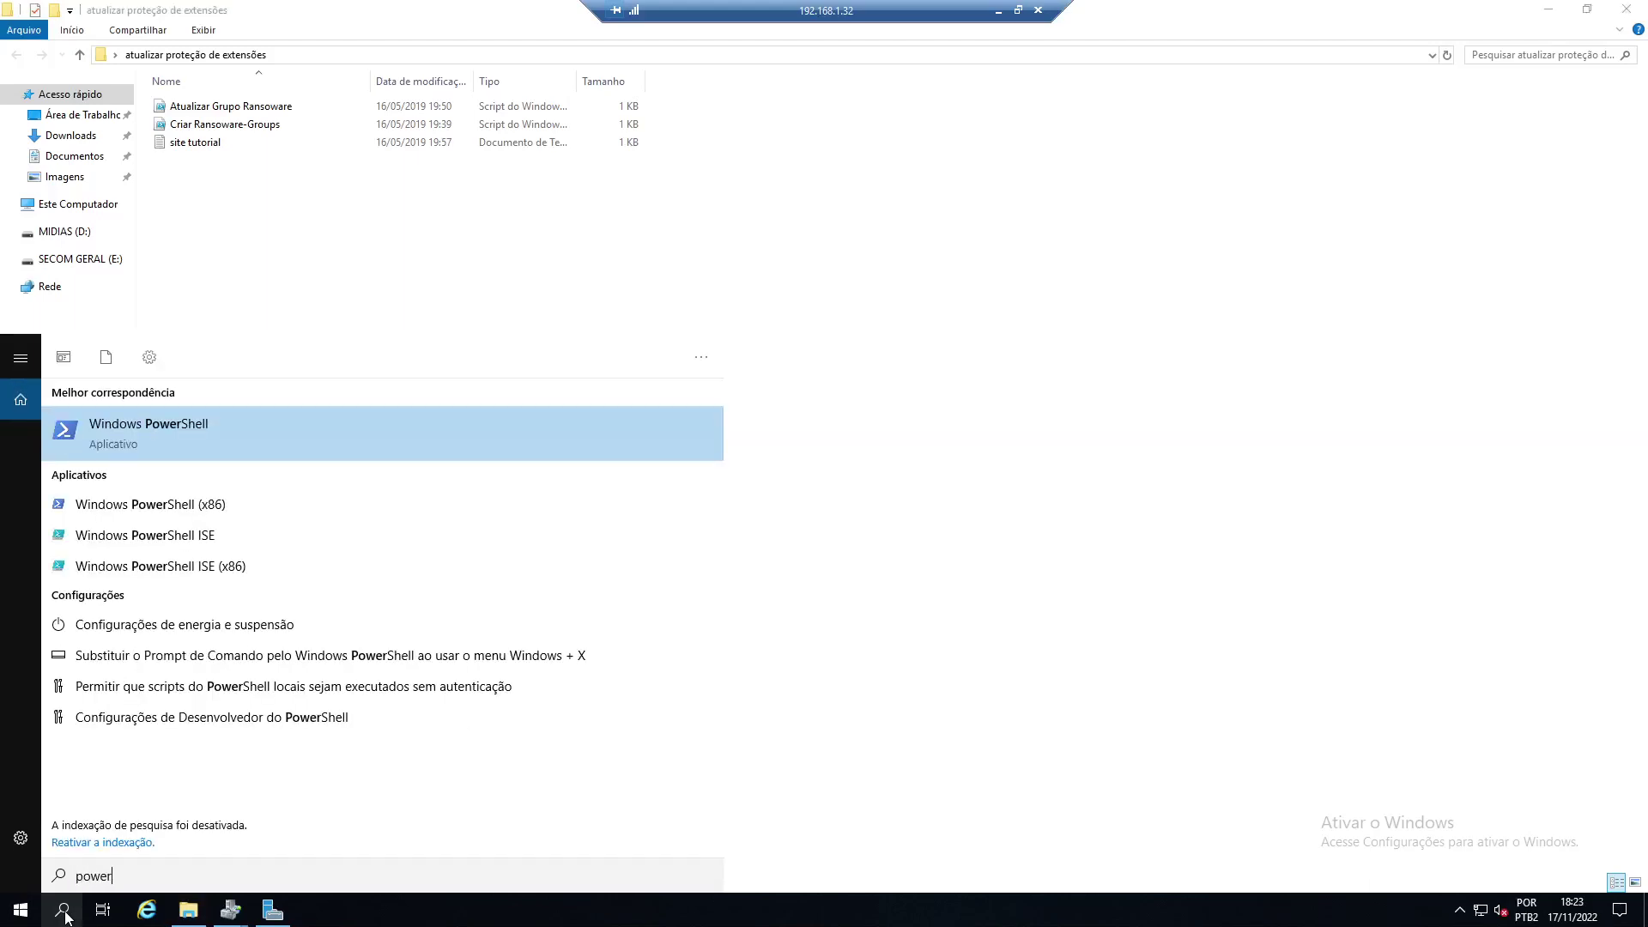
click(215, 538)
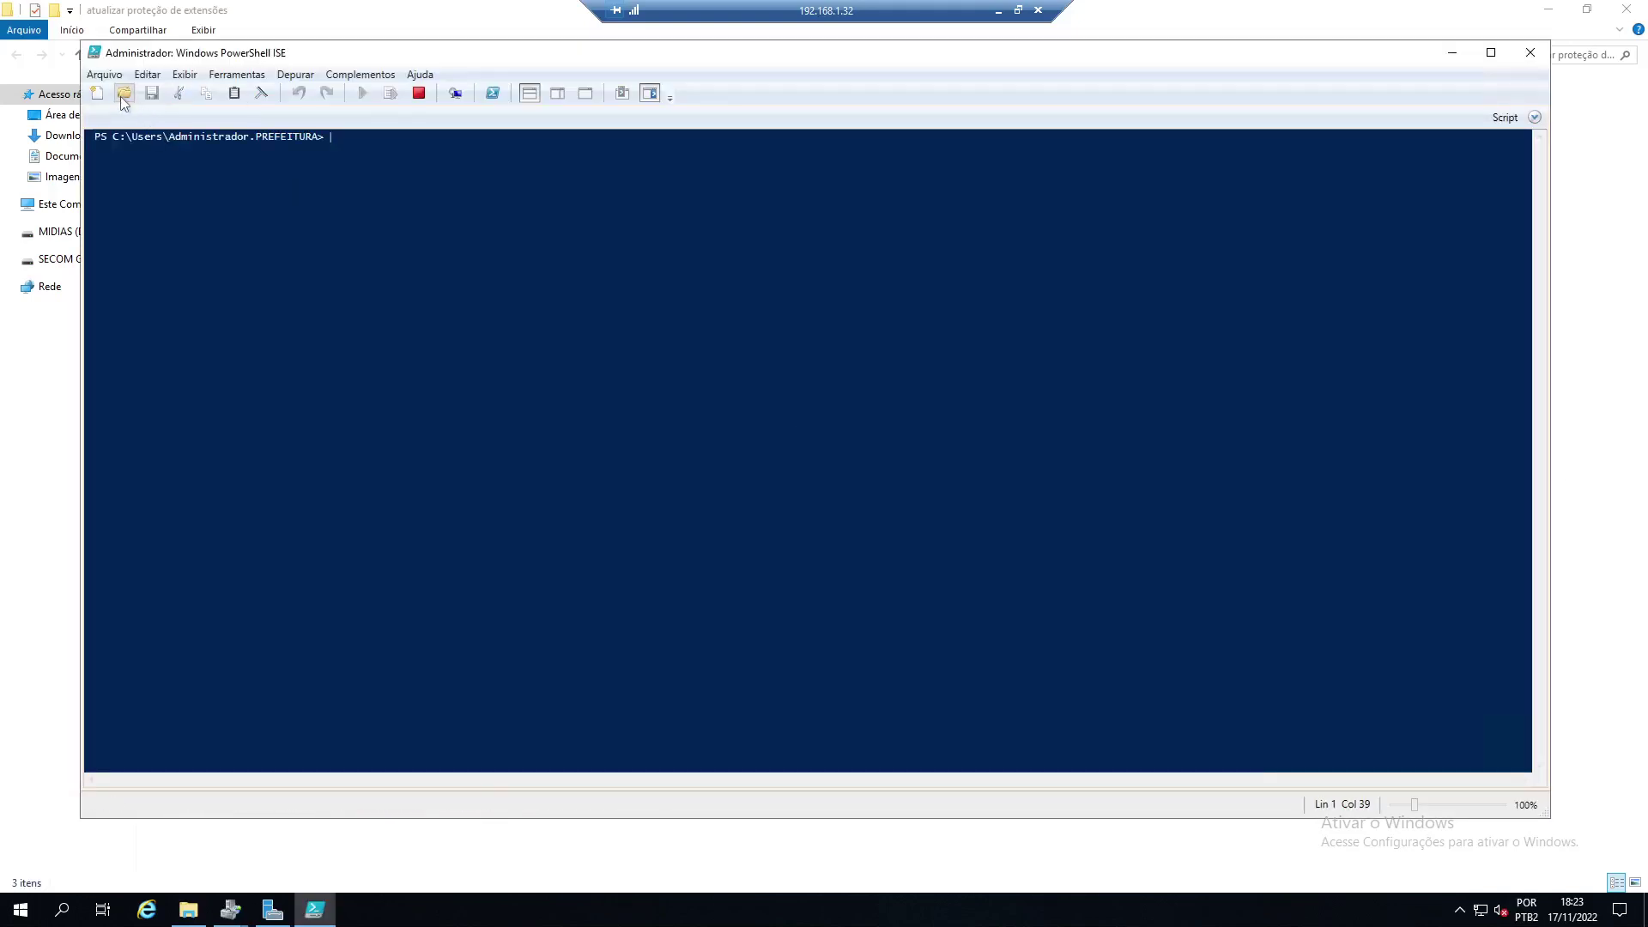
- Open the script Criar Ransoware-Groups.ps1 from the desktop folder "atualizar proteção de extensões" in PowerShell ISE
click(125, 96)
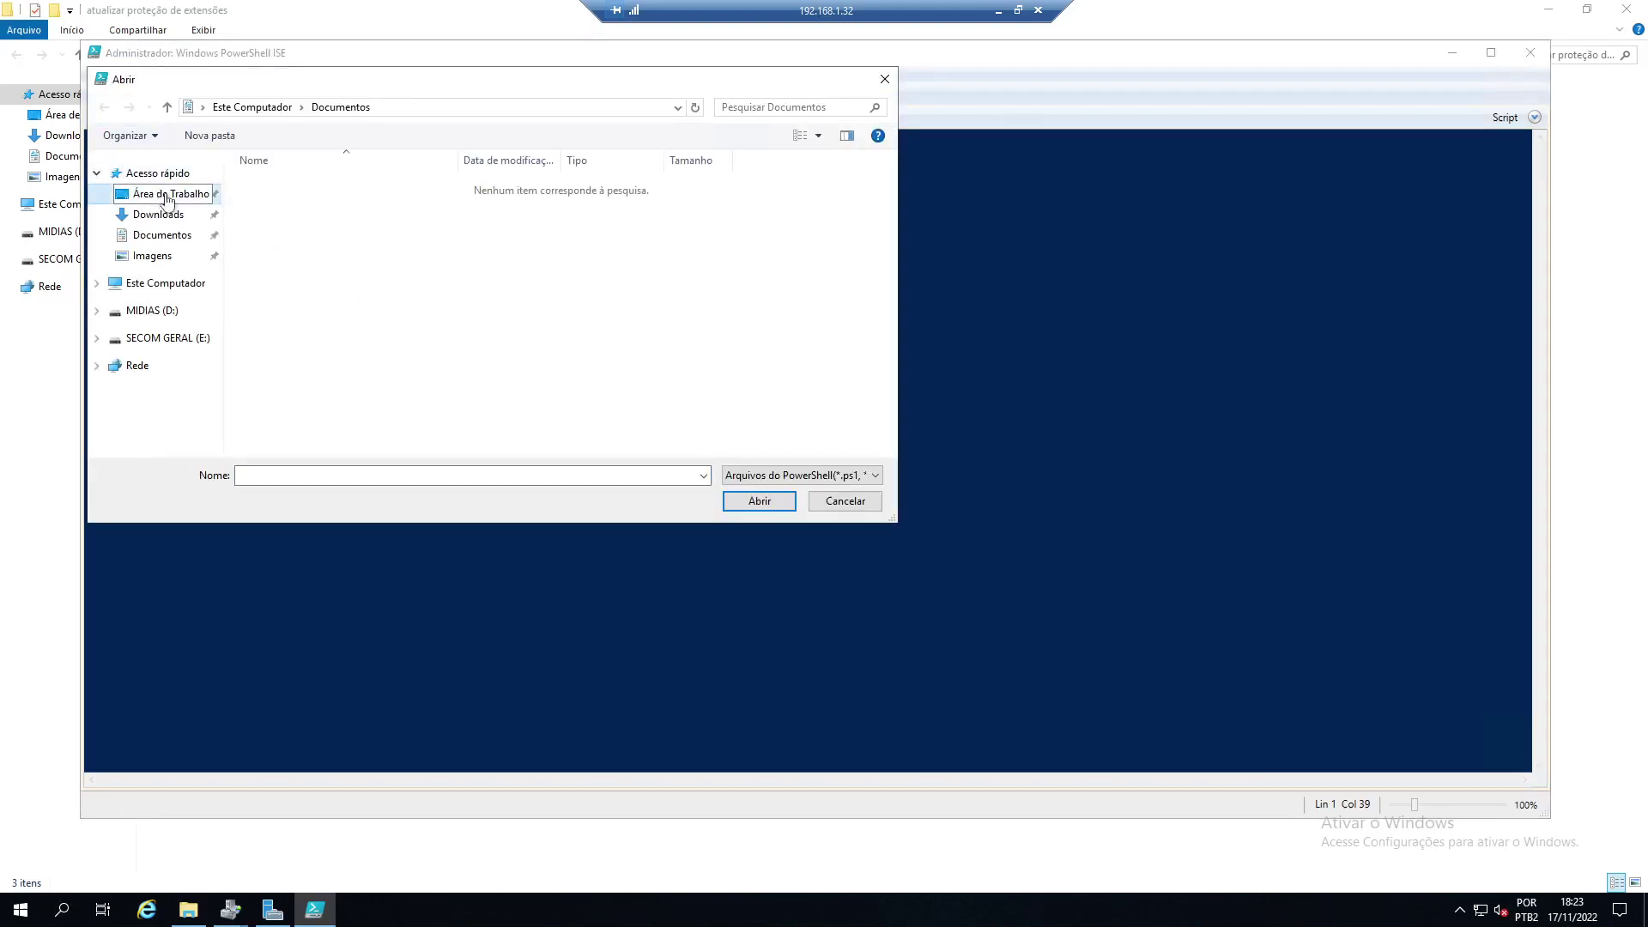
click(168, 196)
double_click(348, 193)
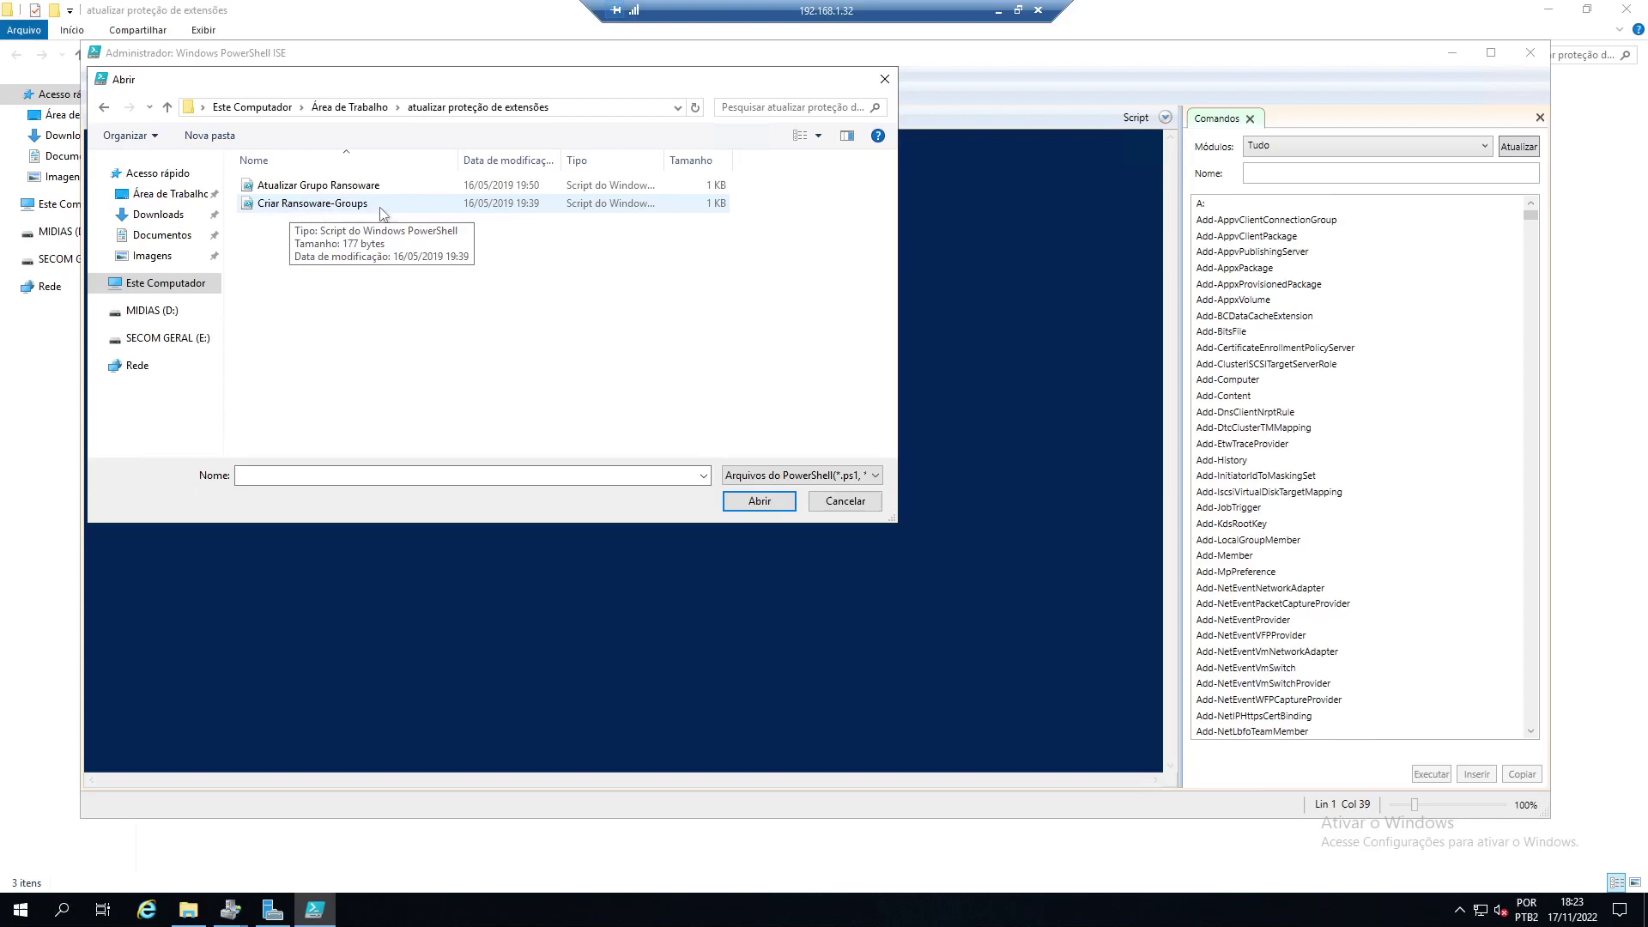
double_click(324, 212)
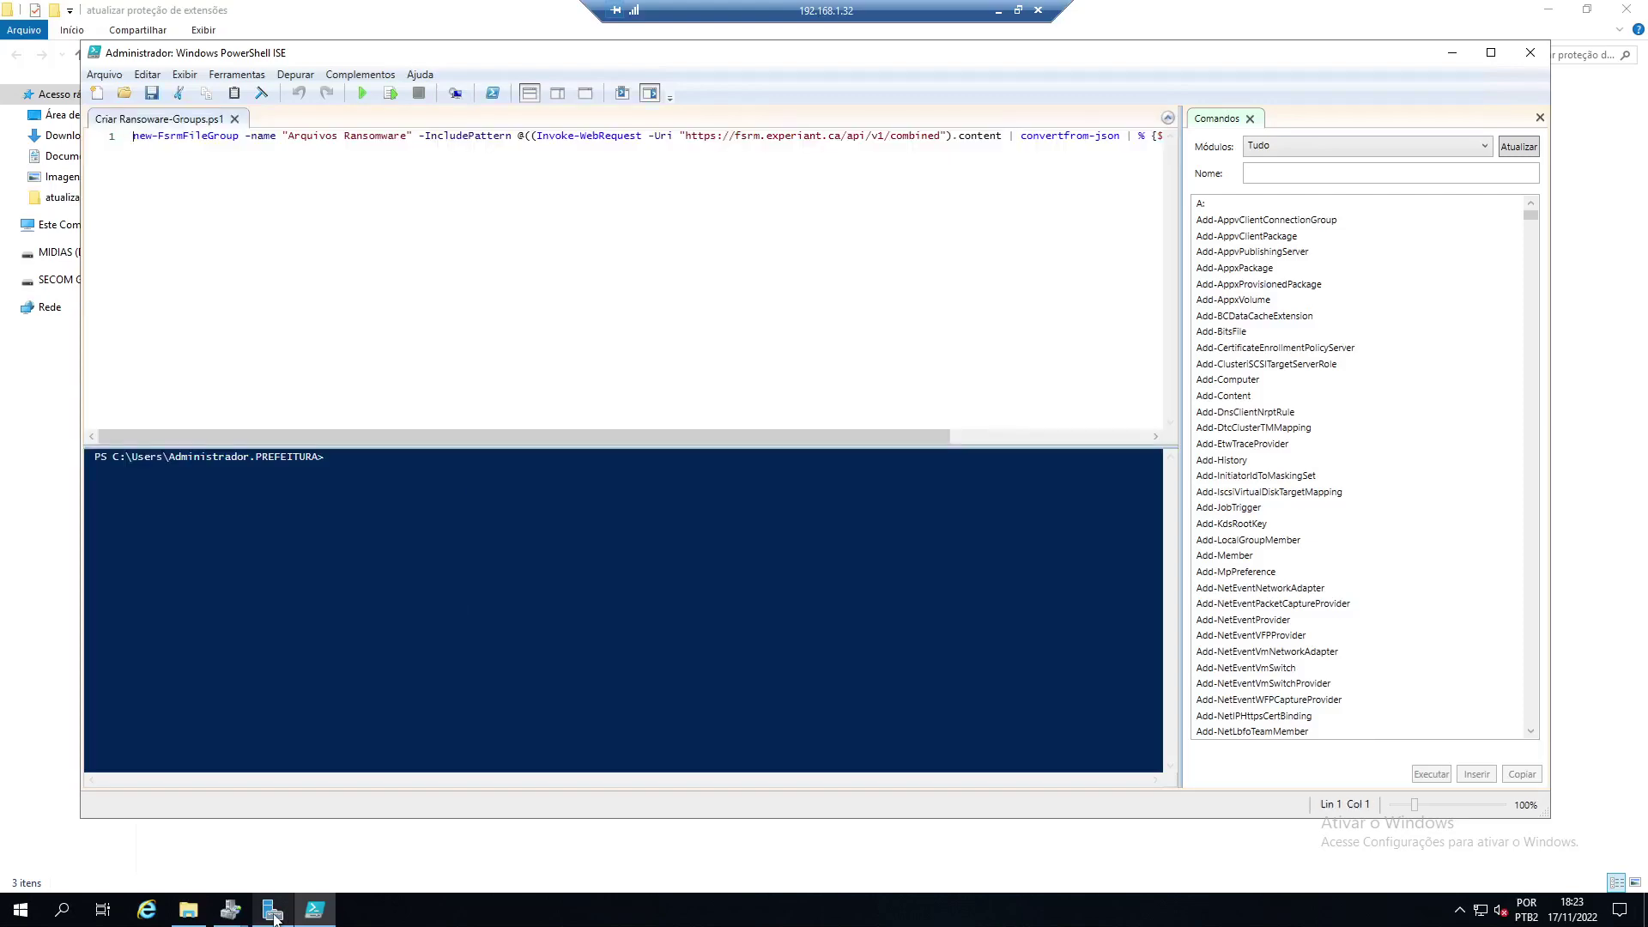
mouse_move(242, 920)
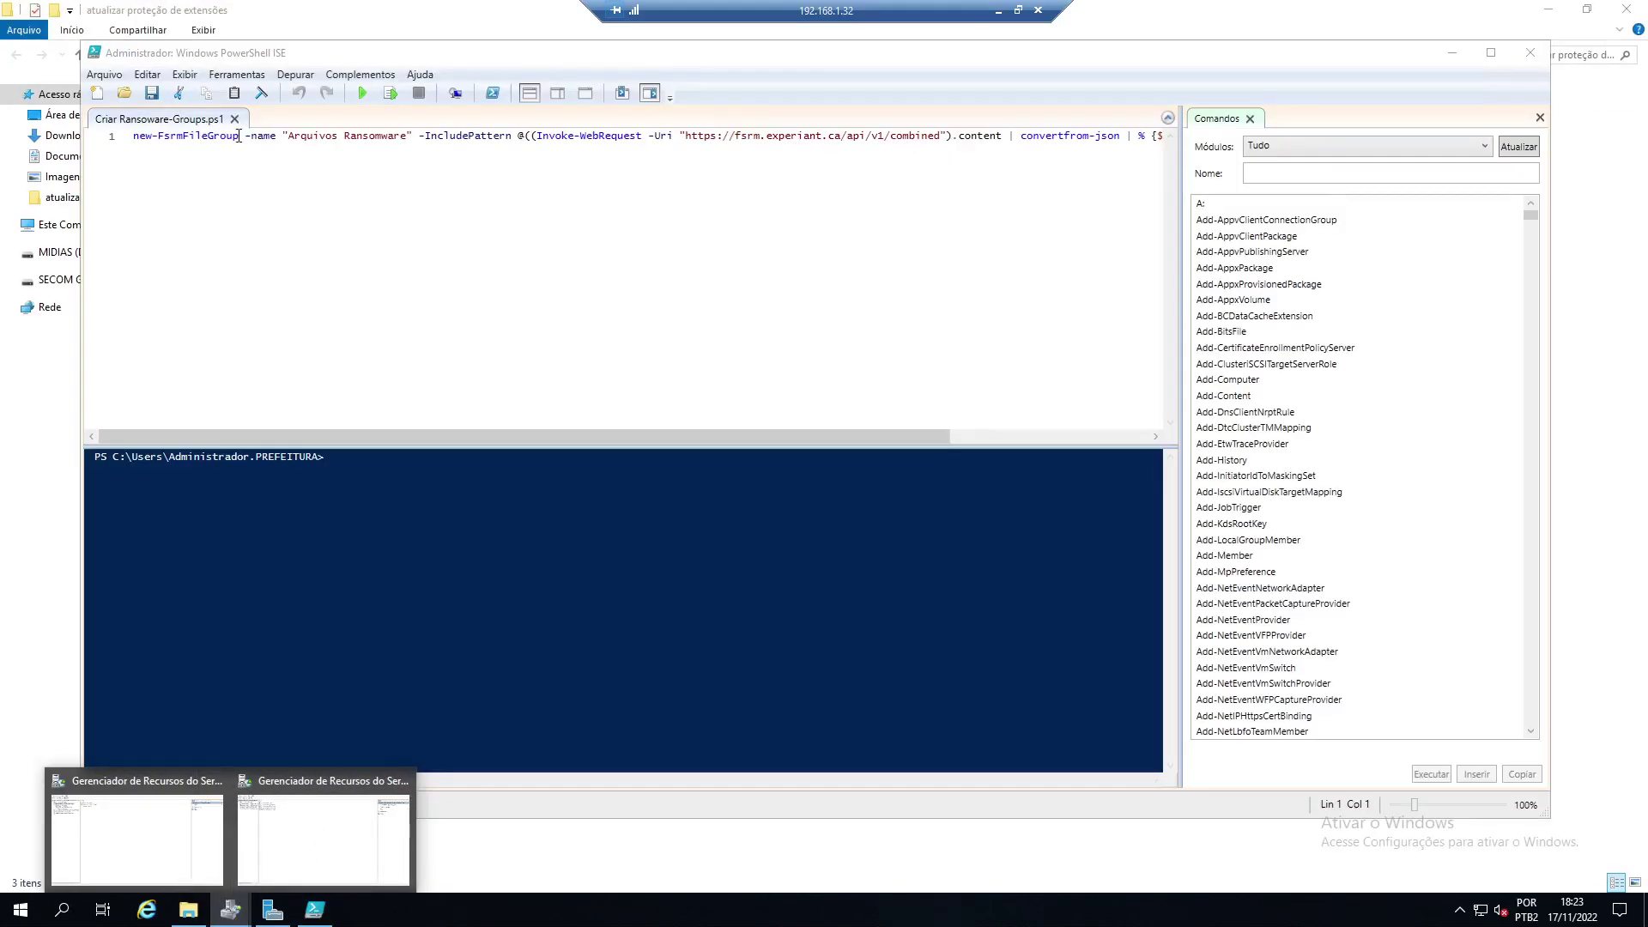
click(124, 92)
double_click(324, 203)
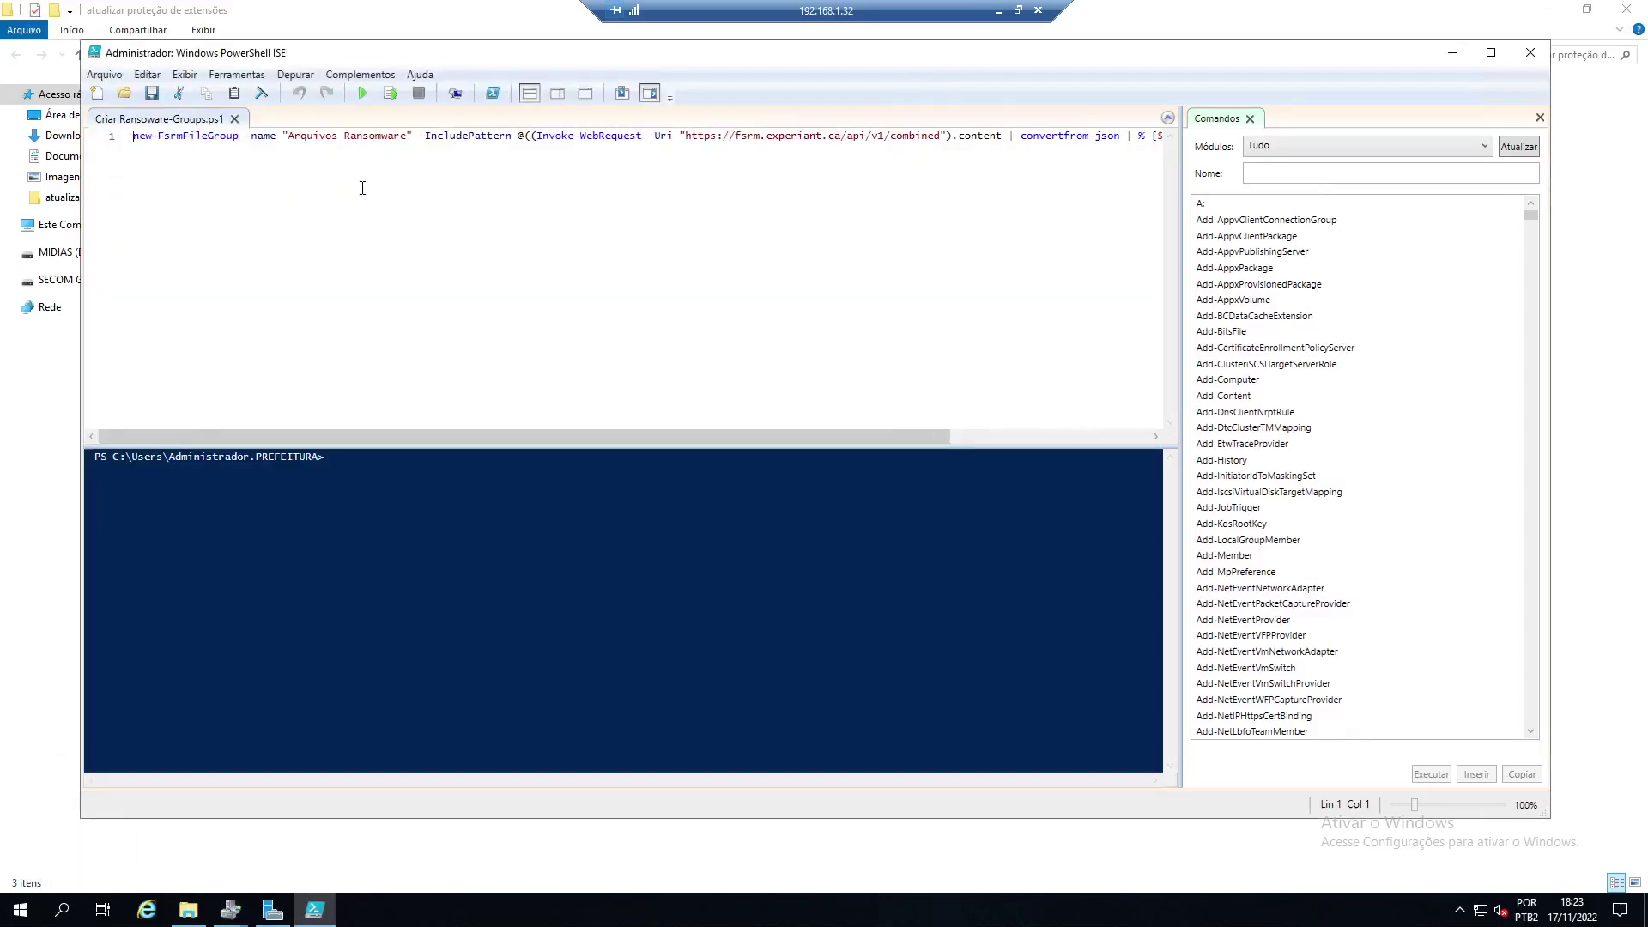
- Run the script to create the "Arquivos Ransomware" file group, minimize PowerShell ISE, and restore the folder window to a smaller size
click(361, 94)
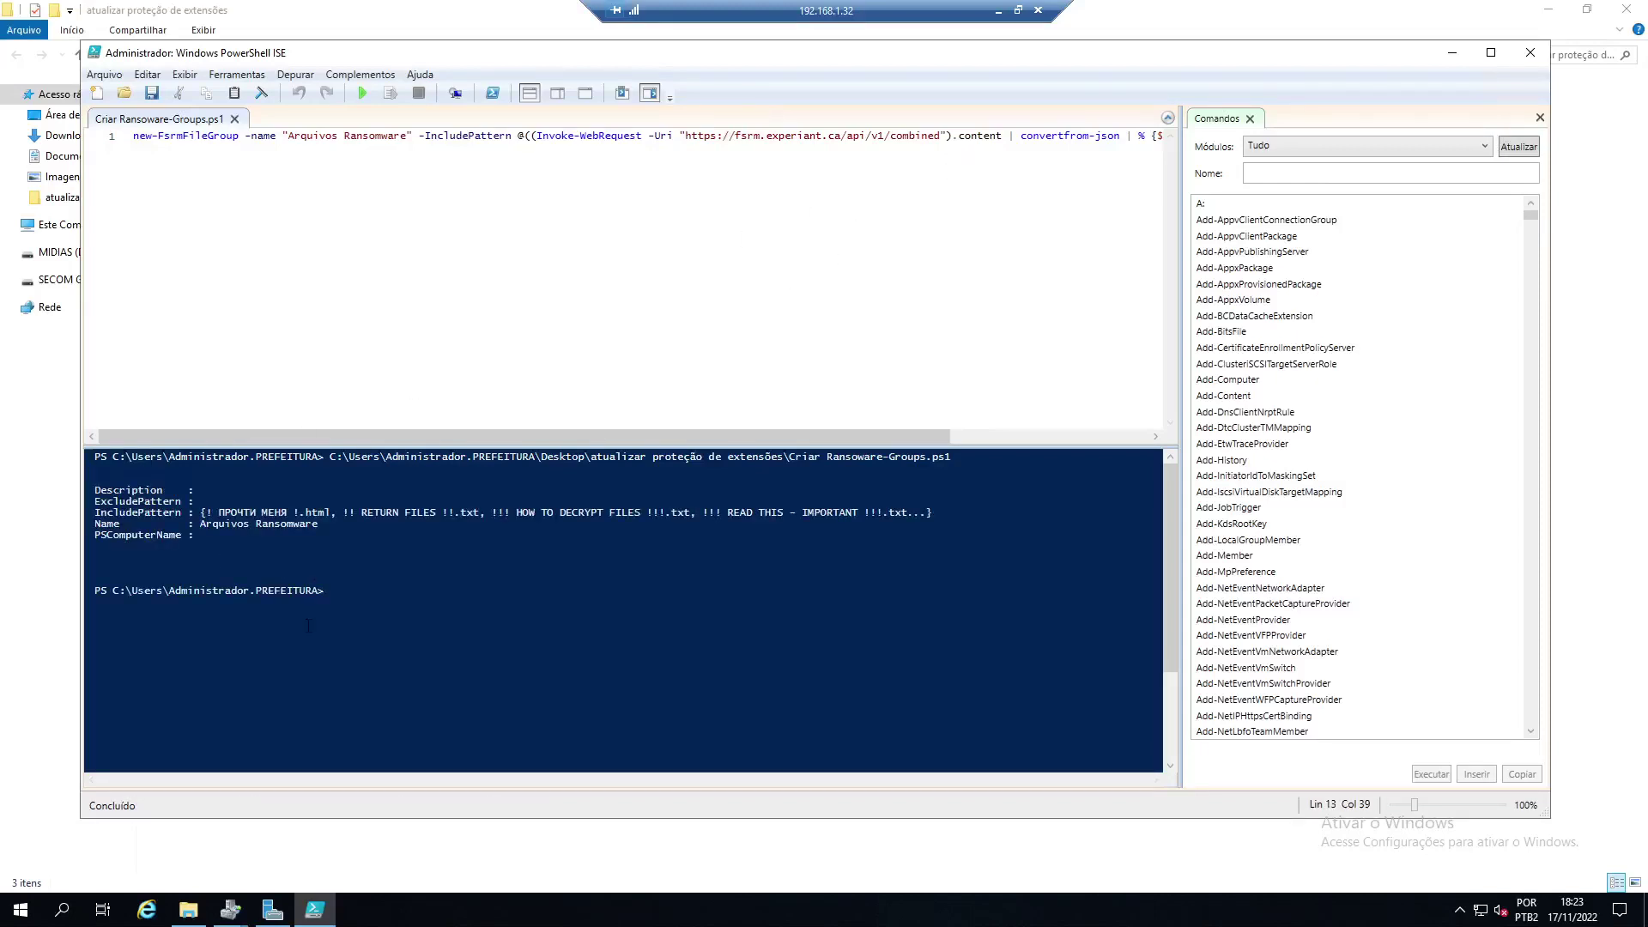
click(1452, 52)
click(1587, 8)
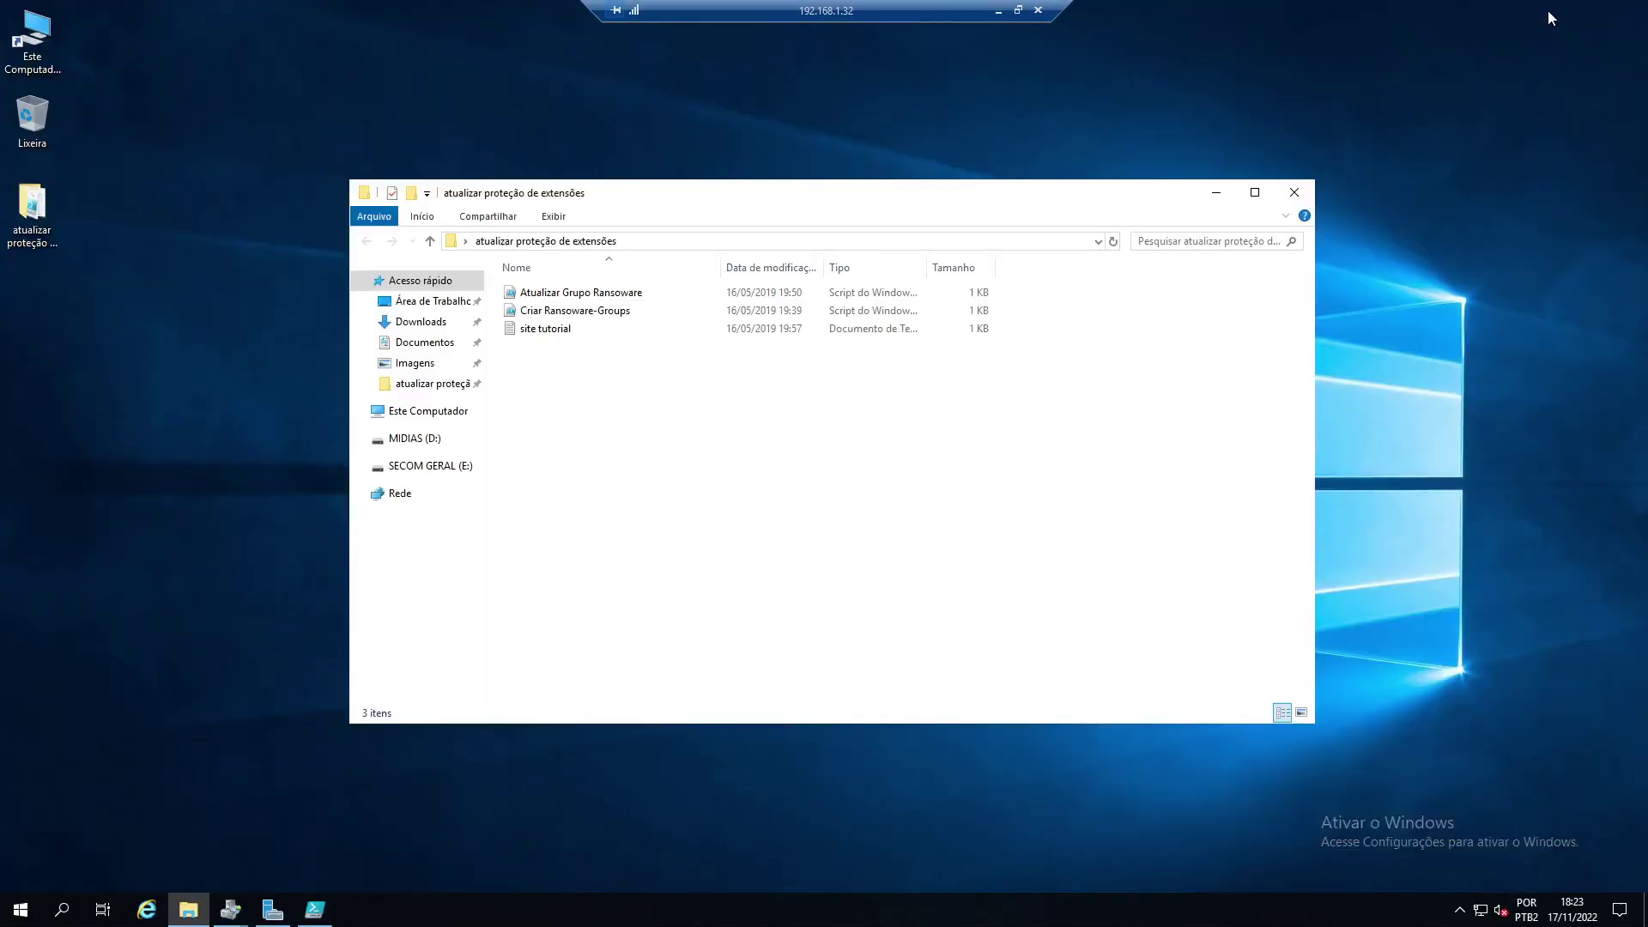
- Minimize the folder window, switch to File Server Resource Manager and display the file groups under file screening management
key(super+Up)
click(1548, 9)
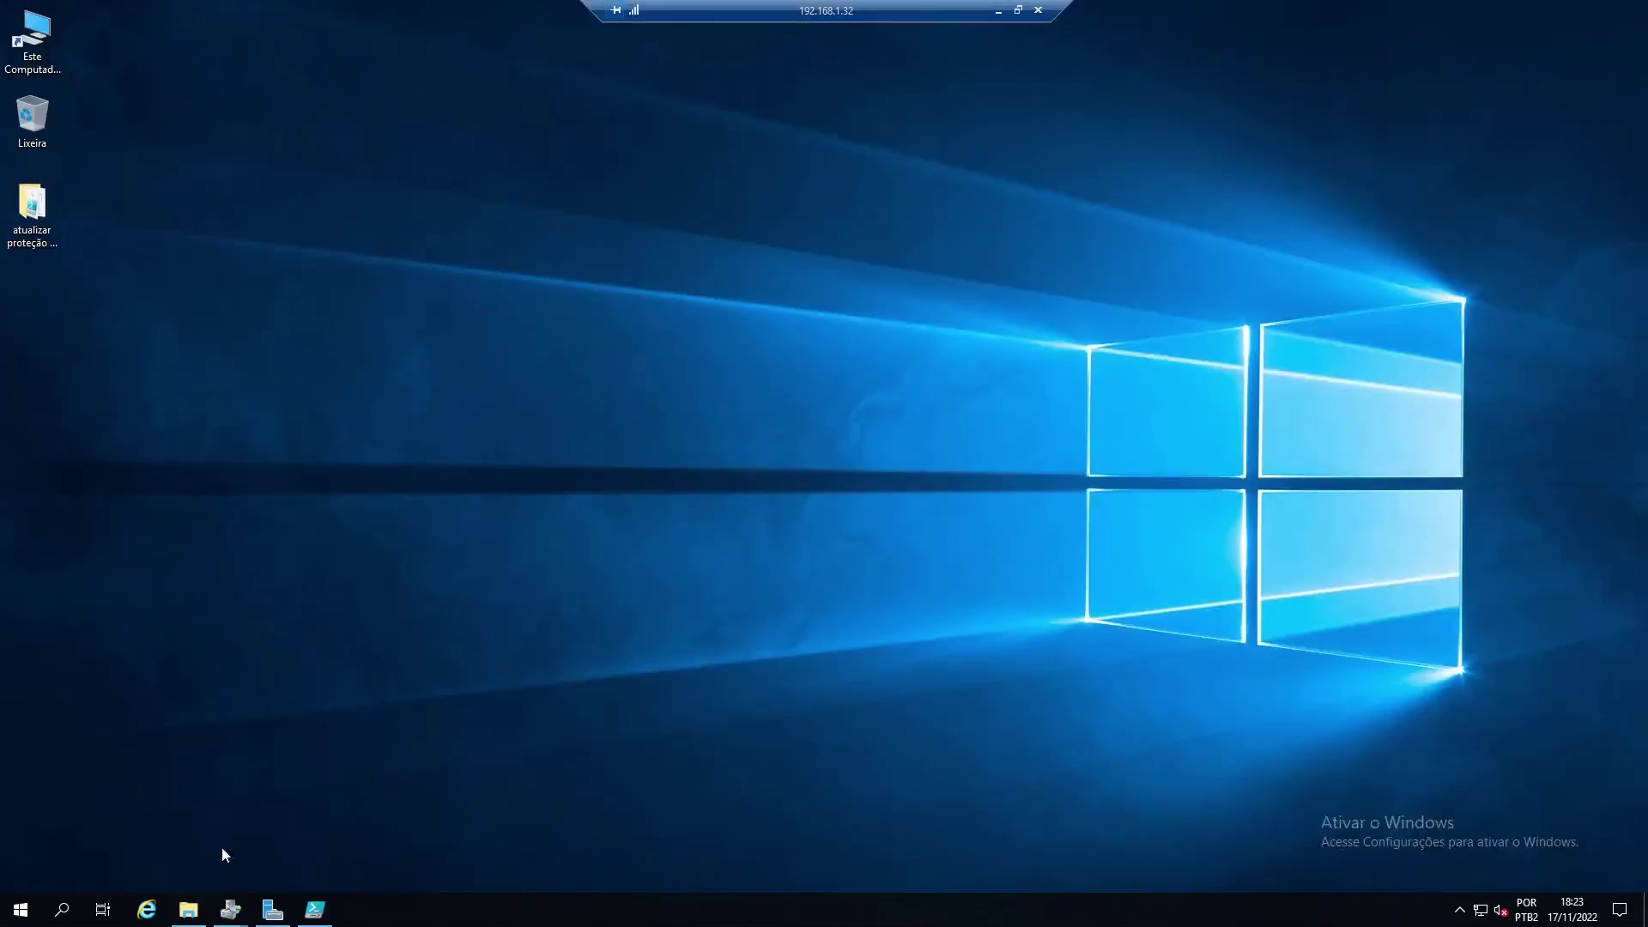
mouse_move(237, 918)
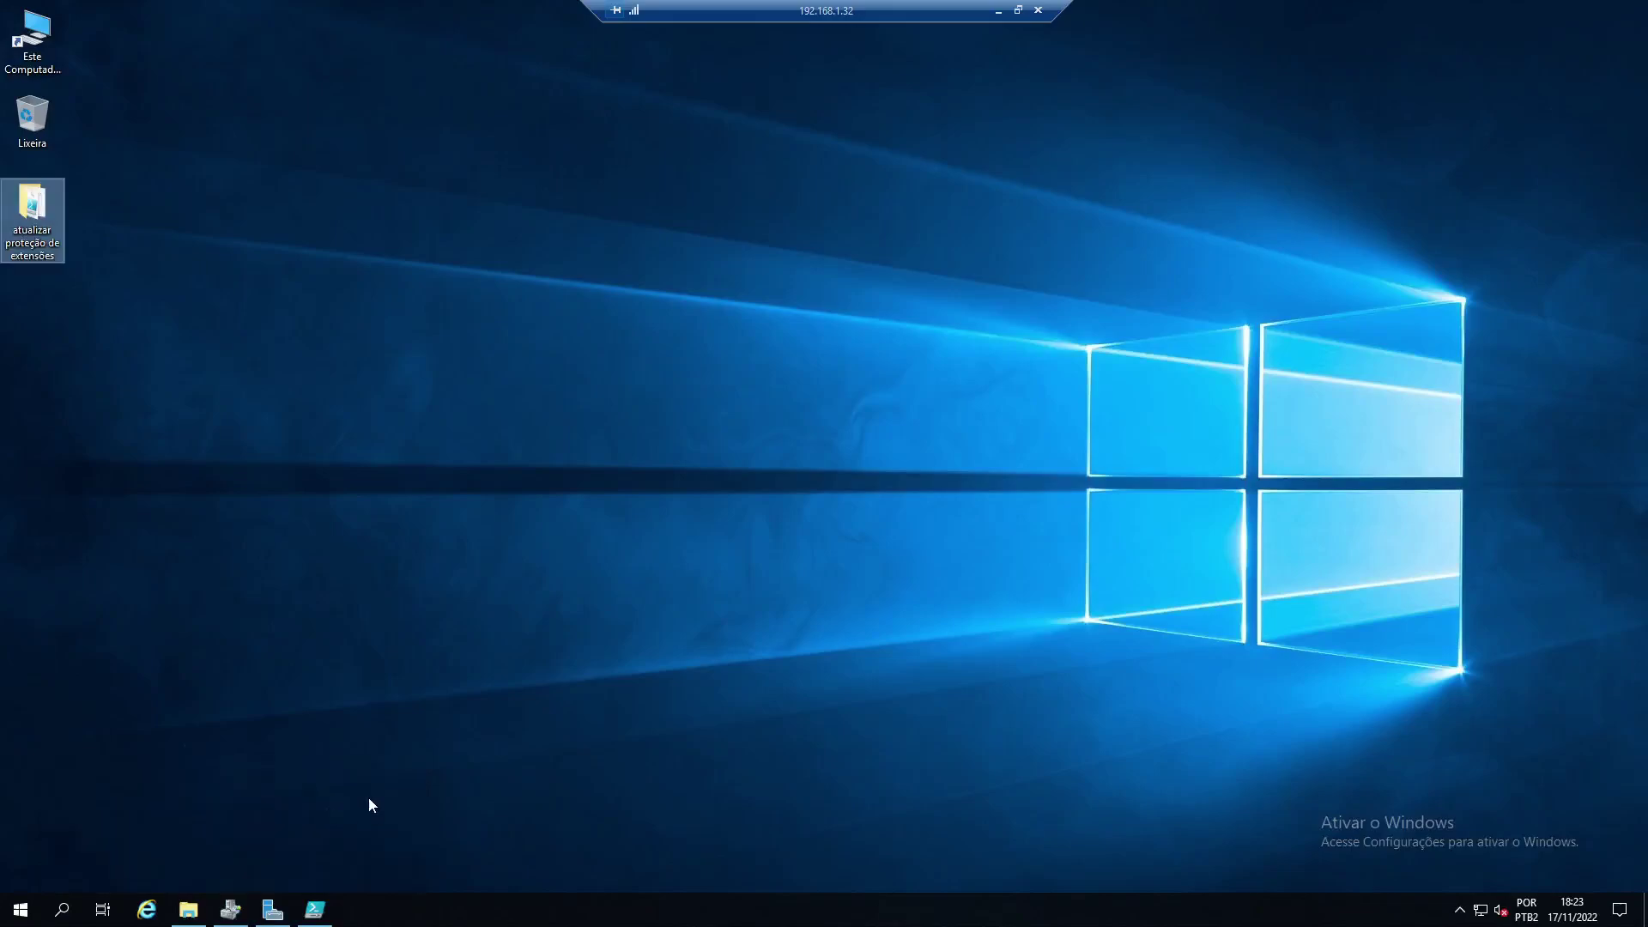
click(231, 910)
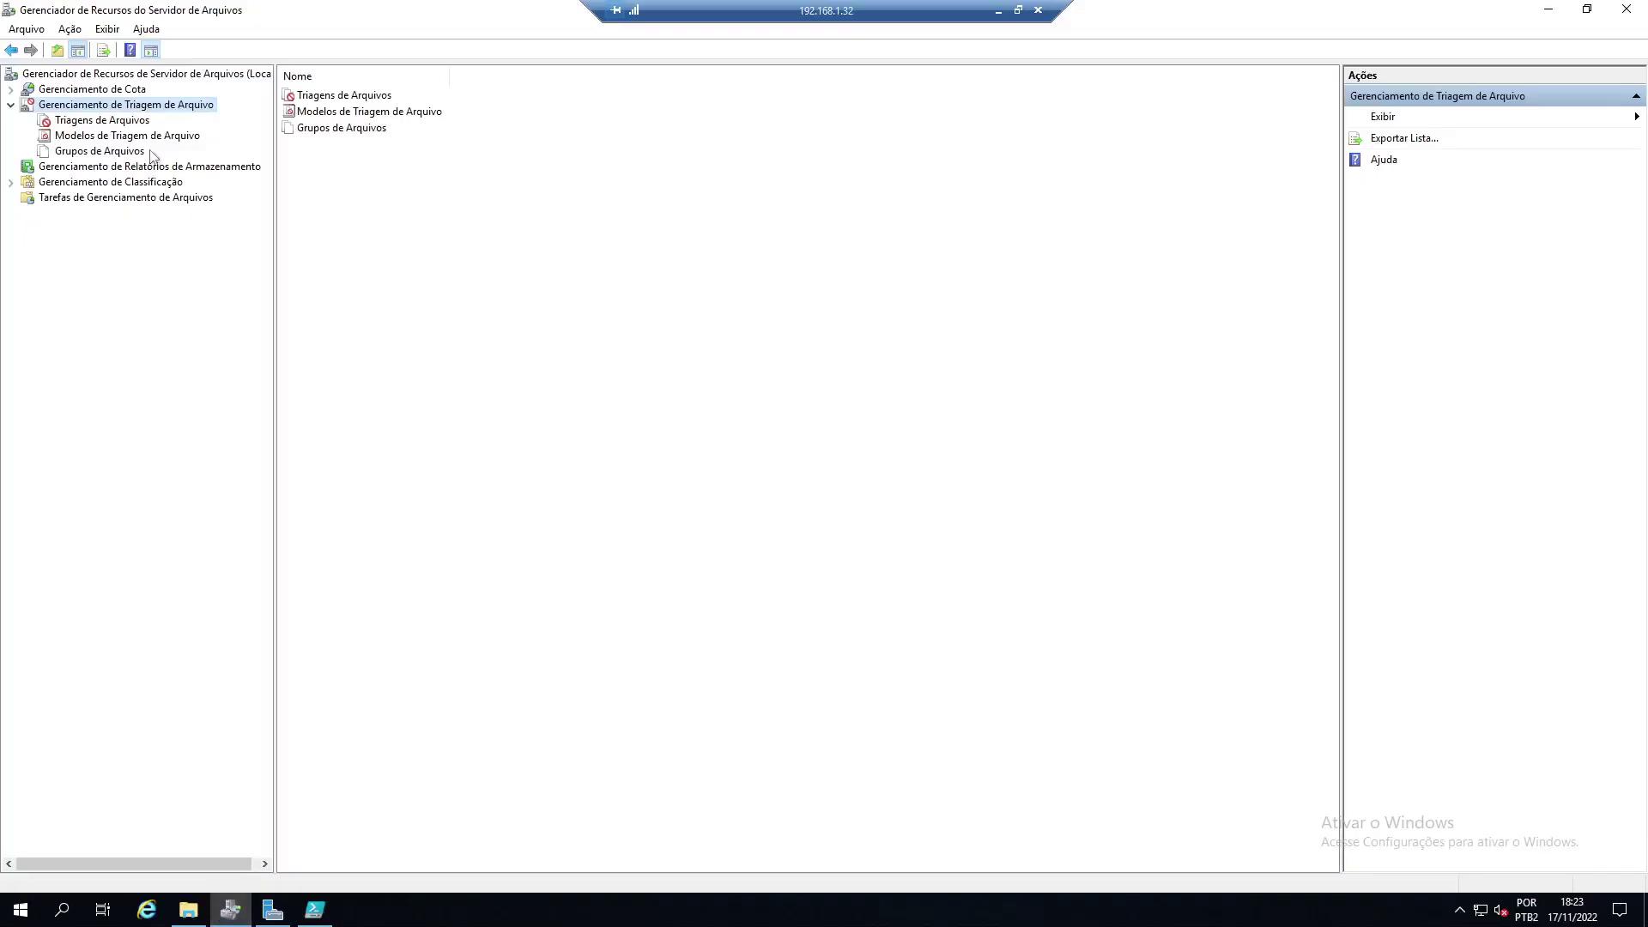
click(124, 120)
click(129, 150)
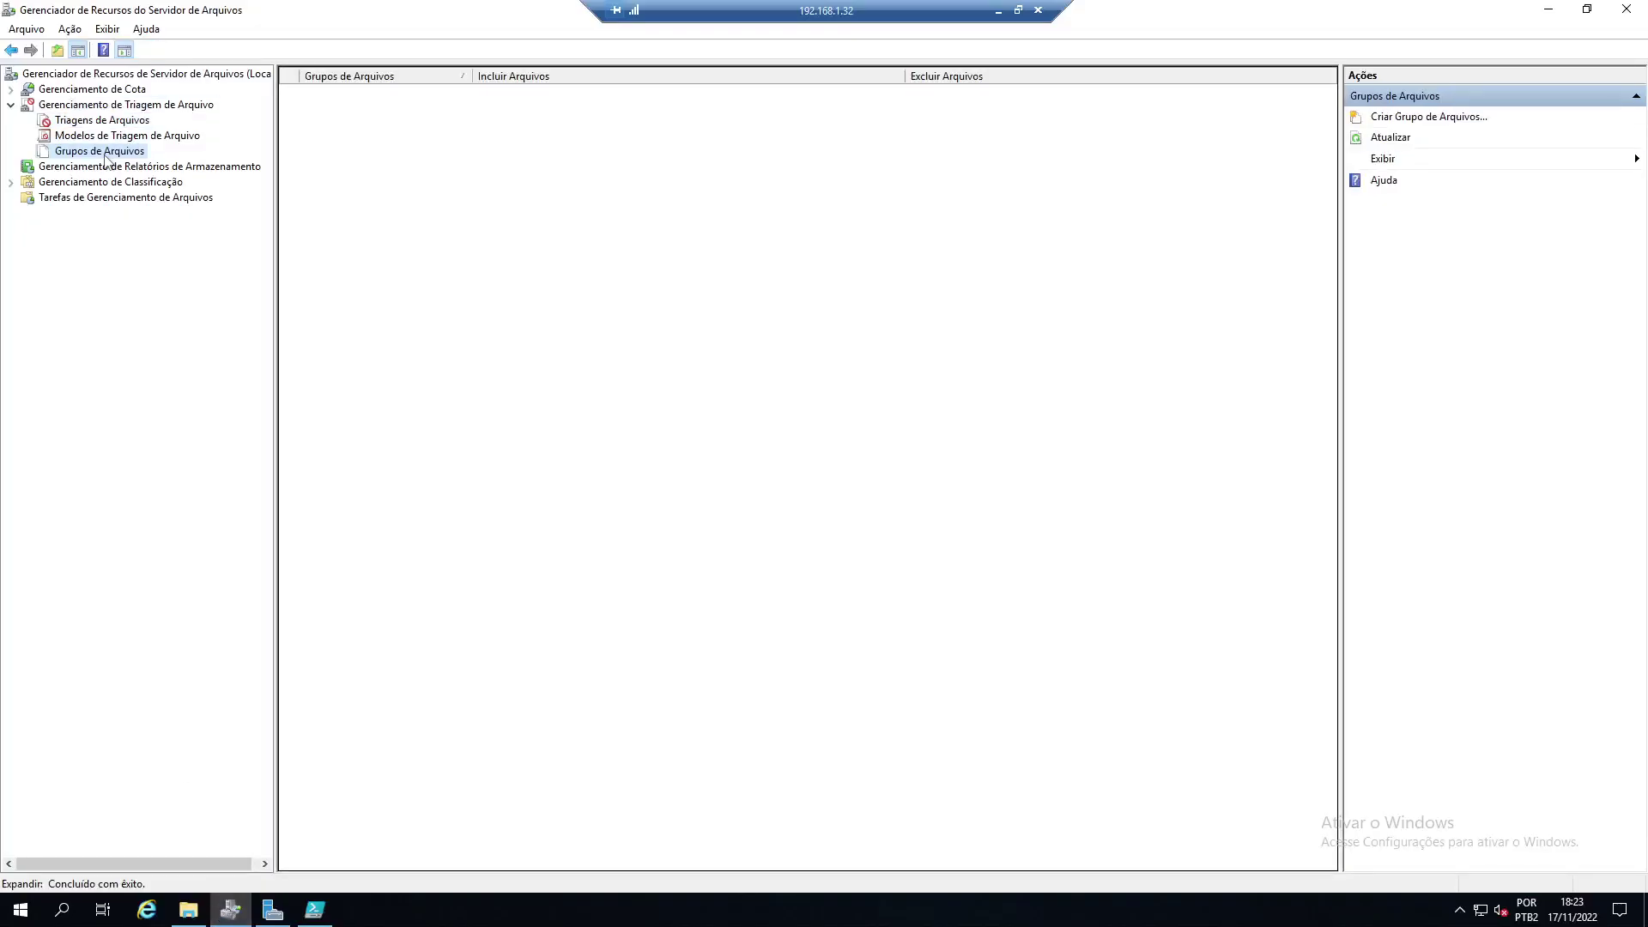
click(128, 137)
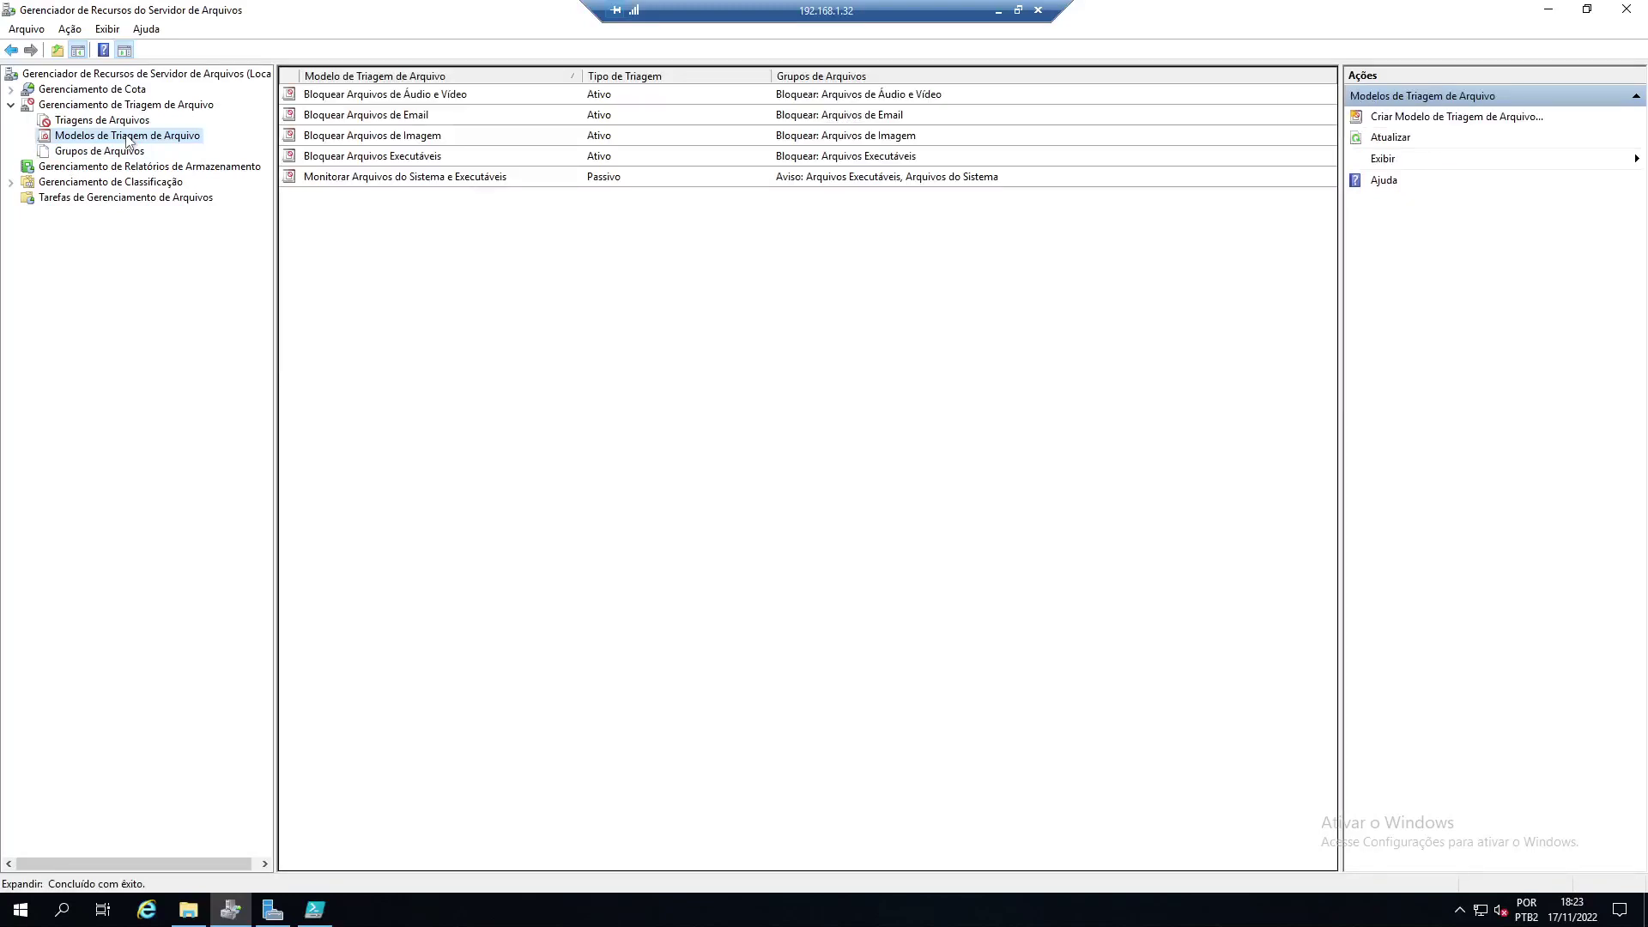
click(68, 152)
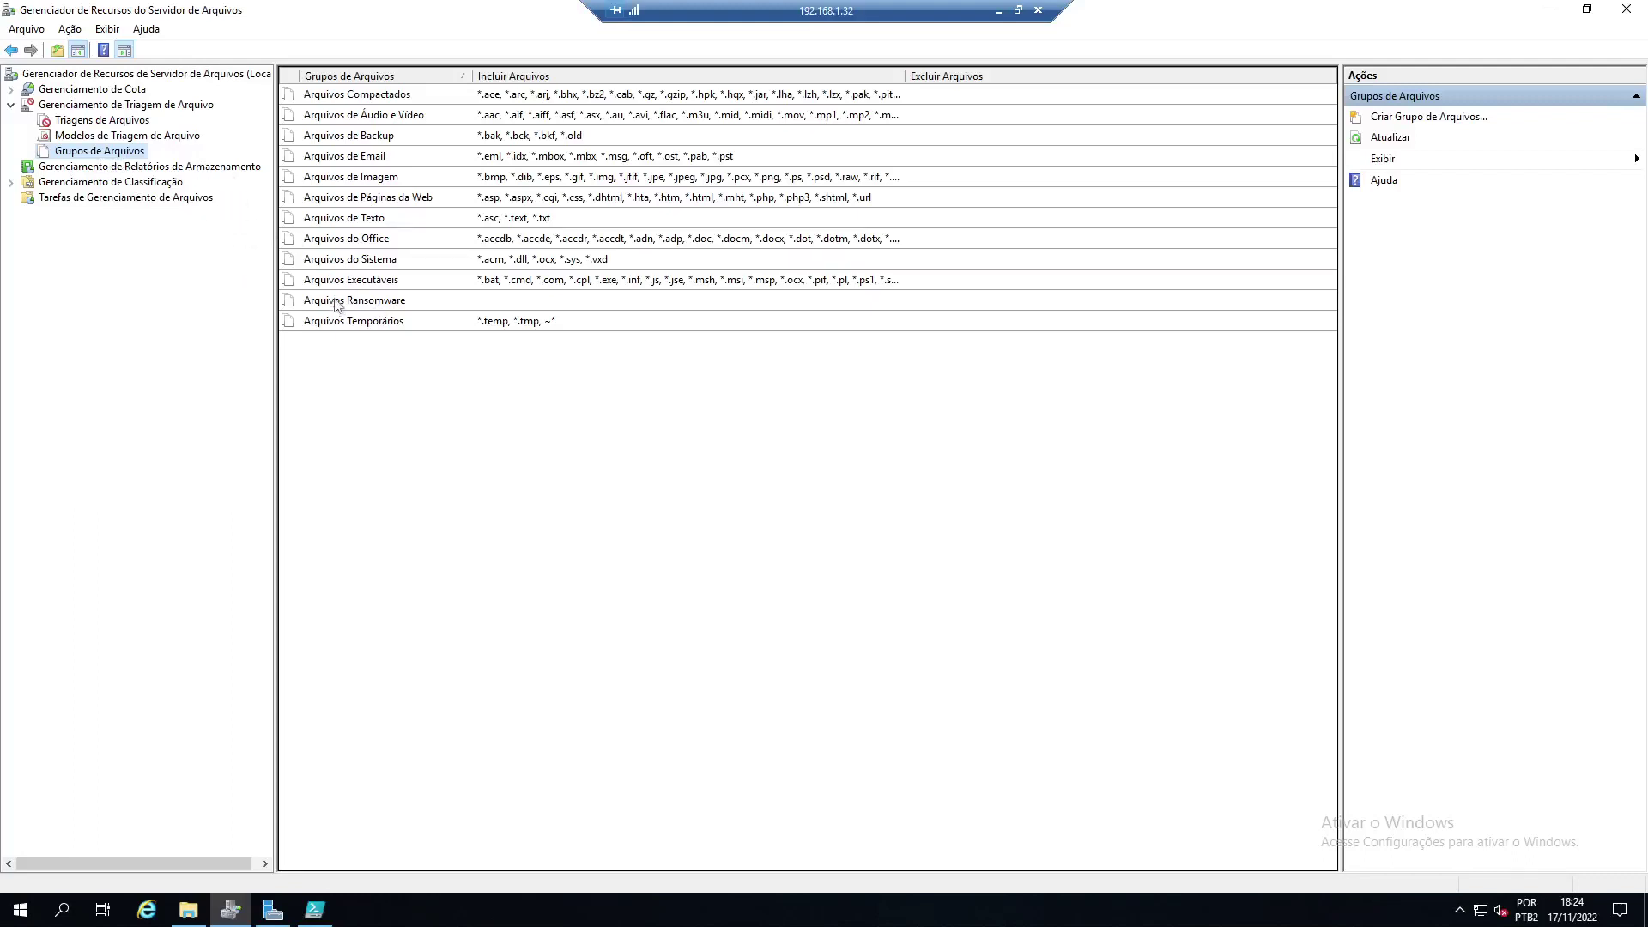
- Examine the included file patterns of the "Arquivos Ransomware" file group and close its properties without changes
double_click(368, 307)
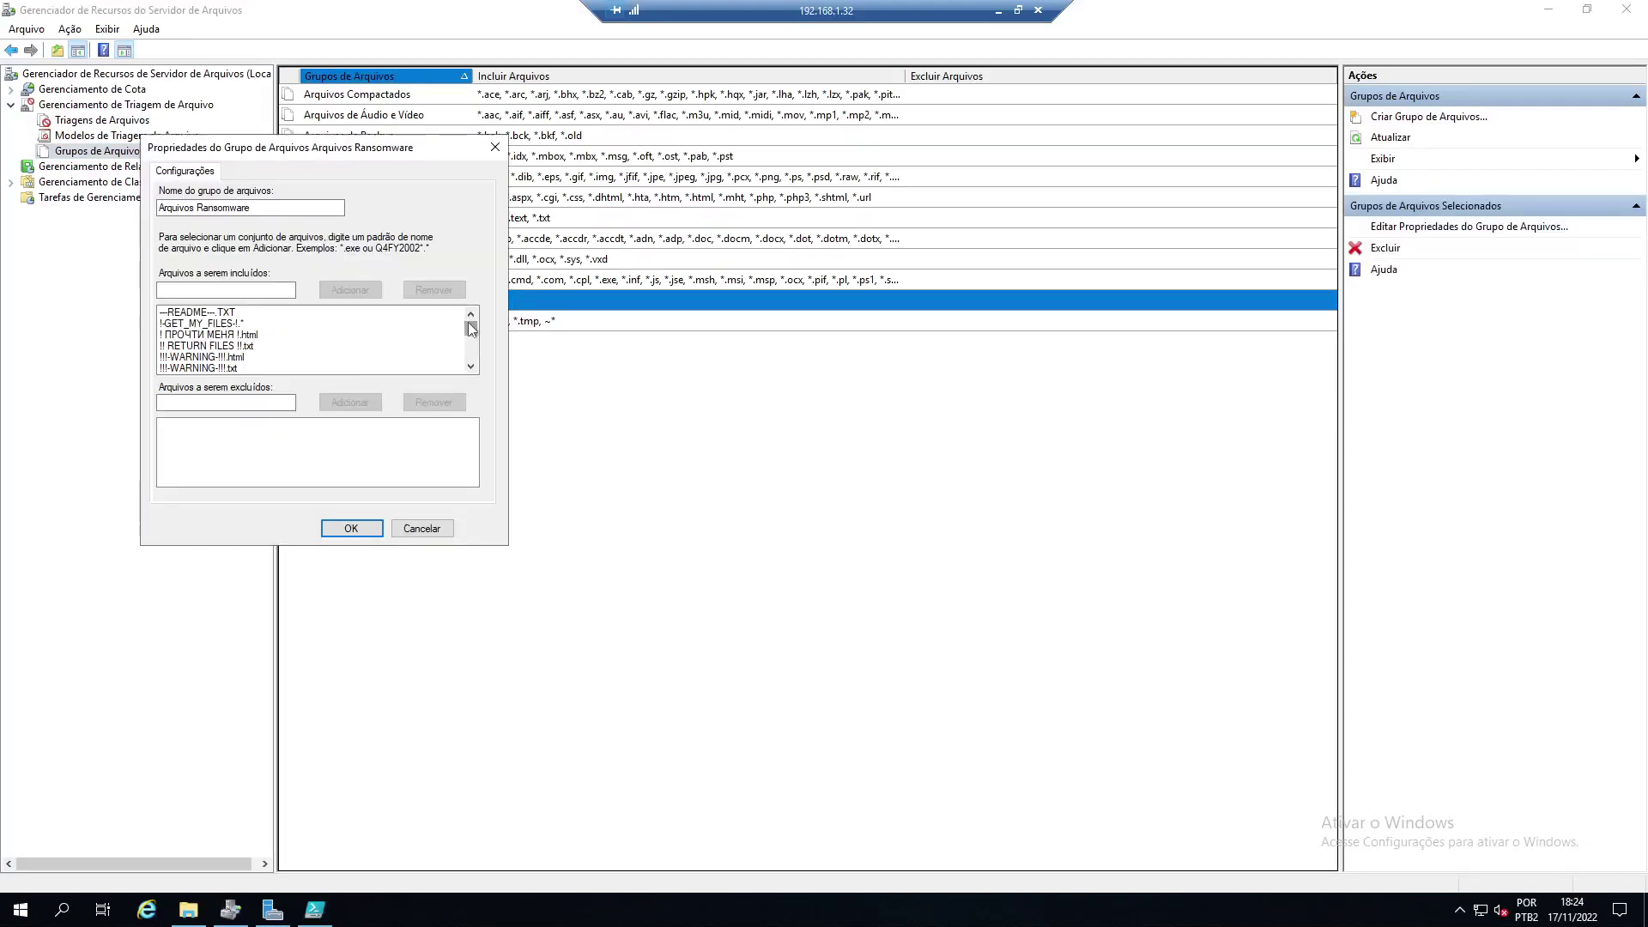
click(472, 366)
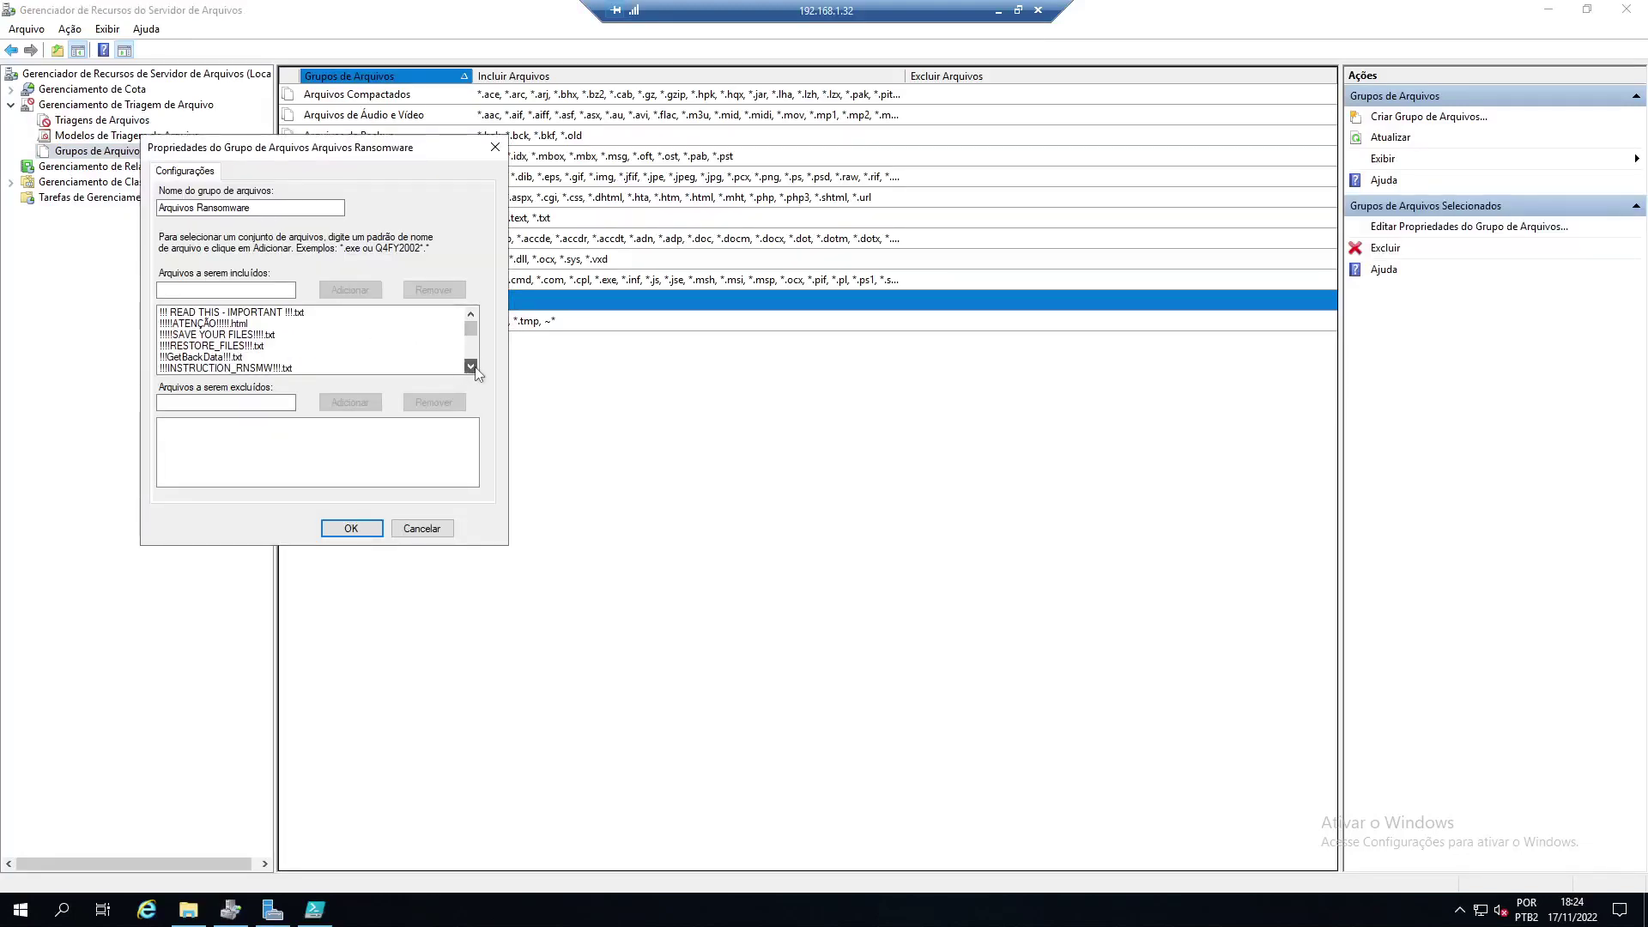
drag(471, 366, 471, 314)
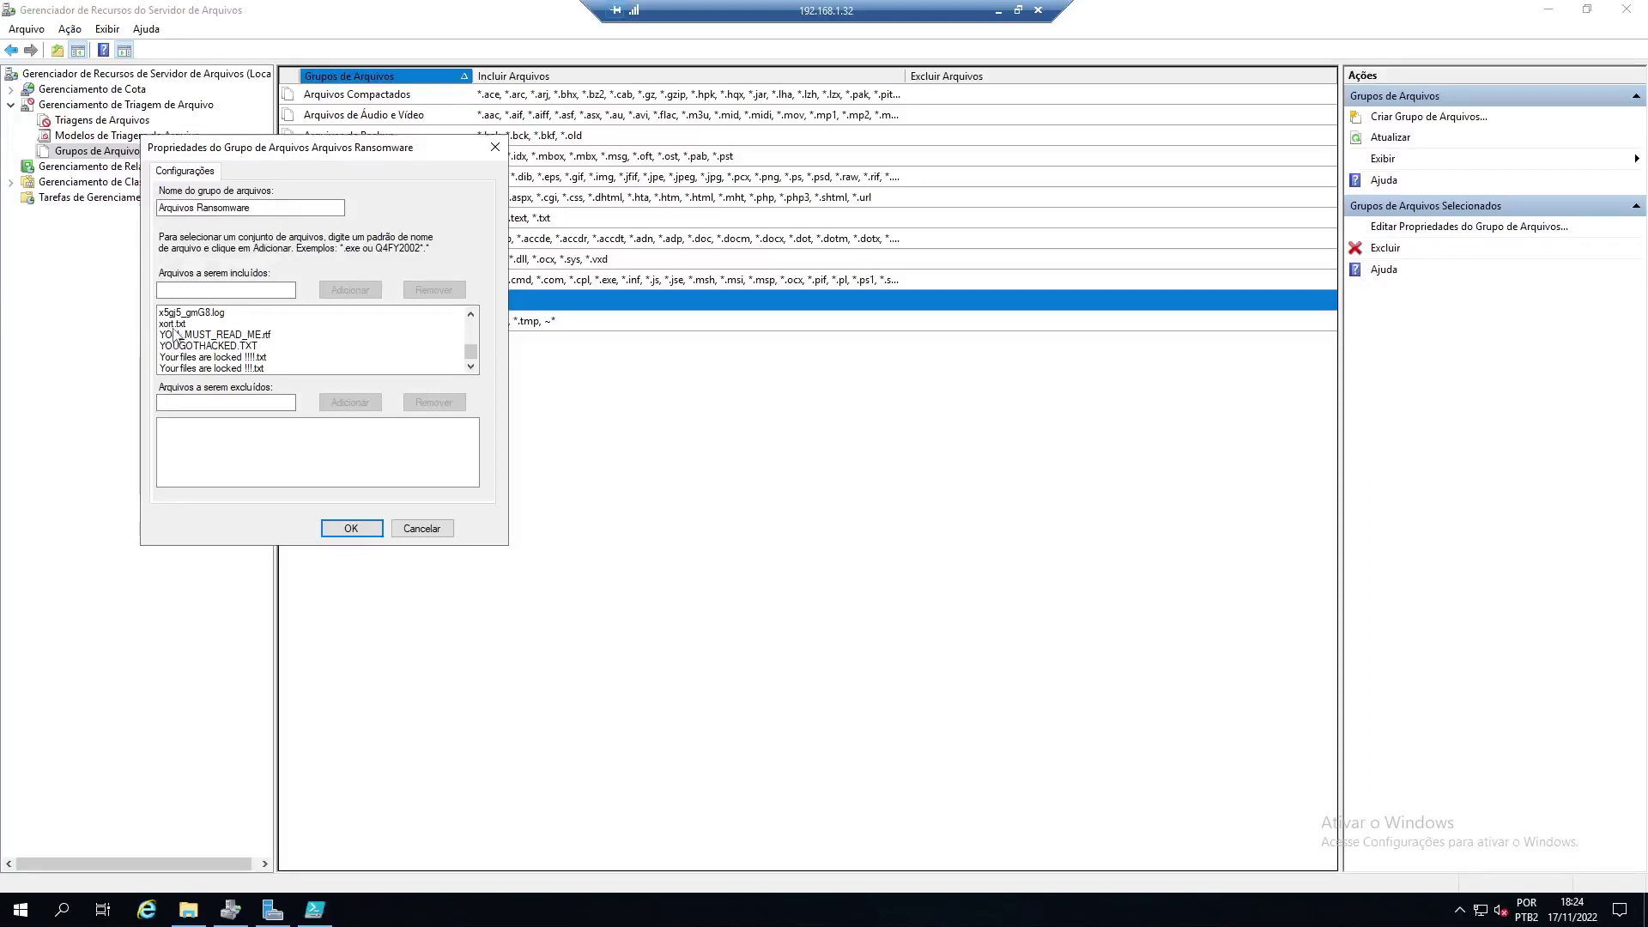
scroll(188, 333, up, 10)
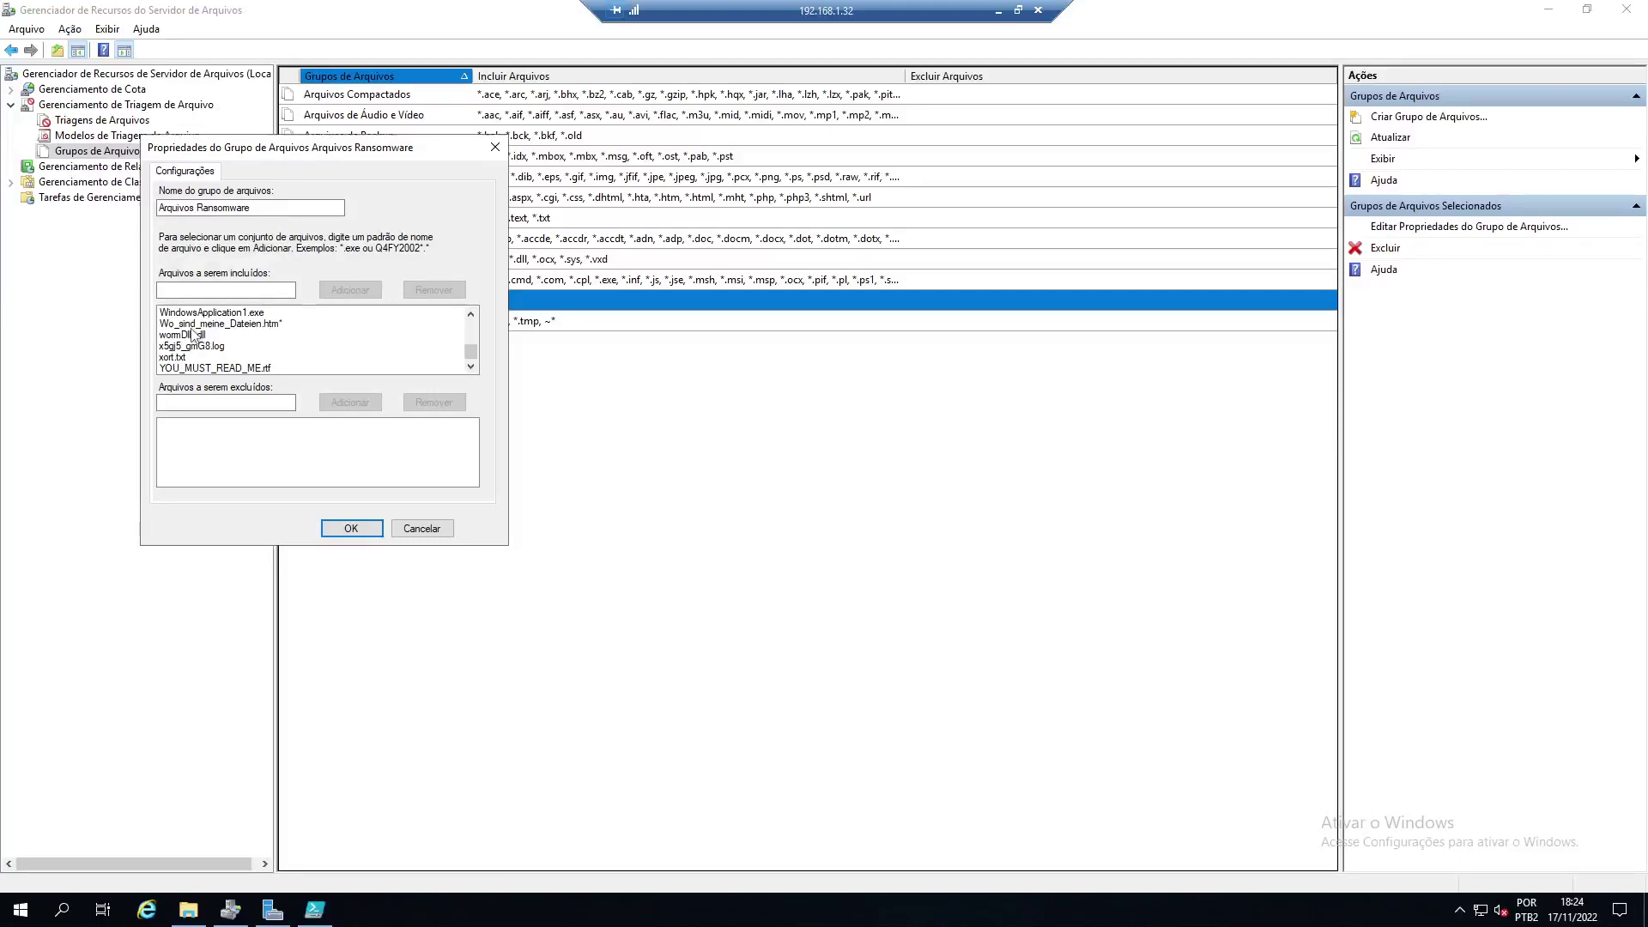
scroll(471, 359, up, 3)
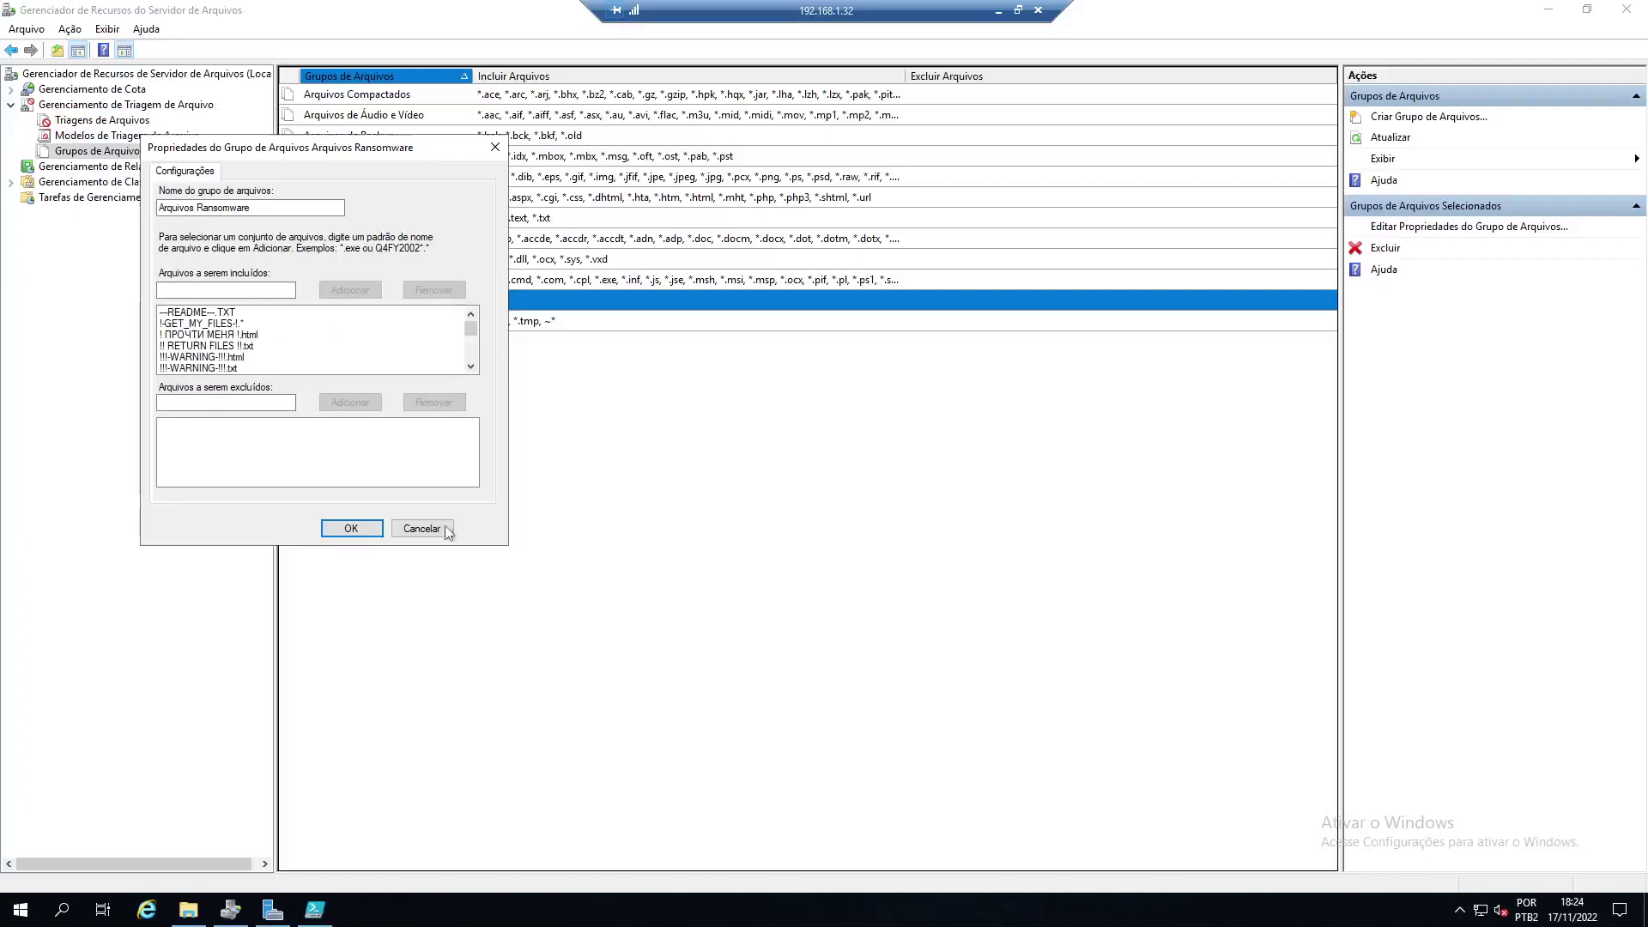
click(445, 528)
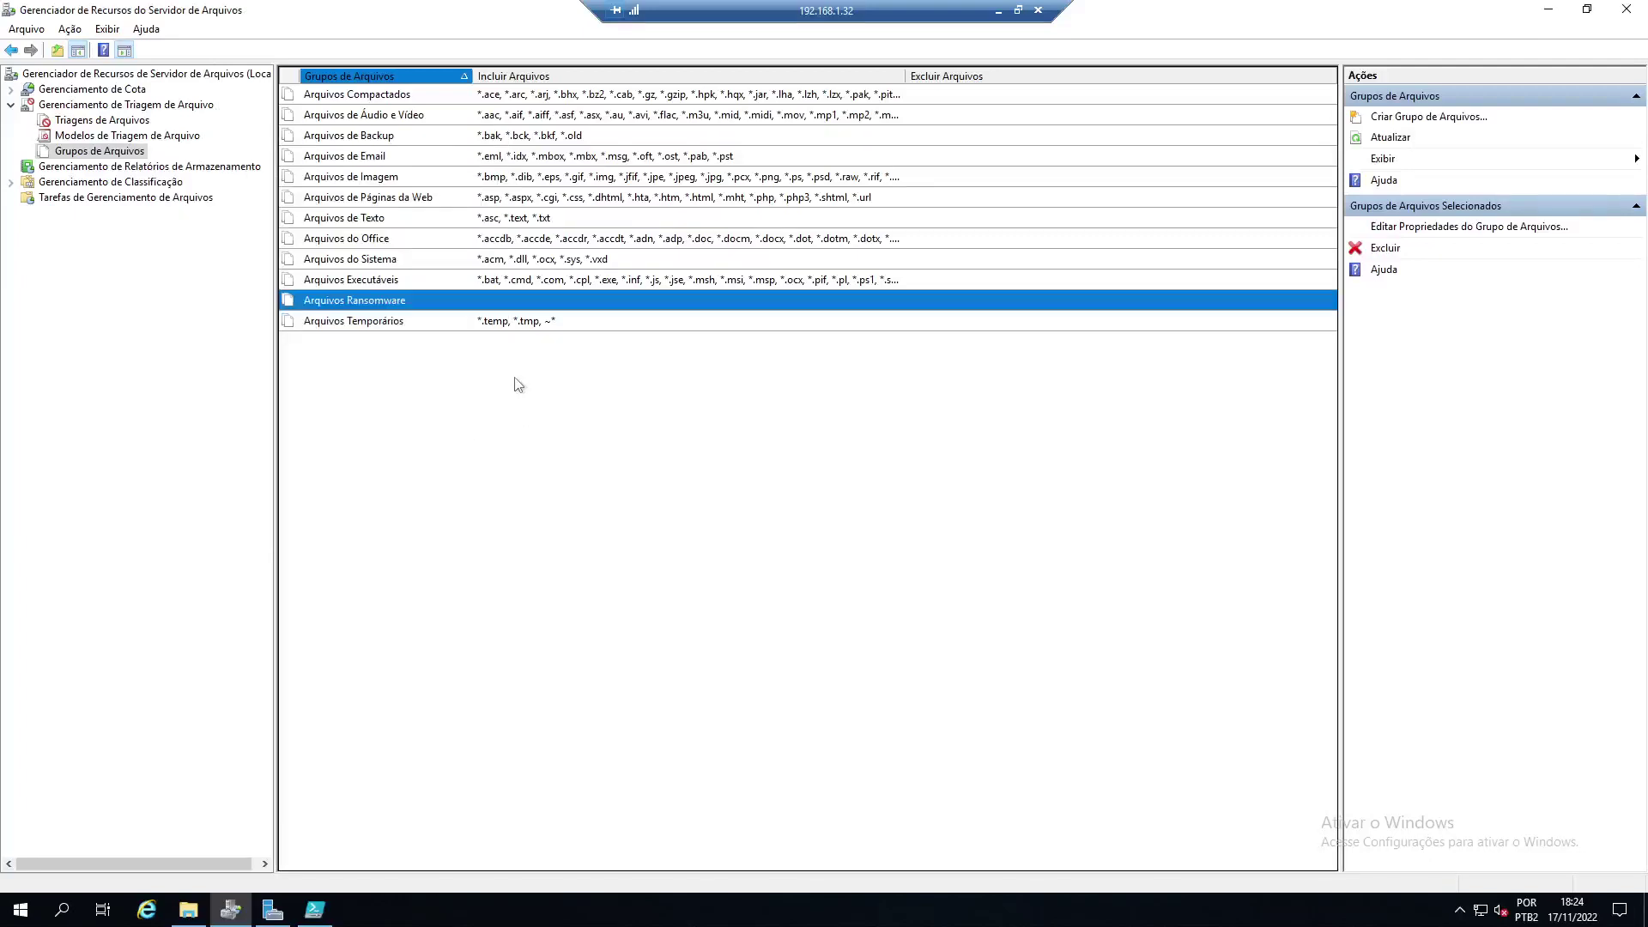
click(516, 384)
- Switch to File Explorer and check which drives the server has under "Este Computador"
click(188, 909)
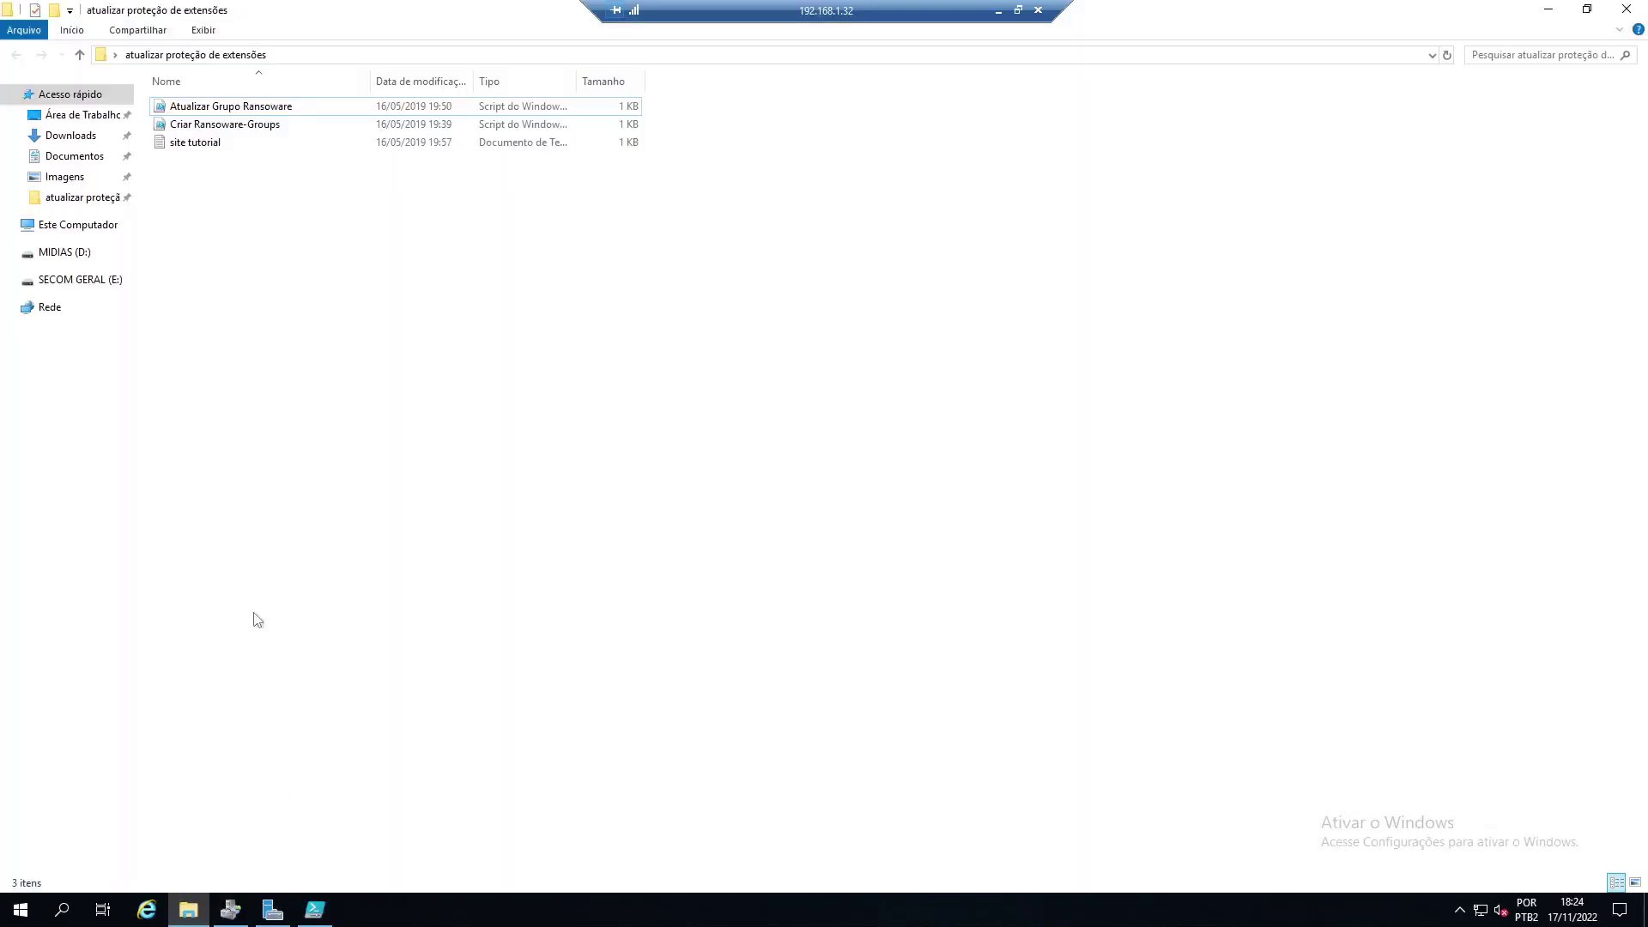
click(119, 226)
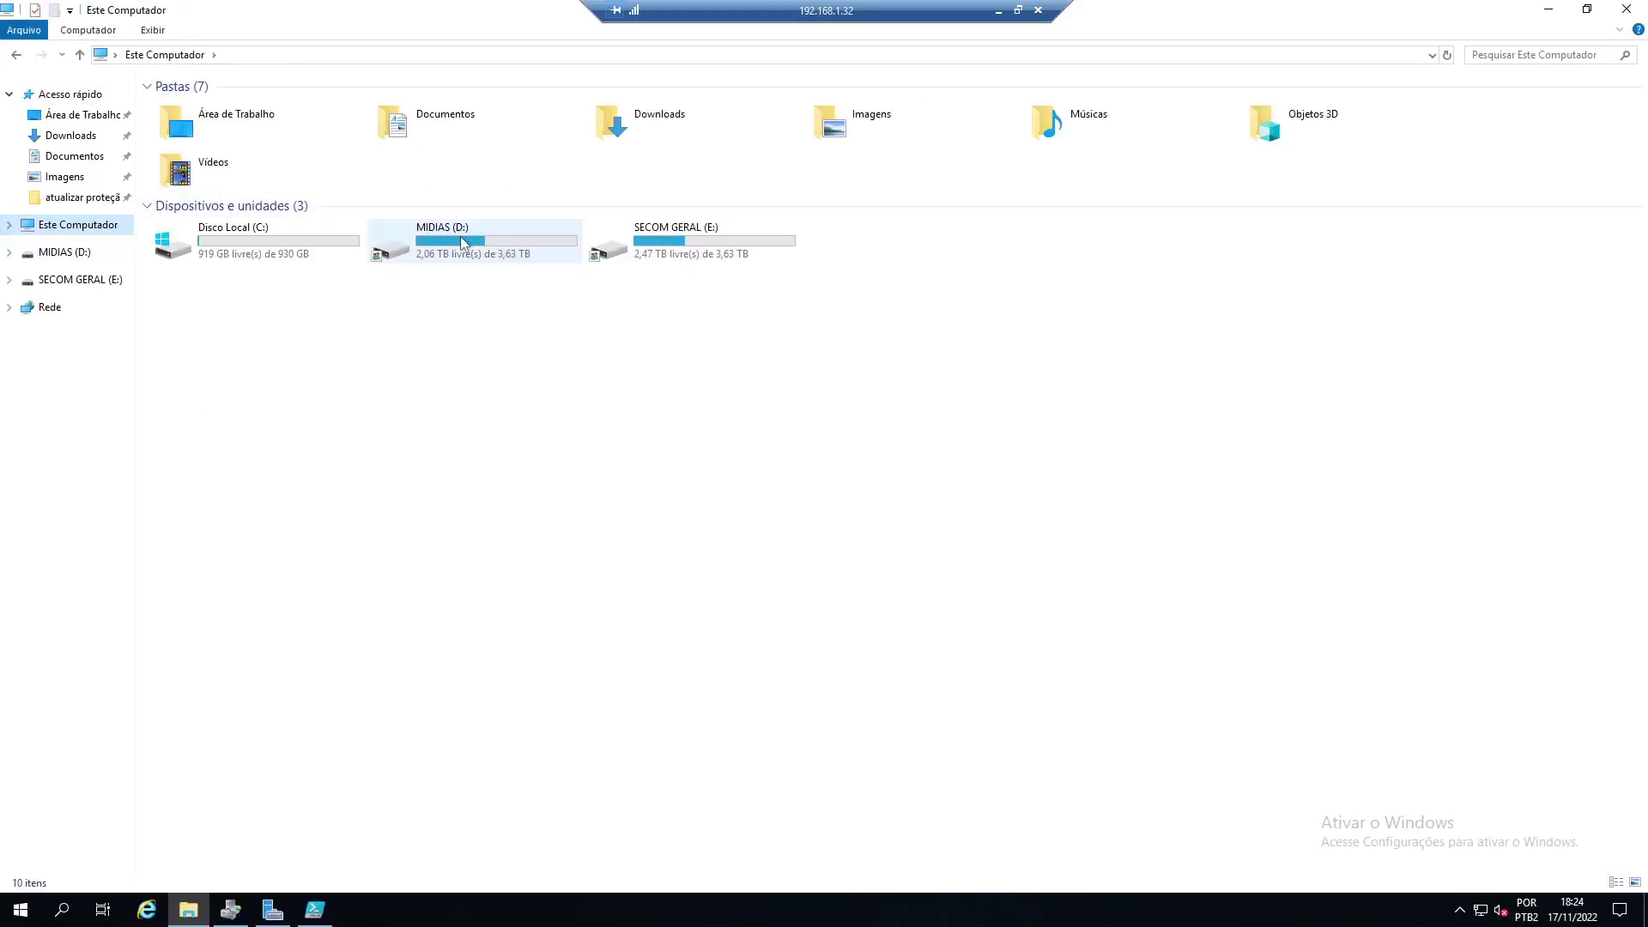
click(488, 242)
key(Right)
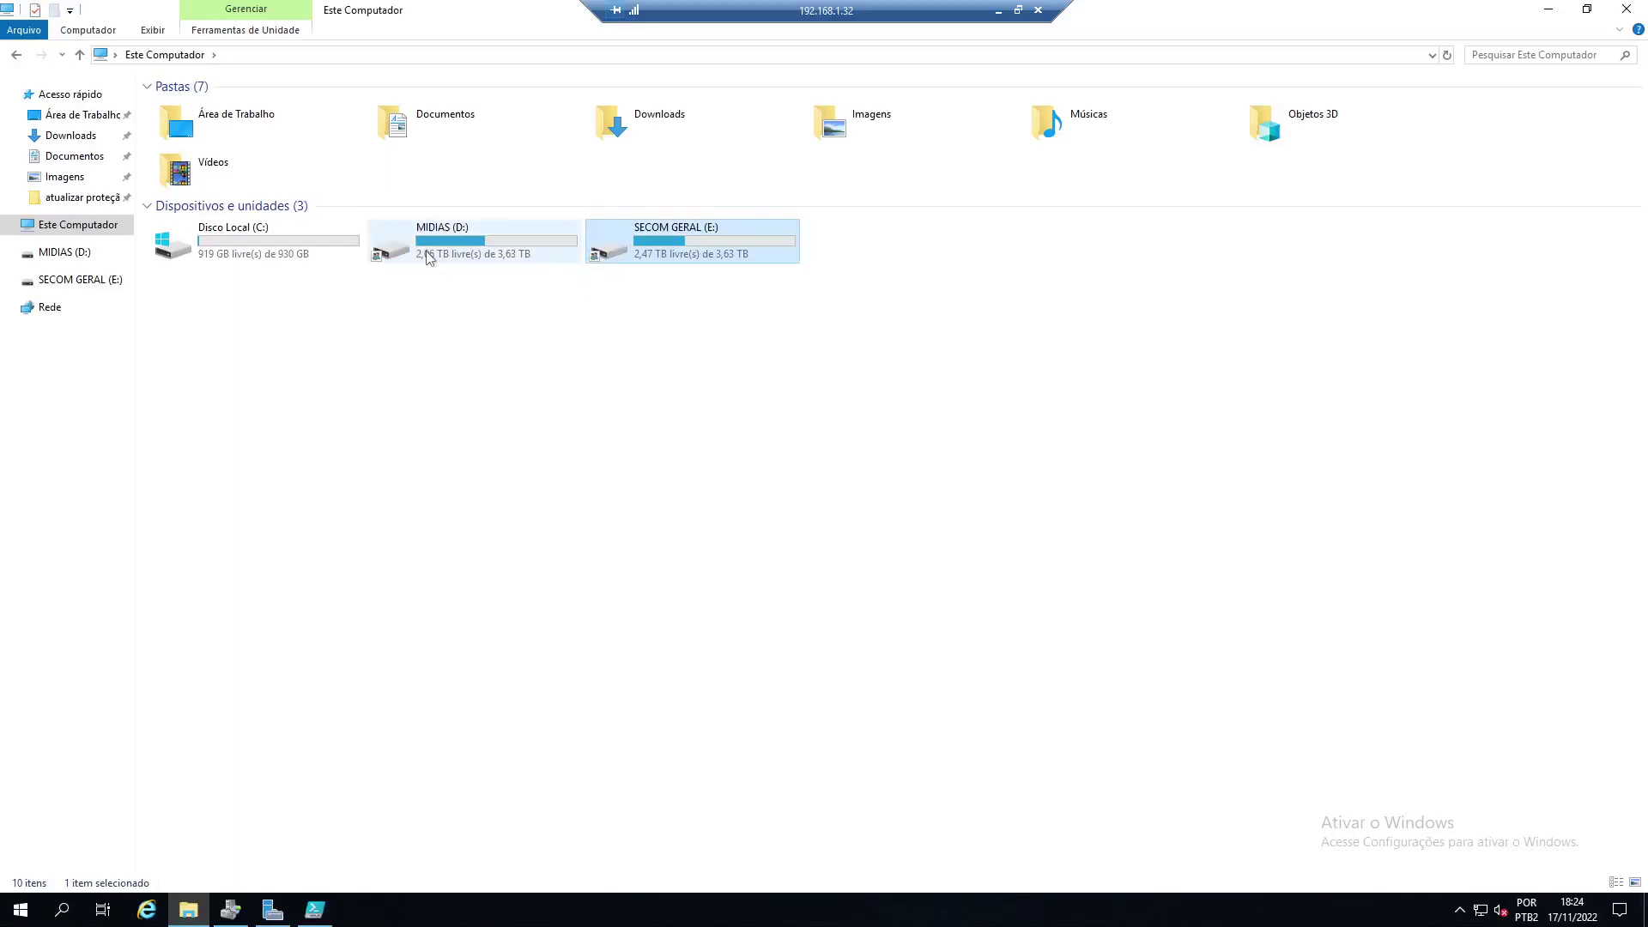
- Return to File Server Resource Manager, review the existing file screens and display the file screen templates
click(280, 913)
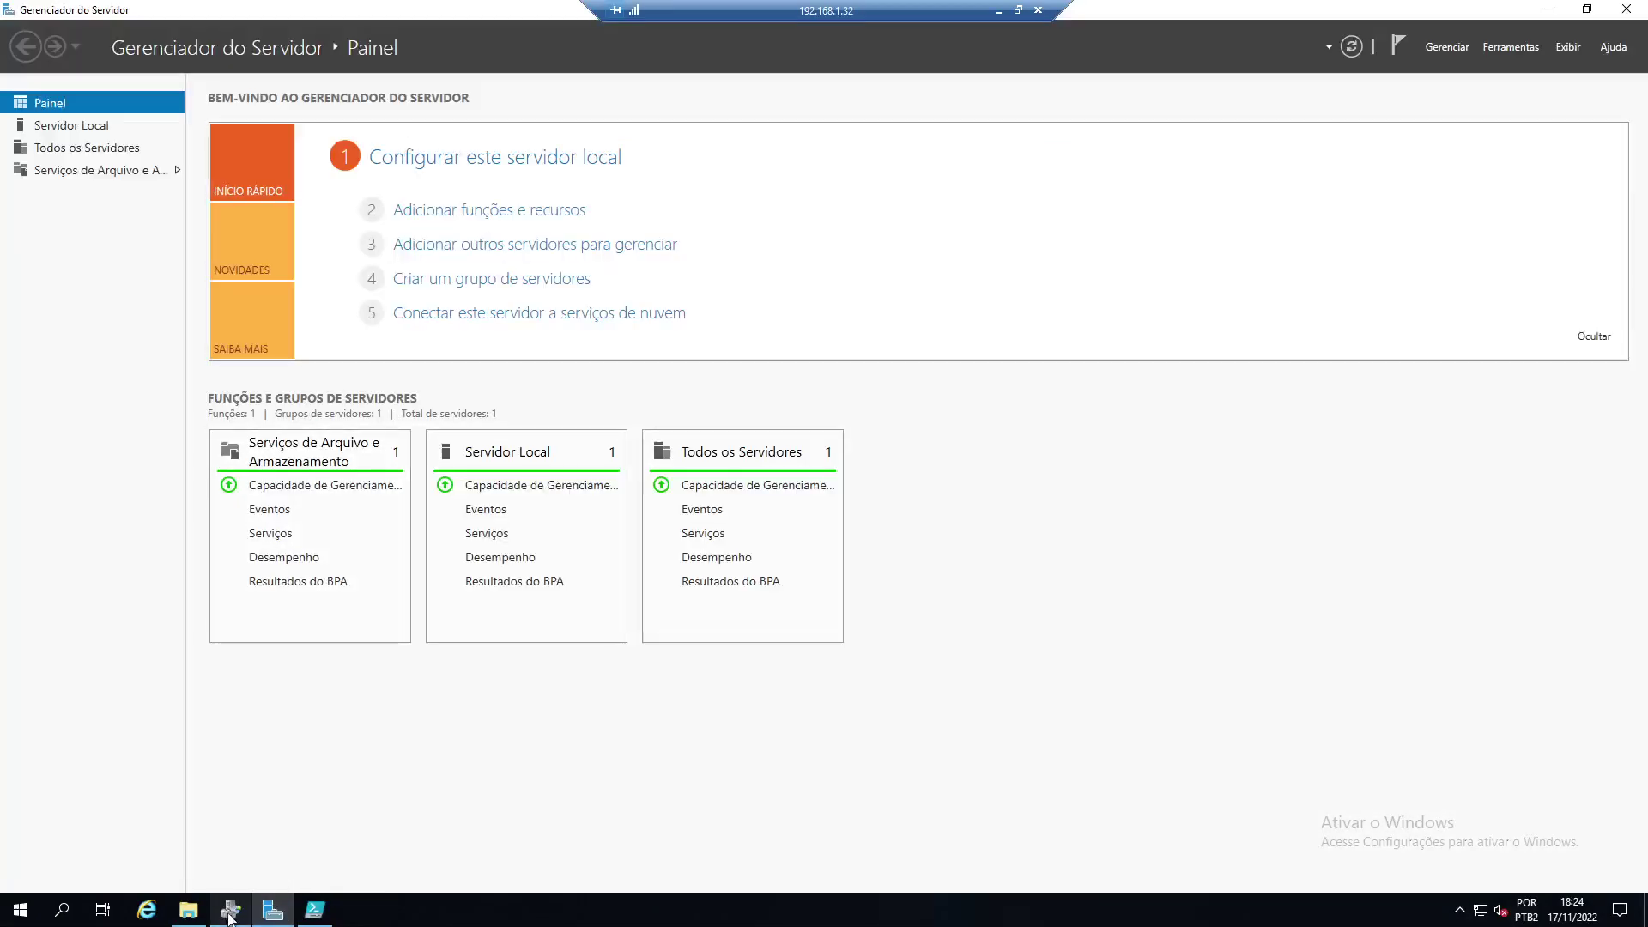
click(230, 910)
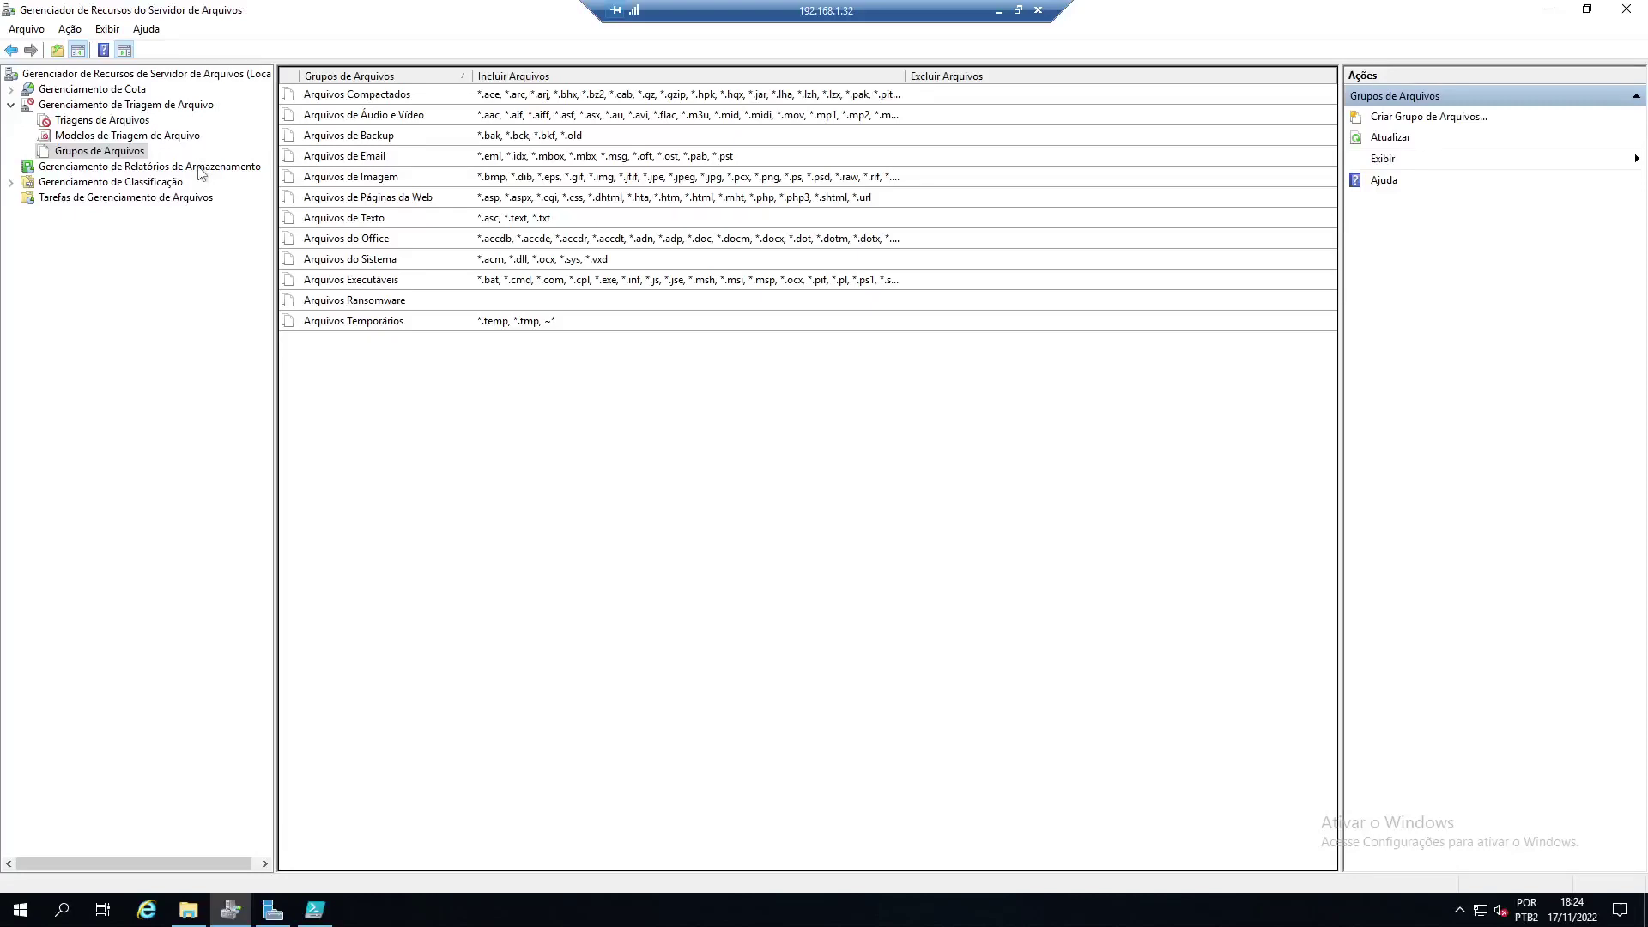
click(122, 136)
click(129, 124)
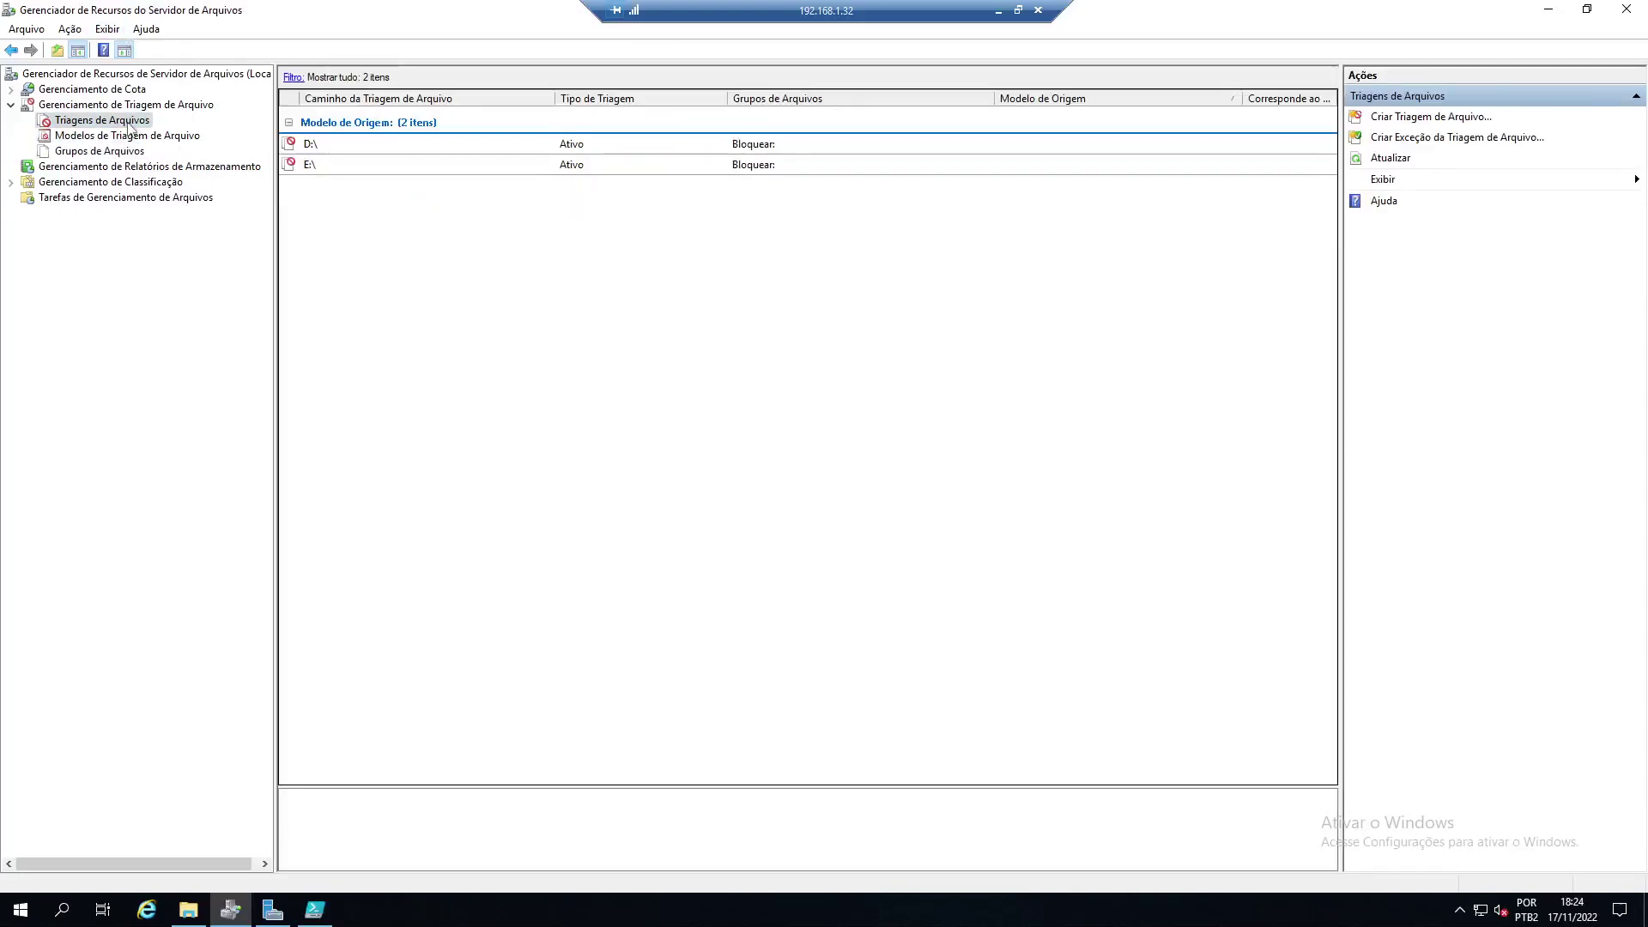
click(135, 152)
click(146, 137)
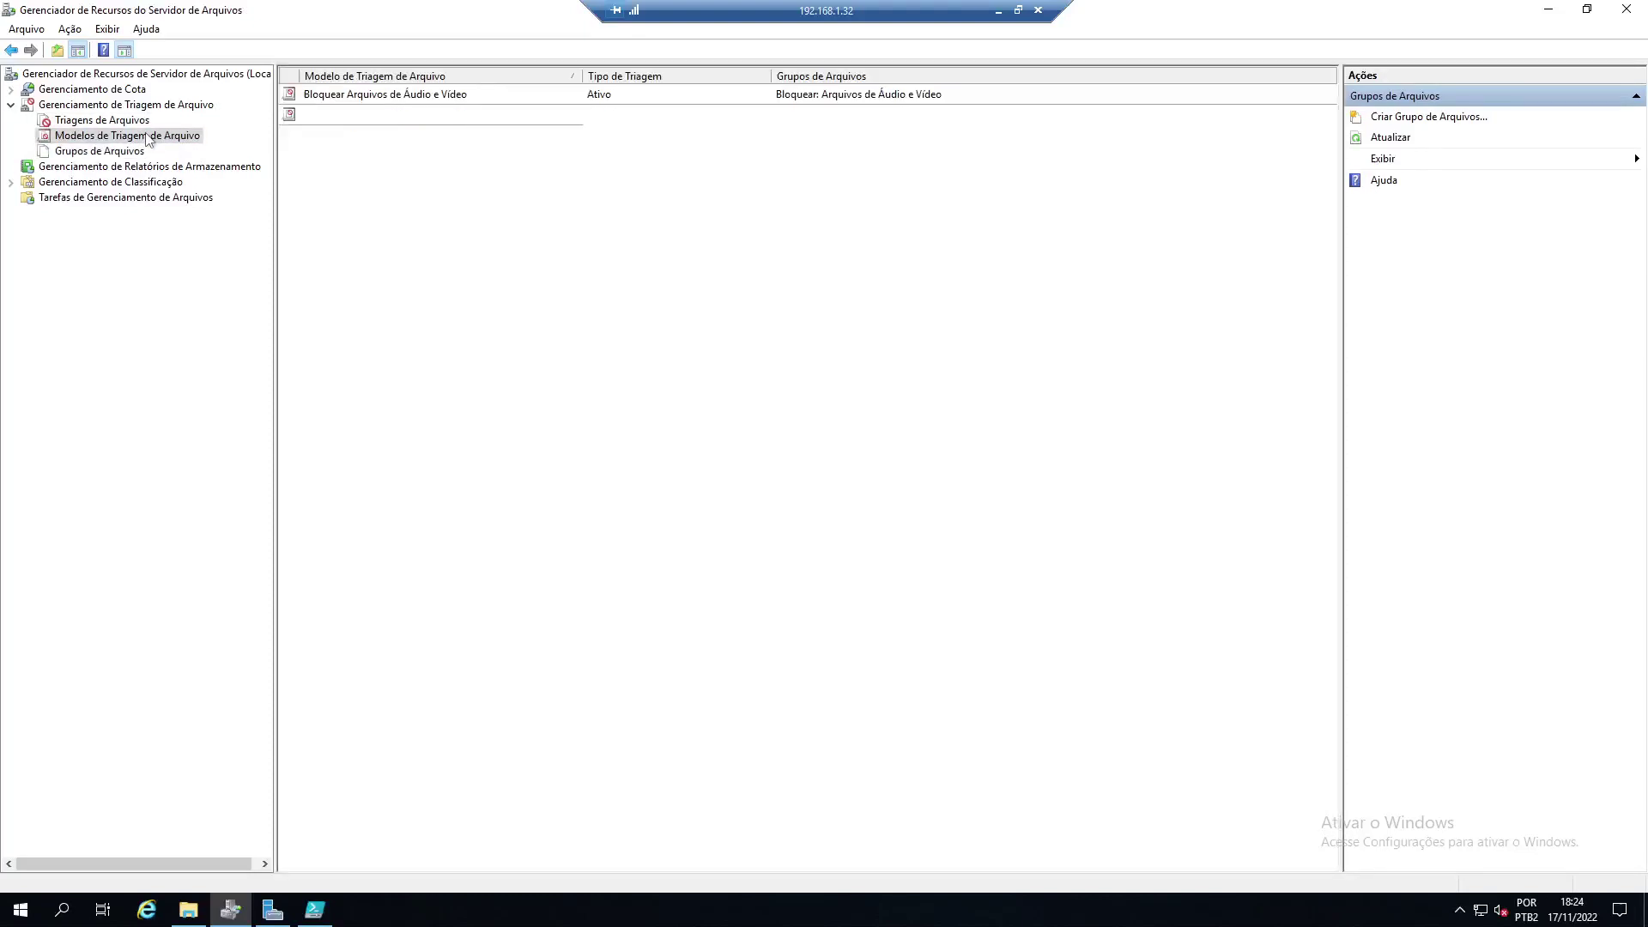
- Create a file screen template named "Bloquear Ransoware" that blocks the "Arquivos Ransomware" file group
right_click(373, 267)
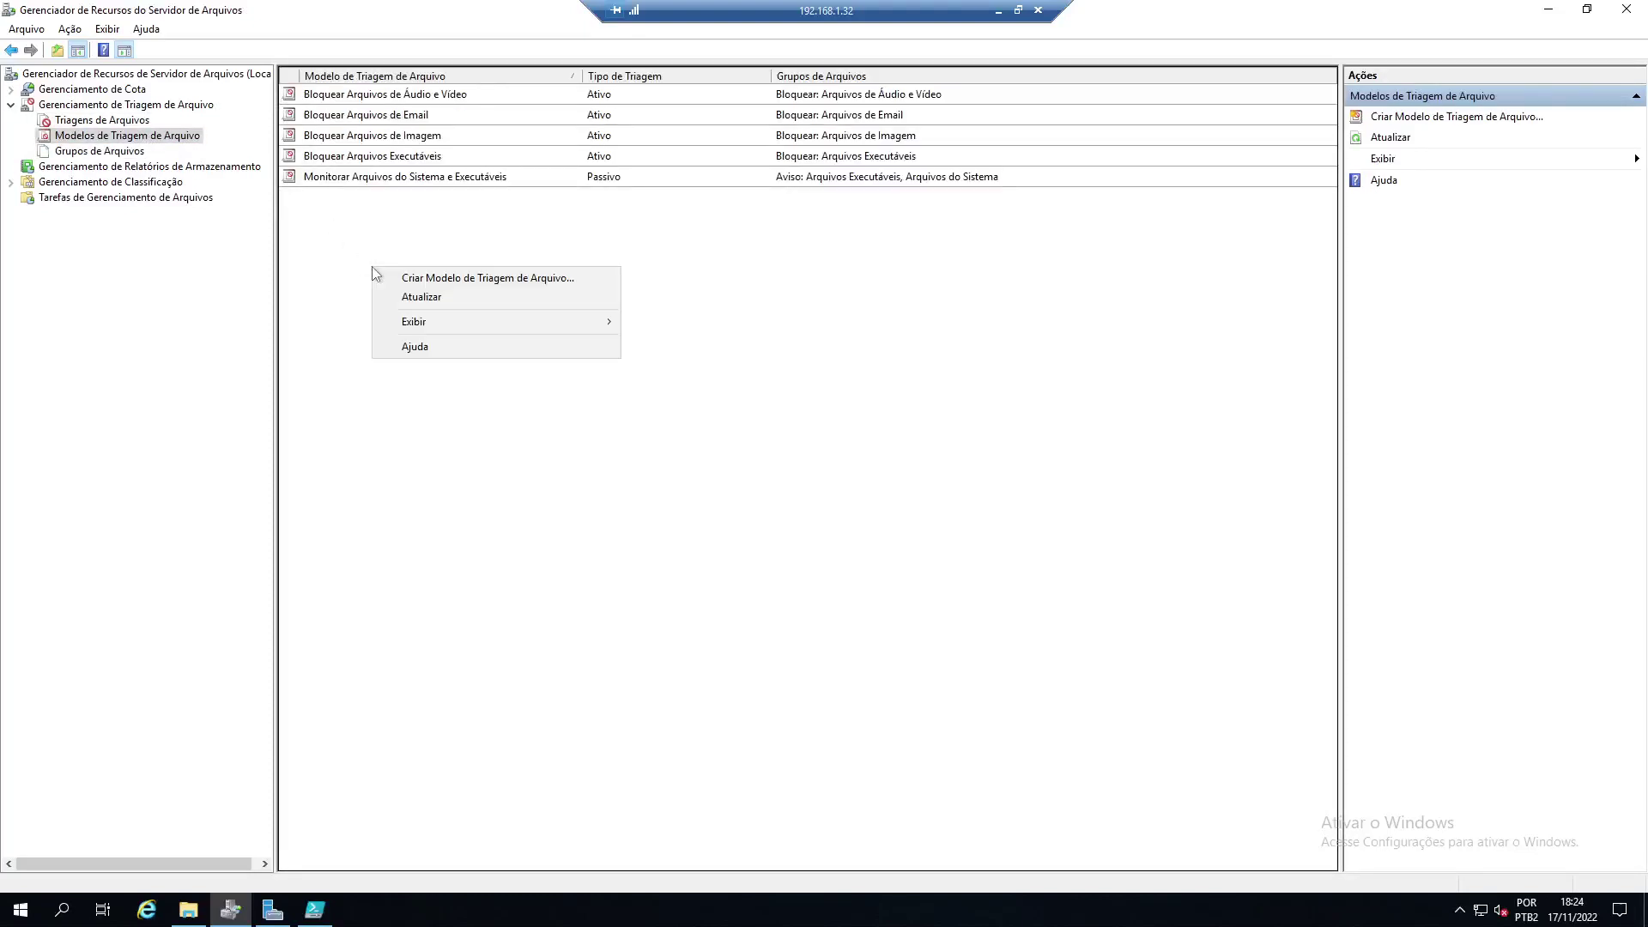
click(444, 280)
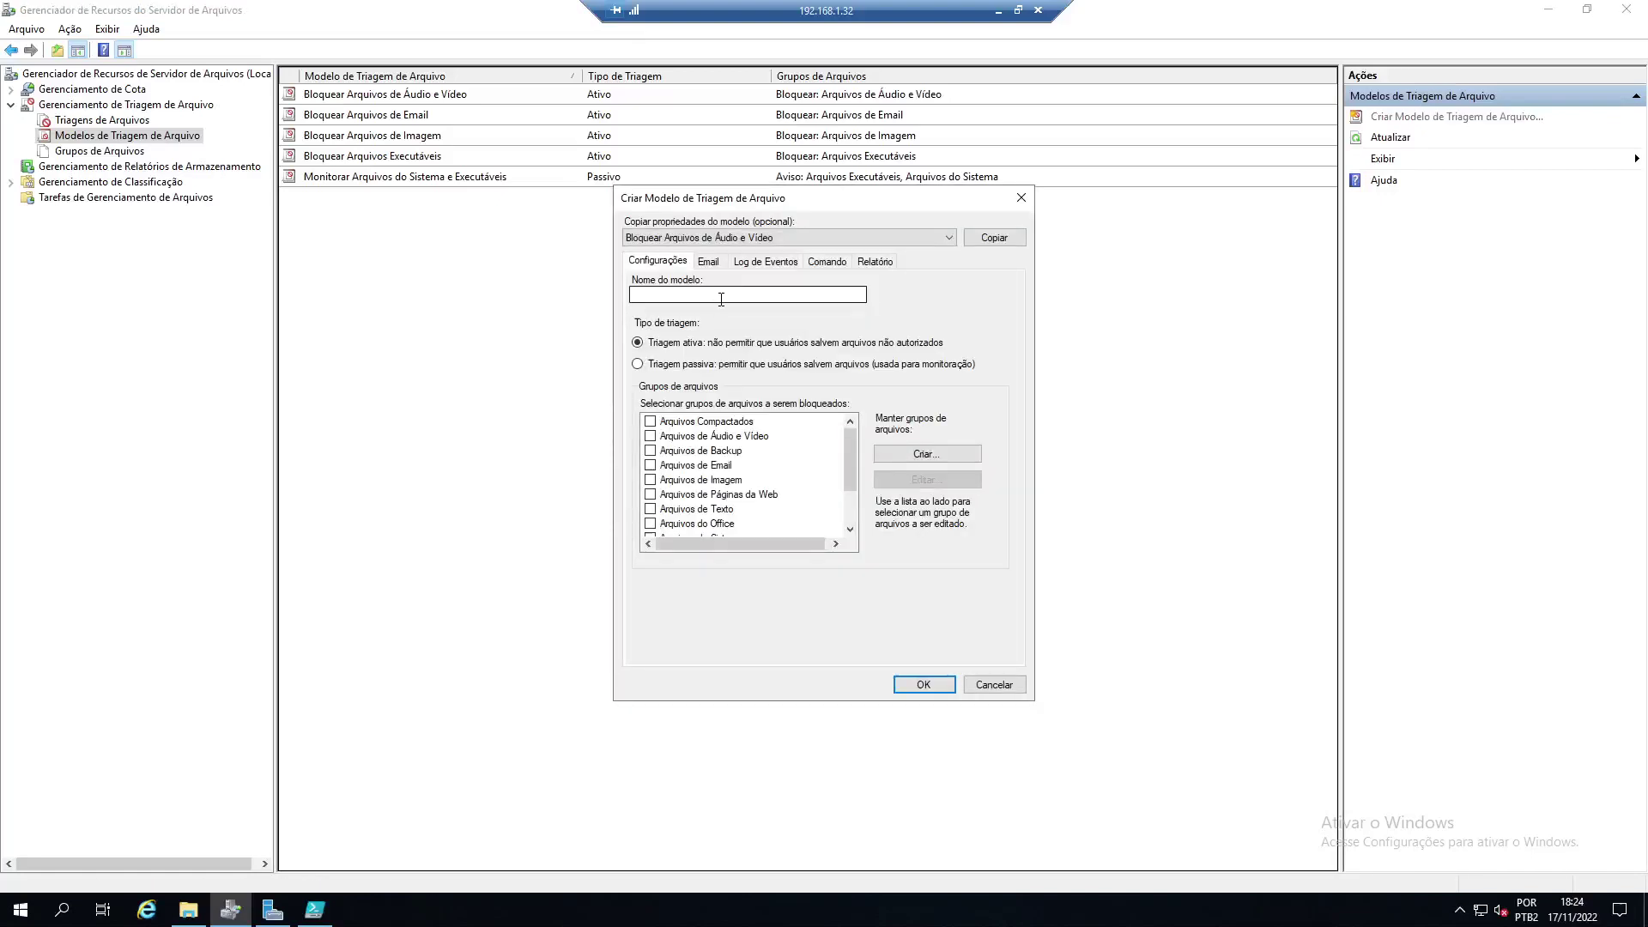
click(726, 296)
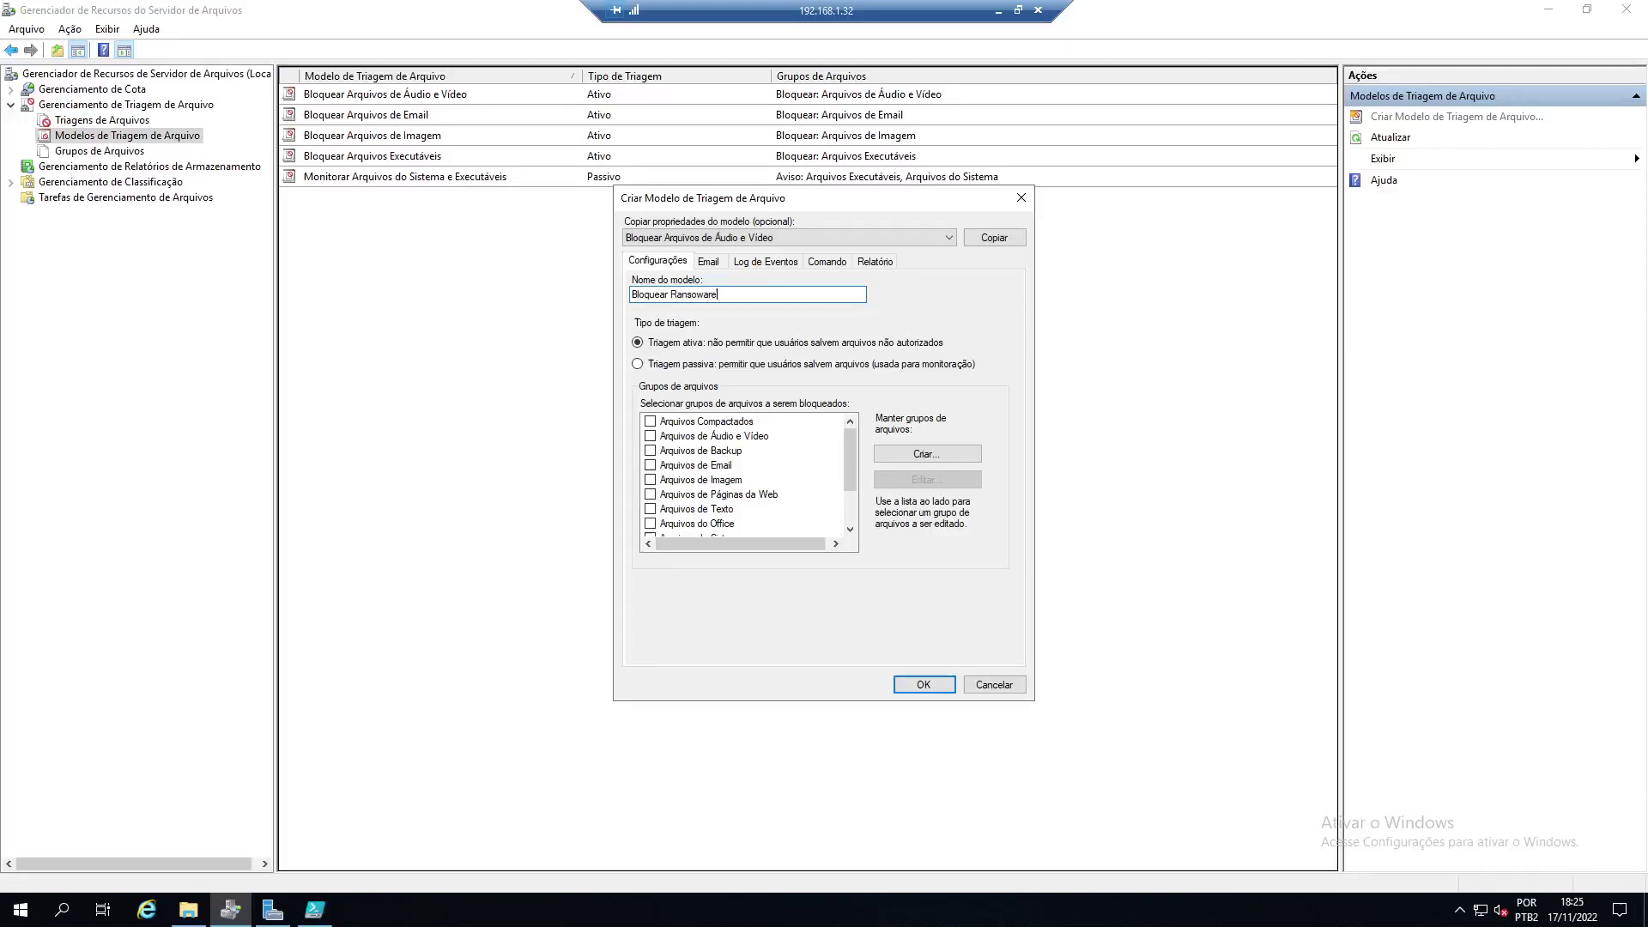
drag(845, 455, 850, 496)
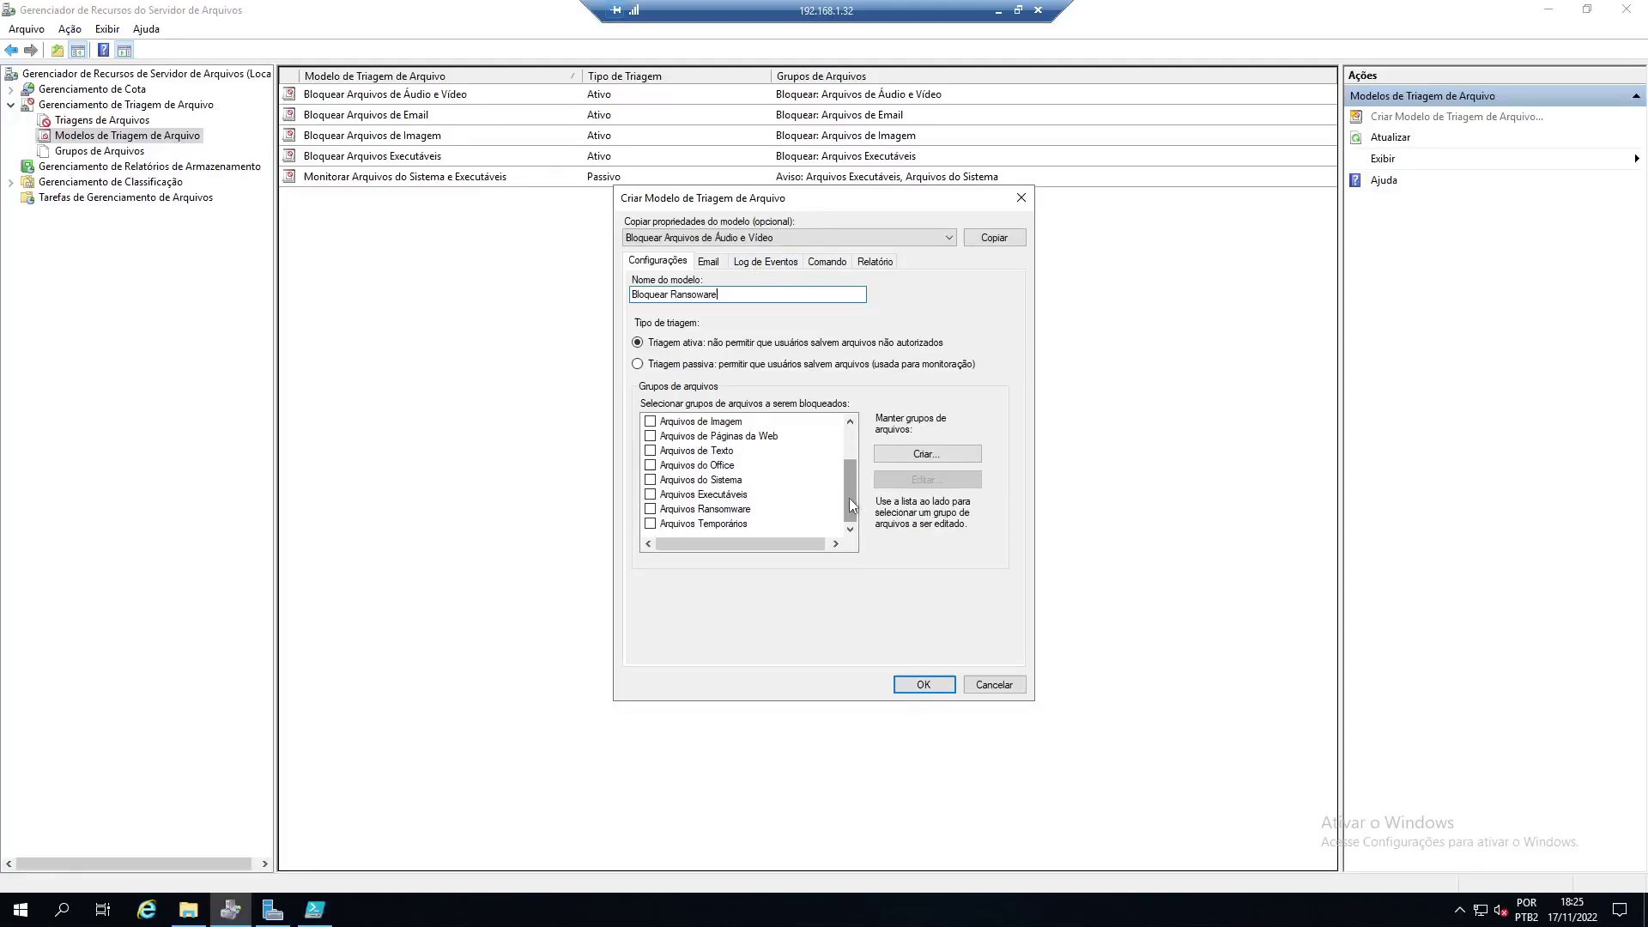
click(650, 508)
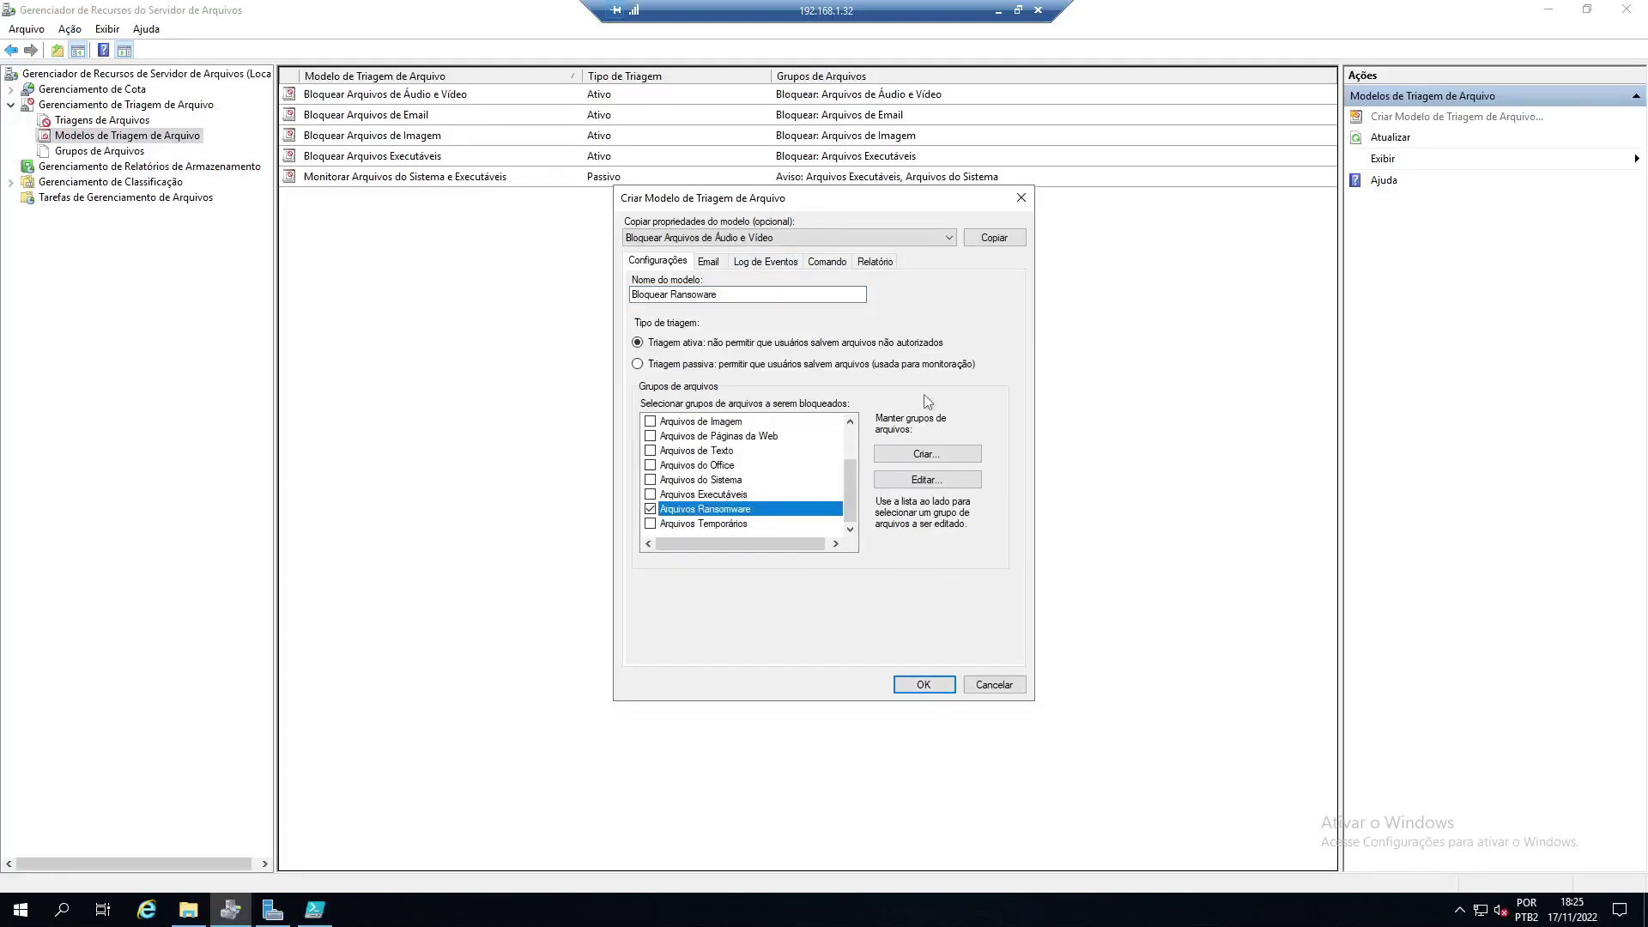
click(927, 685)
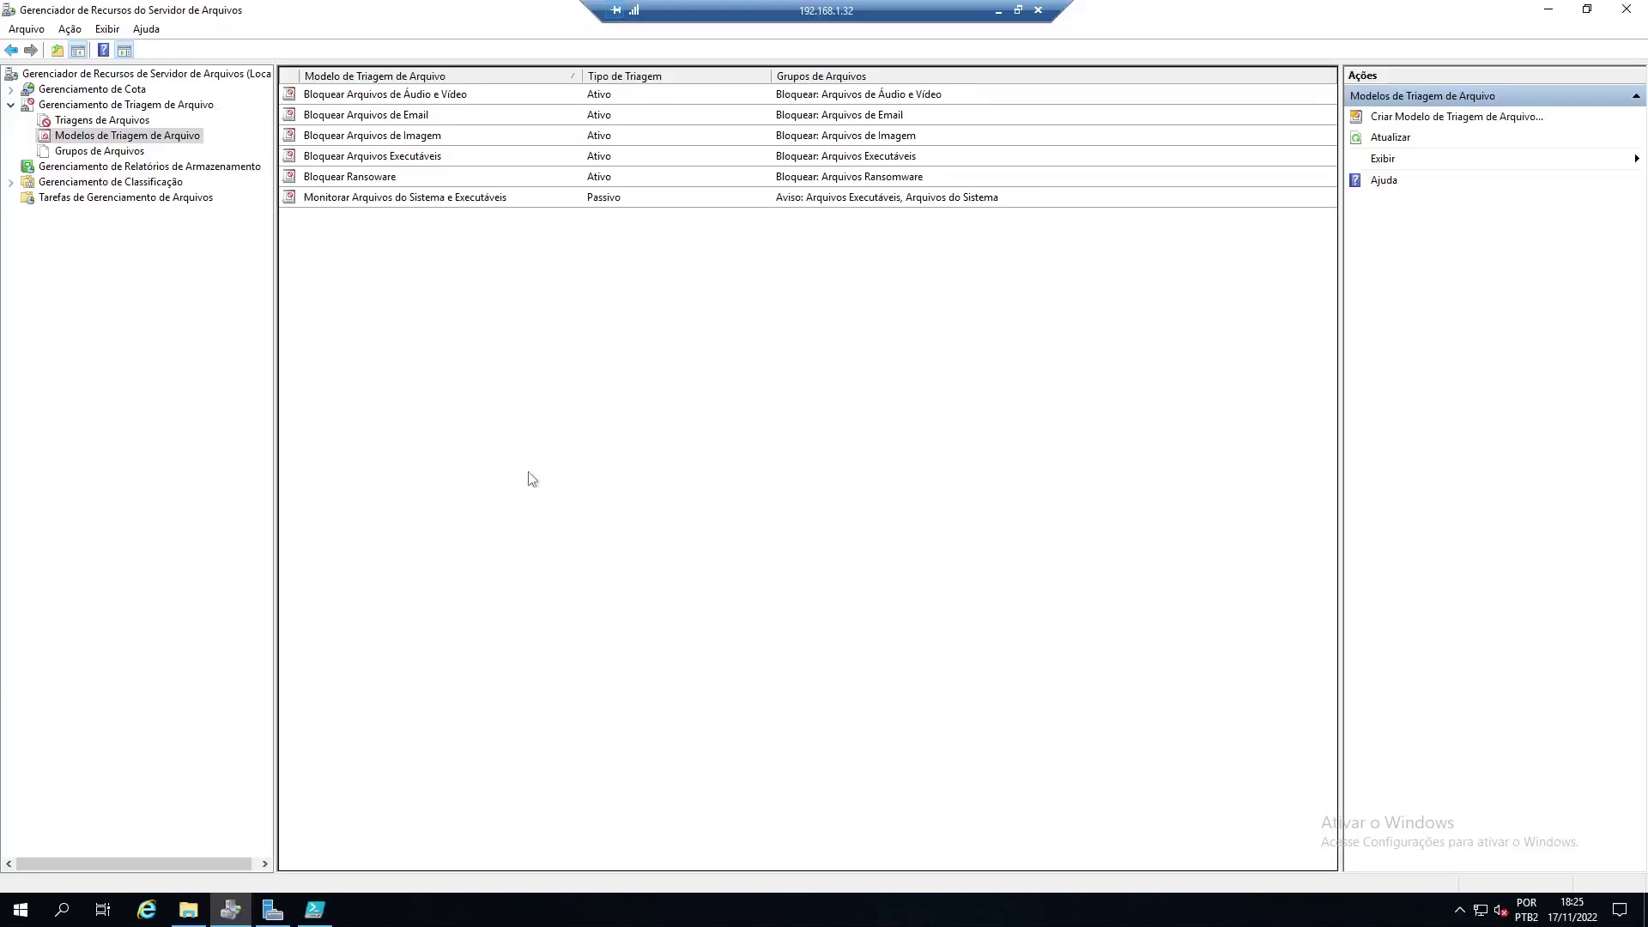
- Try to create a file screen on D:\ that derives its properties from the "Bloquear Ransoware" template
click(404, 178)
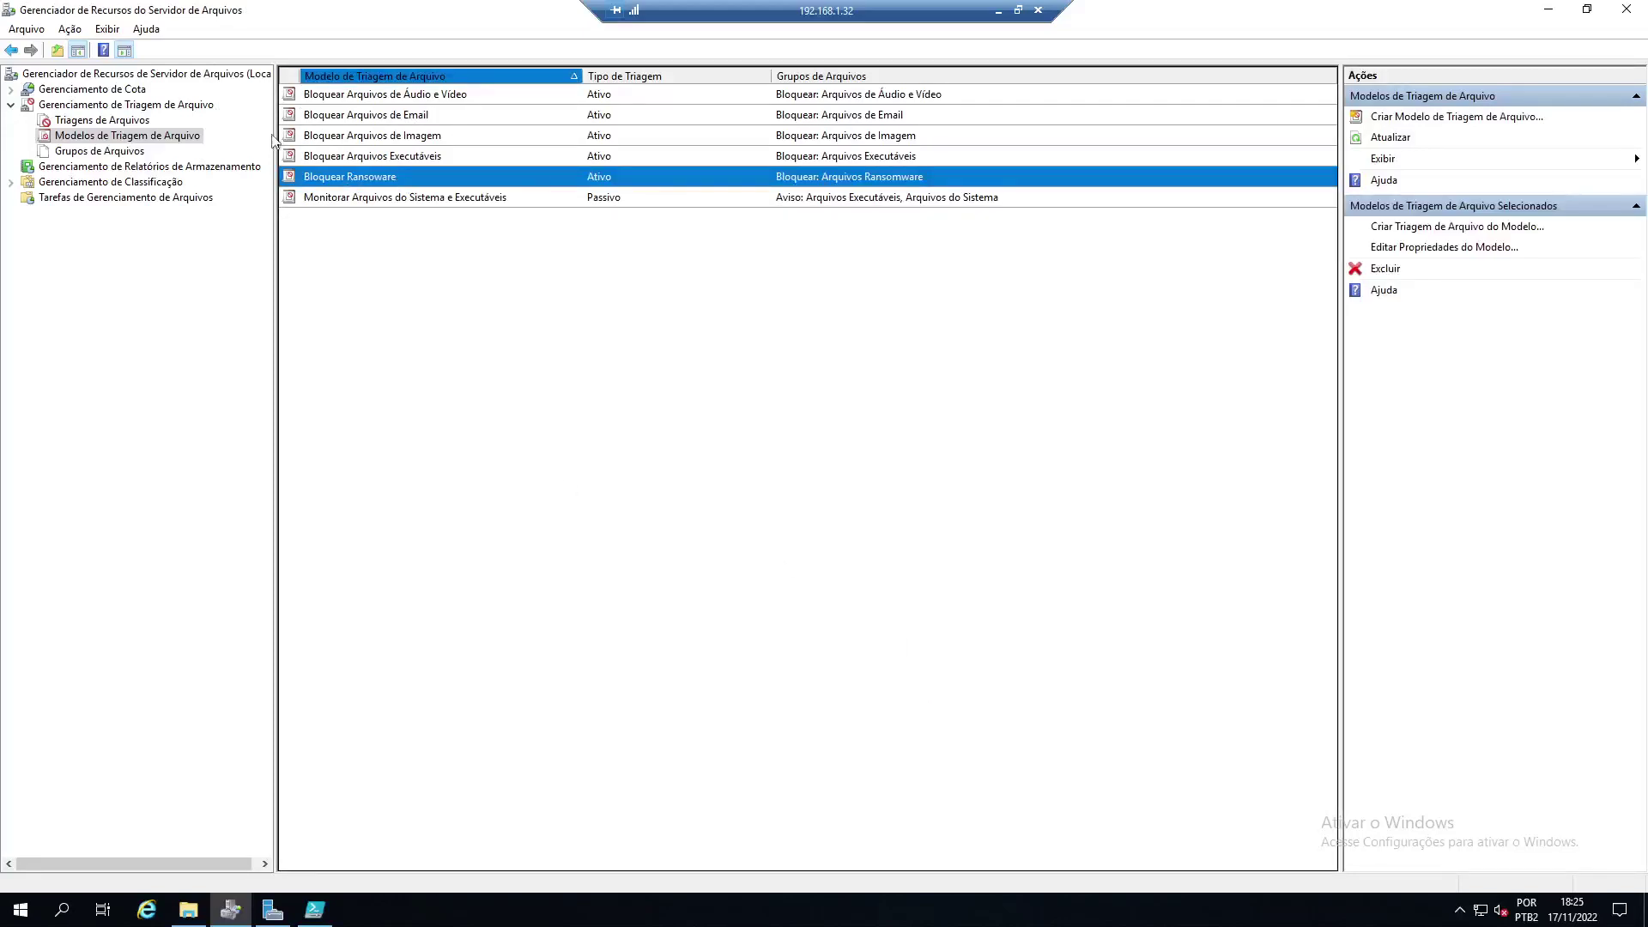
click(127, 122)
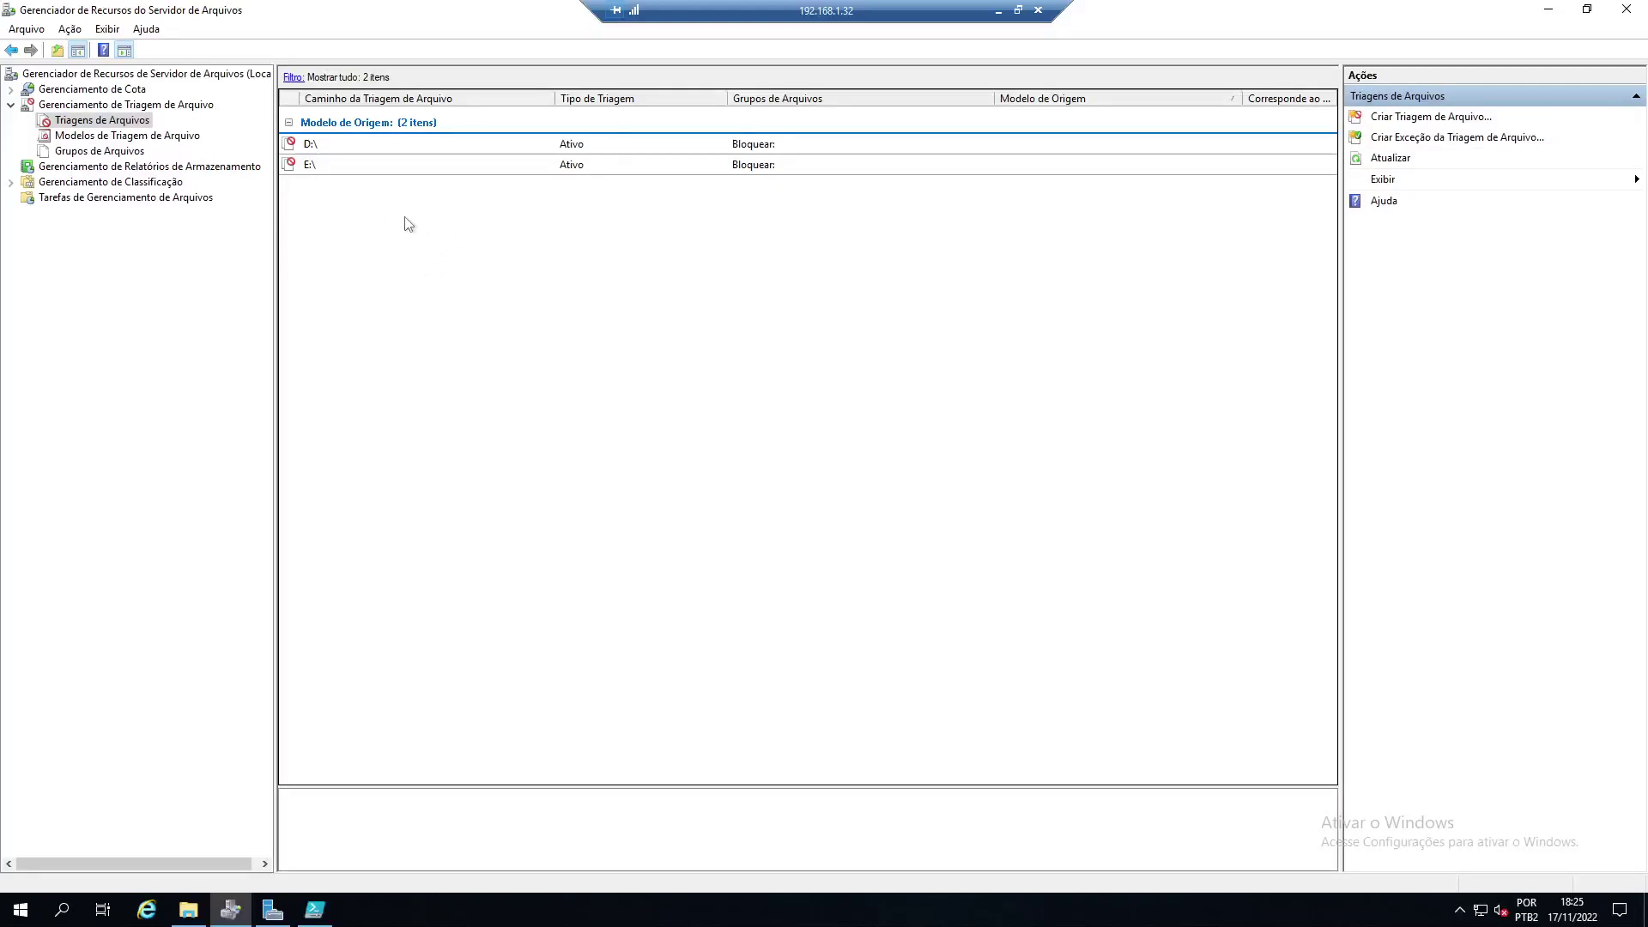
right_click(408, 224)
click(429, 228)
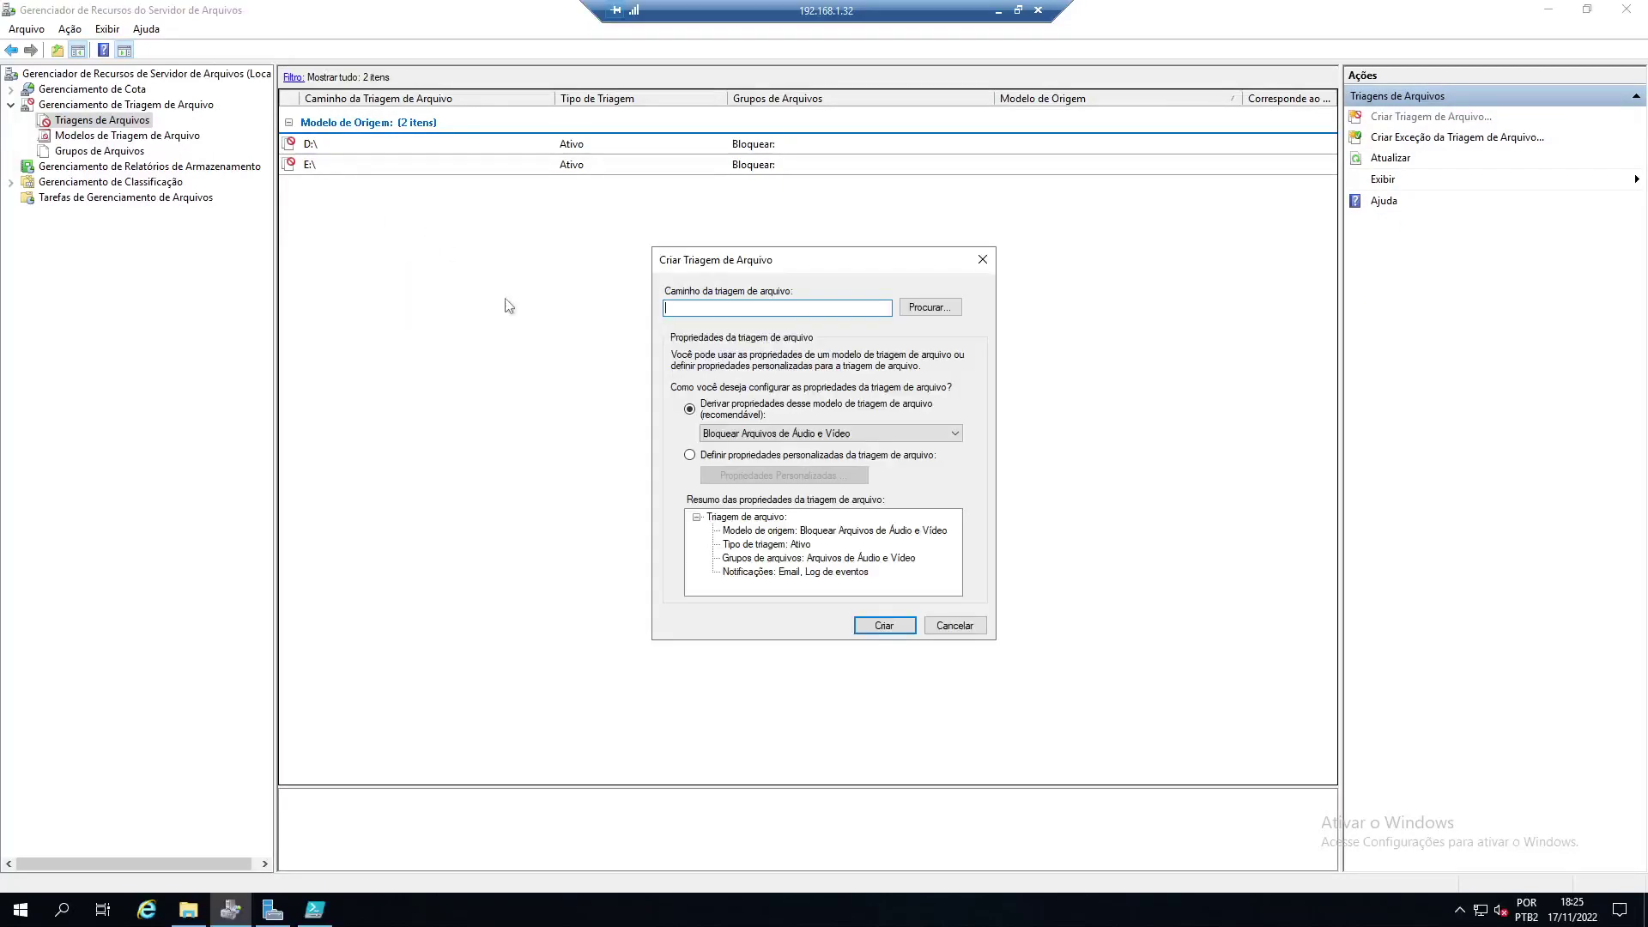
click(920, 307)
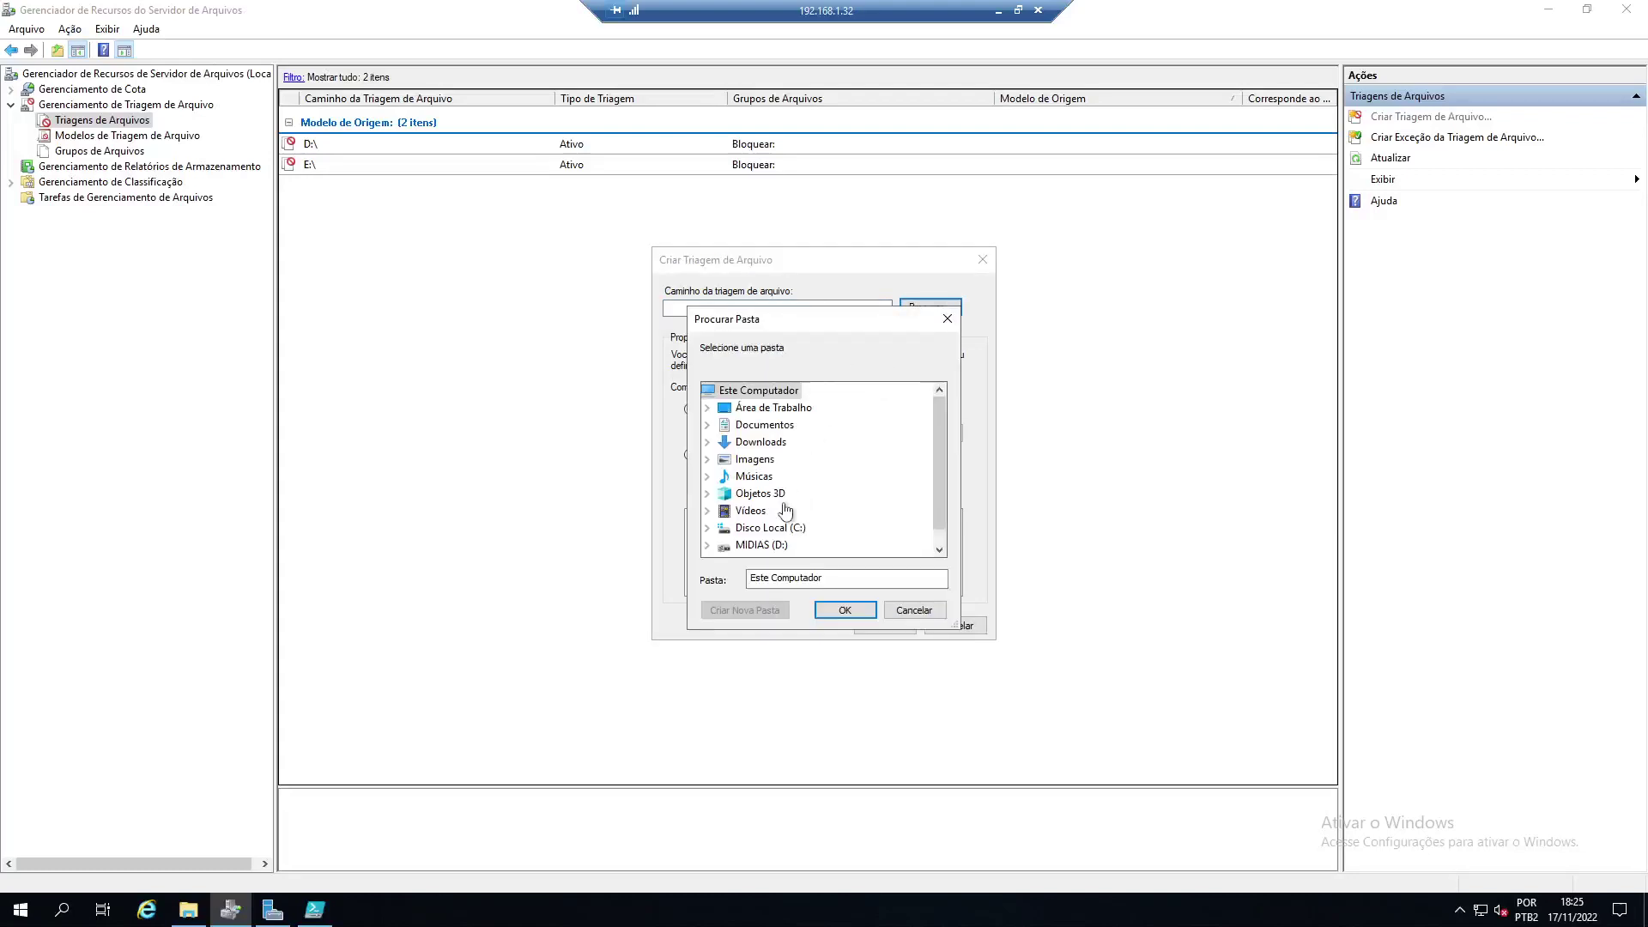
double_click(773, 545)
click(845, 609)
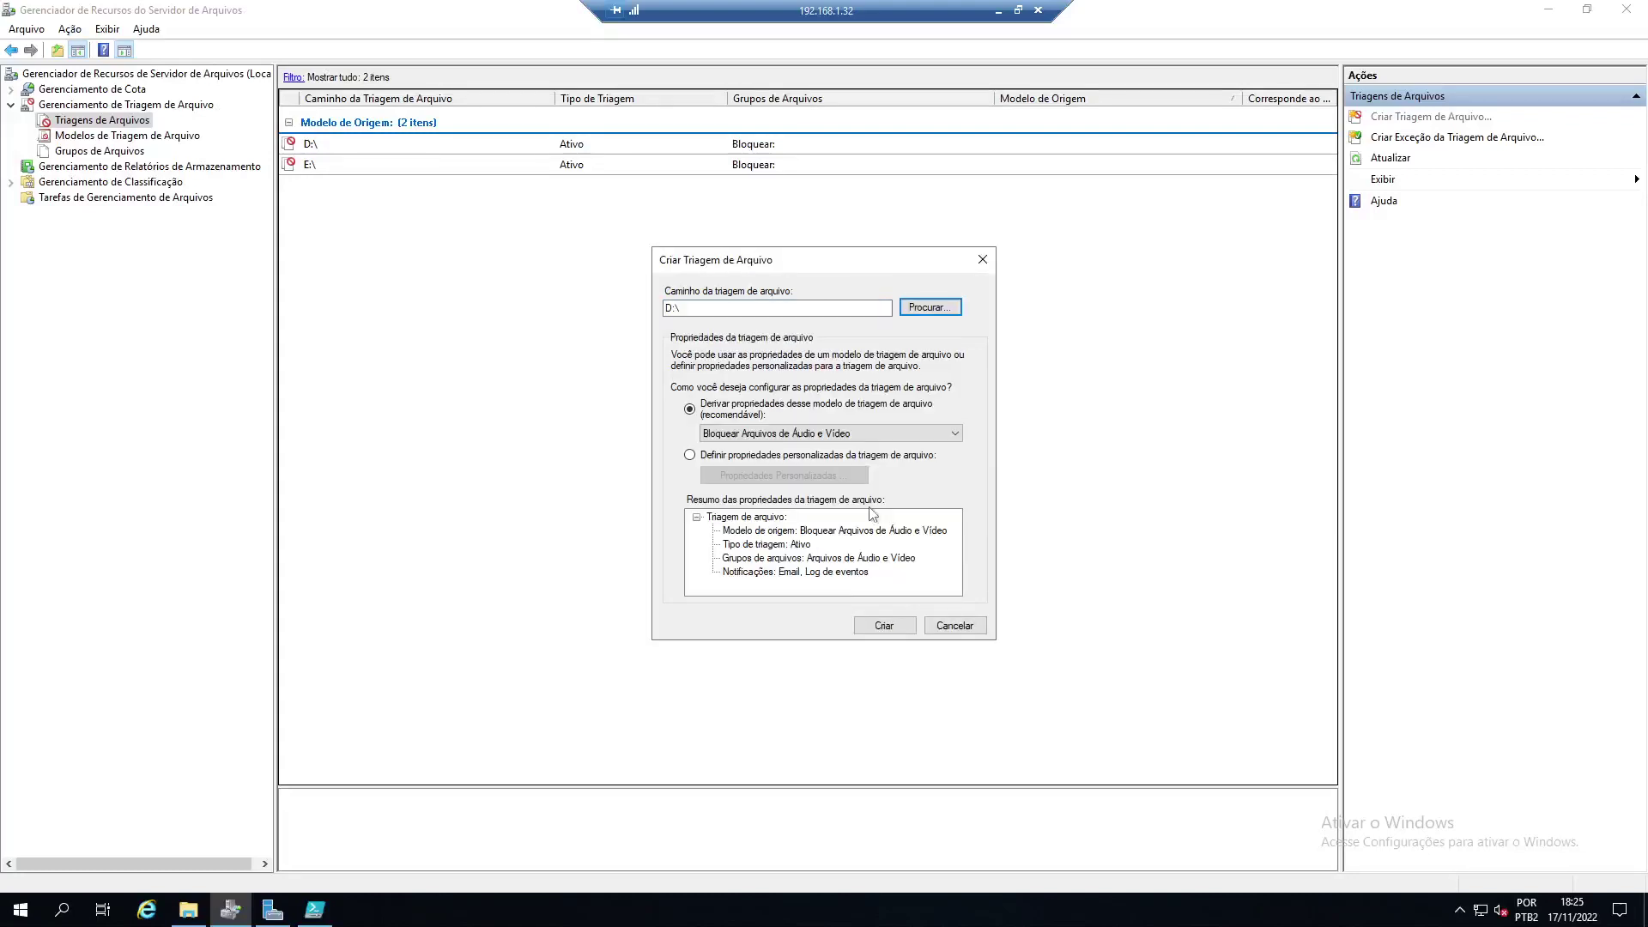
click(783, 433)
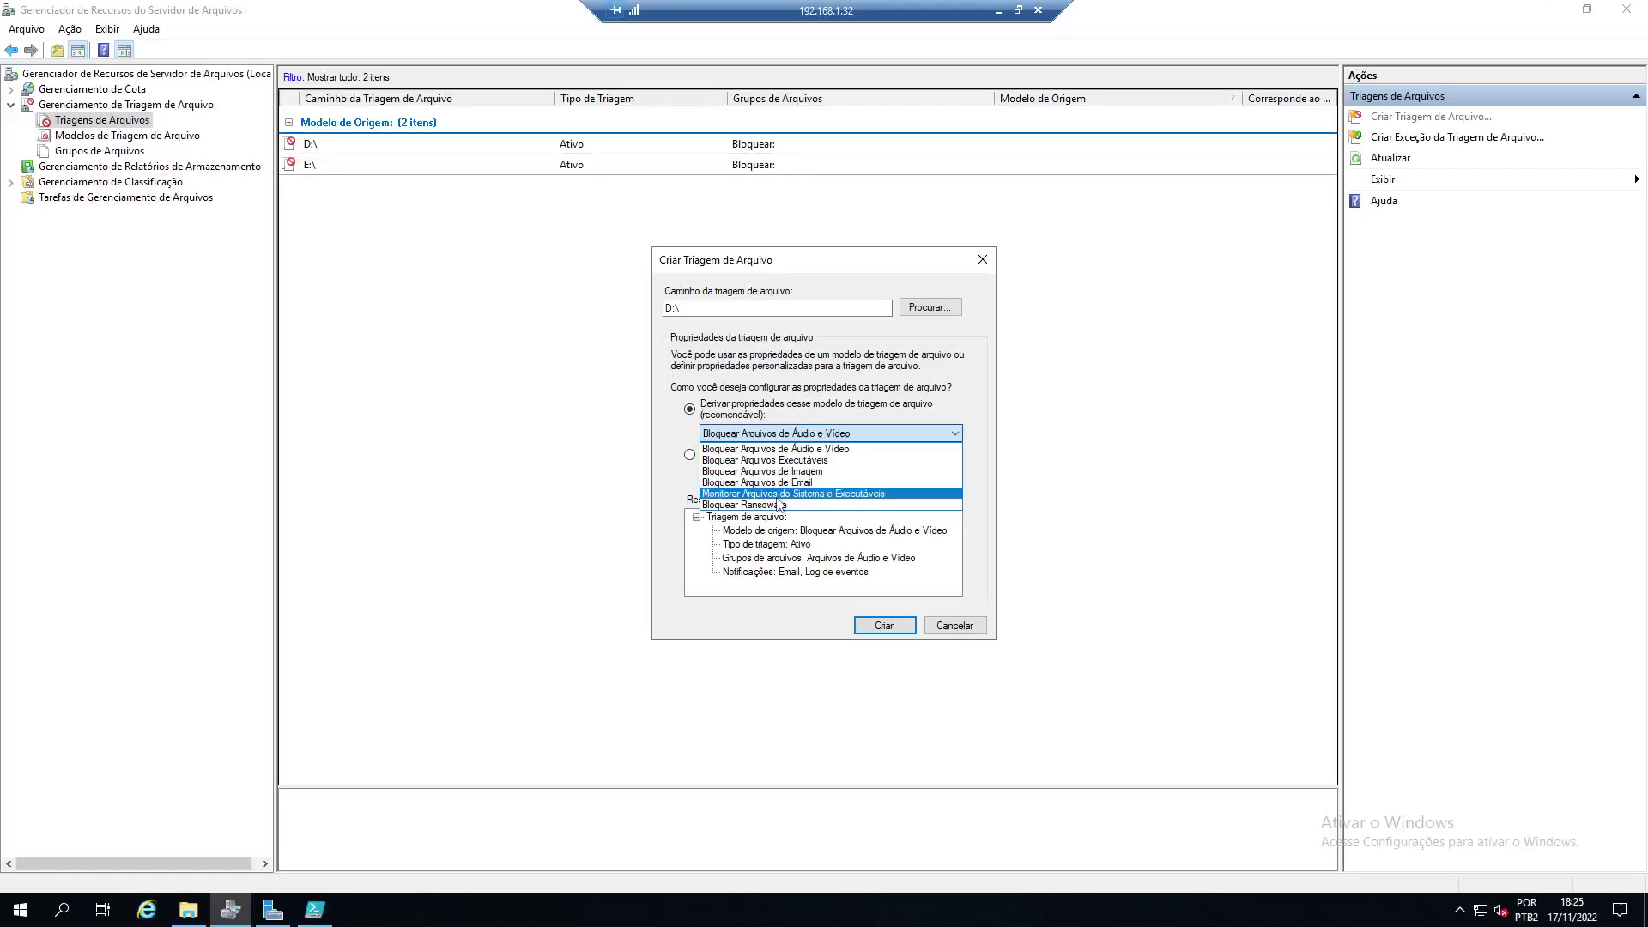
click(780, 505)
click(886, 626)
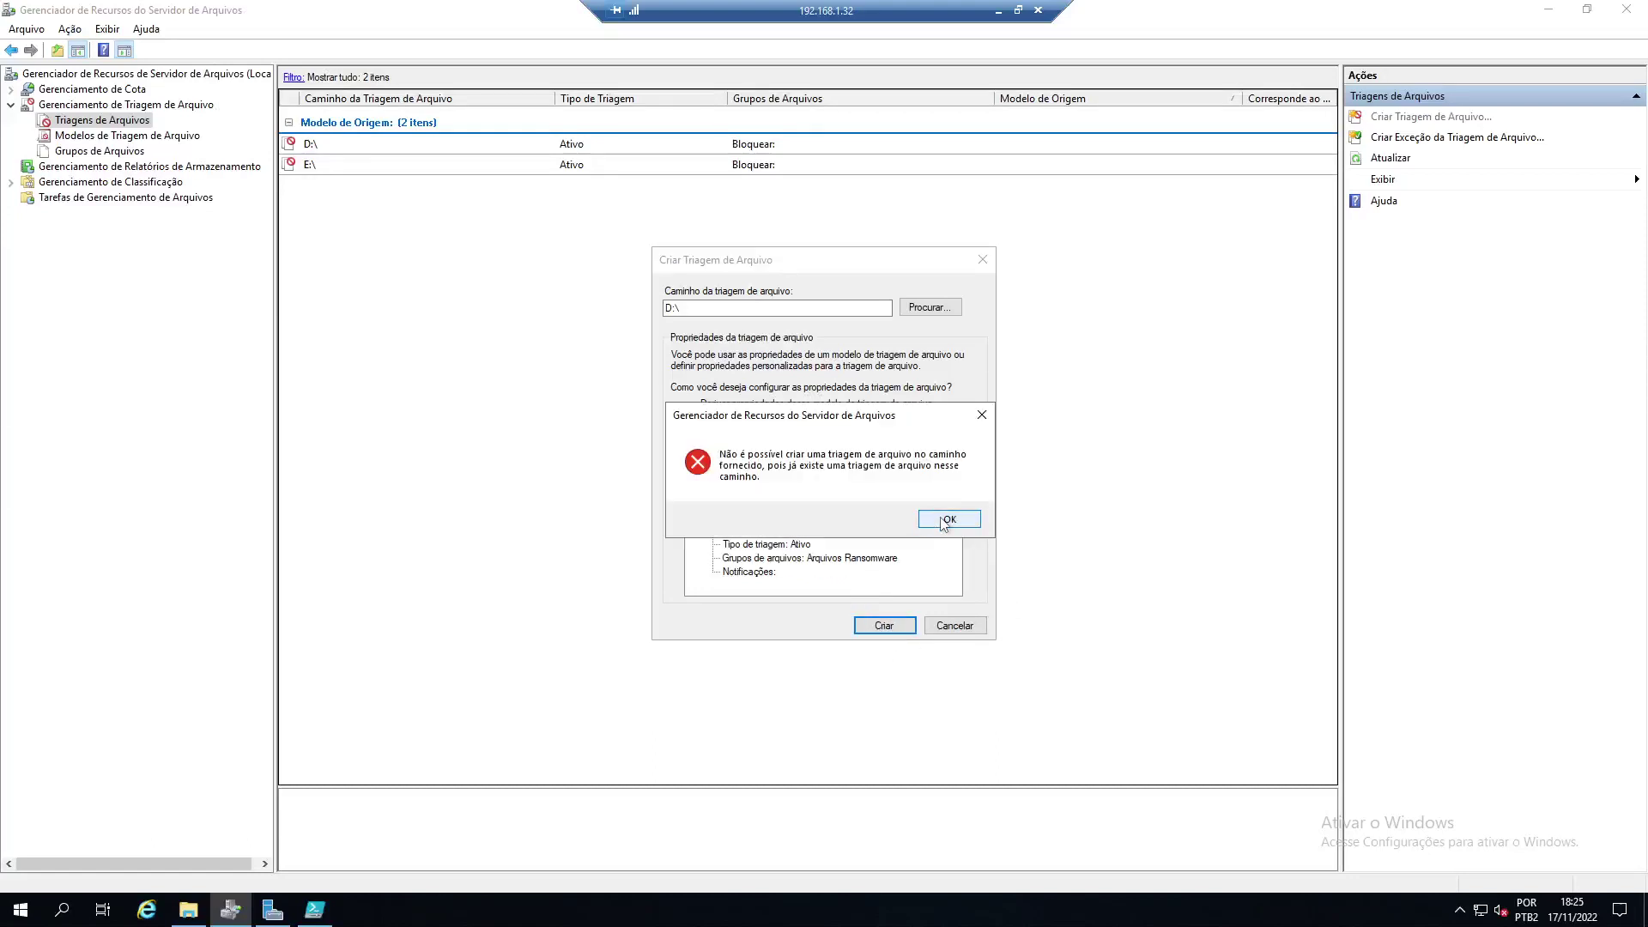
click(945, 521)
click(955, 626)
- Edit the existing D:\ file screen to block the "Arquivos Ransomware" file group
click(332, 151)
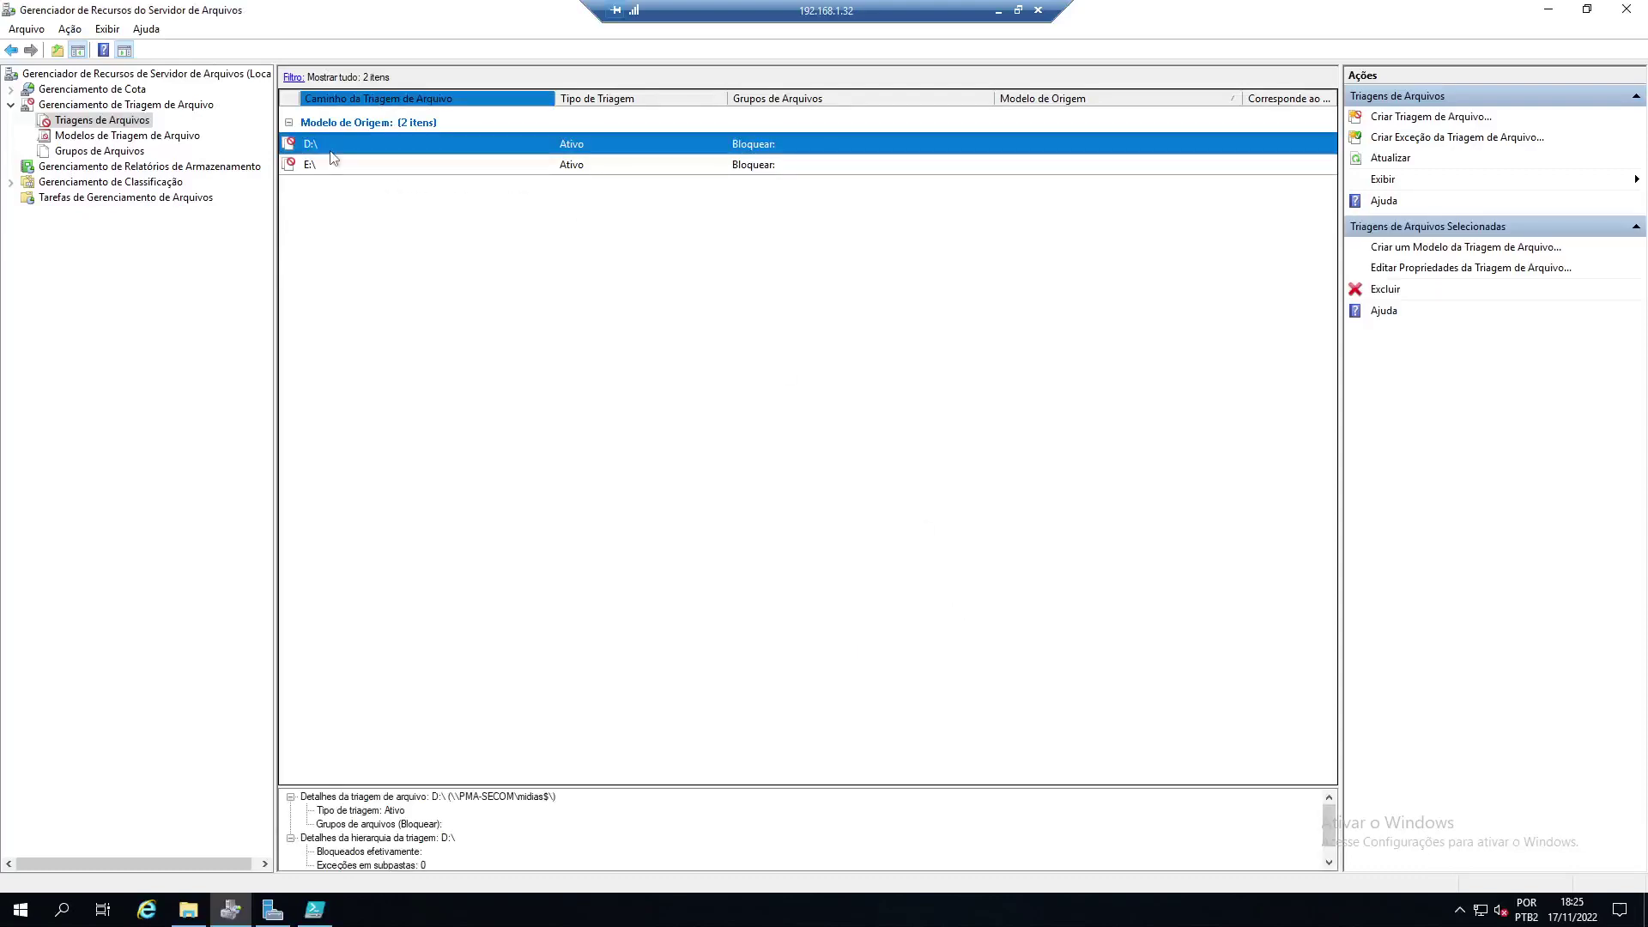
double_click(333, 149)
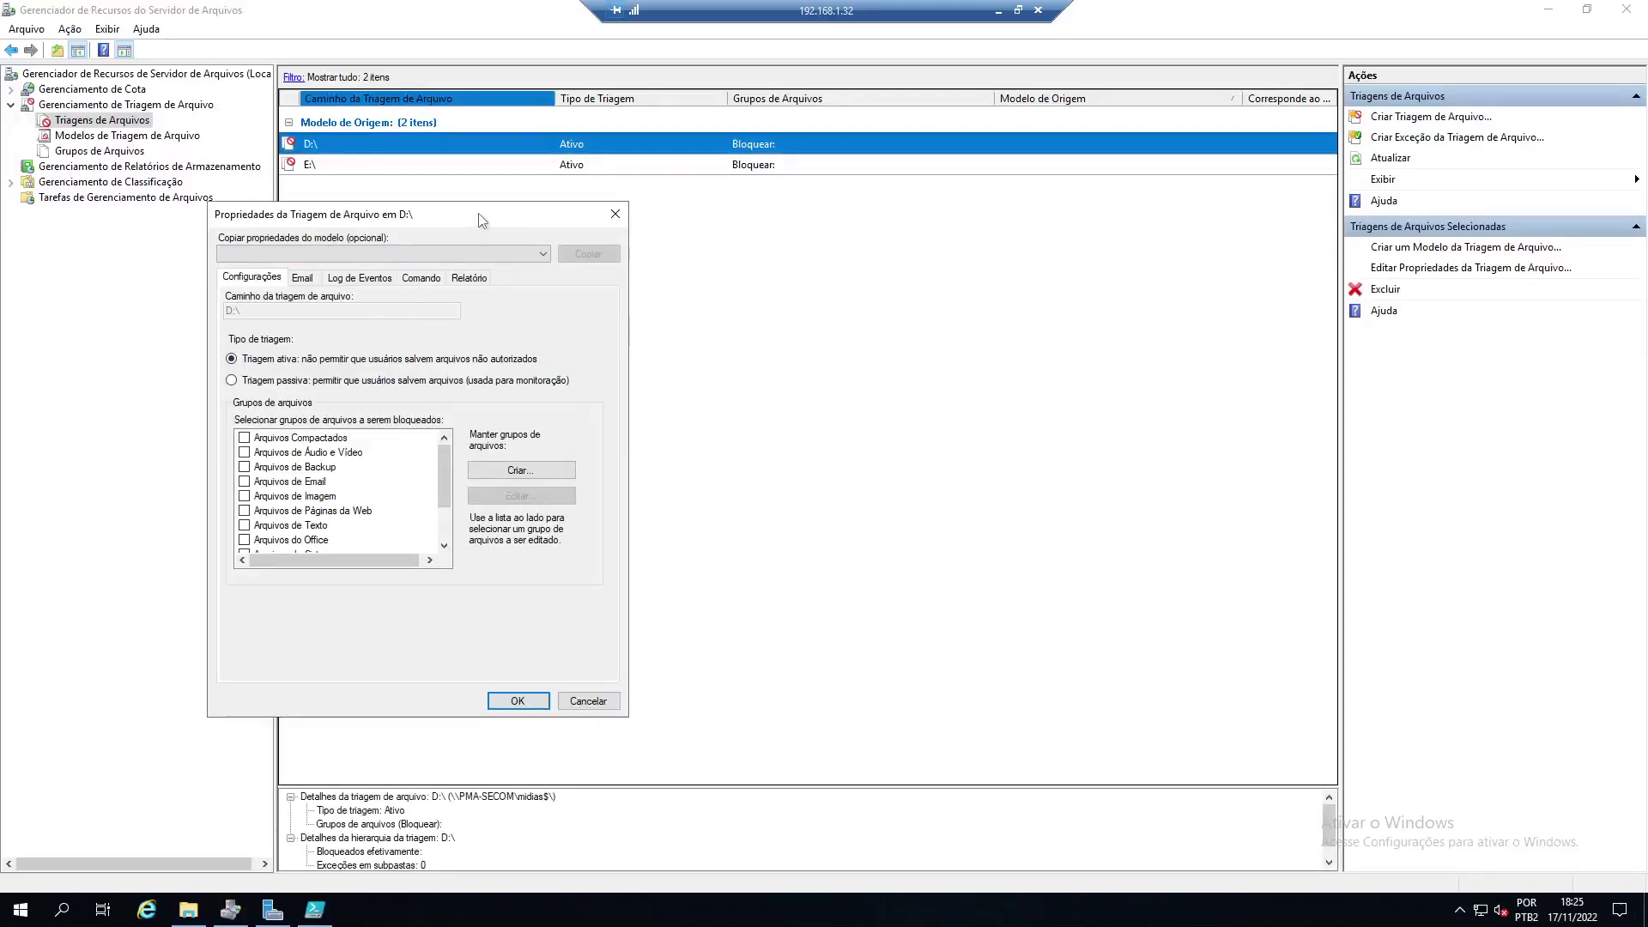
drag(434, 221, 559, 220)
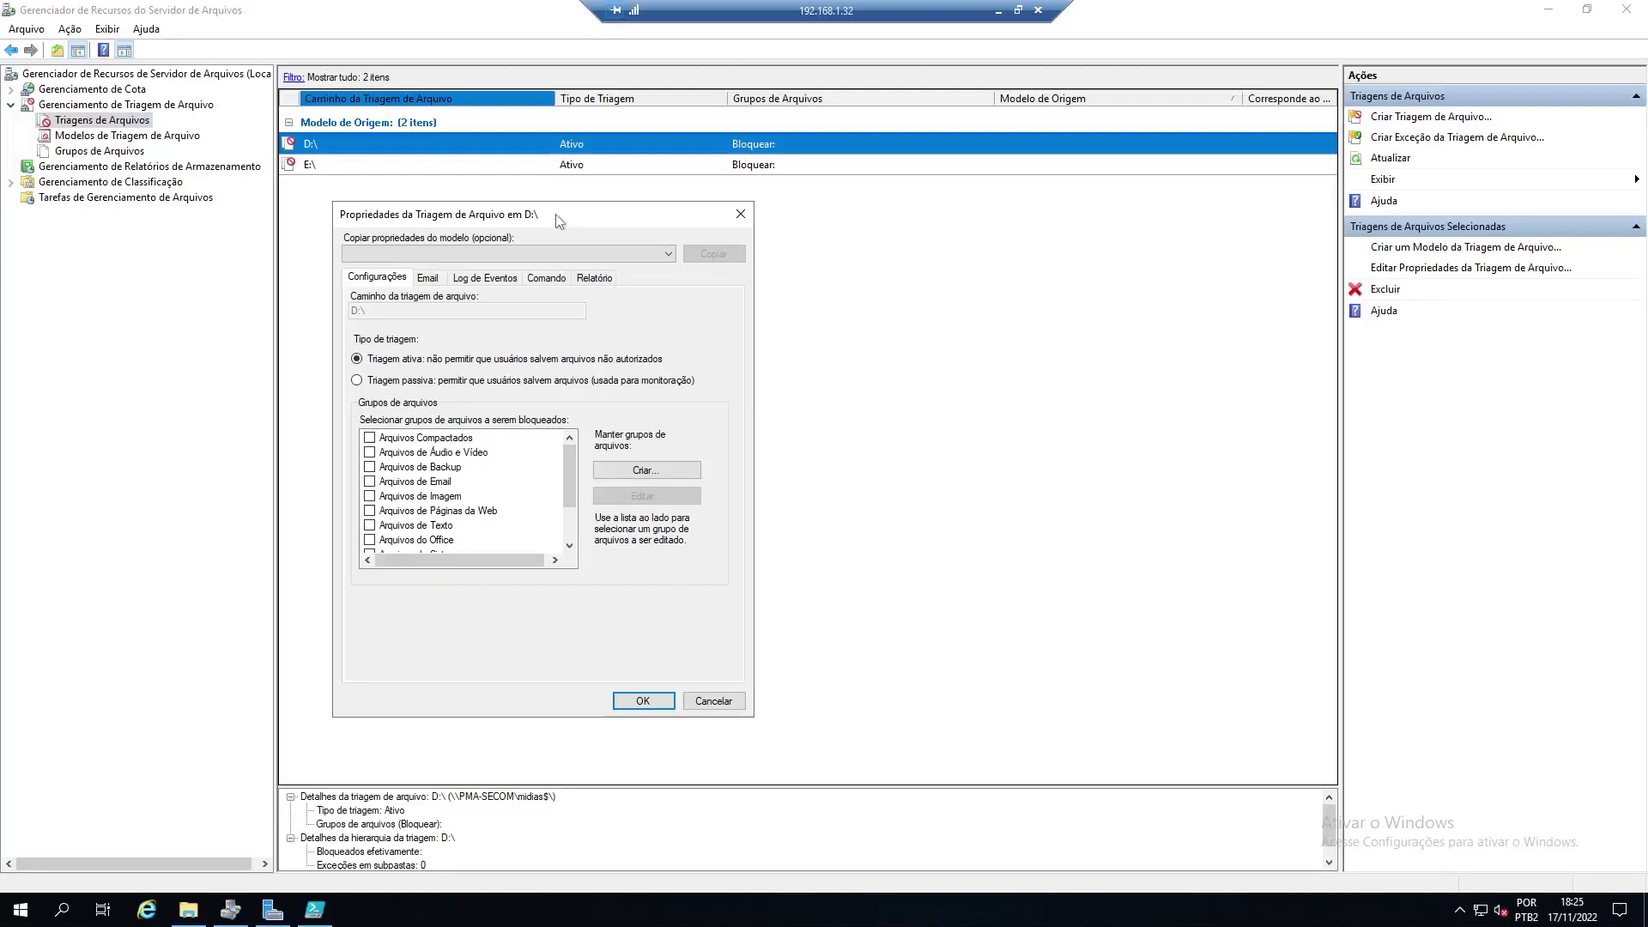
drag(572, 455, 569, 505)
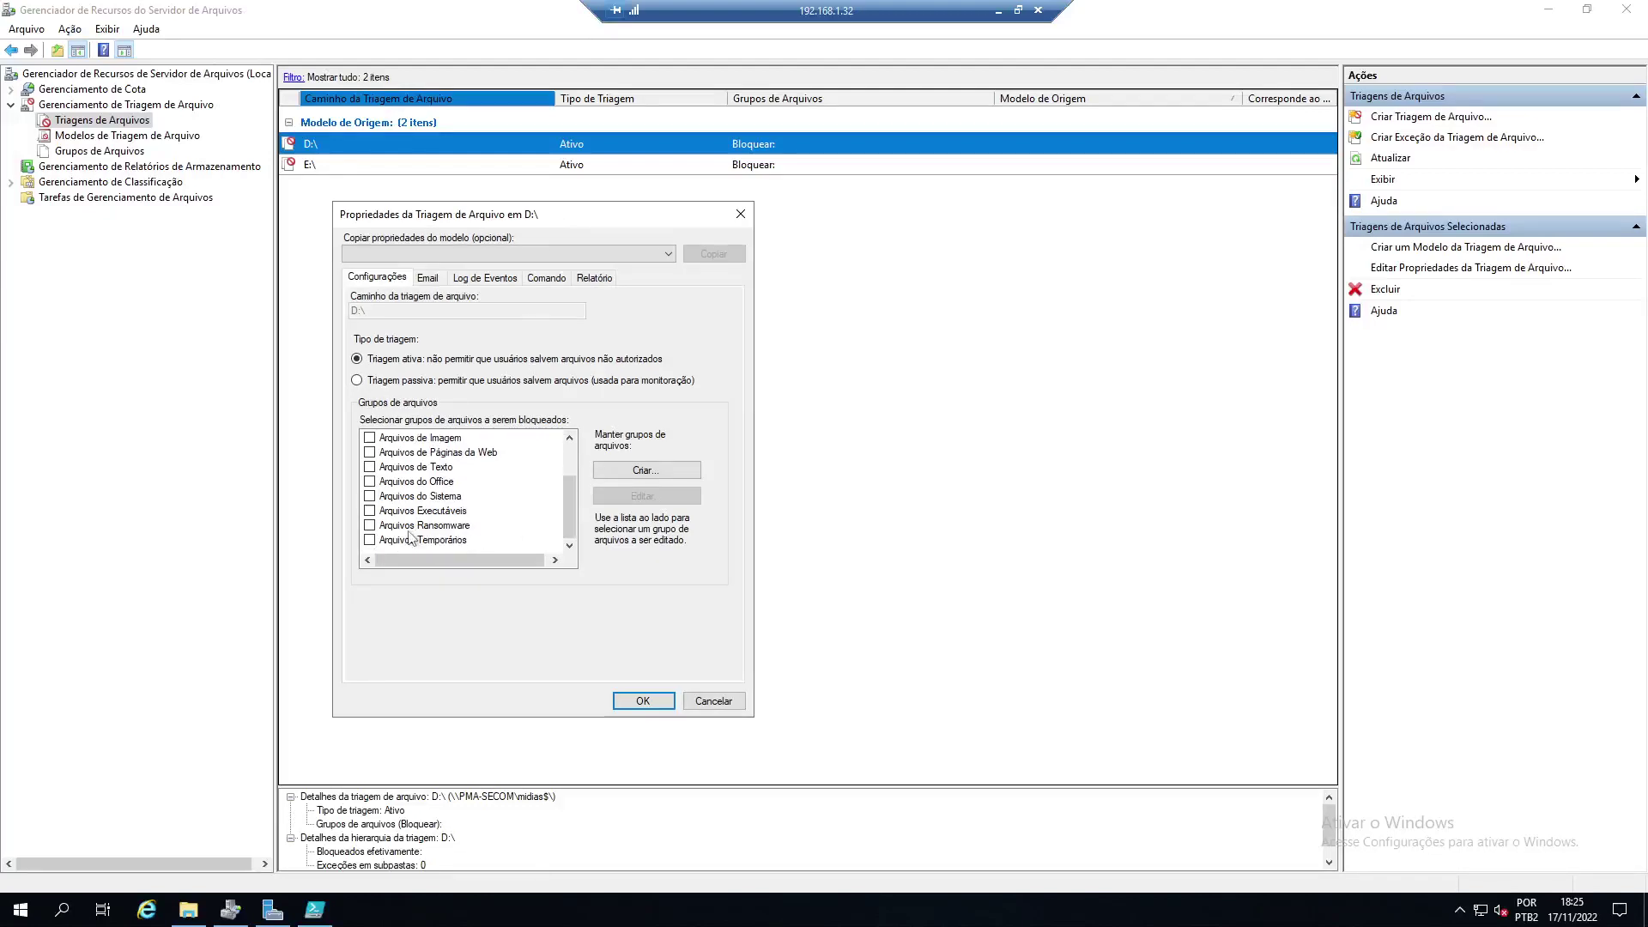
click(370, 526)
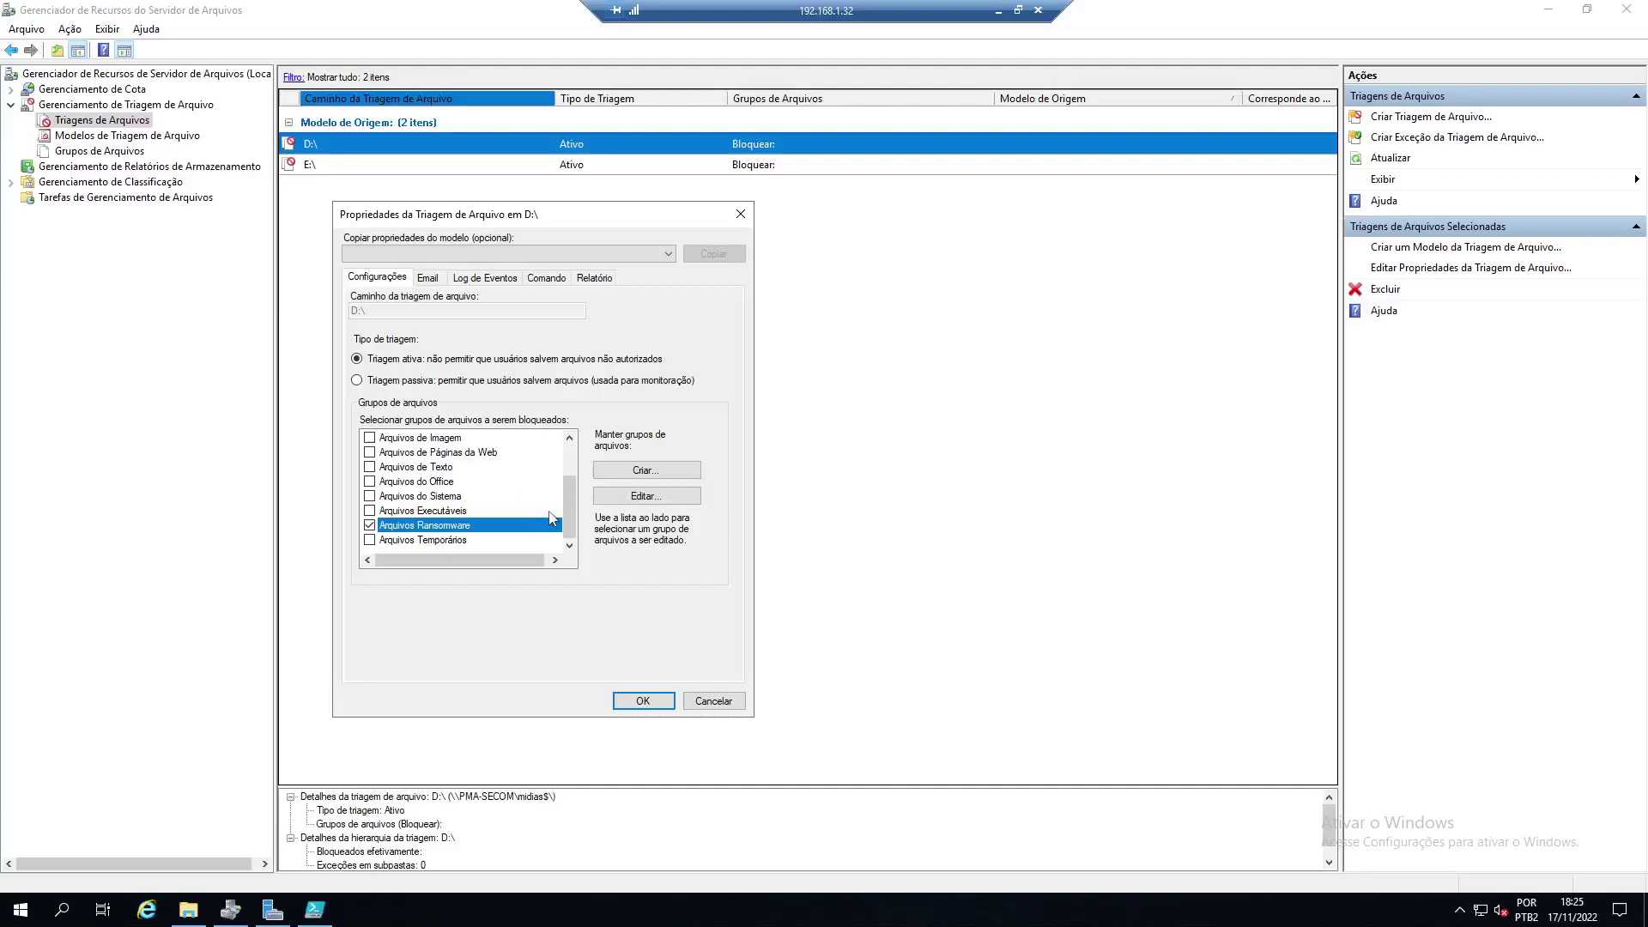
drag(567, 511, 568, 479)
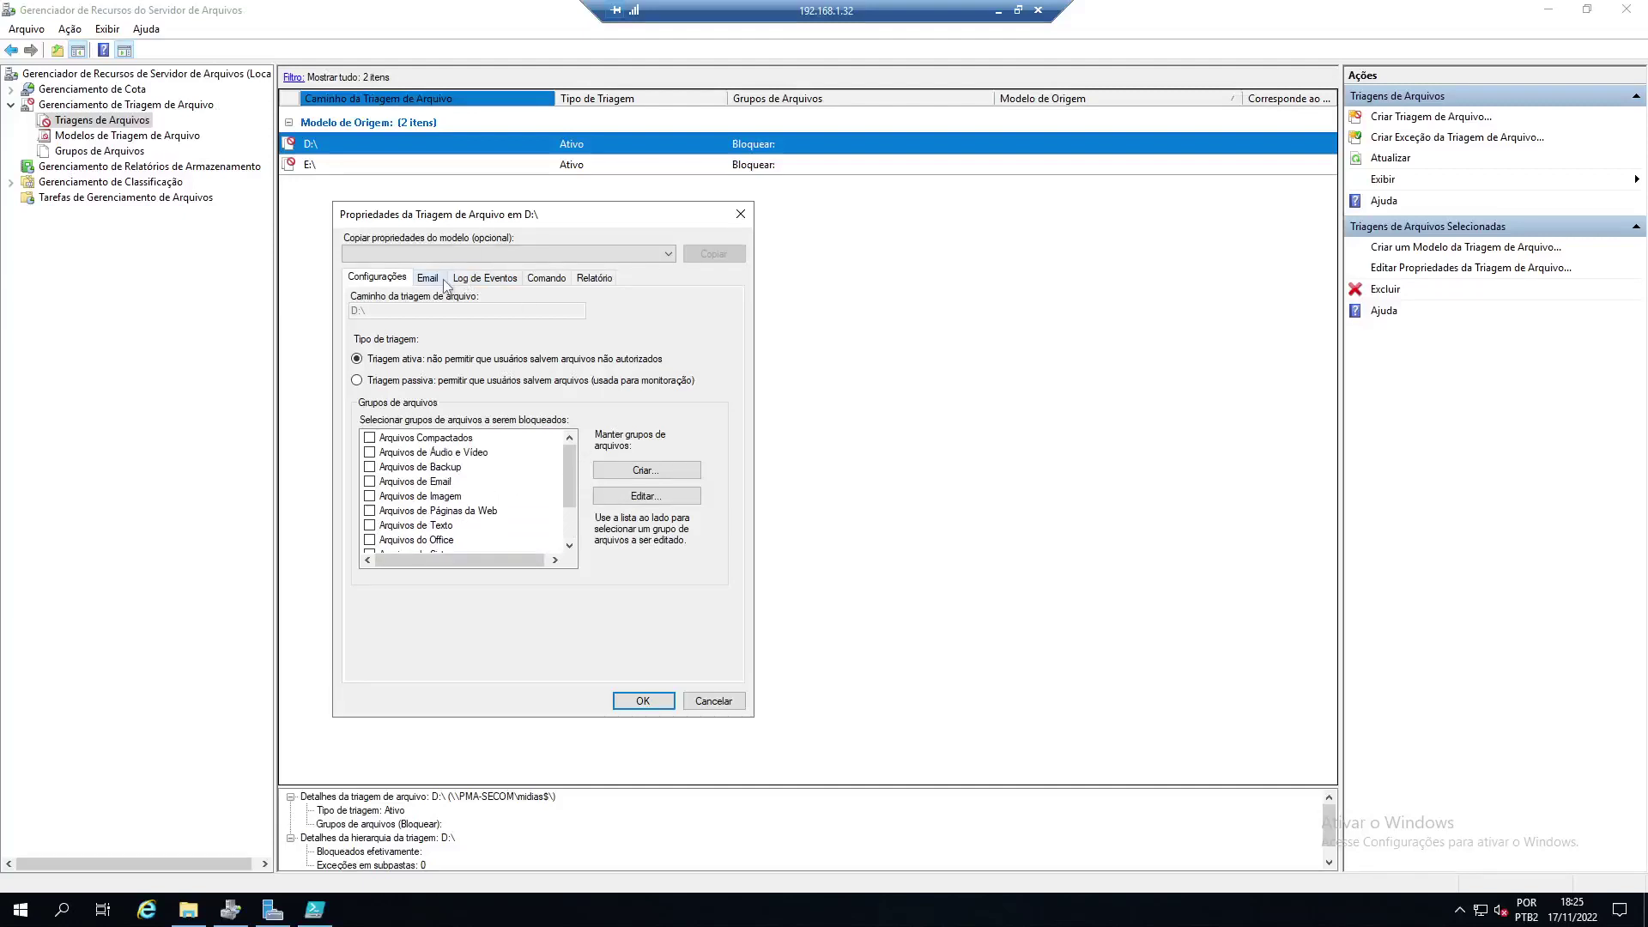
click(657, 700)
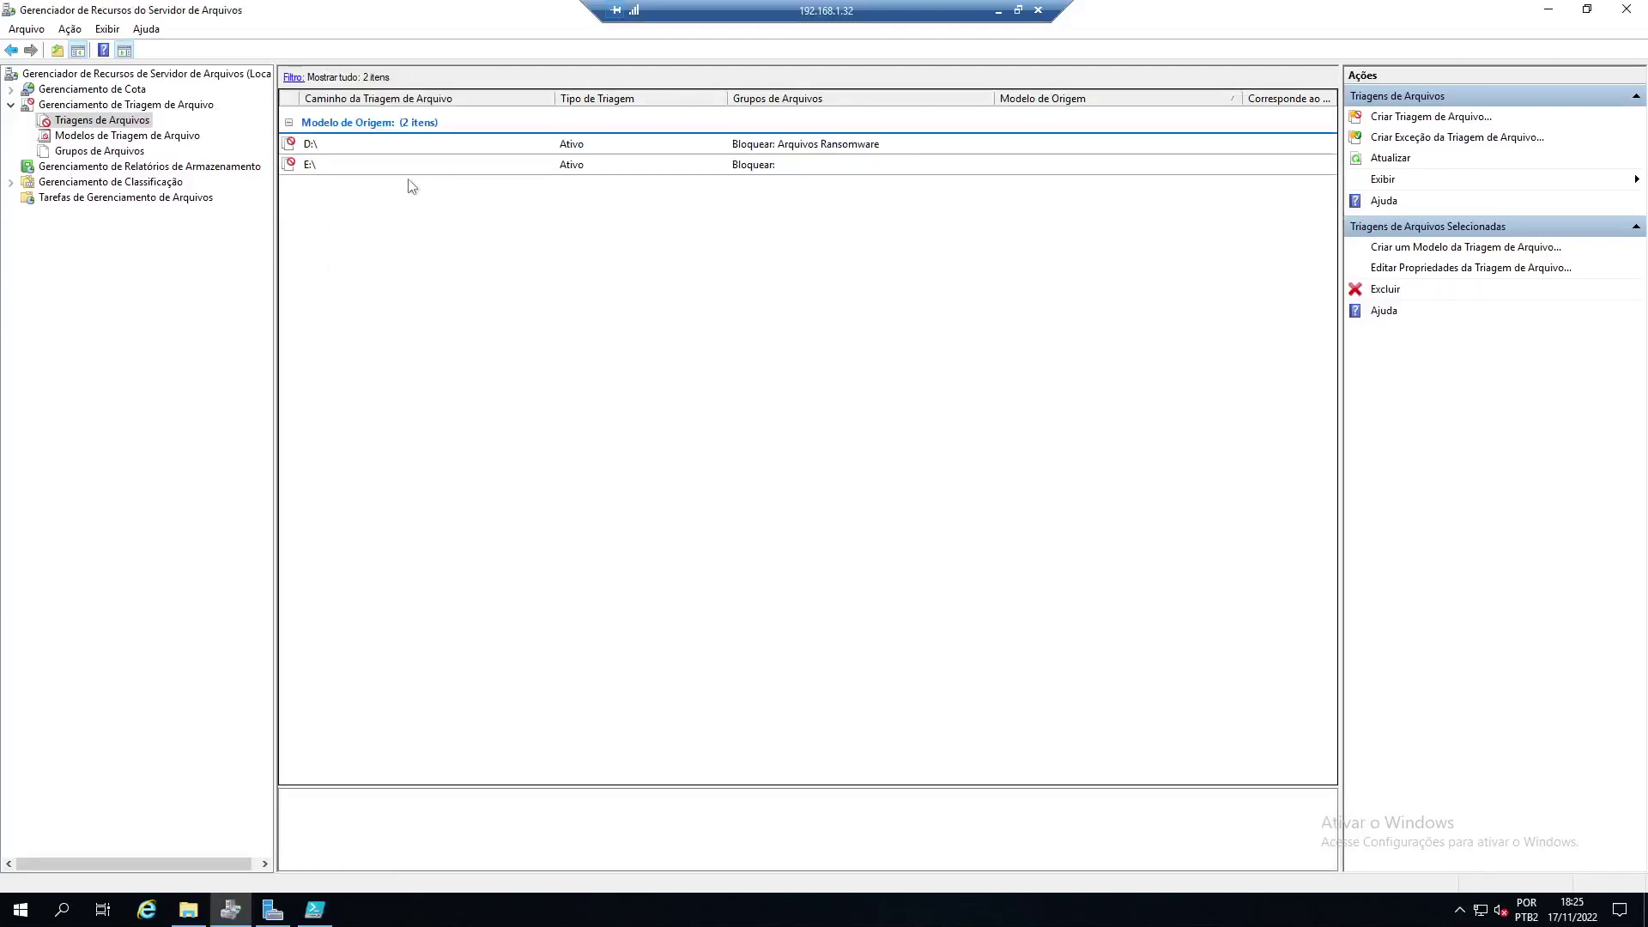
- Edit the existing E:\ file screen to block the "Arquivos Ransomware" file group
double_click(384, 171)
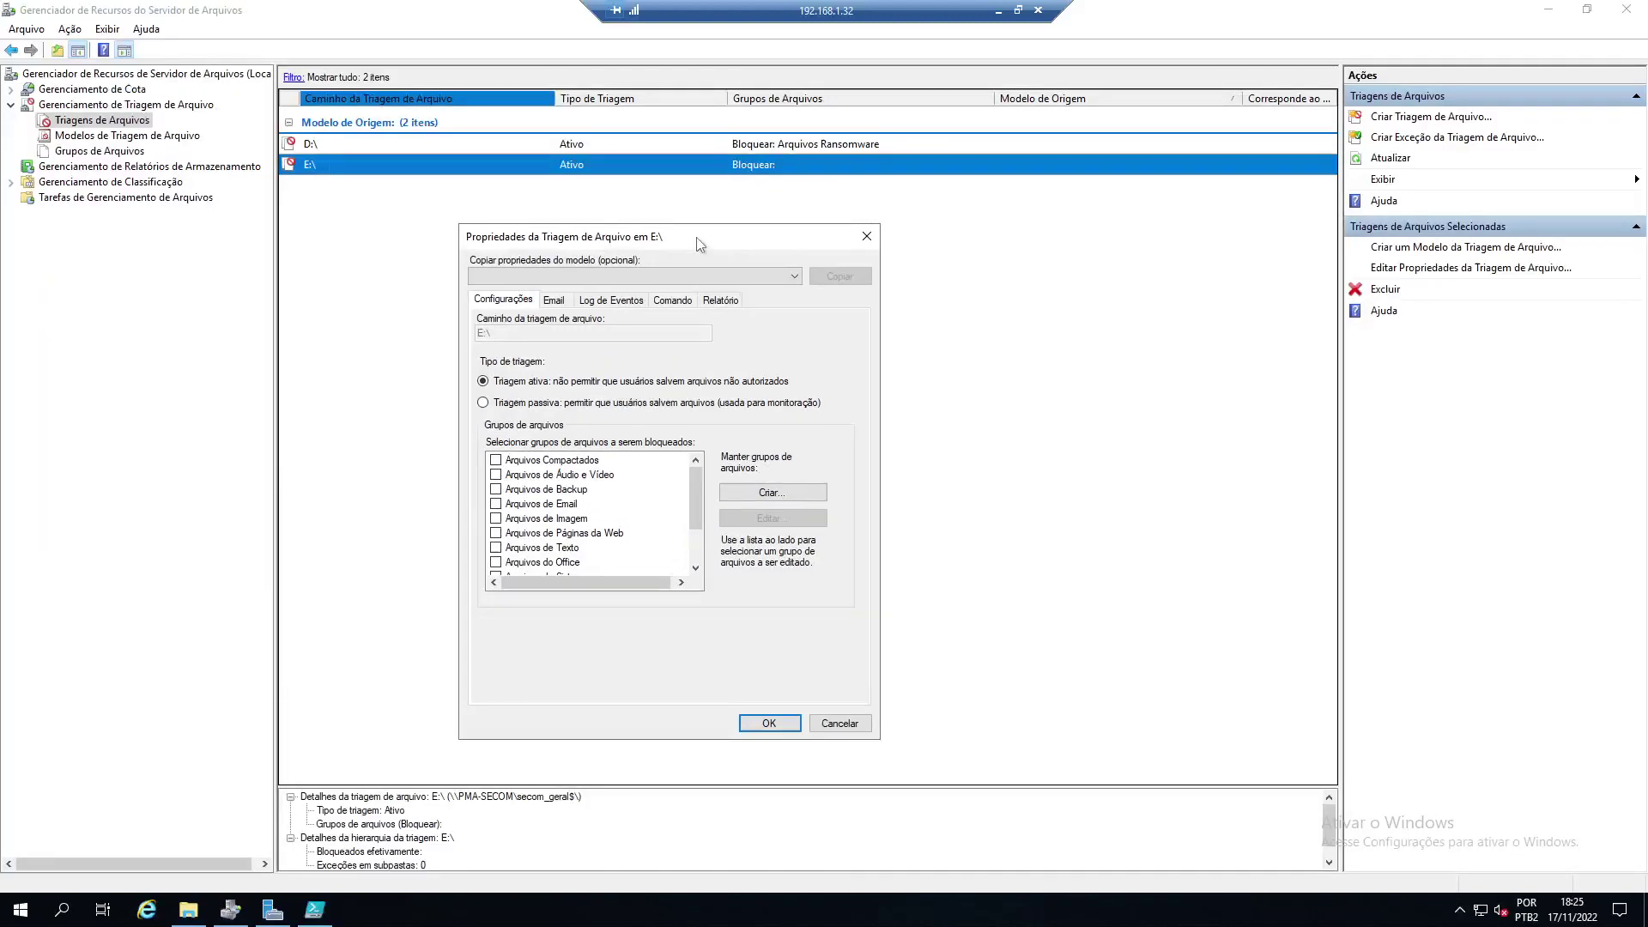
scroll(690, 488, down, 2)
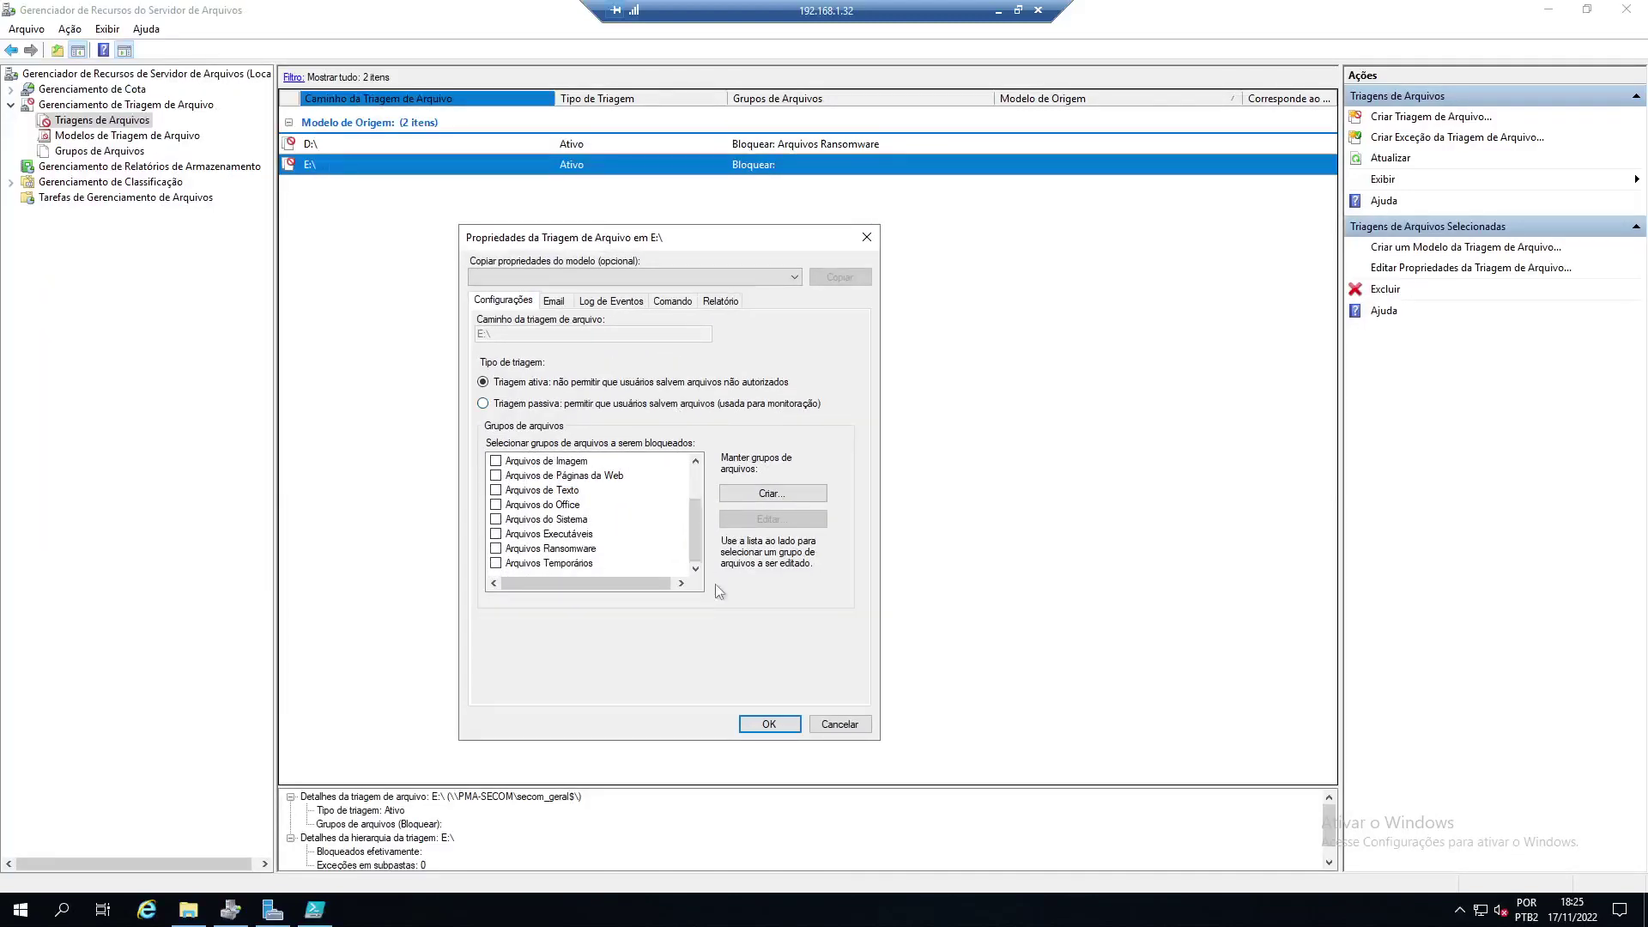
click(504, 549)
click(769, 723)
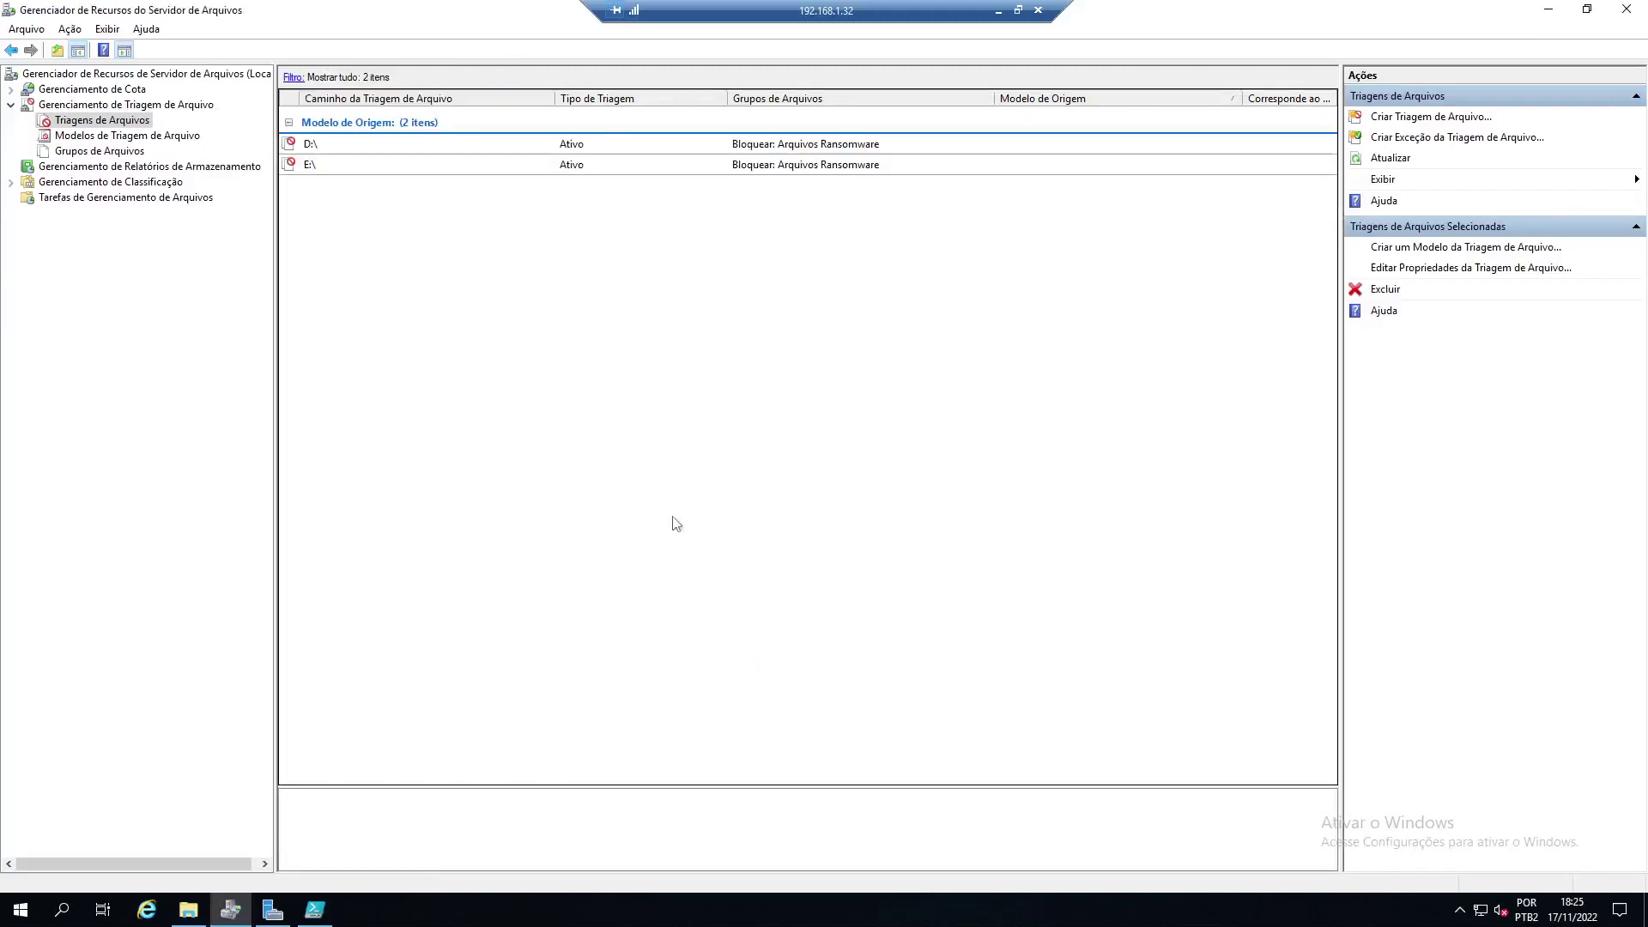
- Delete the existing file screens on D:\ and E:\
click(346, 146)
key(Delete)
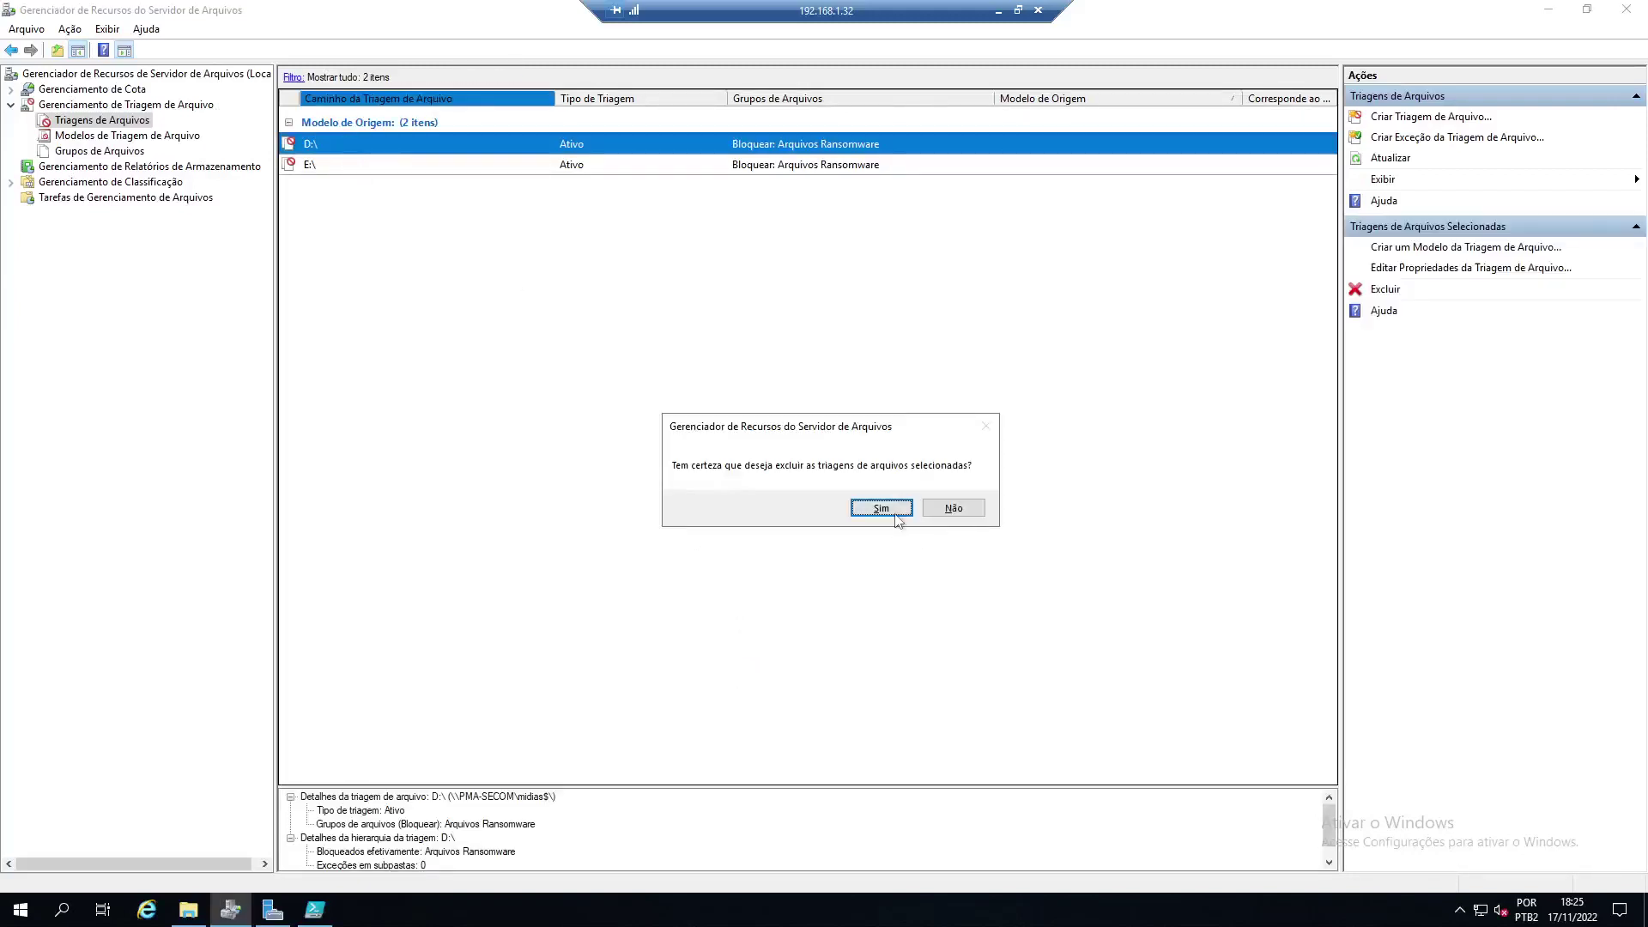
click(892, 515)
key(Delete)
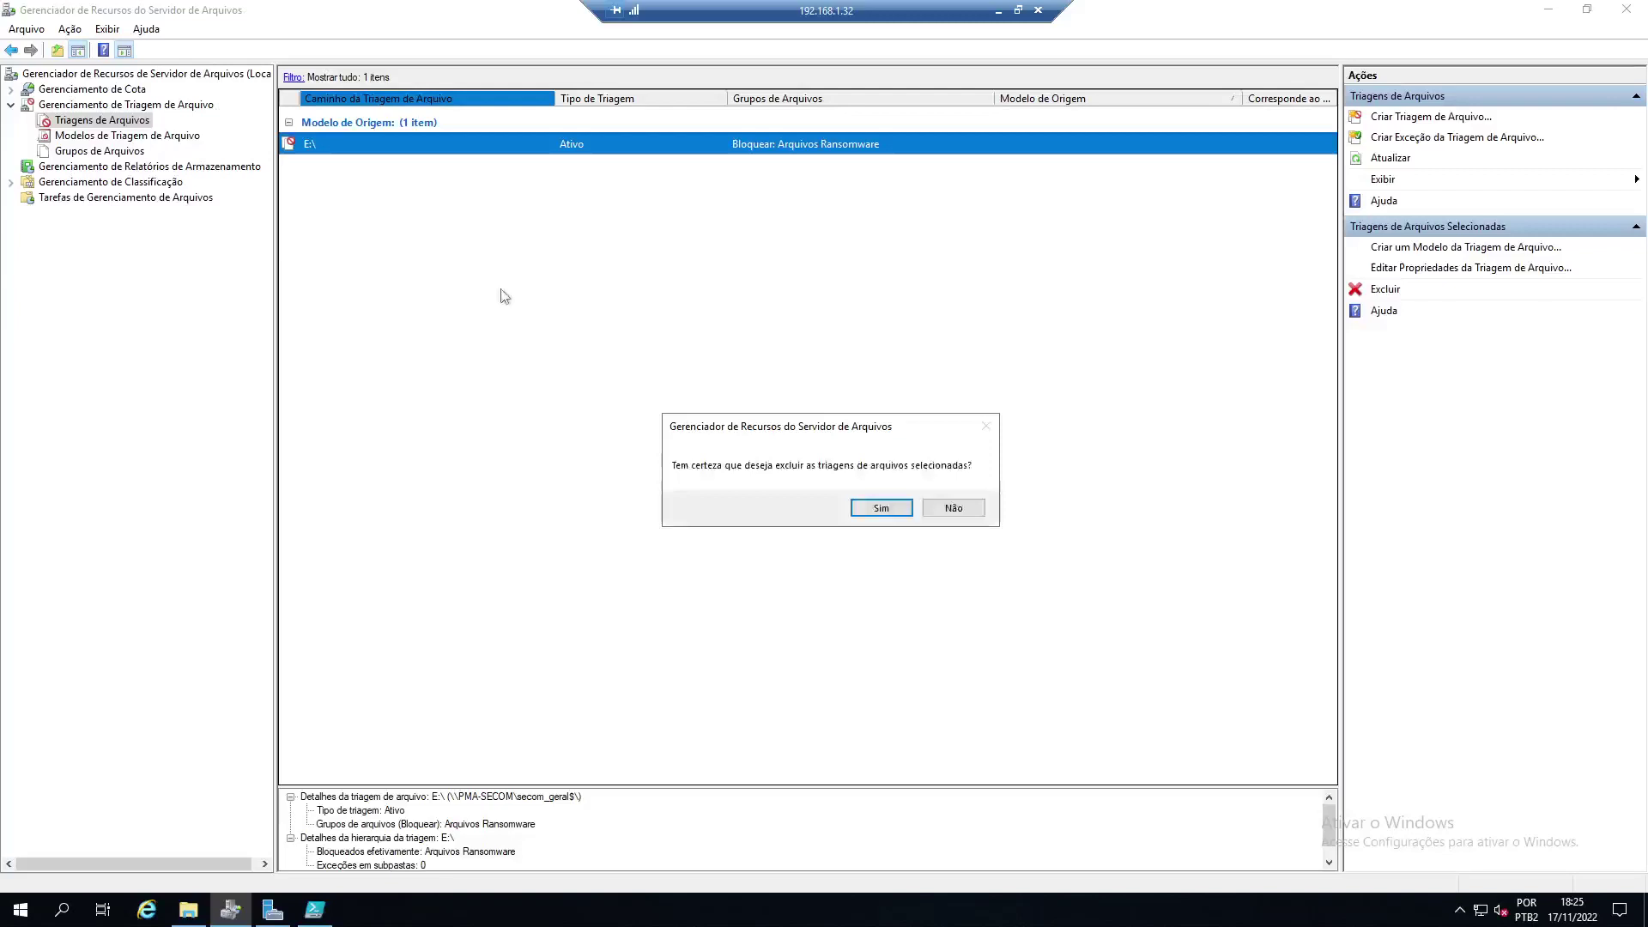
click(867, 516)
- Create a file screen on D:\ that derives its properties from the "Bloquear Ransoware" template
right_click(426, 204)
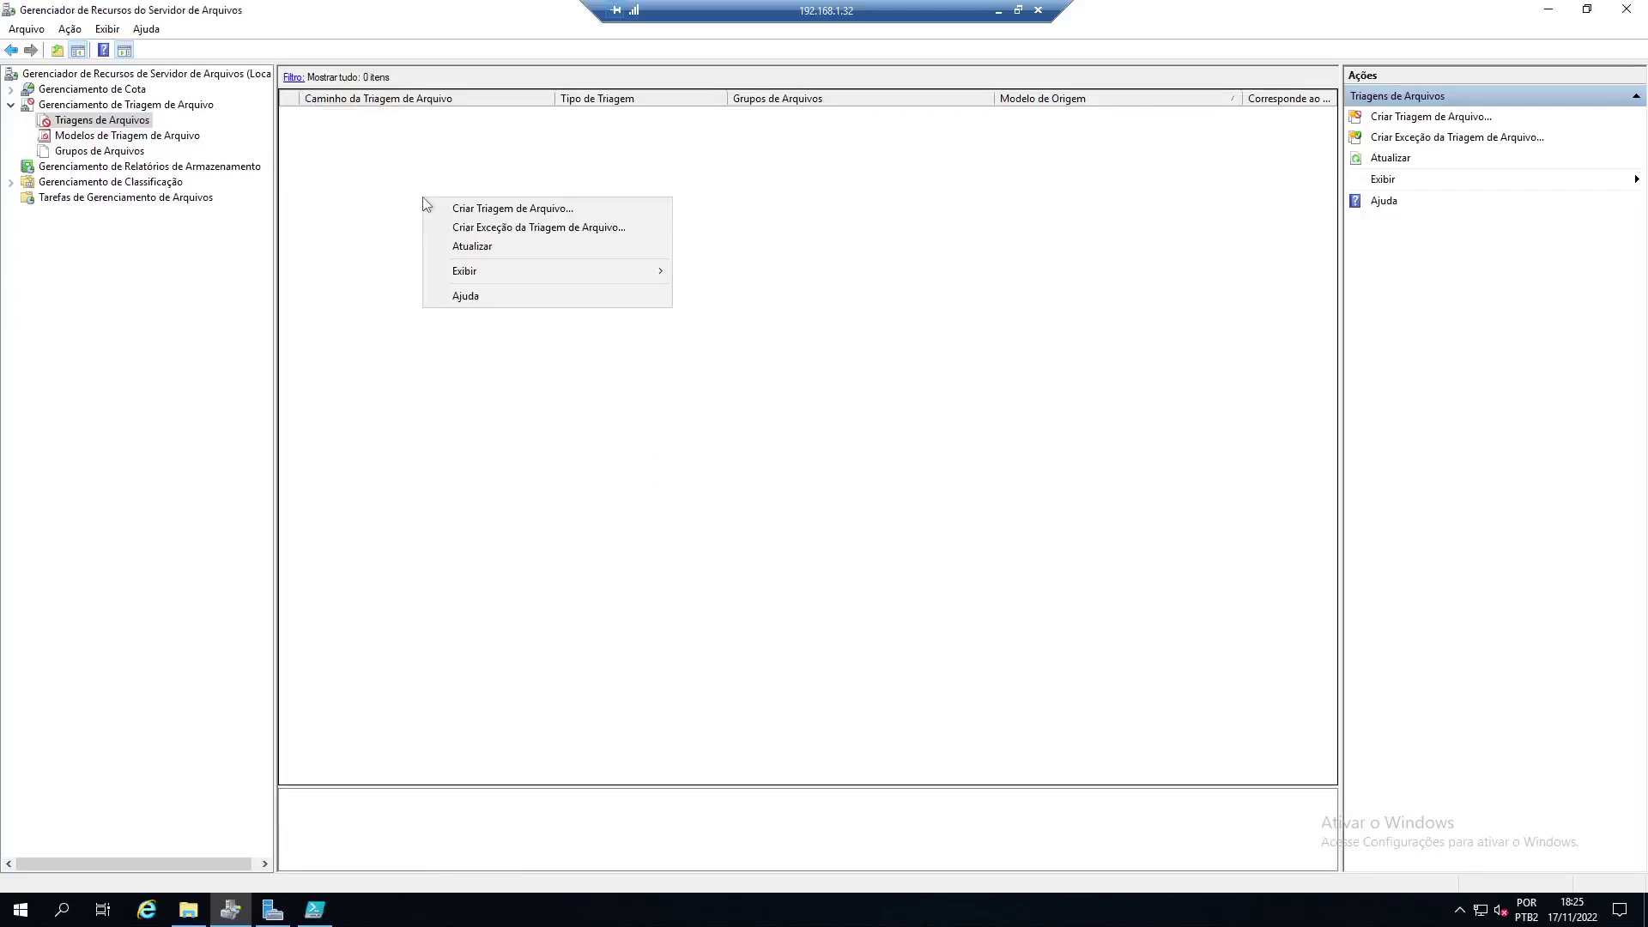
click(543, 213)
click(925, 309)
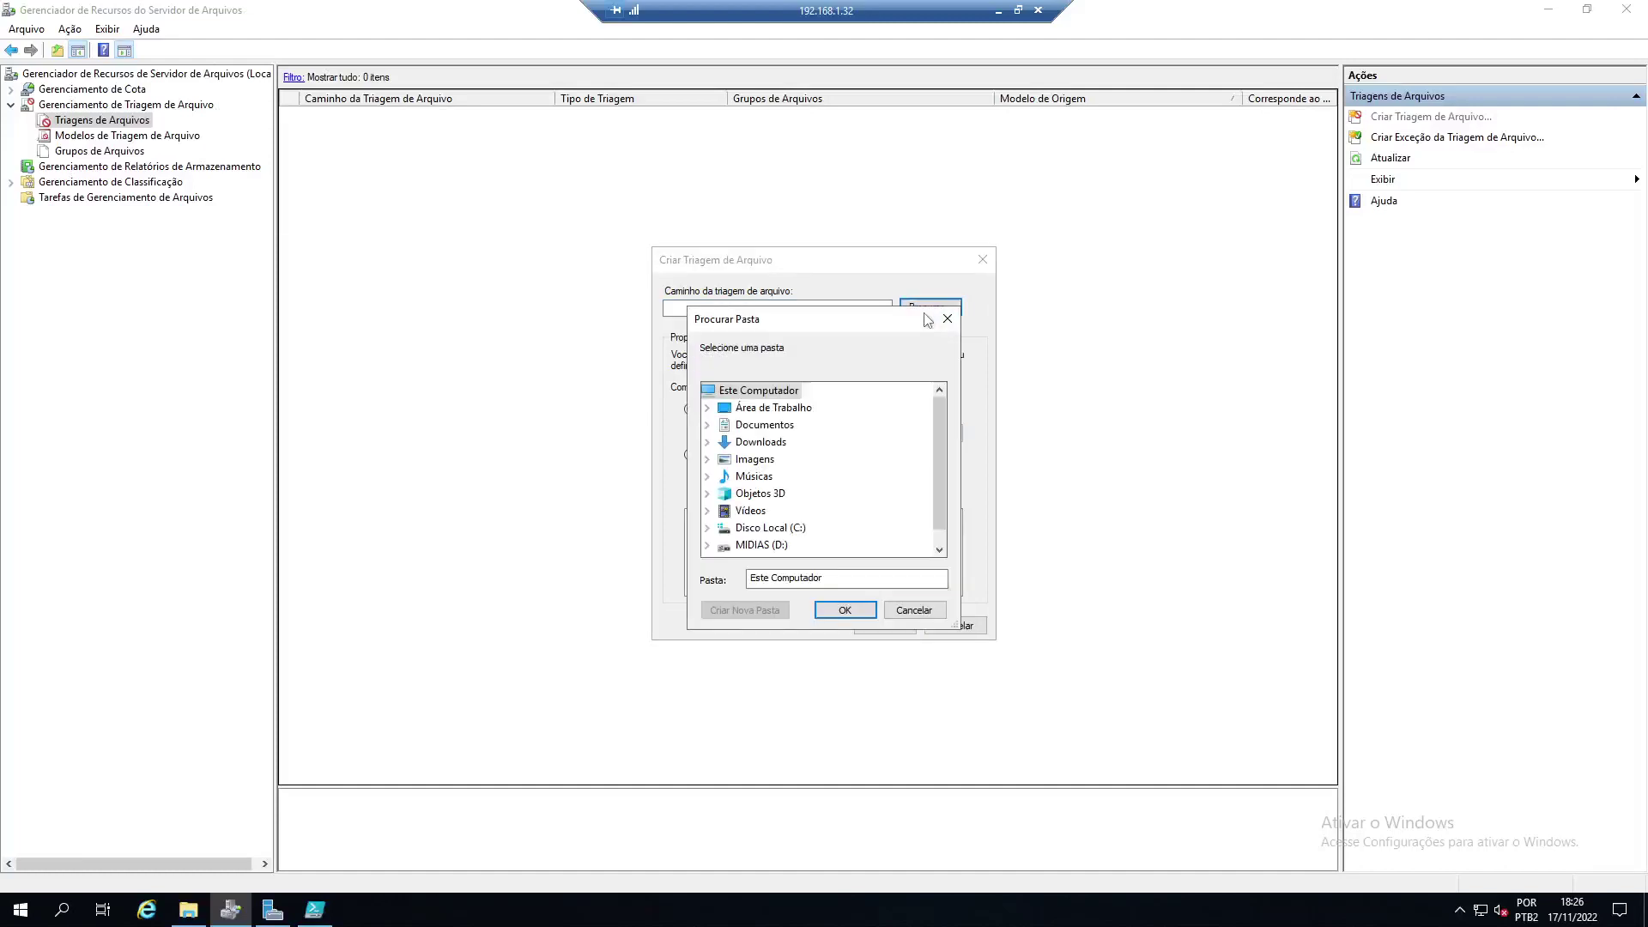
click(761, 545)
click(845, 611)
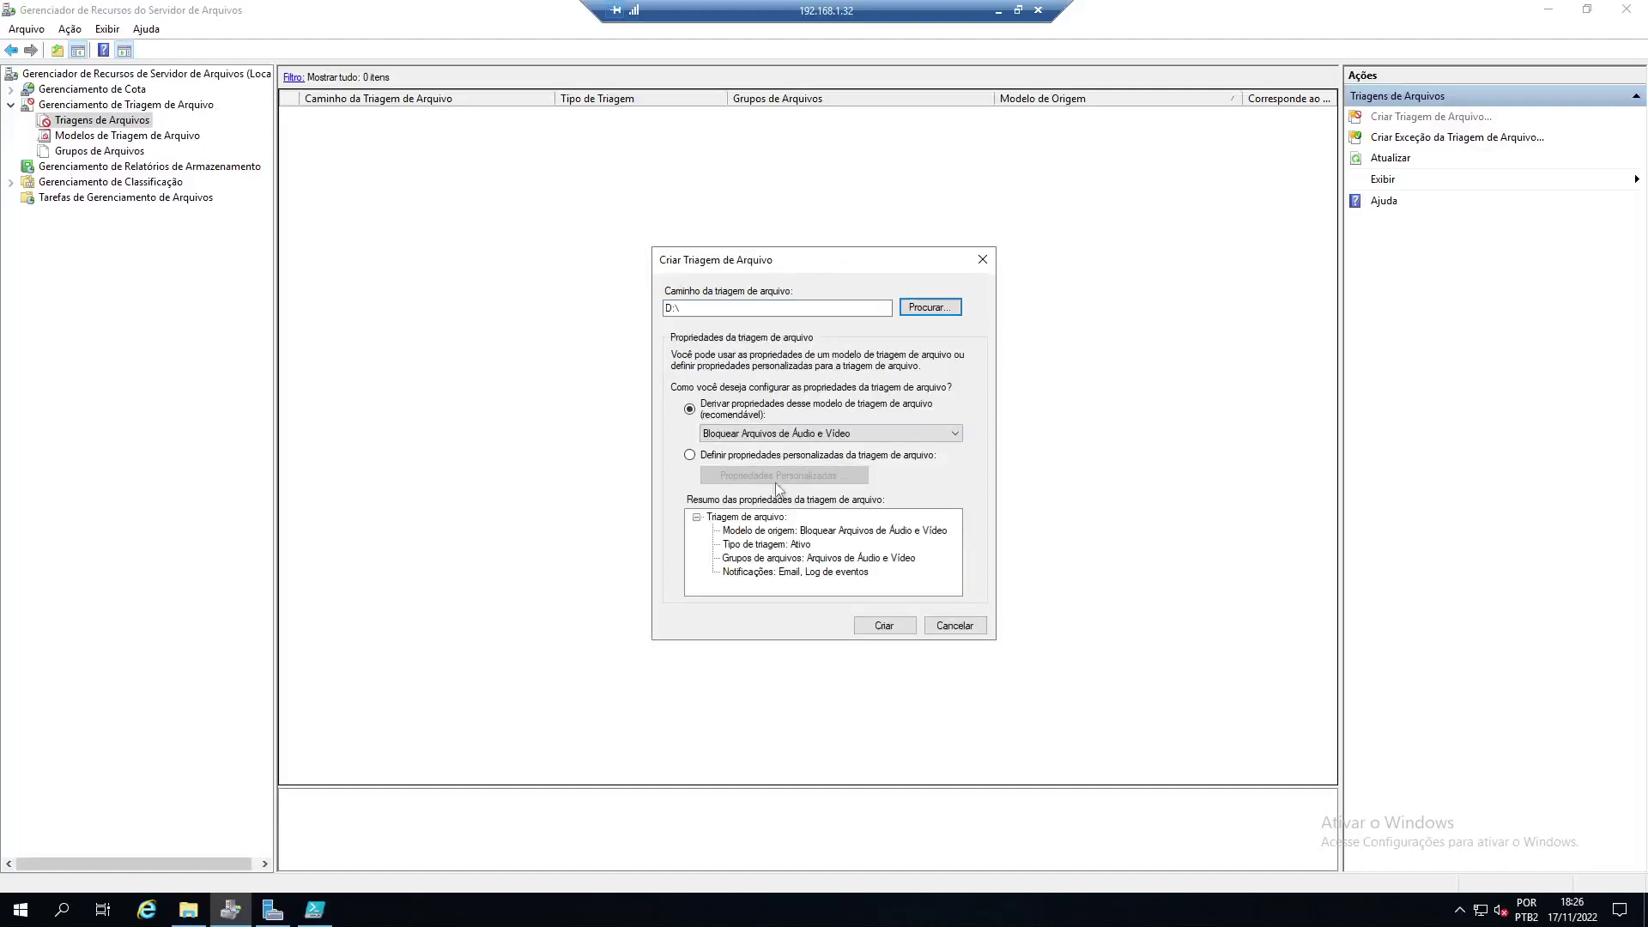
click(744, 434)
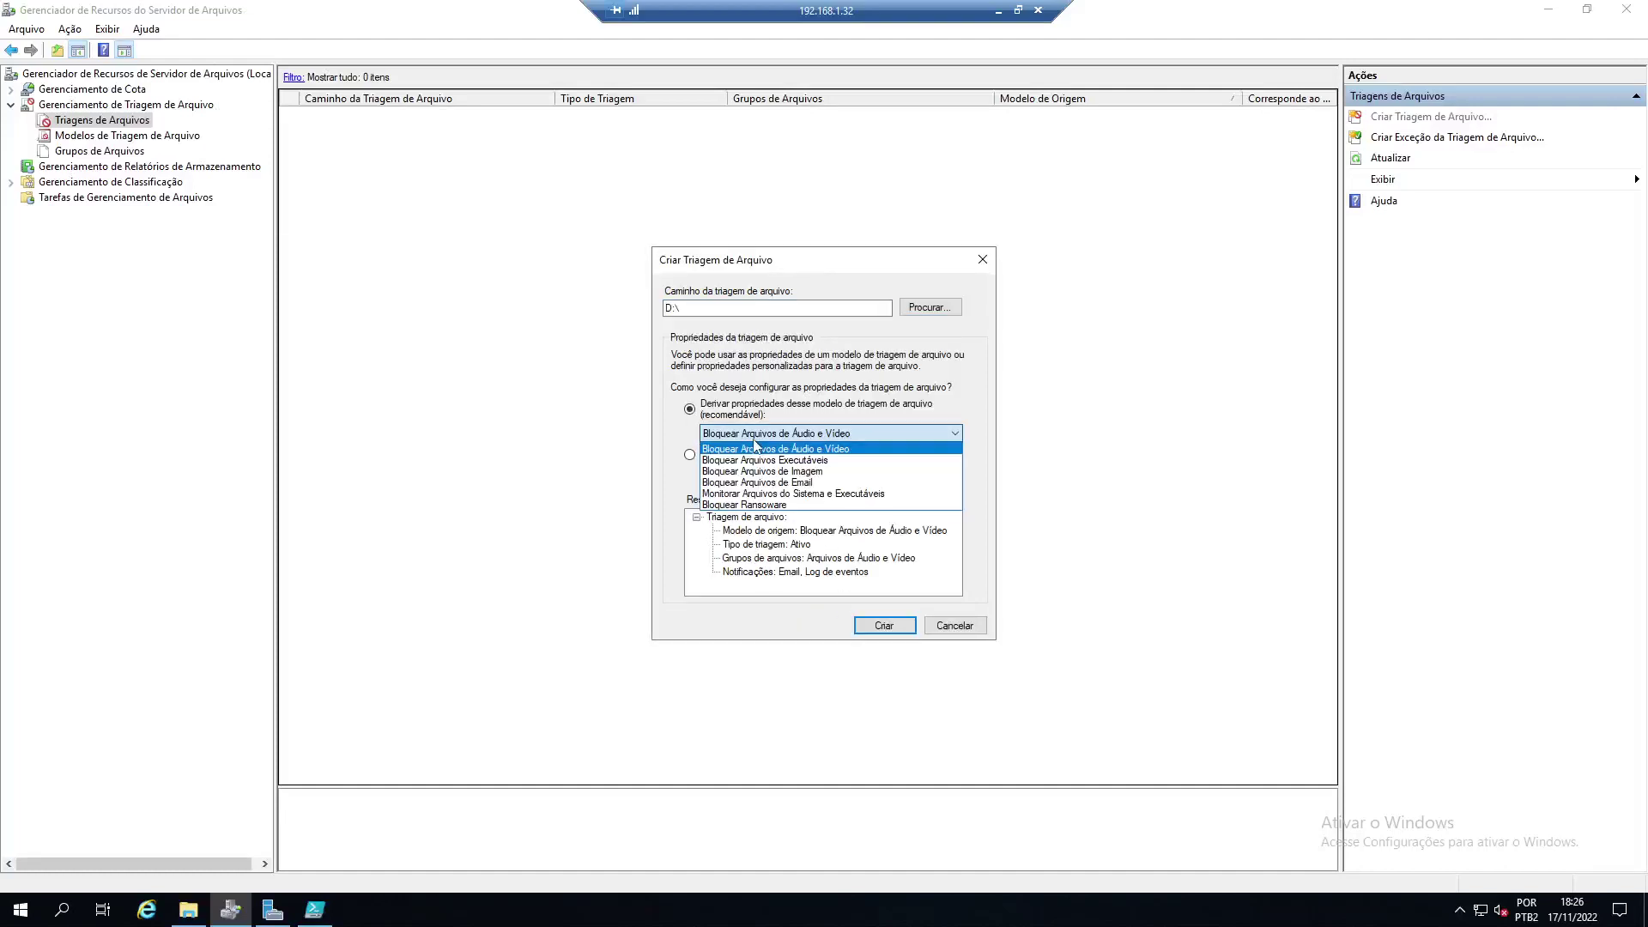
click(782, 505)
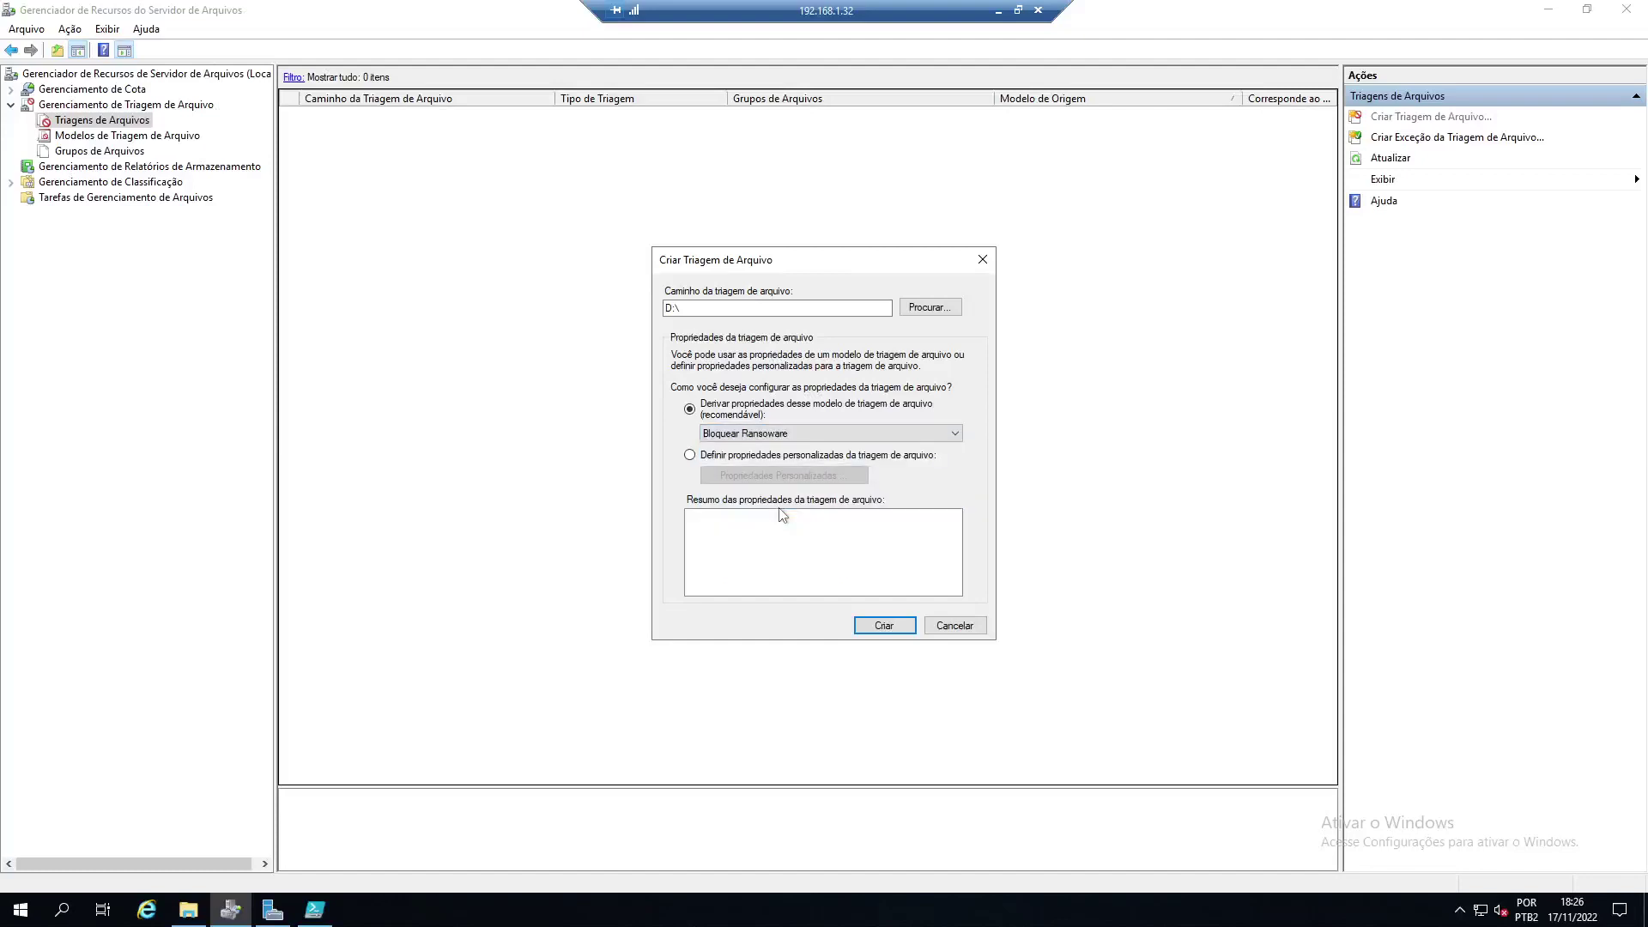
click(885, 625)
- Create a file screen on E:\ that derives its properties from the "Bloquear Ransoware" template
right_click(410, 236)
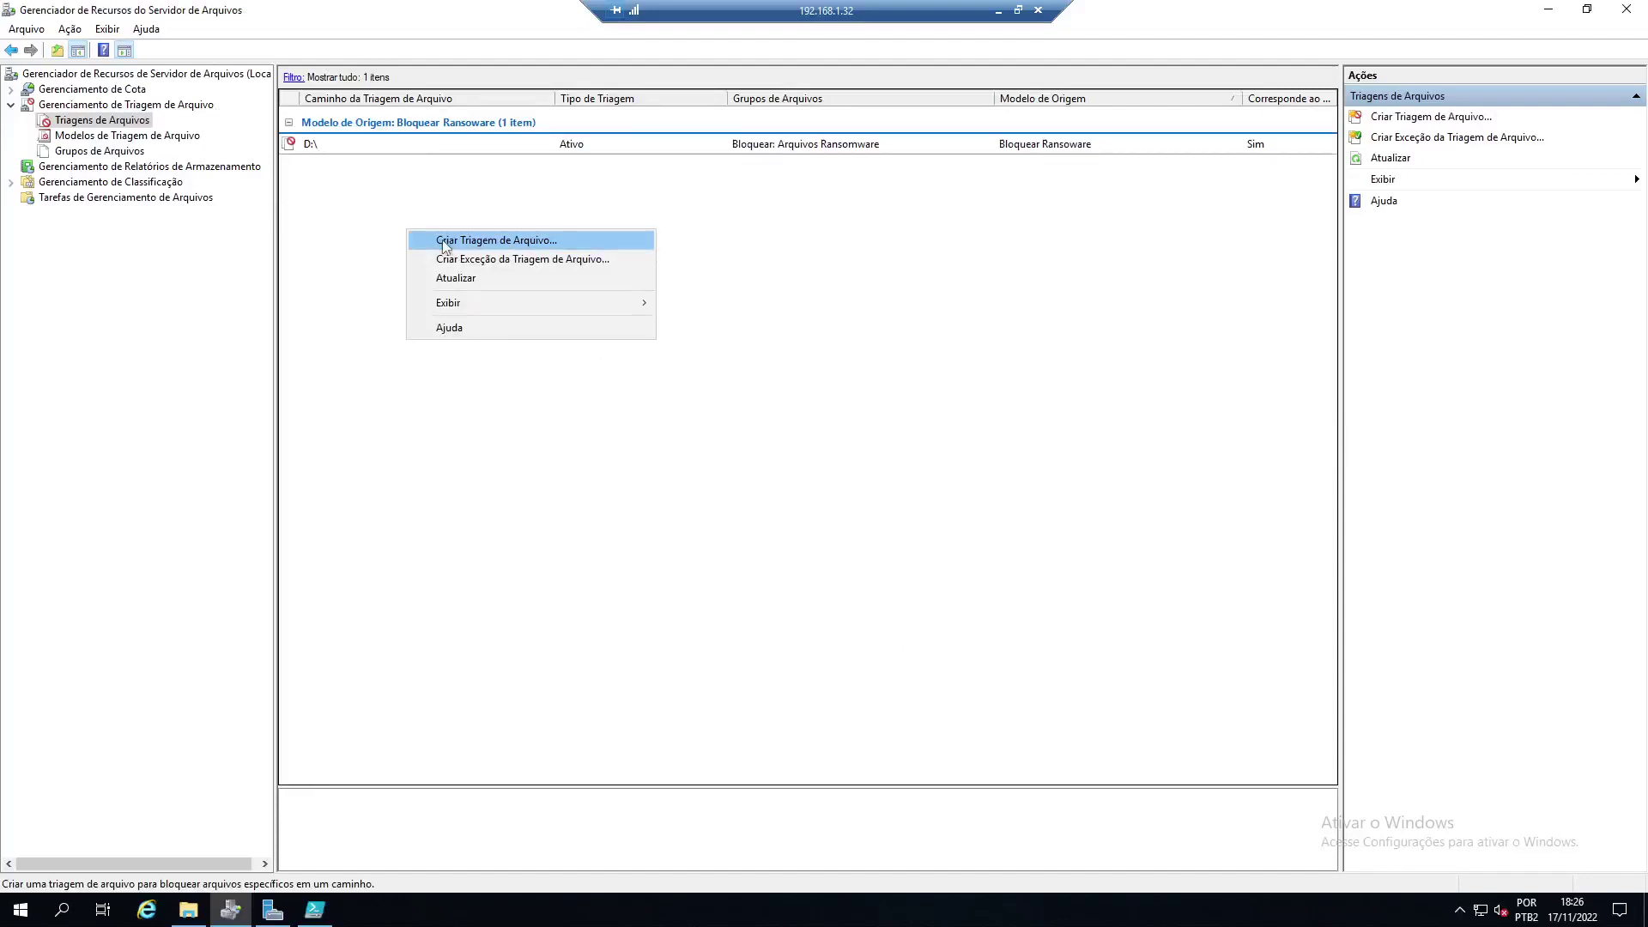
click(448, 244)
click(919, 309)
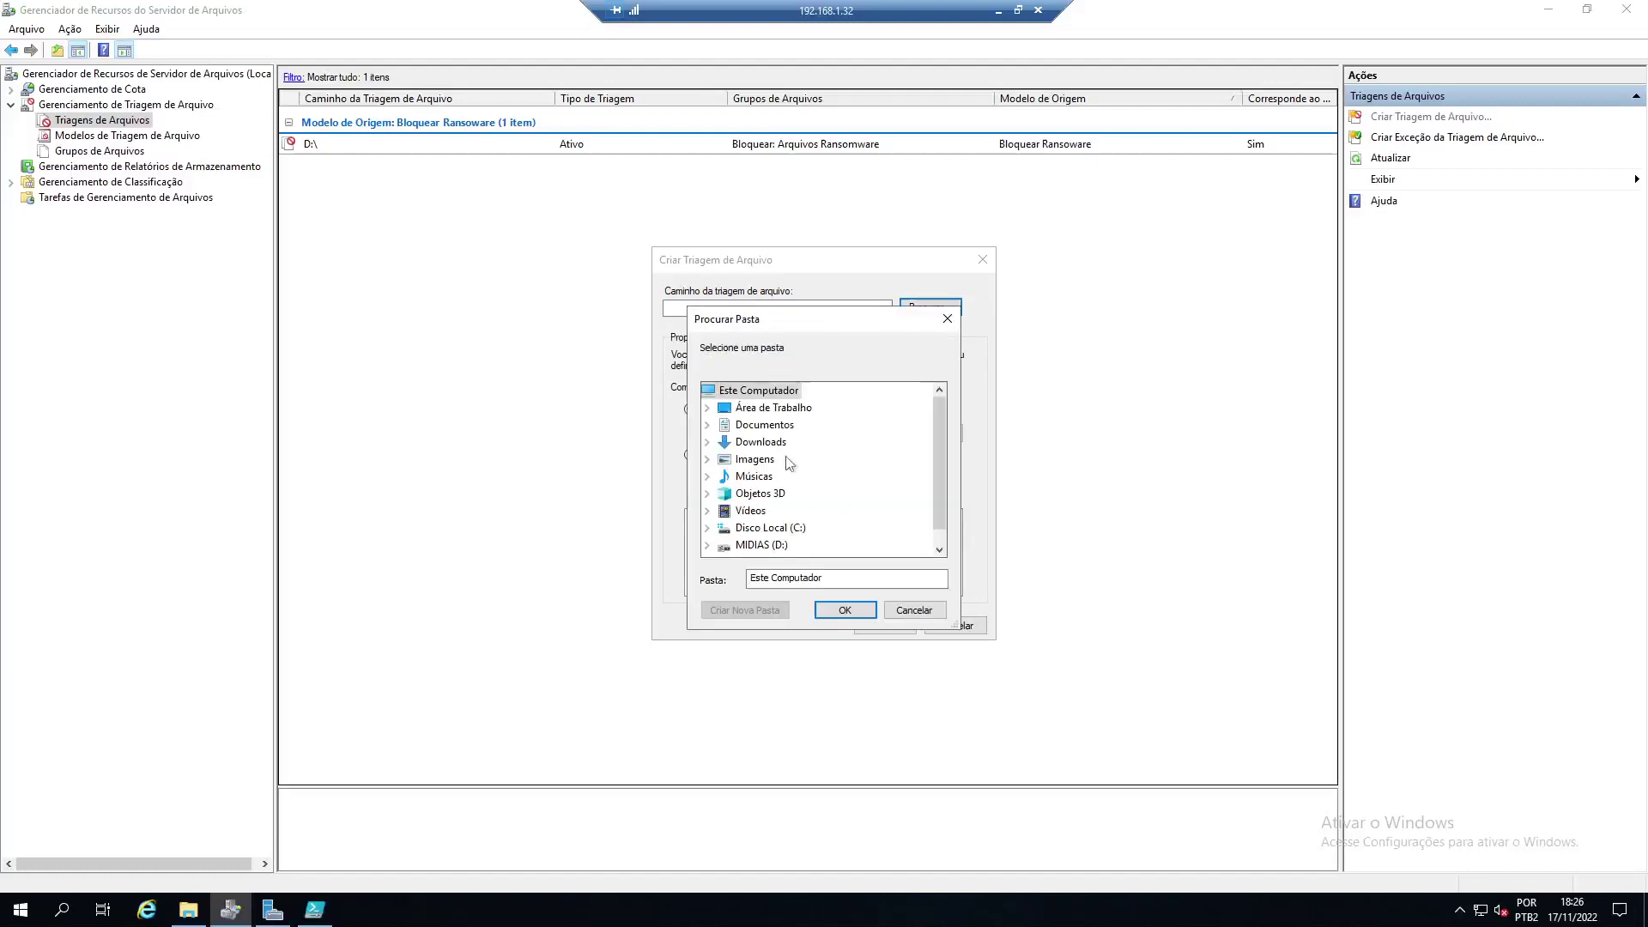
click(777, 545)
click(845, 609)
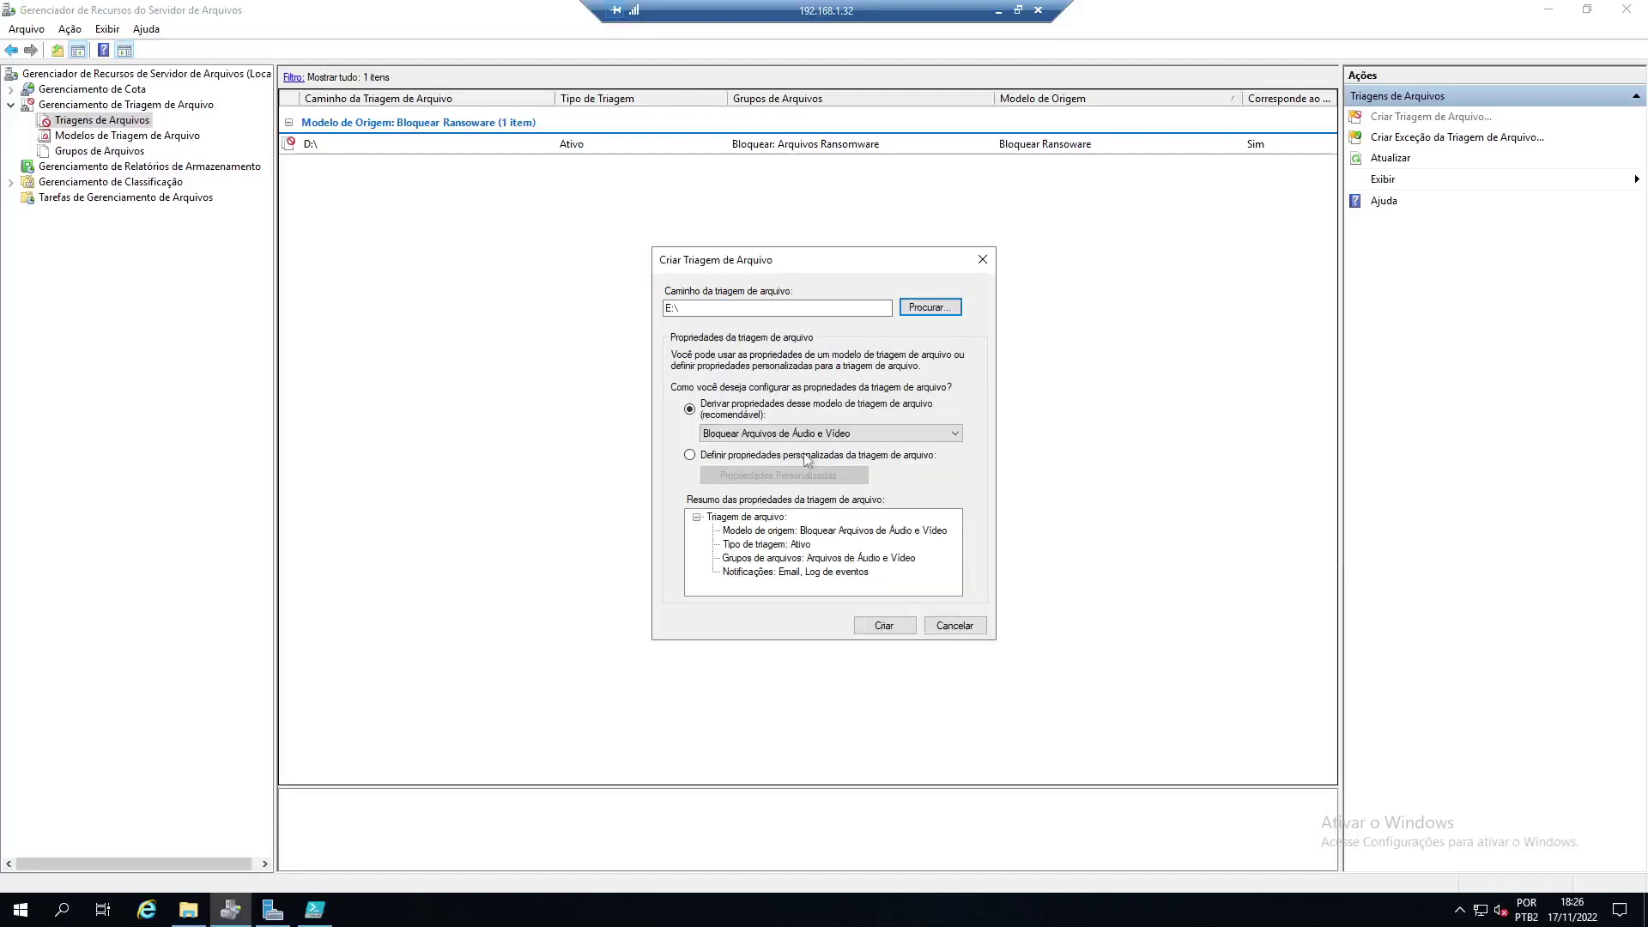
click(749, 434)
click(775, 505)
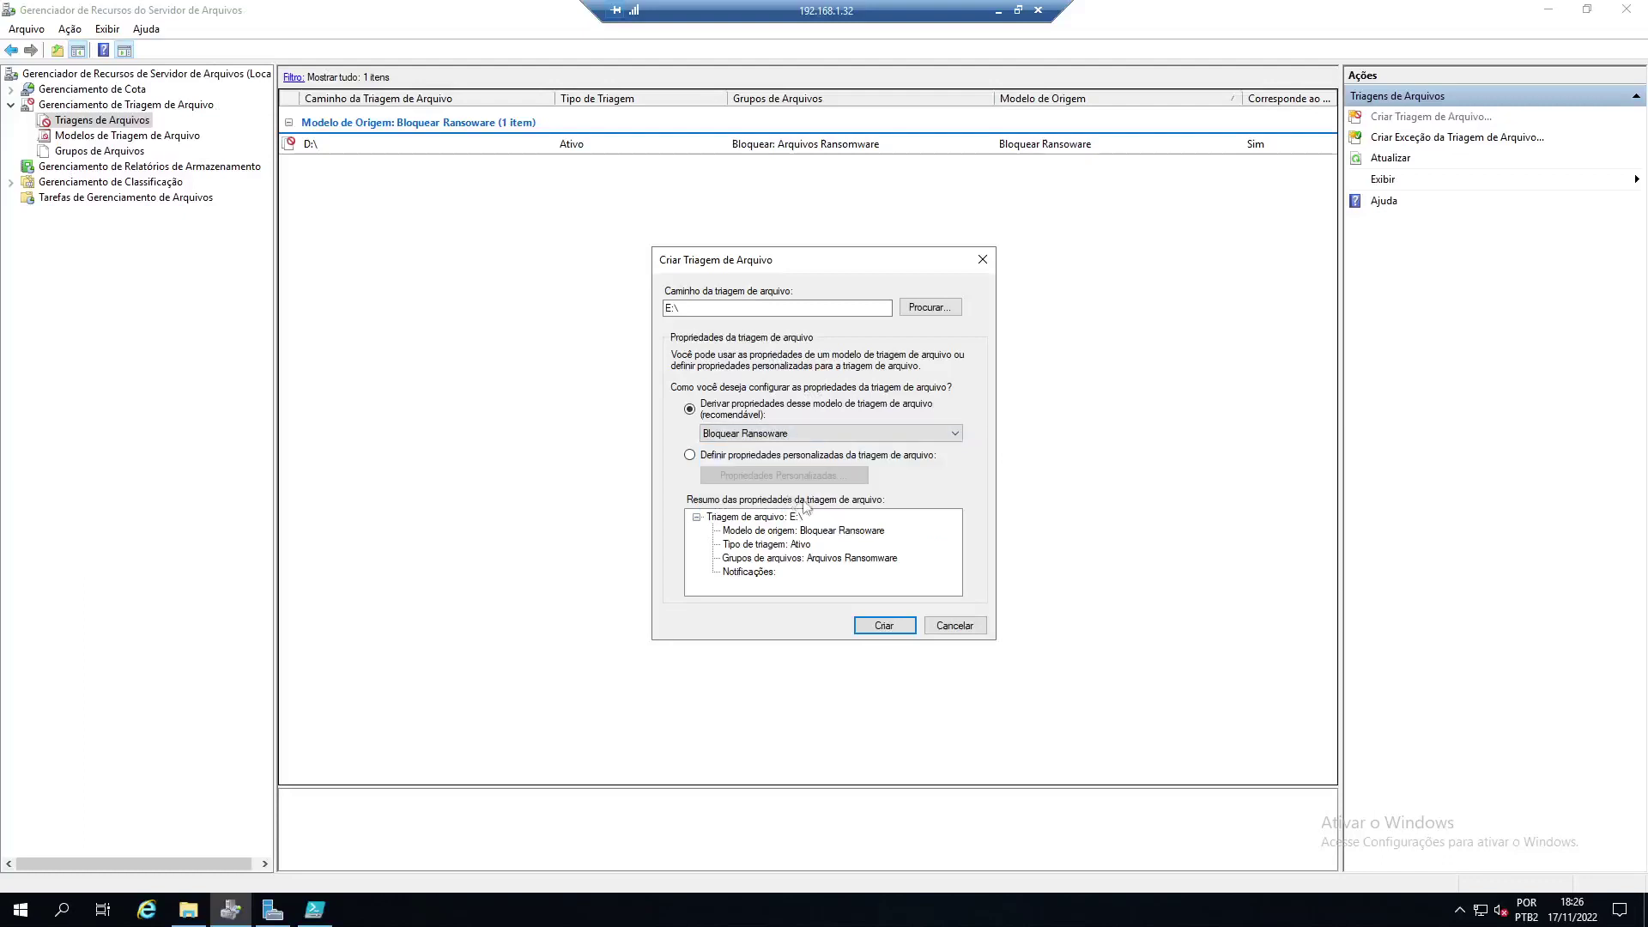
click(893, 626)
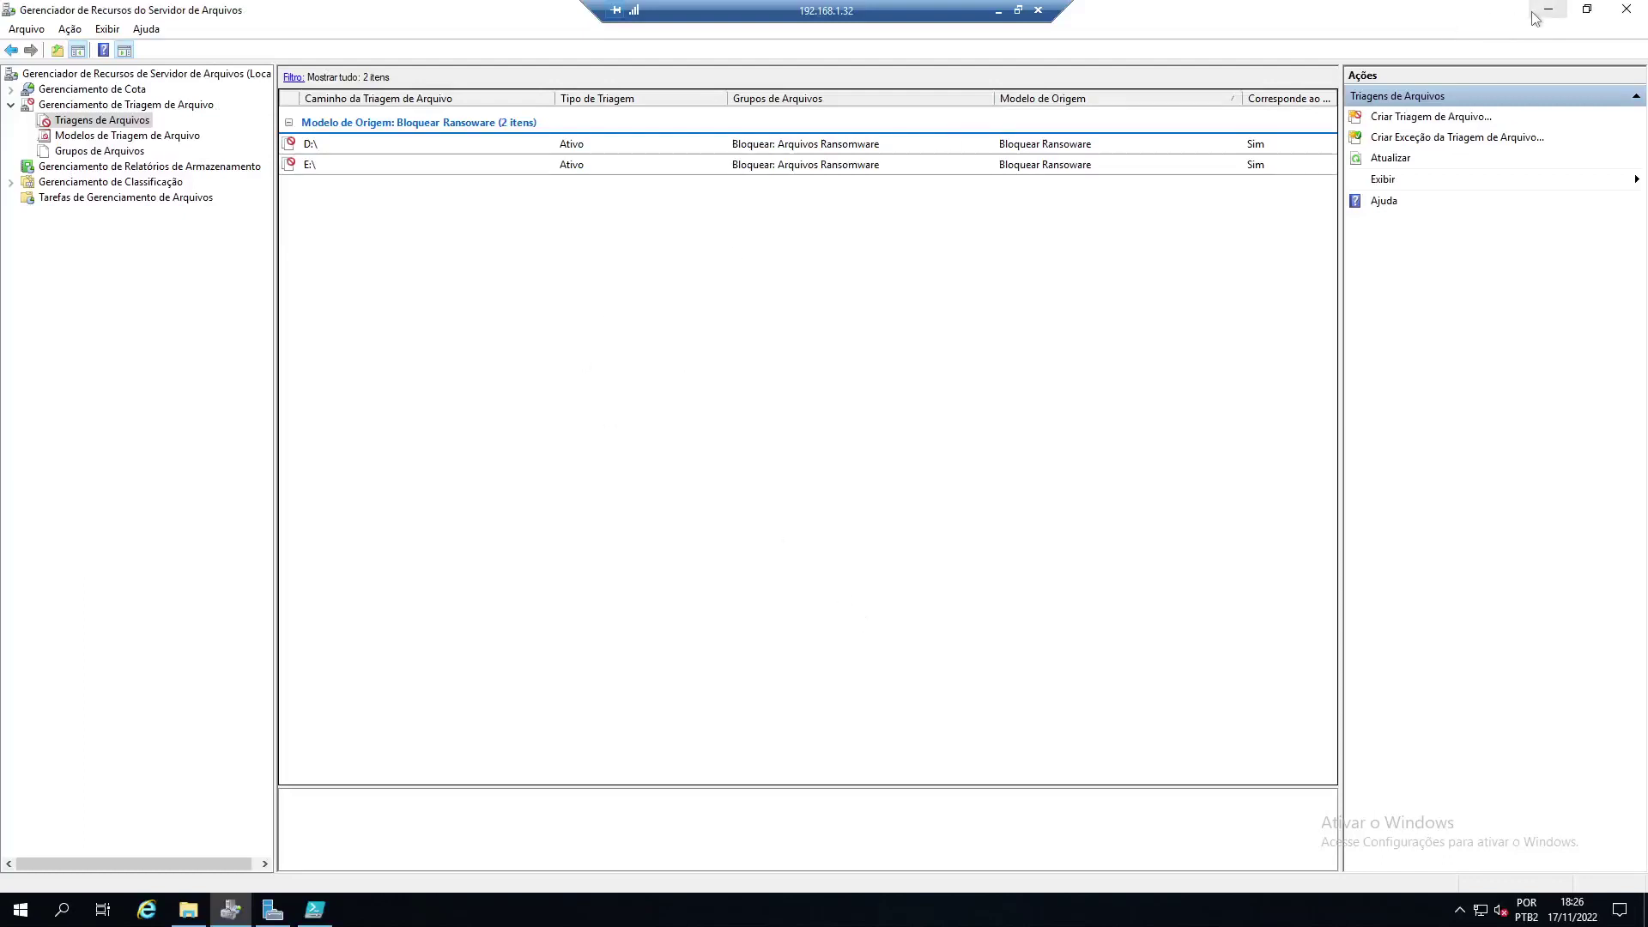
click(1549, 9)
click(1559, 10)
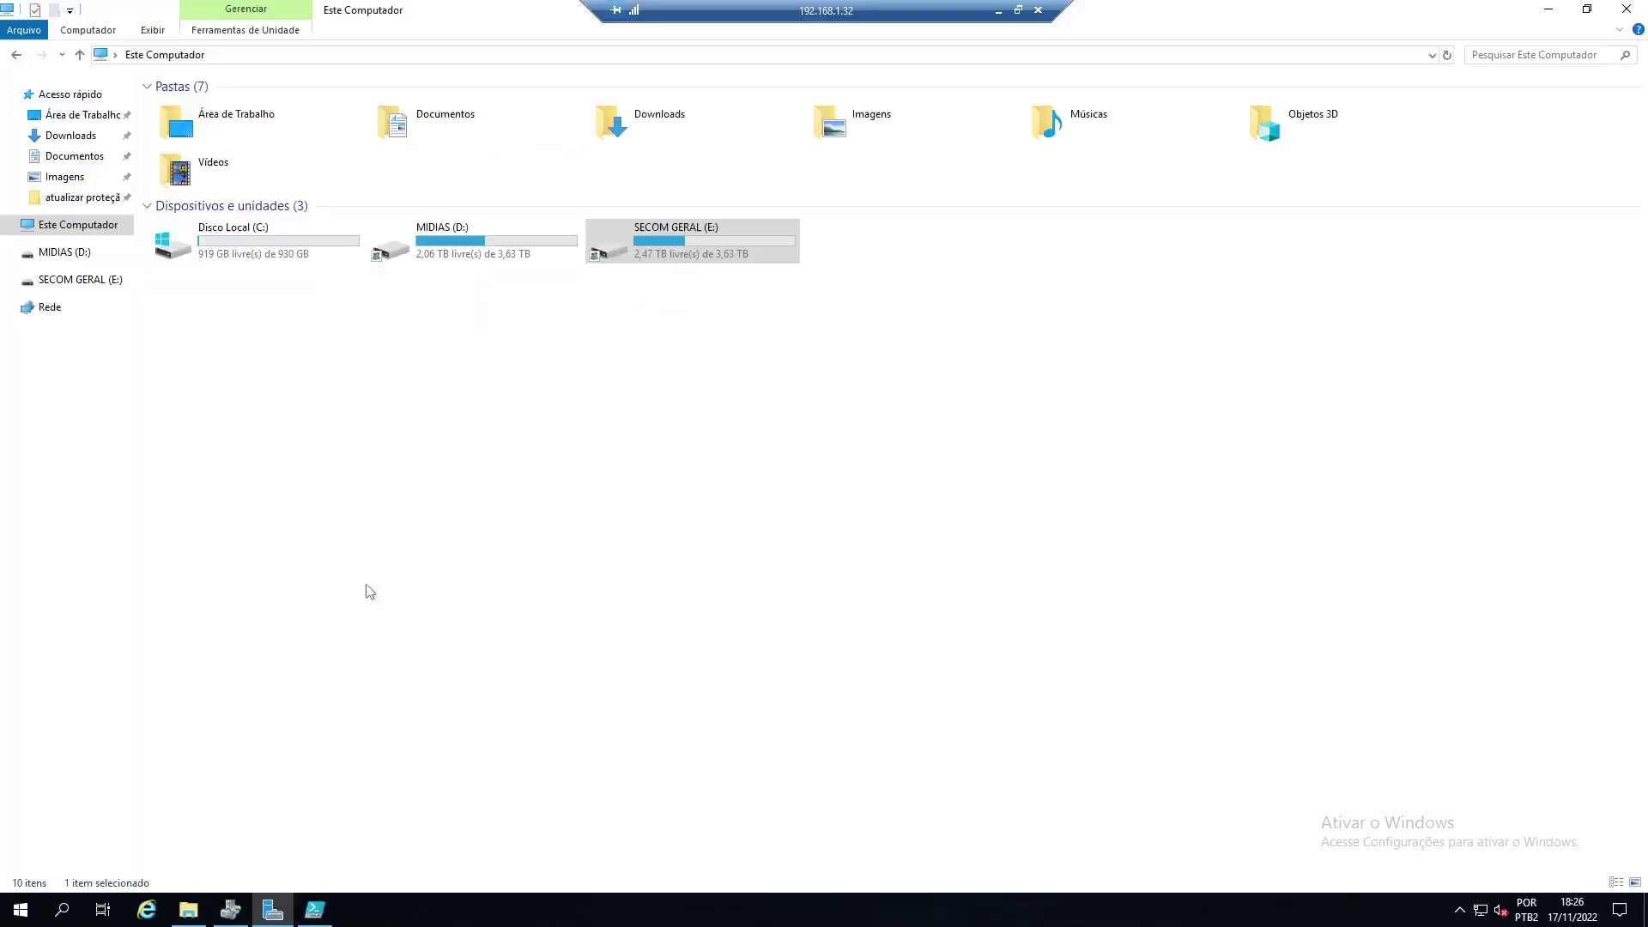
click(230, 910)
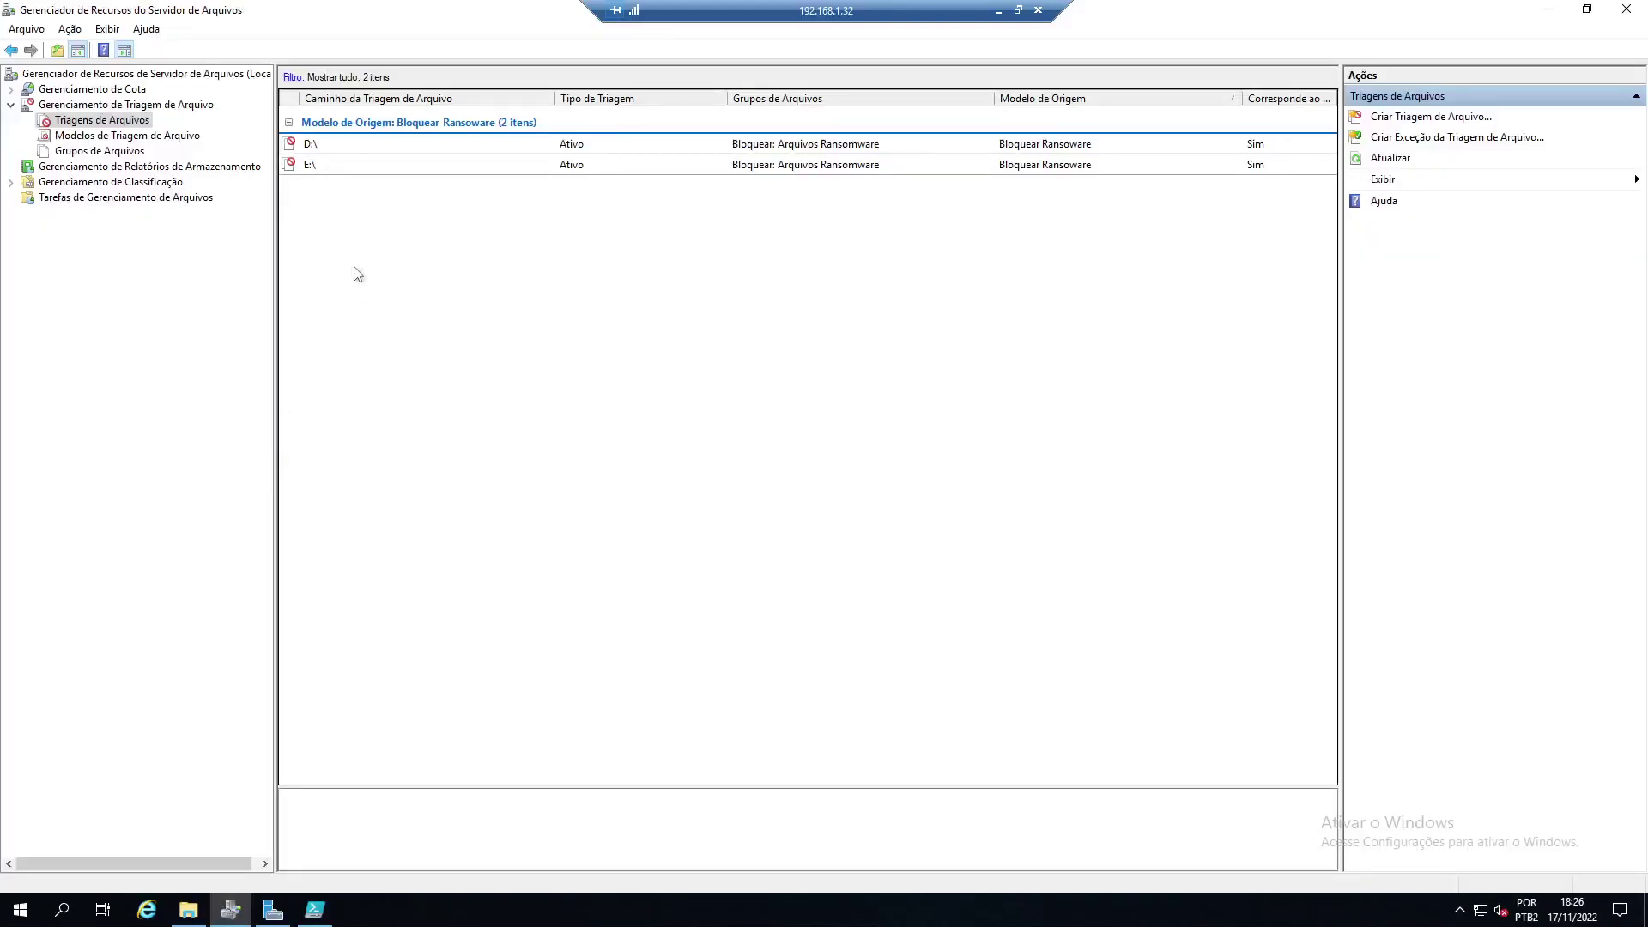
- Examine the included file patterns of the "Arquivos Ransomware" file group and close its properties without changes
click(135, 136)
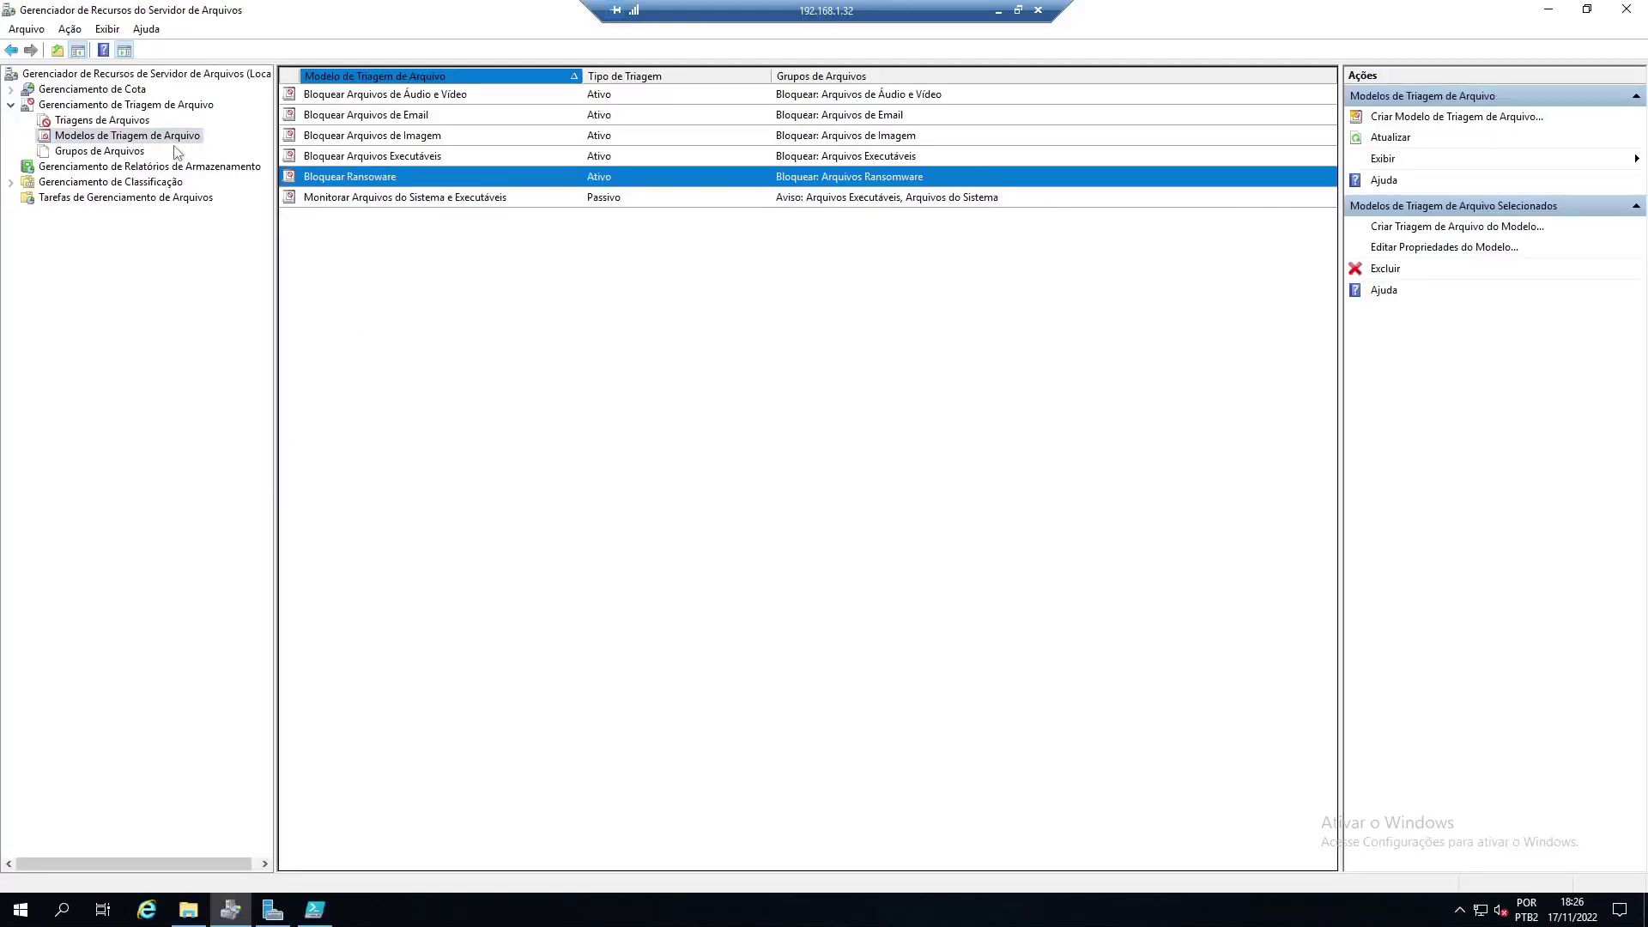
click(117, 152)
double_click(375, 301)
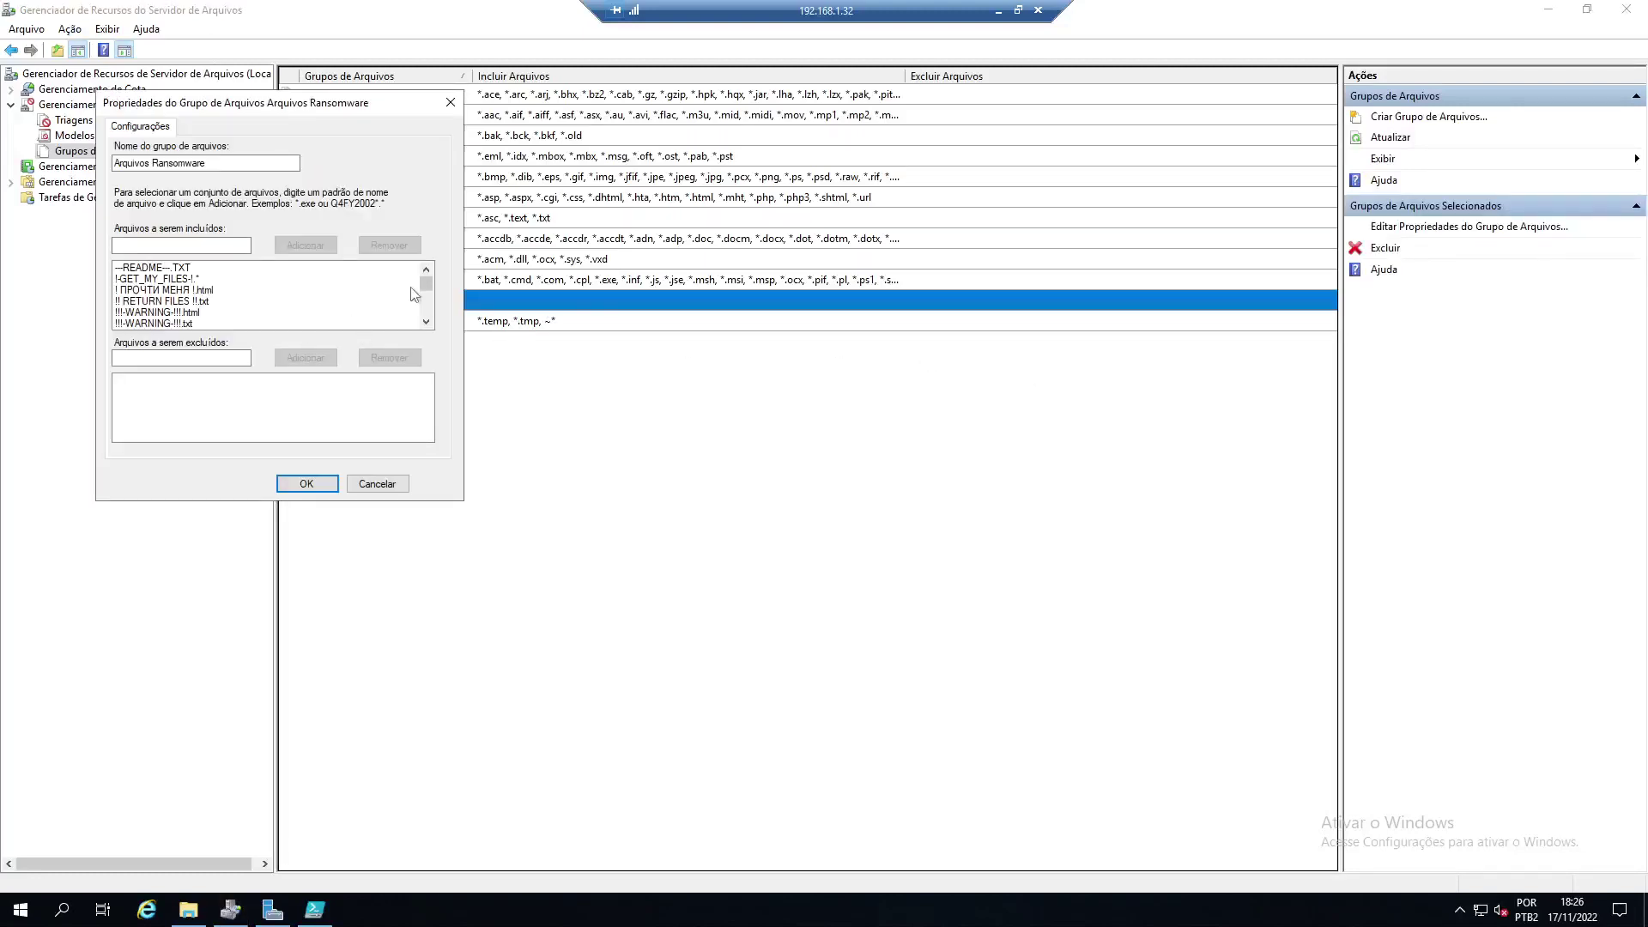
mouse_move(424, 282)
mouse_down()
mouse_move(426, 322)
mouse_move(427, 270)
mouse_up()
click(426, 322)
right_click(427, 269)
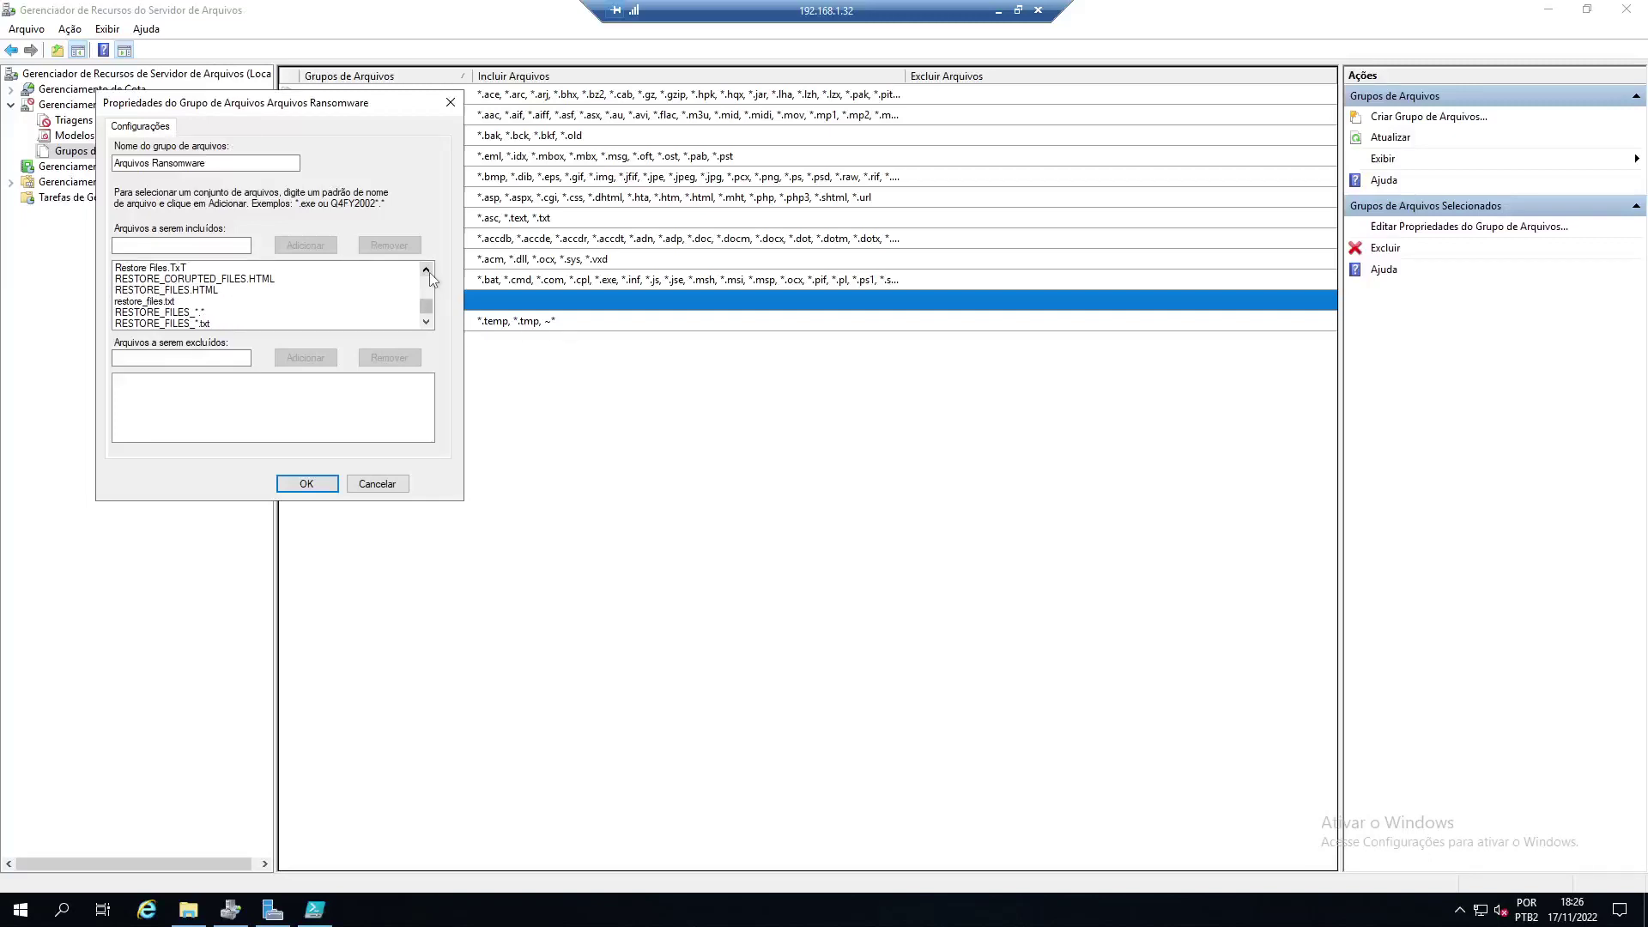
scroll(426, 291, up, 5)
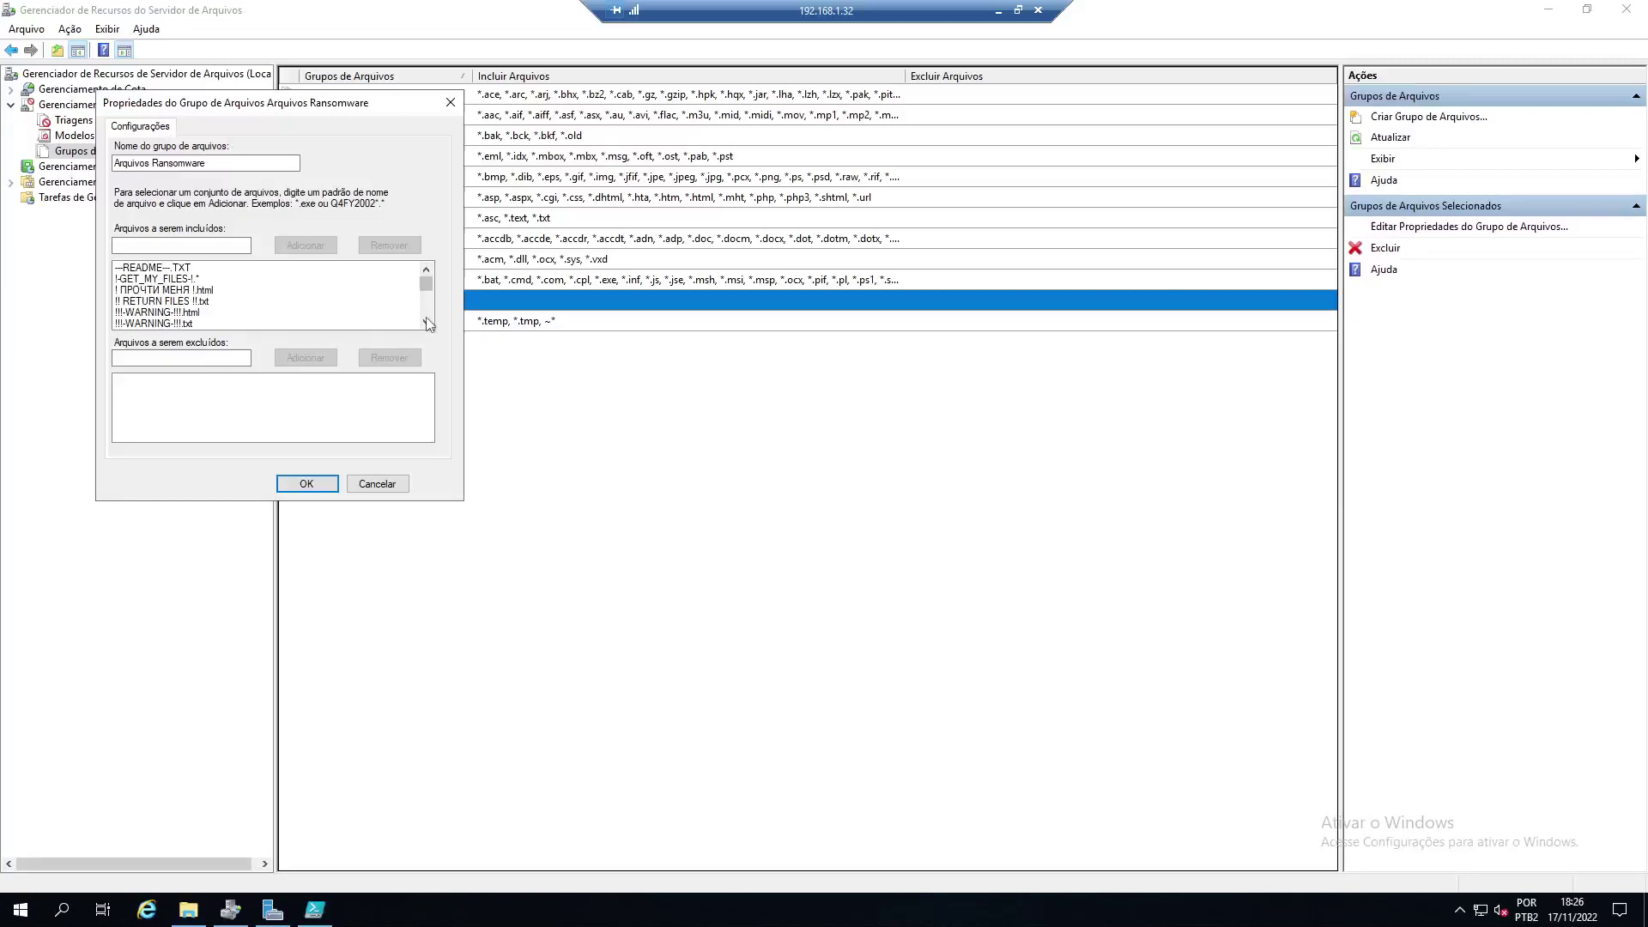
click(426, 322)
click(426, 322)
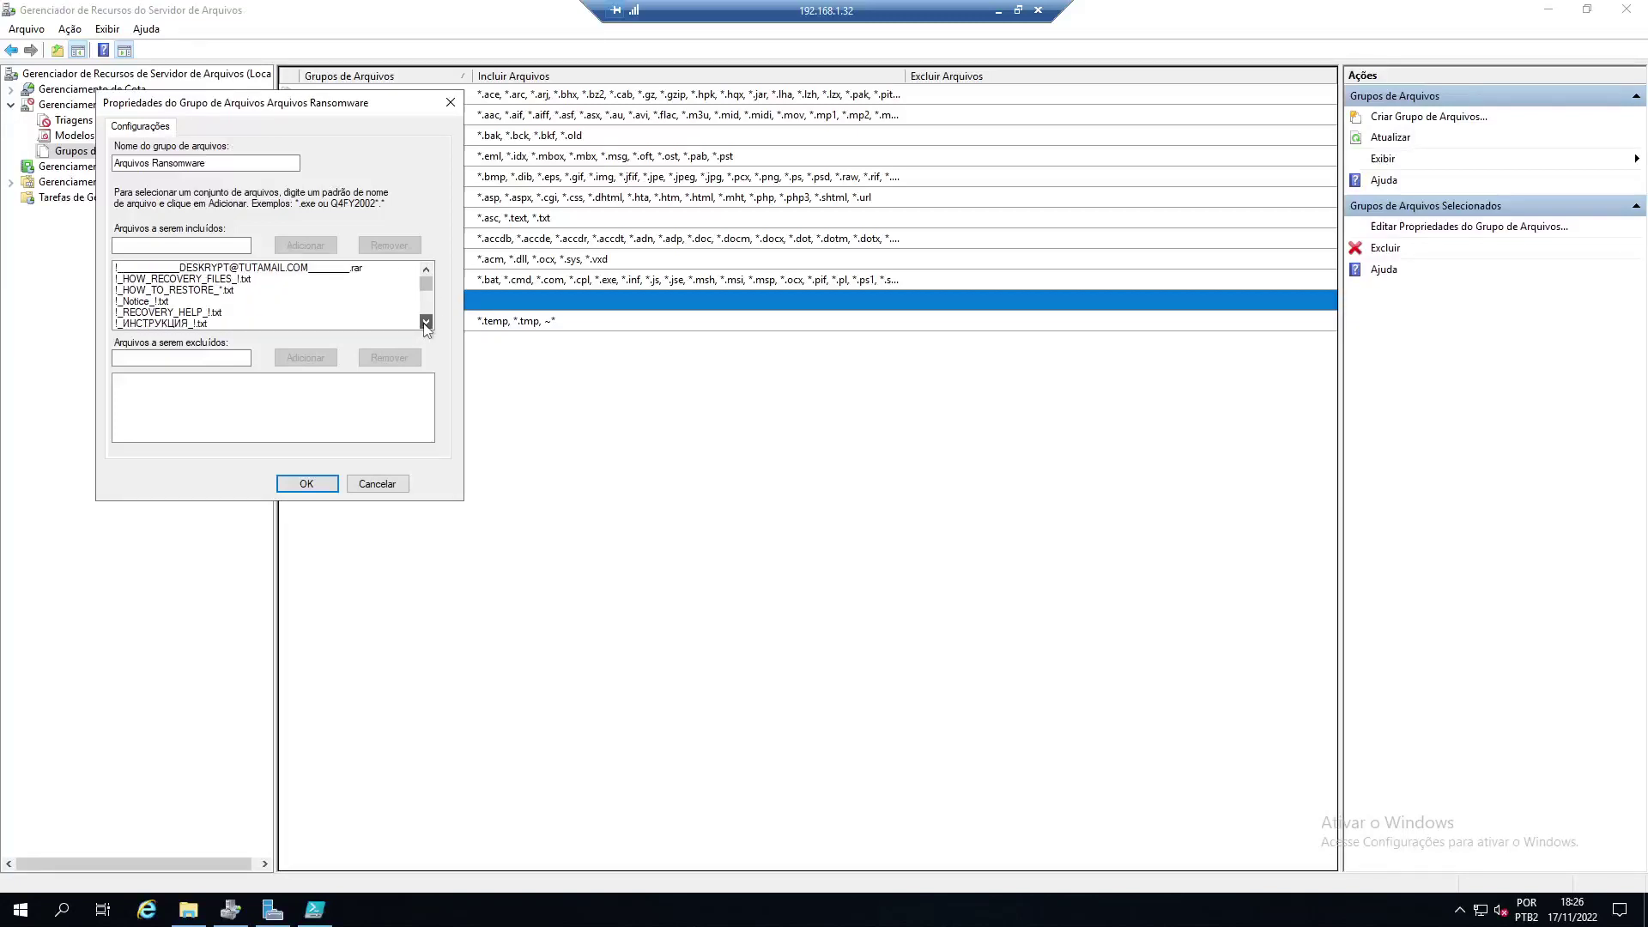
click(426, 322)
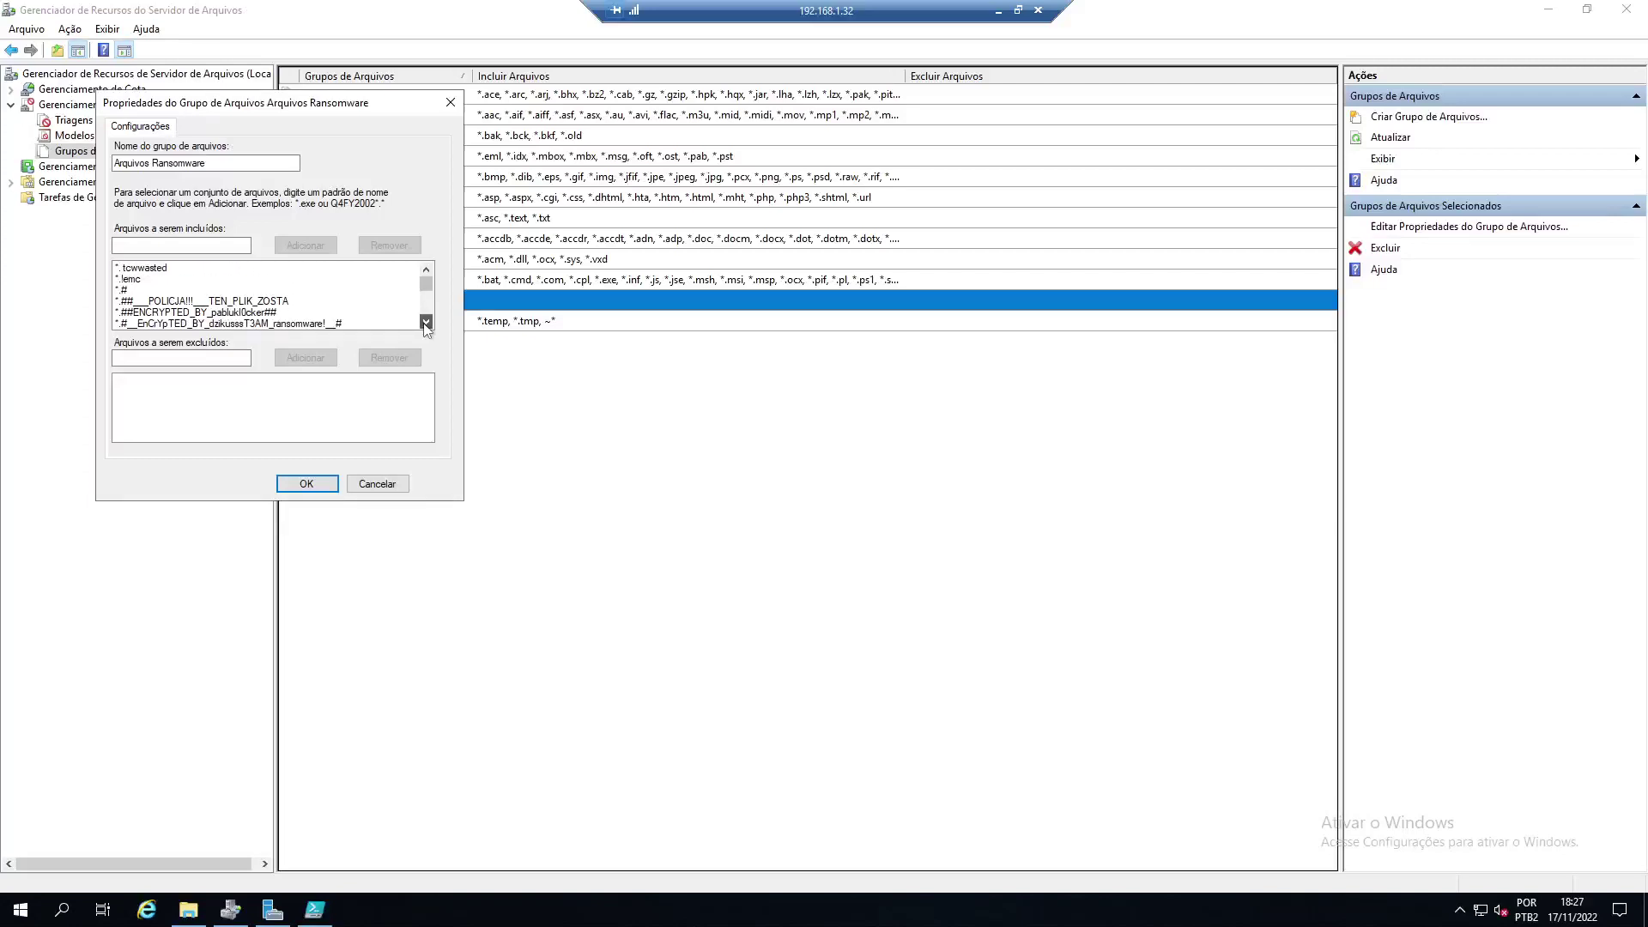
click(426, 322)
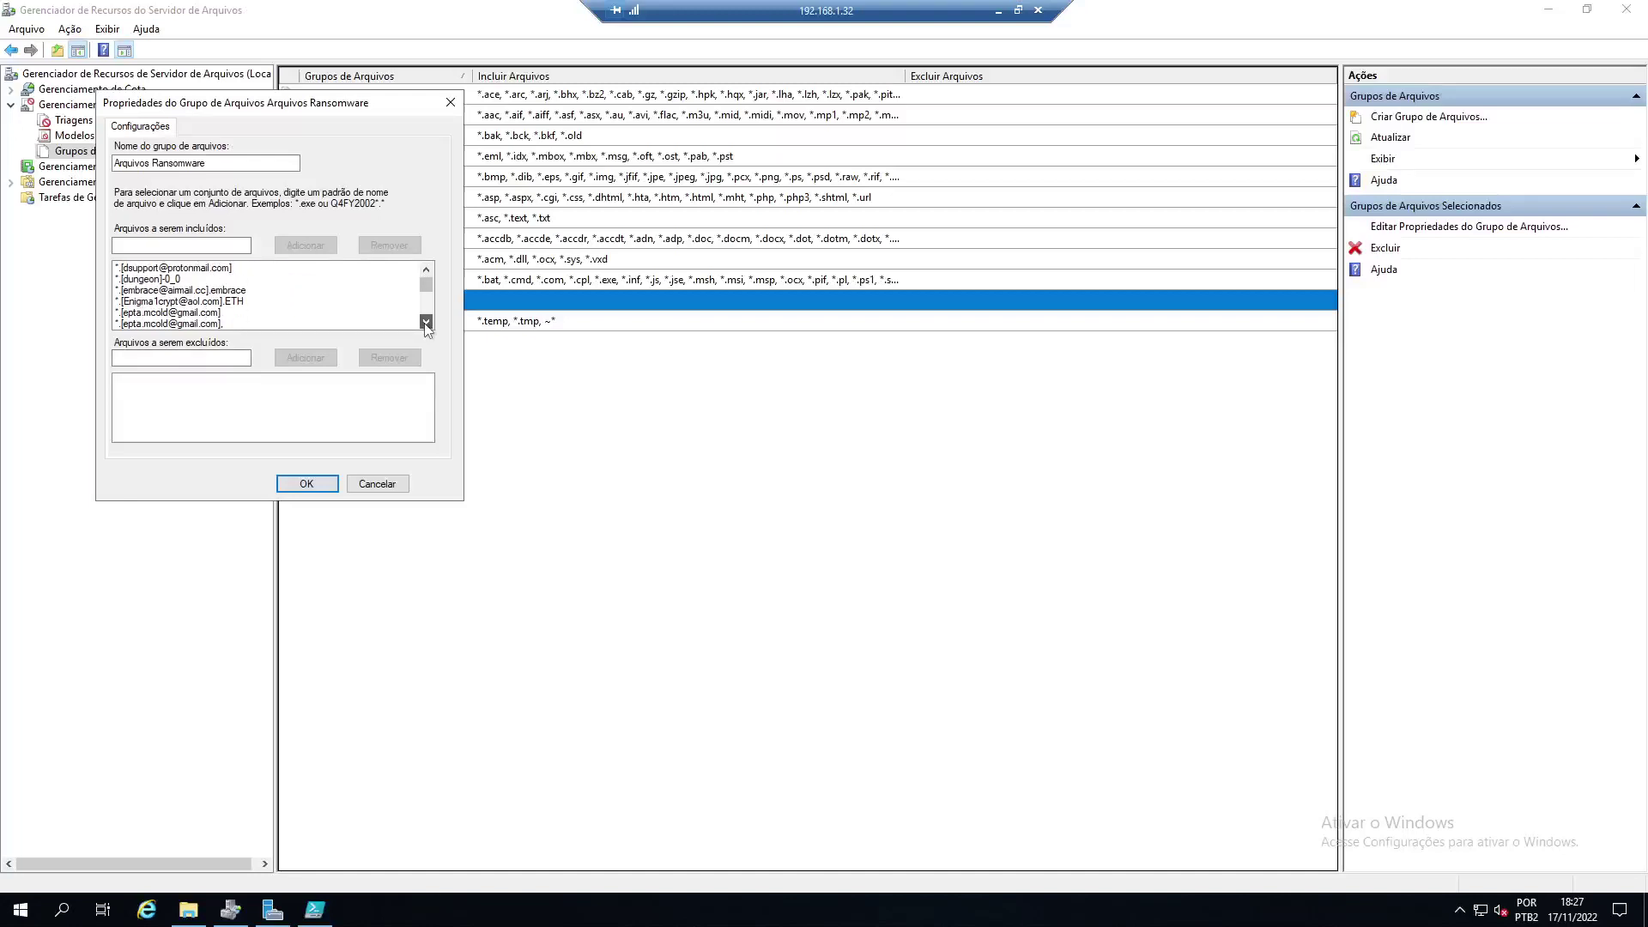
drag(426, 322, 433, 295)
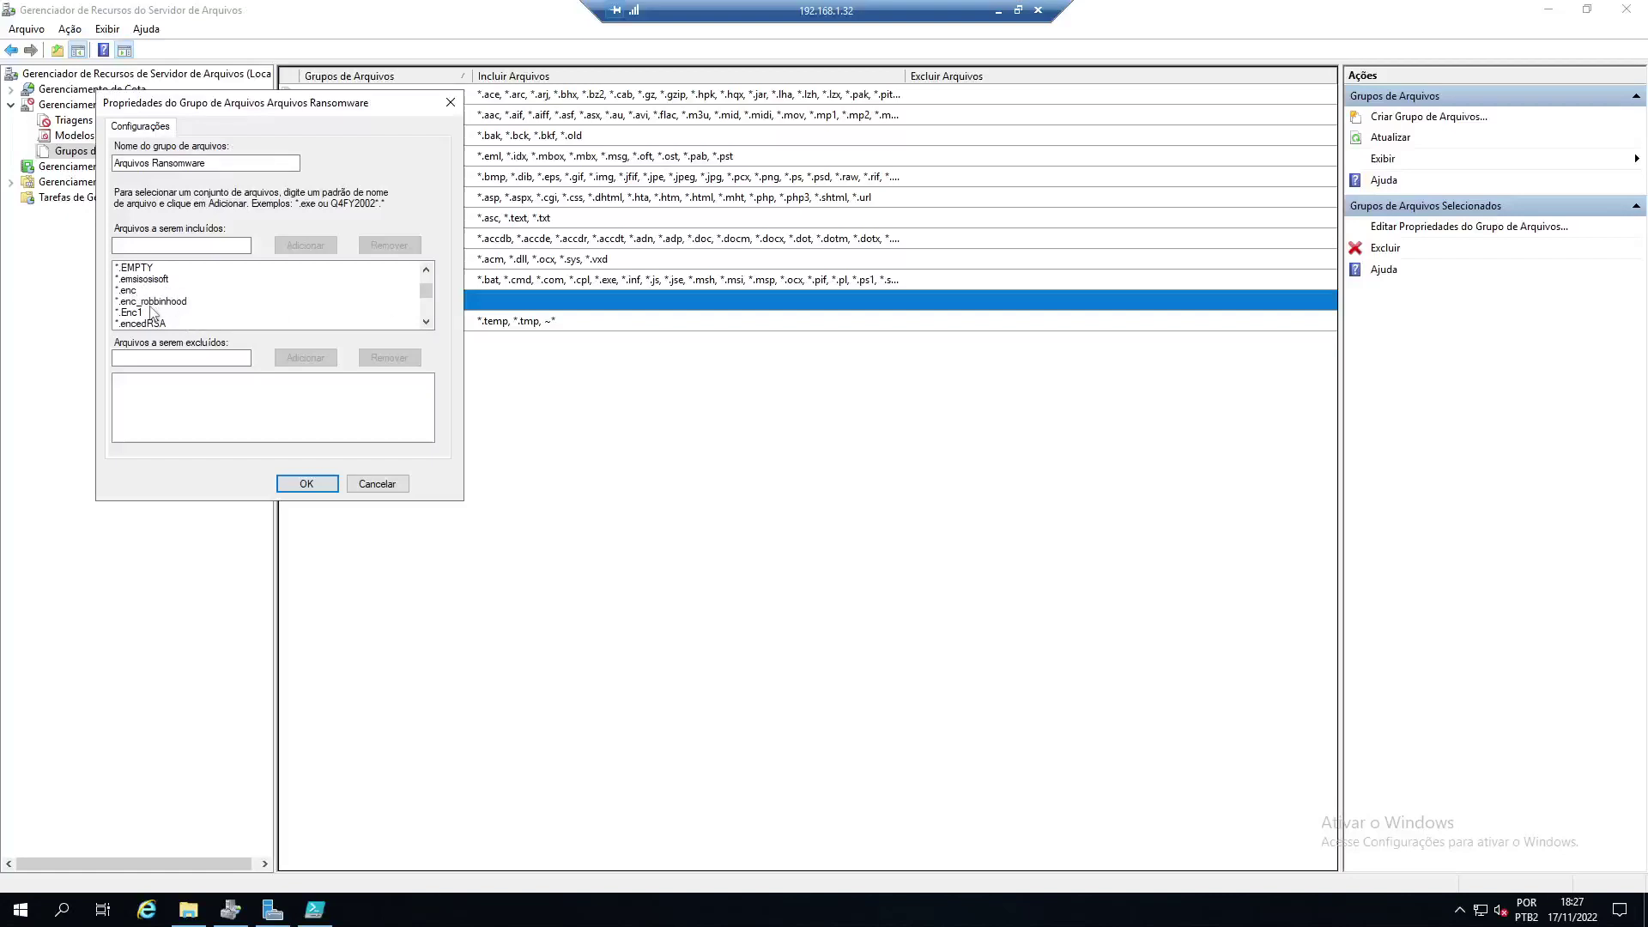
click(372, 484)
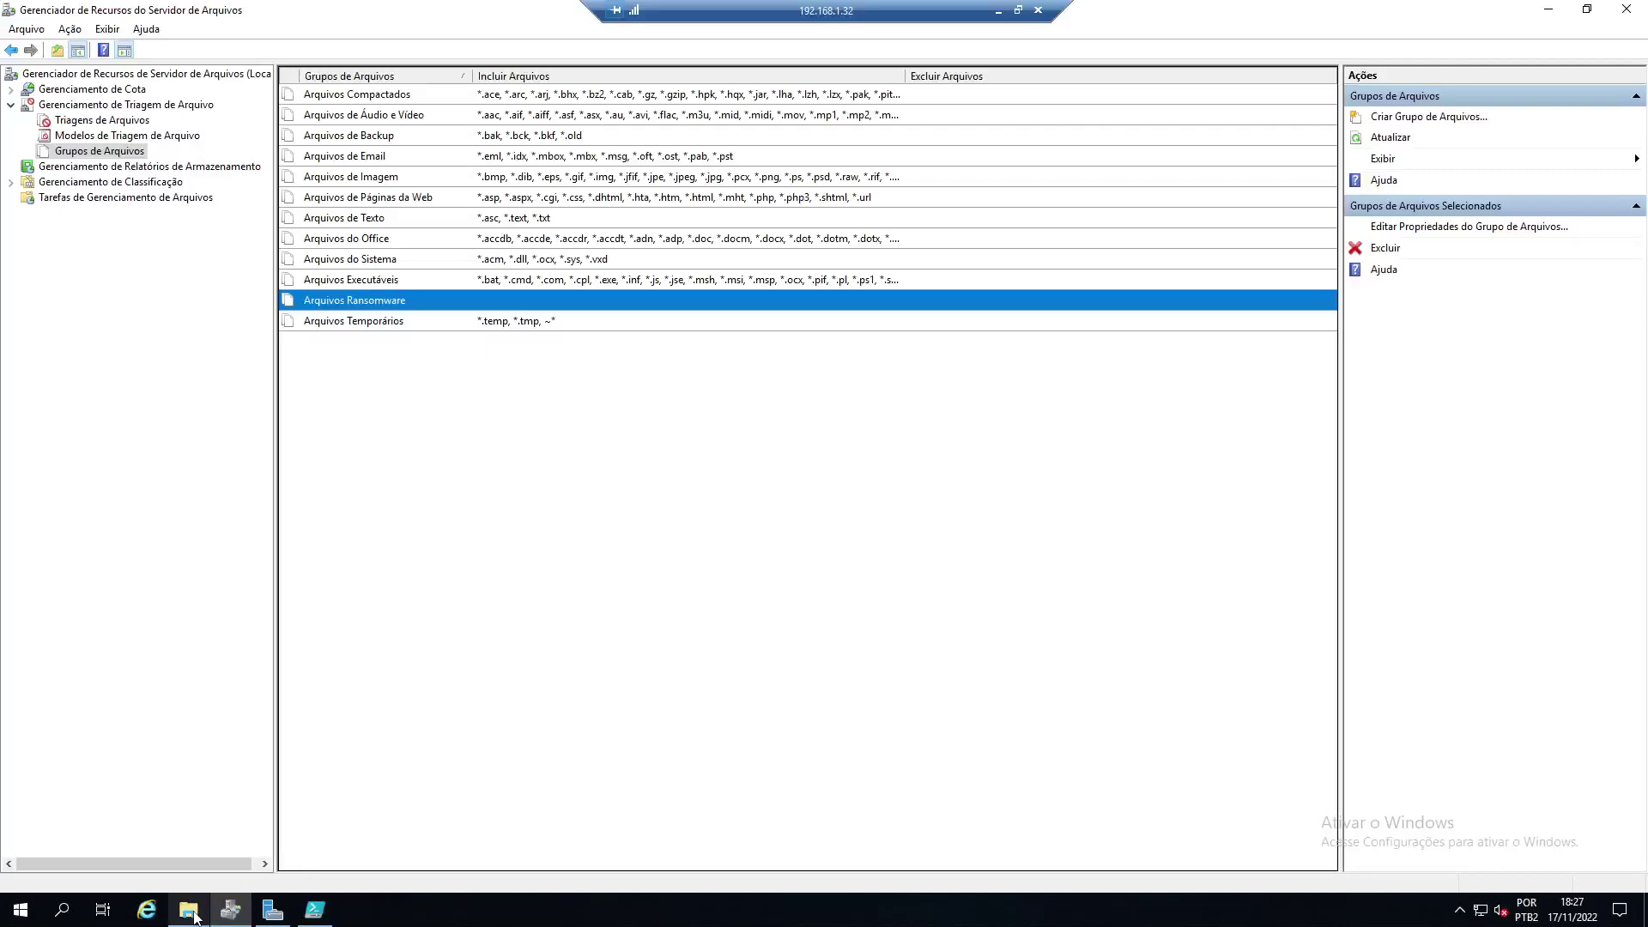
- Switch to File Explorer and open the MIDIAS (D:) drive
click(190, 912)
double_click(507, 254)
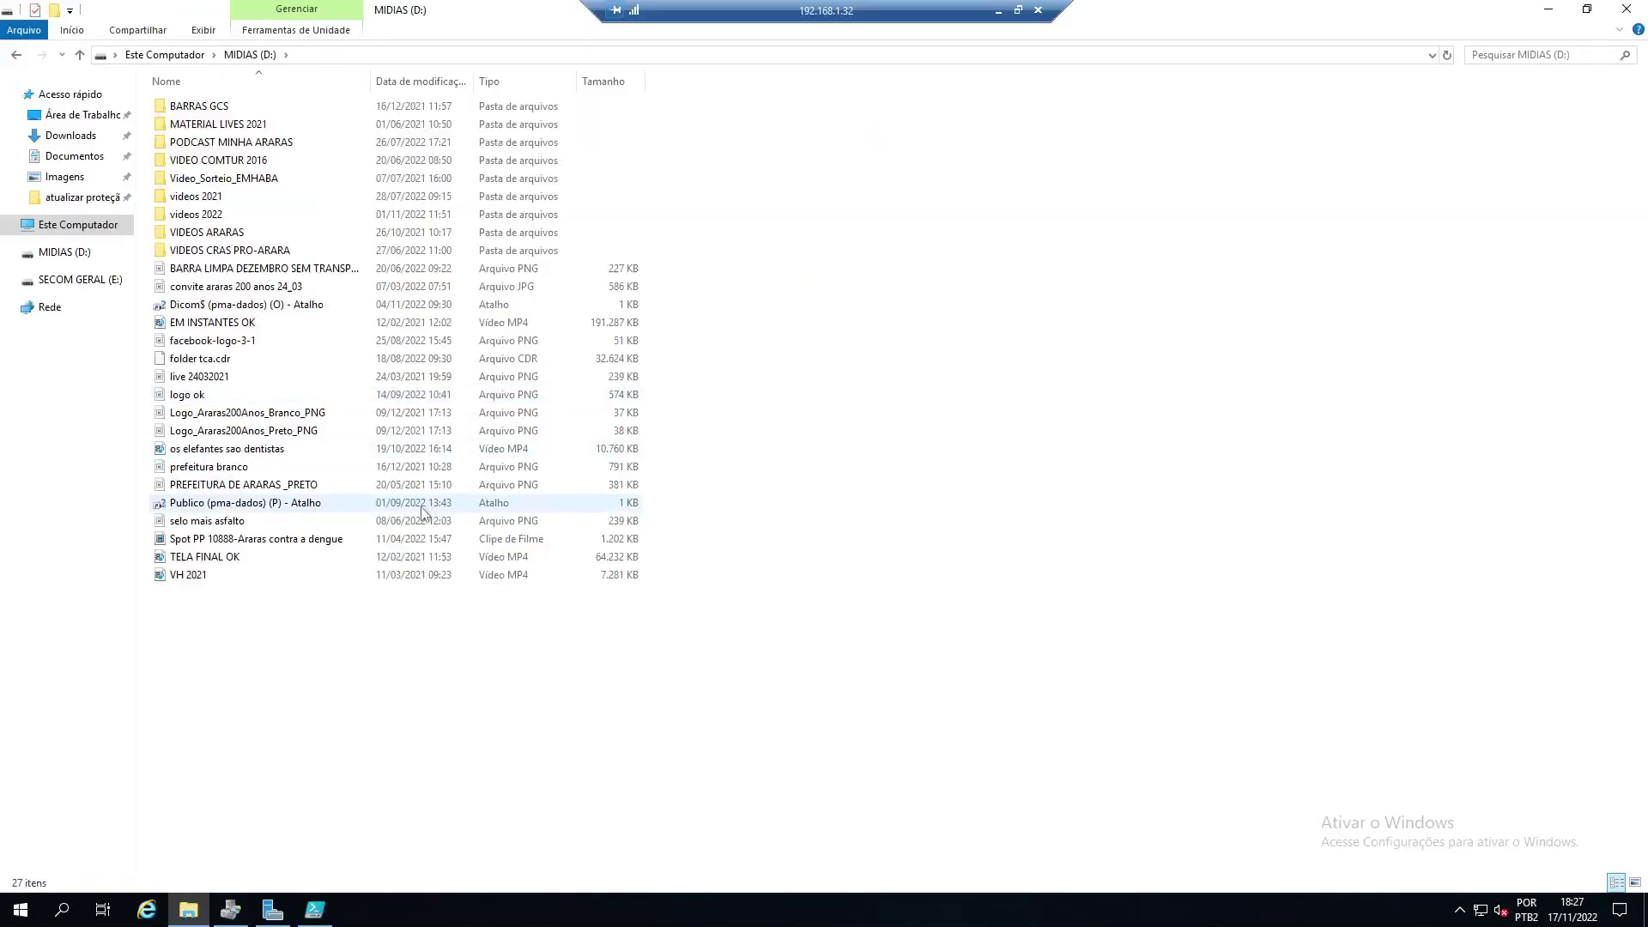
right_click(280, 704)
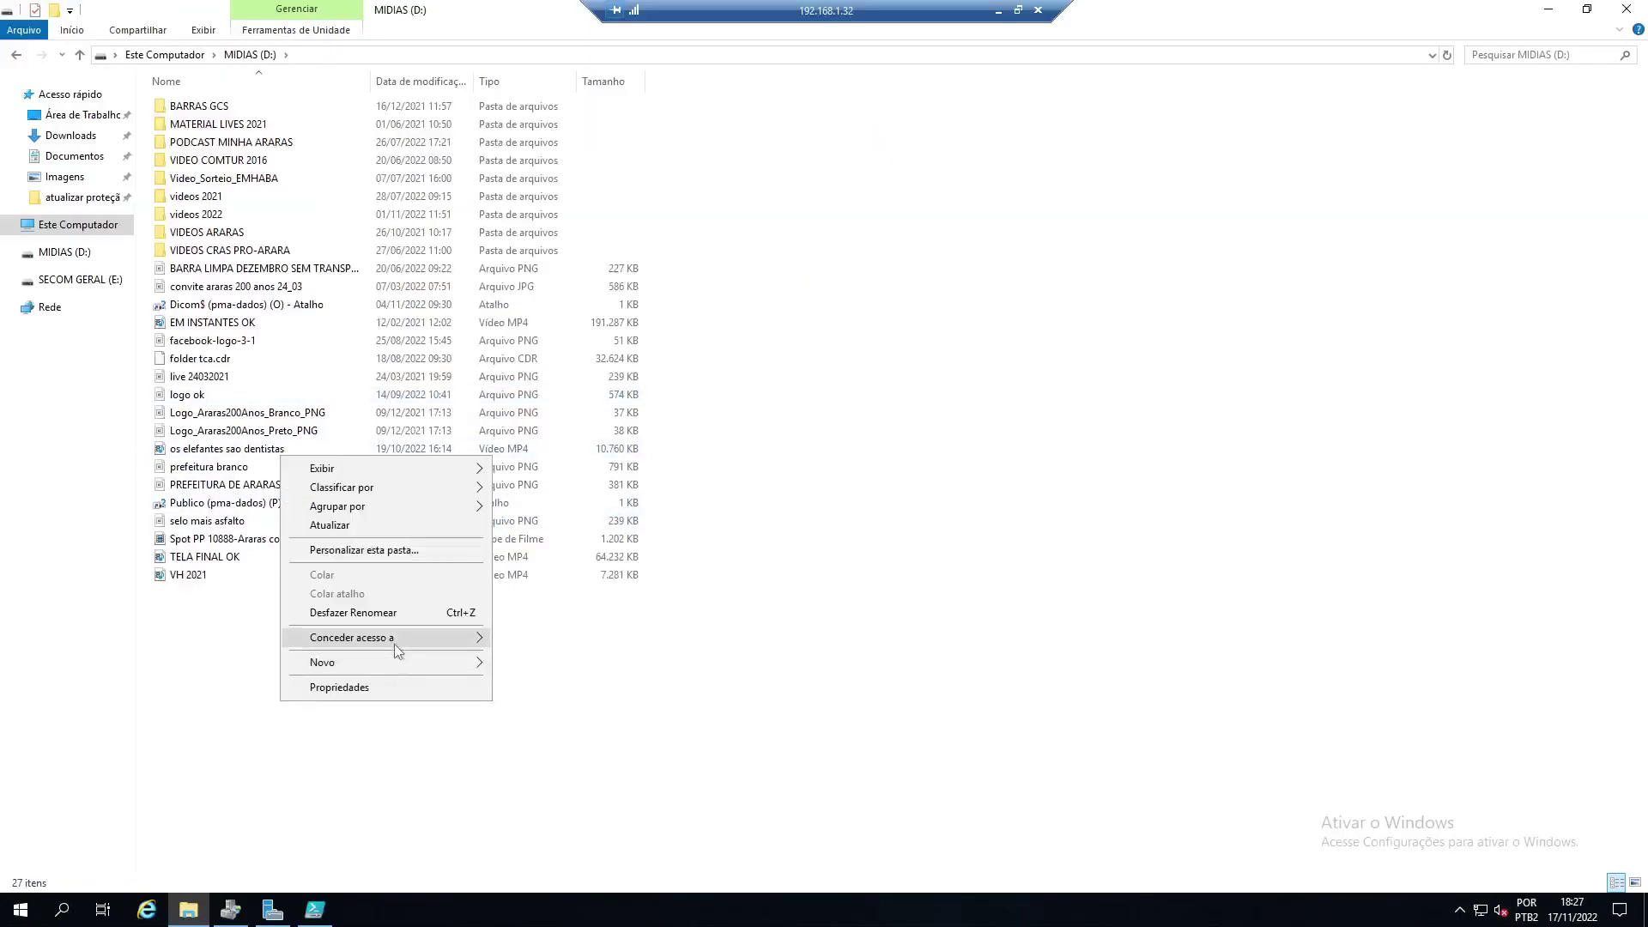
mouse_move(404, 669)
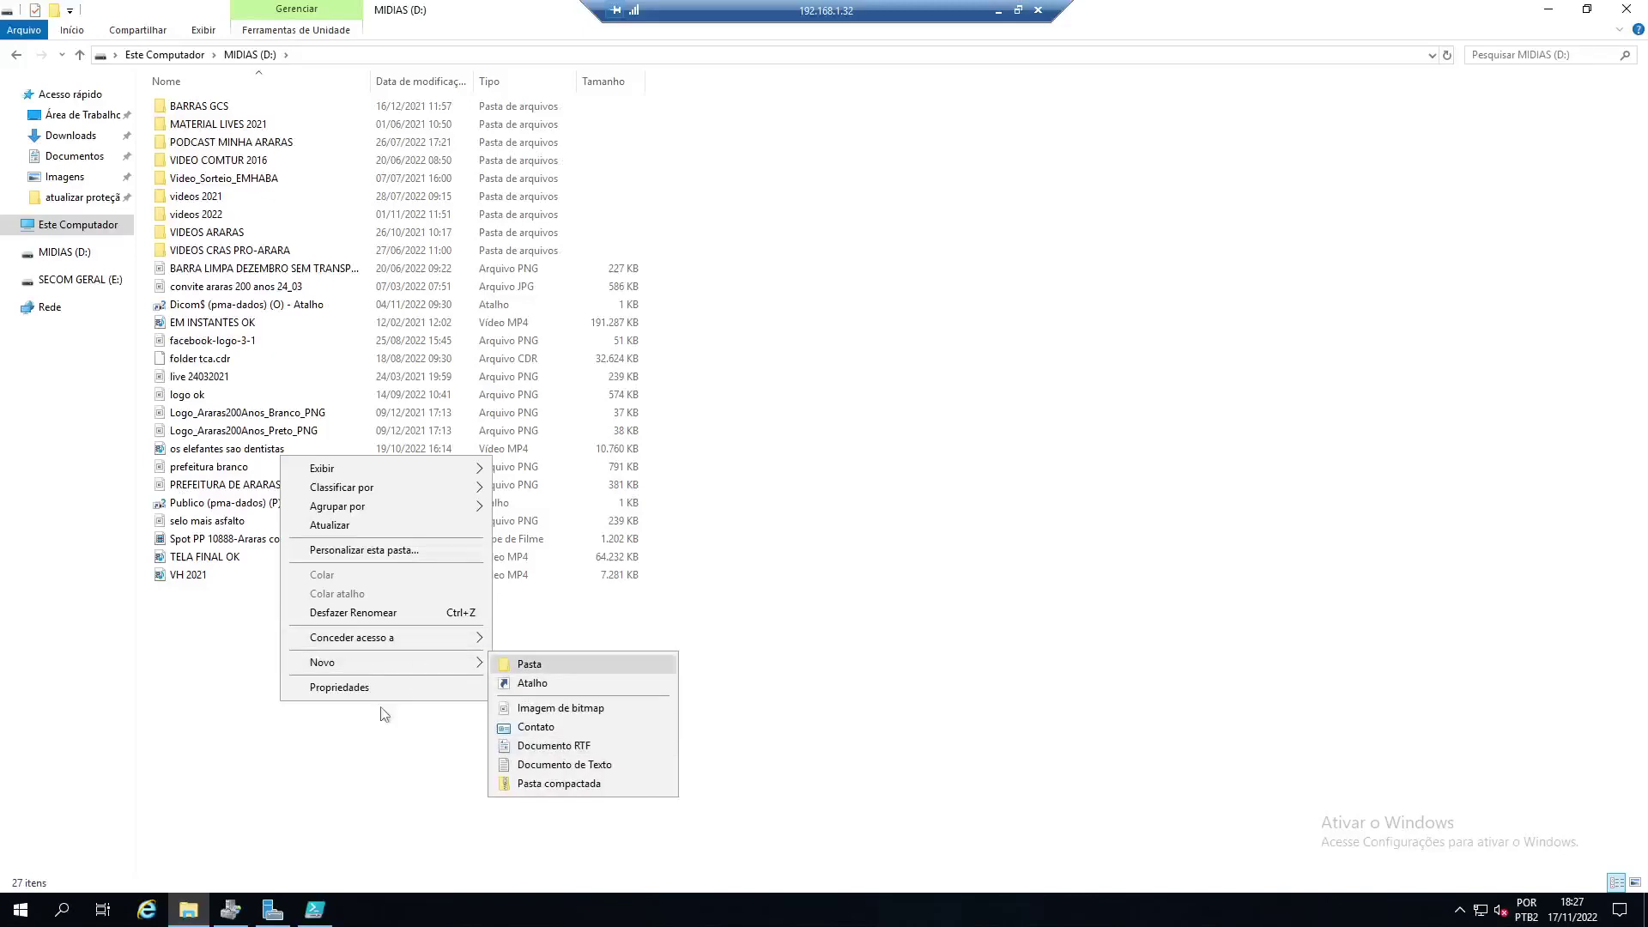
click(359, 800)
- Open Notepad (Bloco de Notas) and write "teste" in the blank document
click(63, 912)
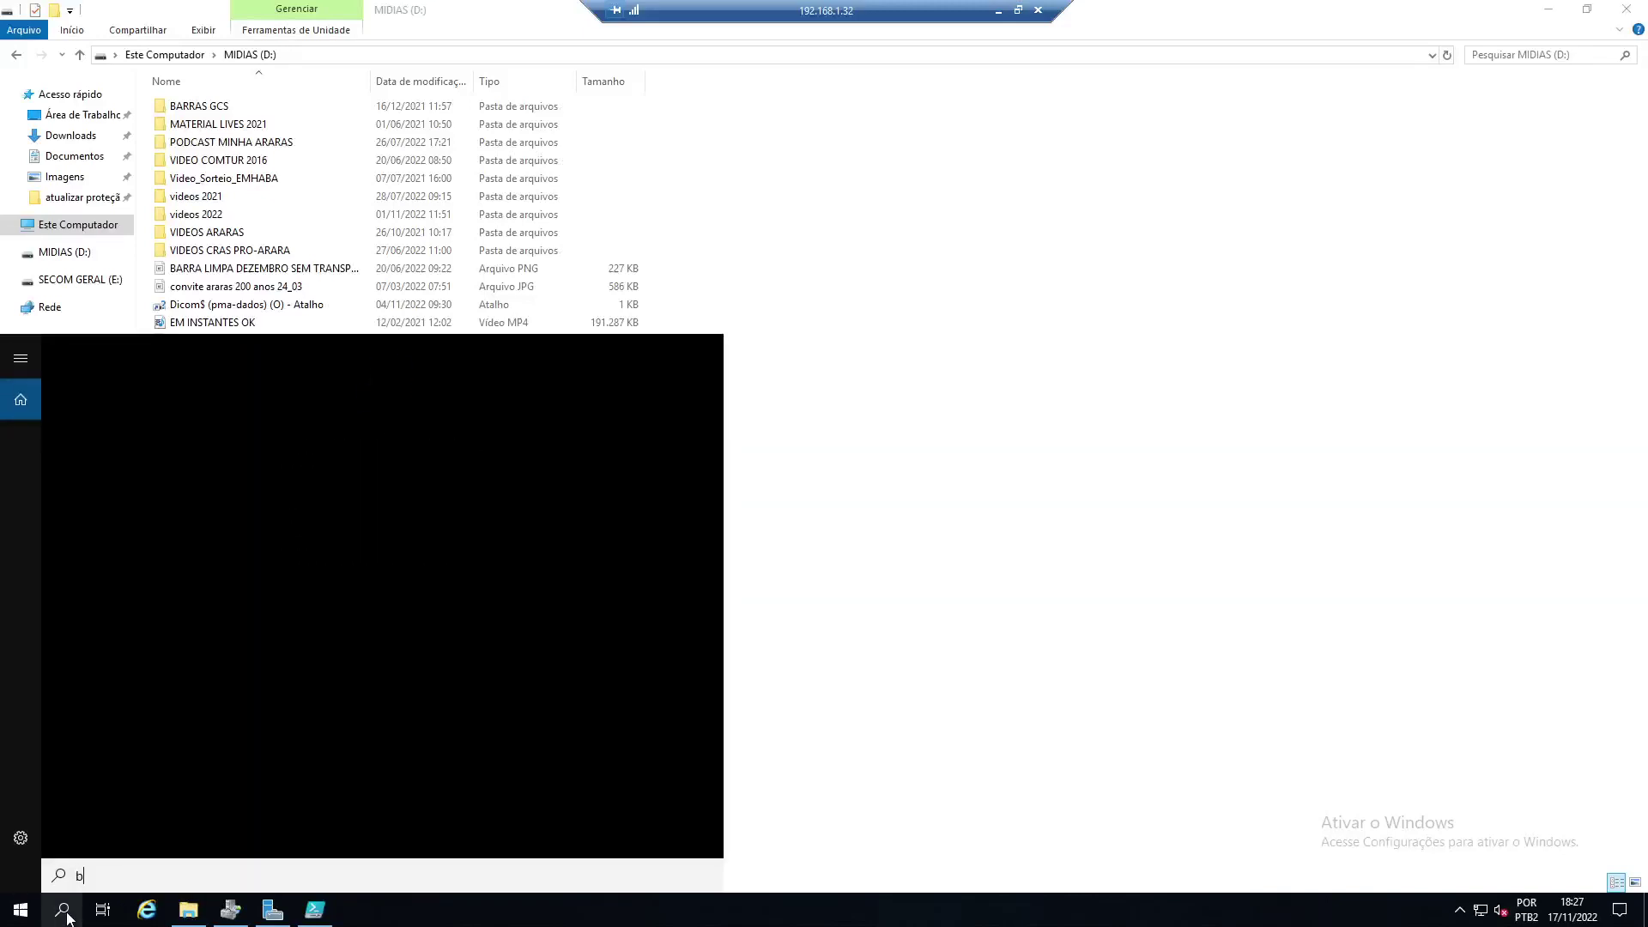
text(bloco)
click(169, 436)
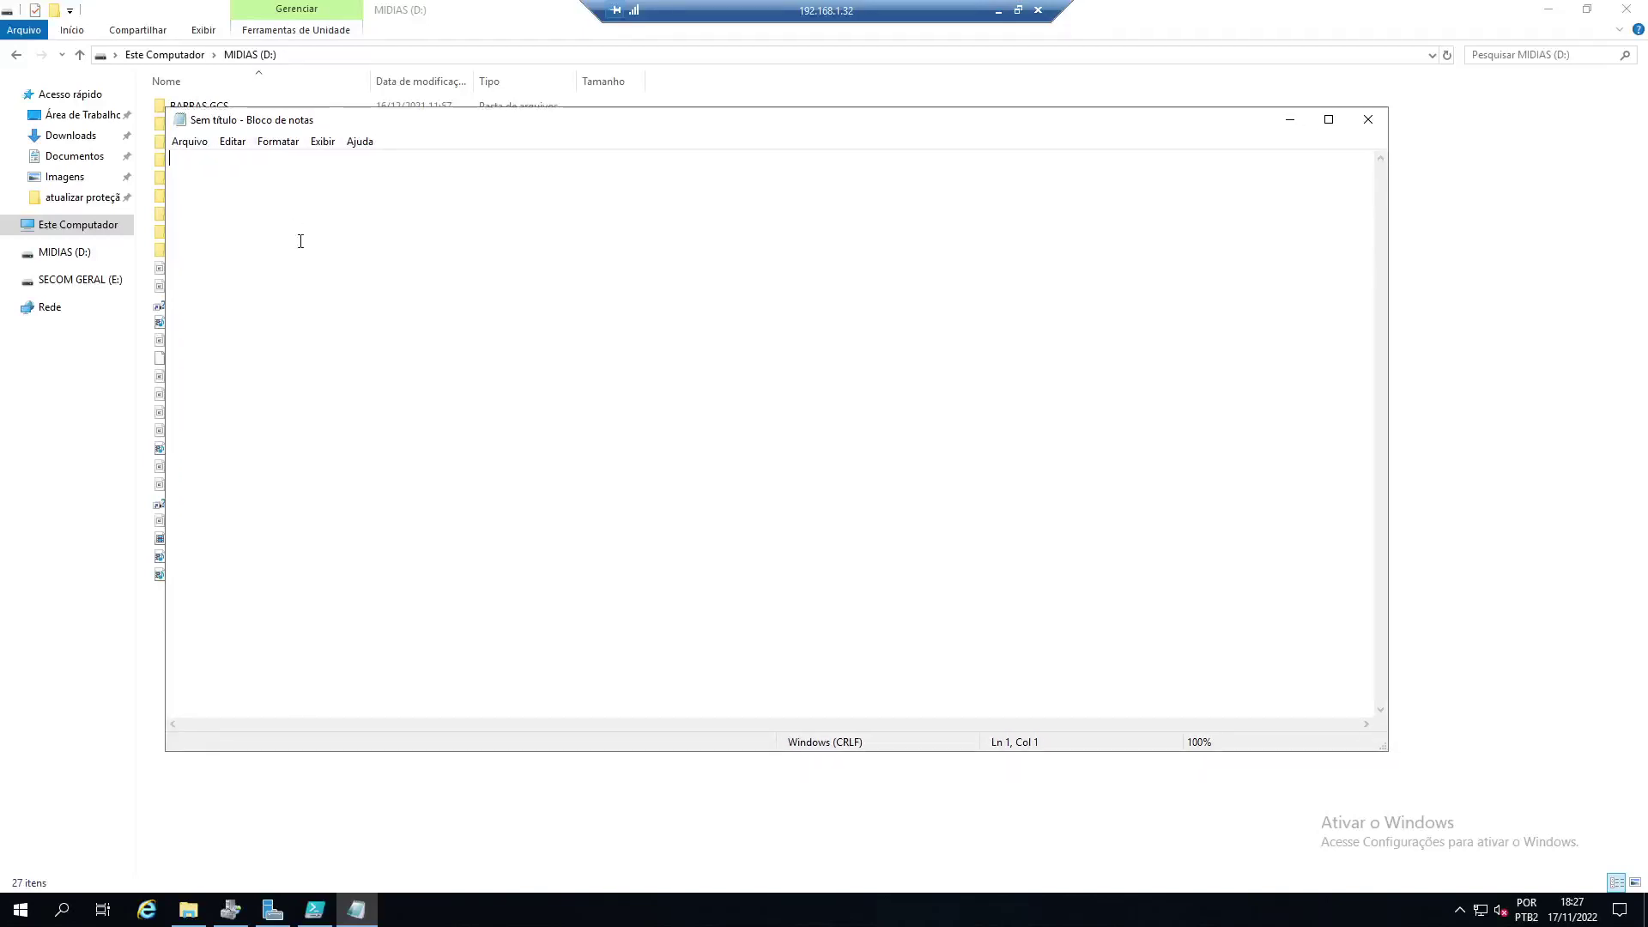
text(teste)
- Try to save the document on MIDIAS (D:) as "teste.enc" with the file type set to all files
click(189, 141)
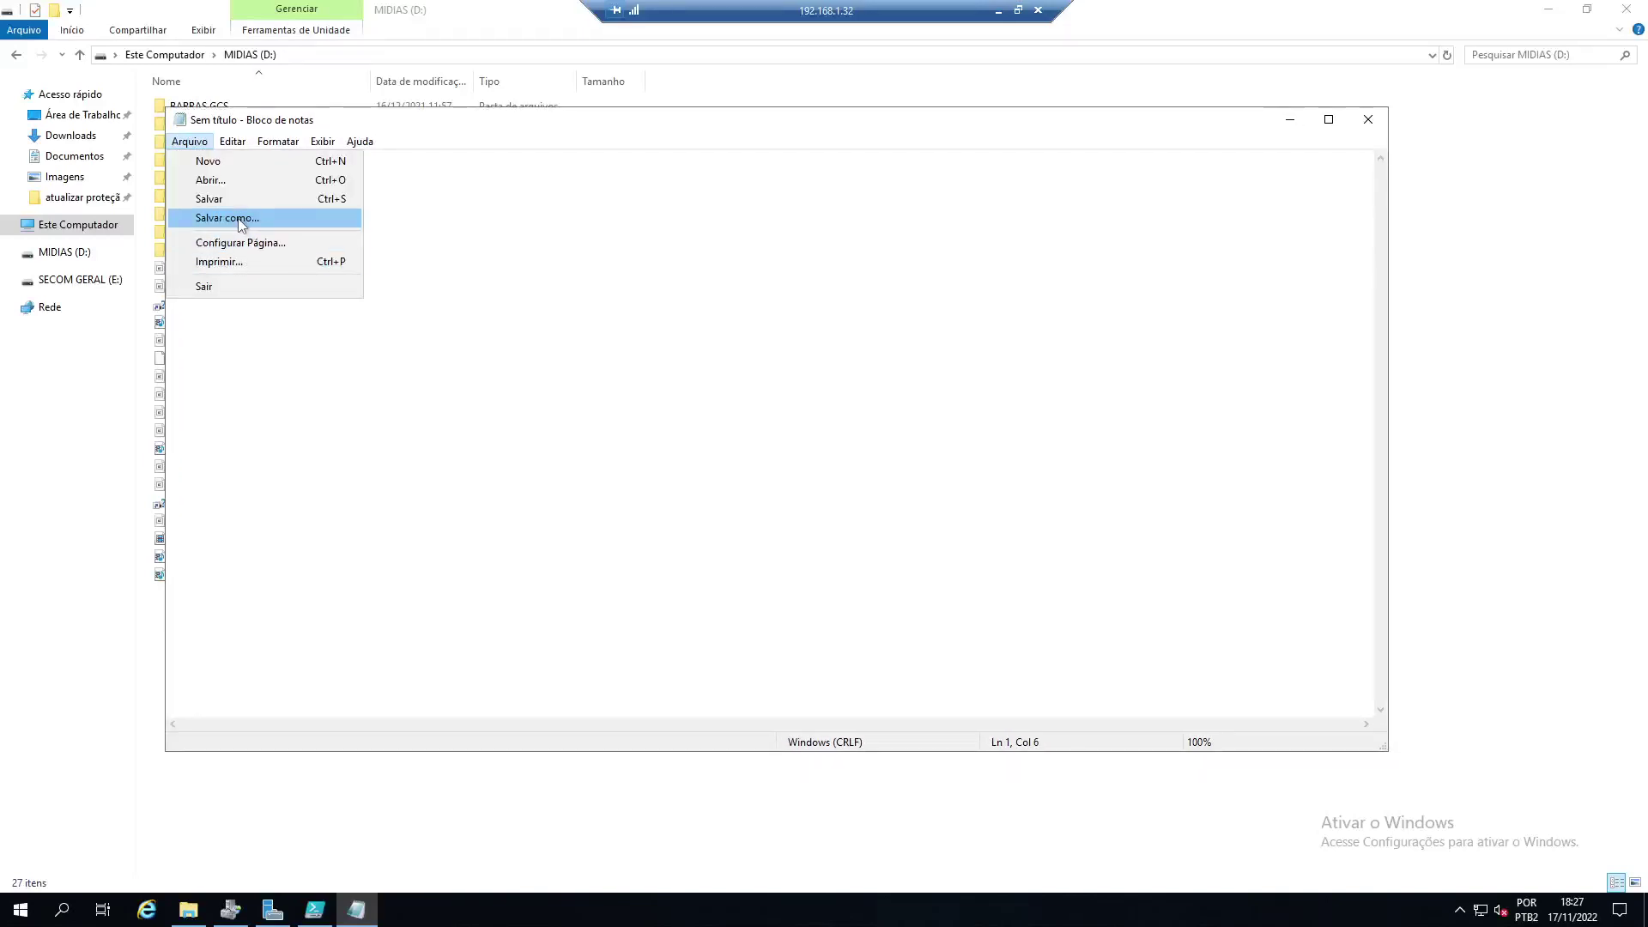
click(232, 218)
click(254, 418)
click(360, 547)
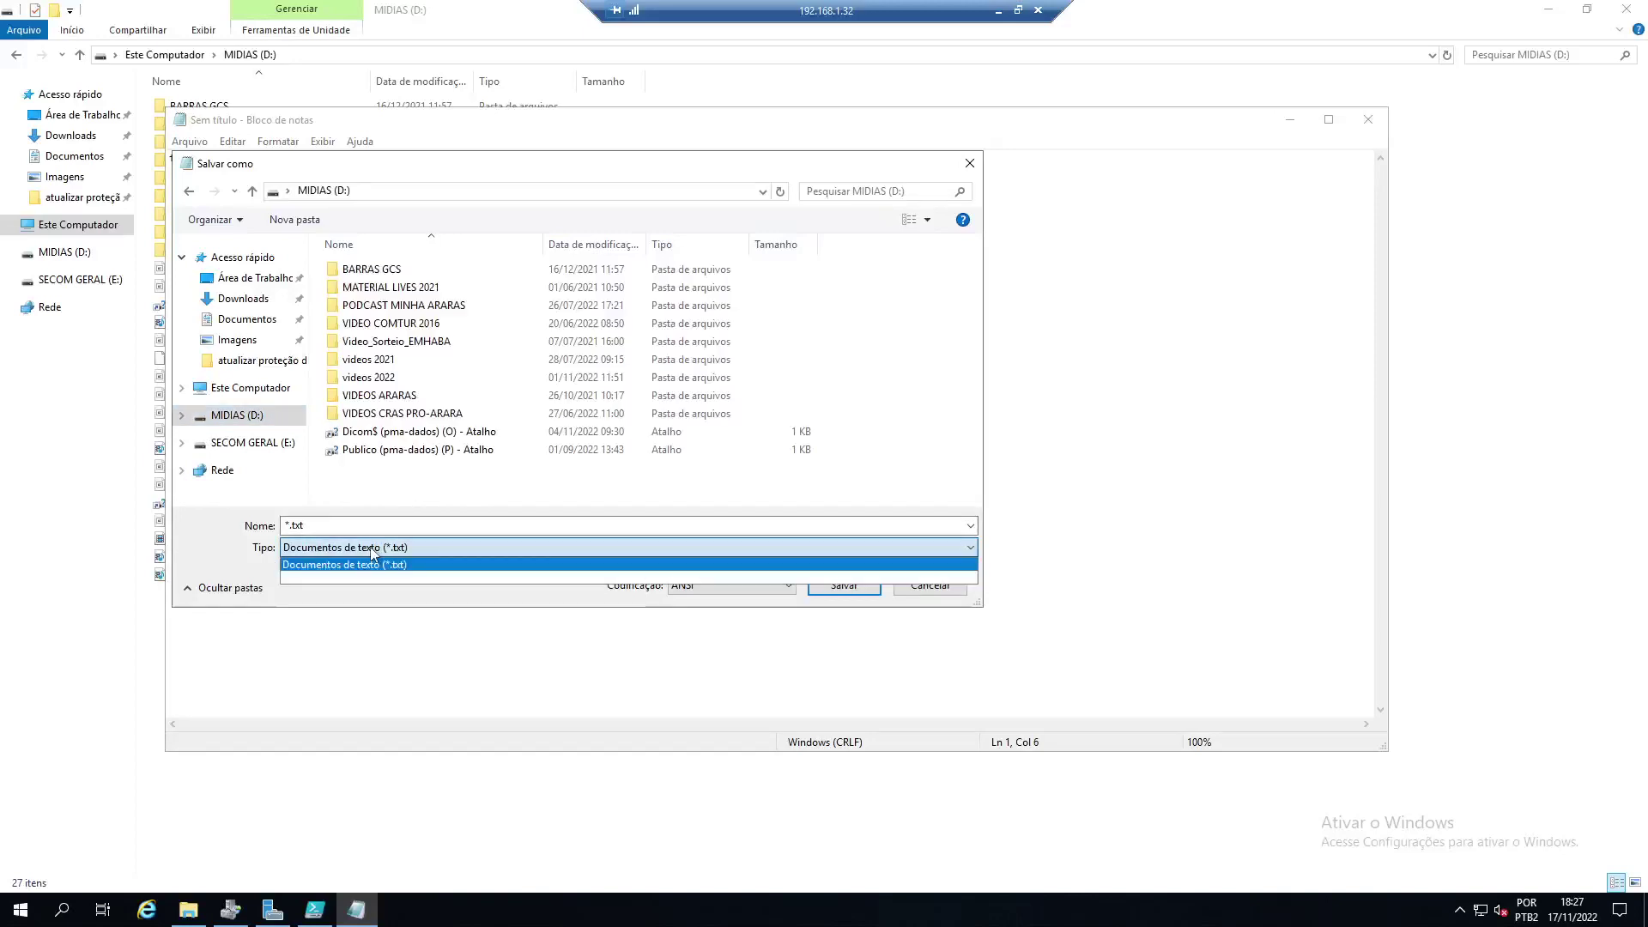
click(359, 578)
click(365, 525)
key(BackSpace)
key(BackSpace)
key(BackSpace)
key(BackSpace)
key(BackSpace)
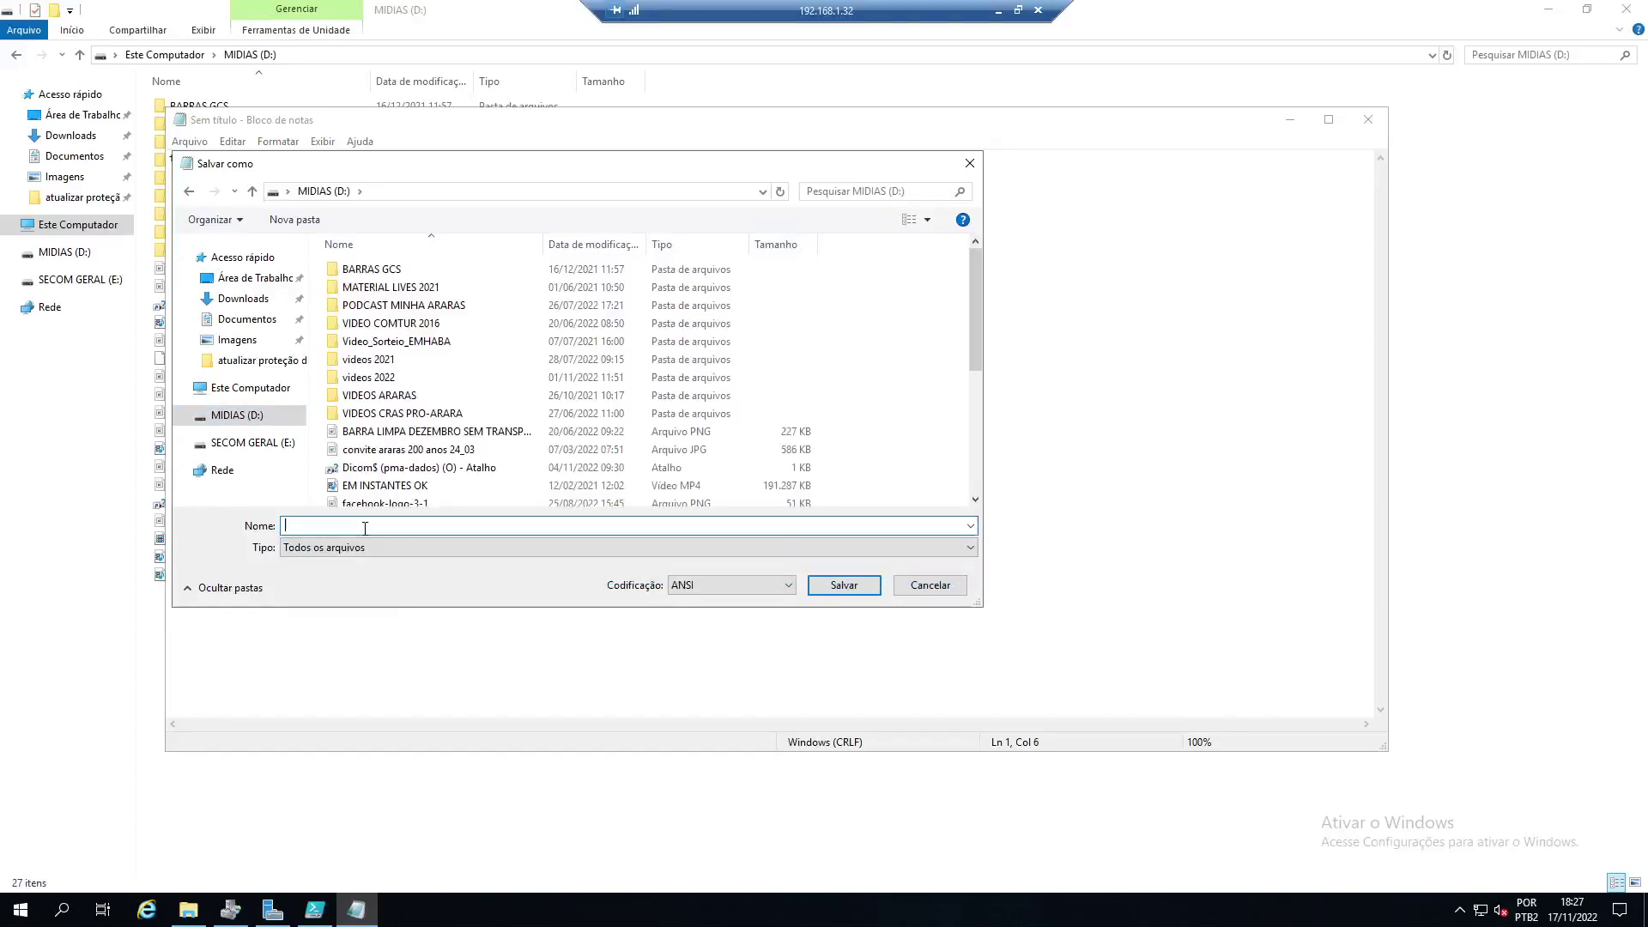
text(teste.enc)
key(Return)
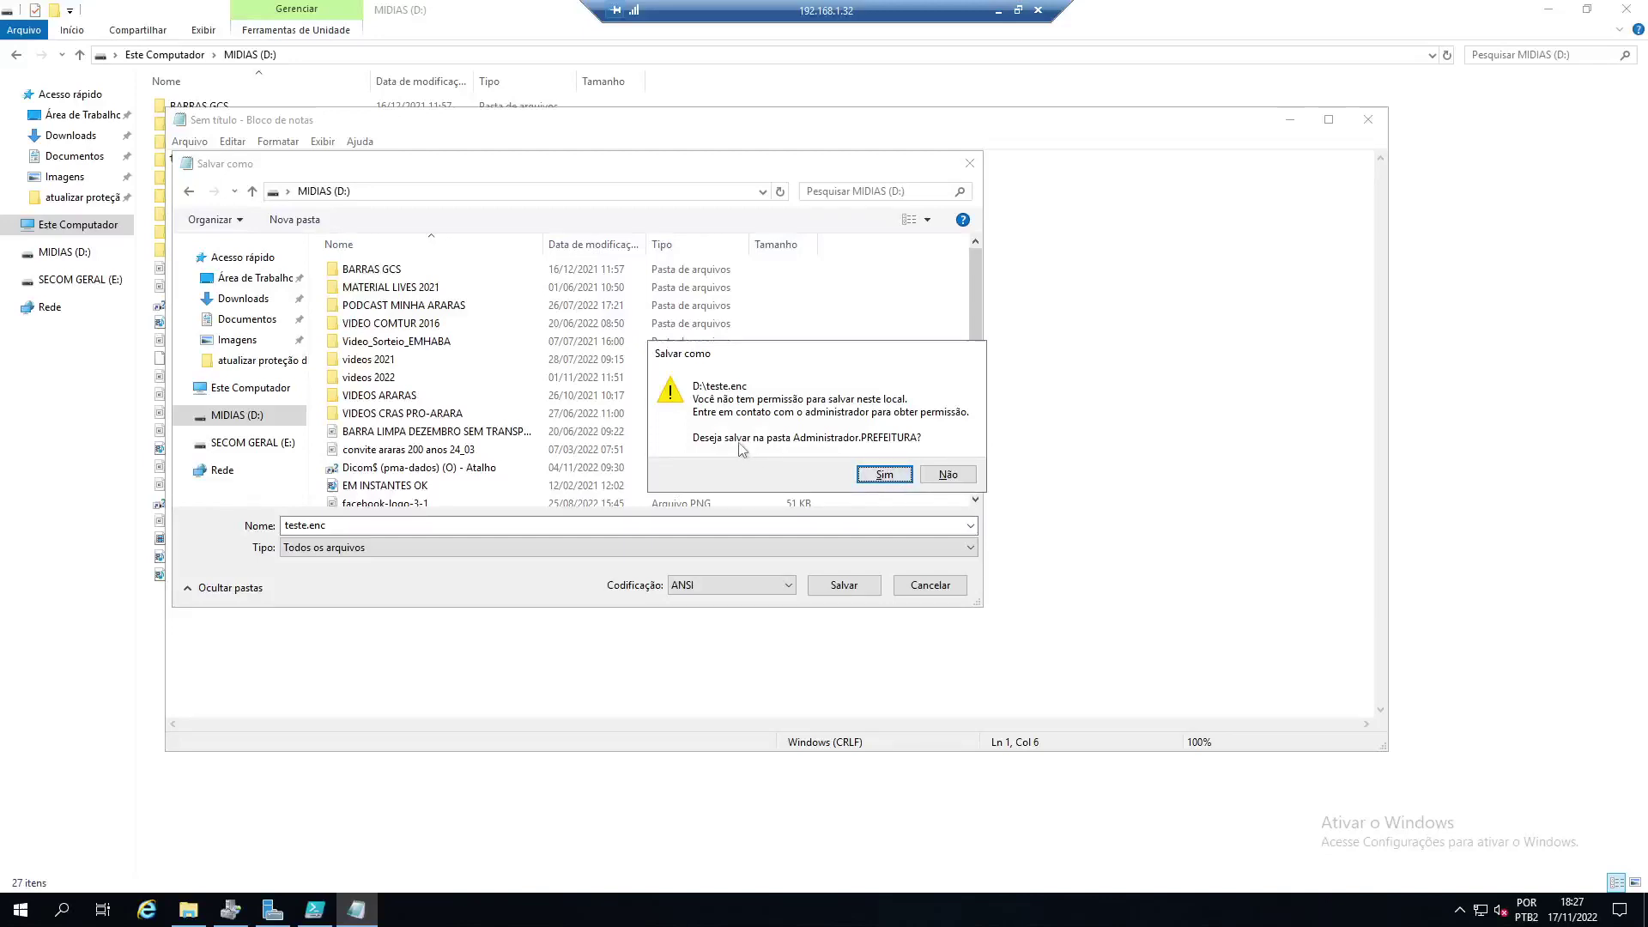
- Decline saving to the alternative folder, cancel the save and close Notepad, discarding the text
click(951, 476)
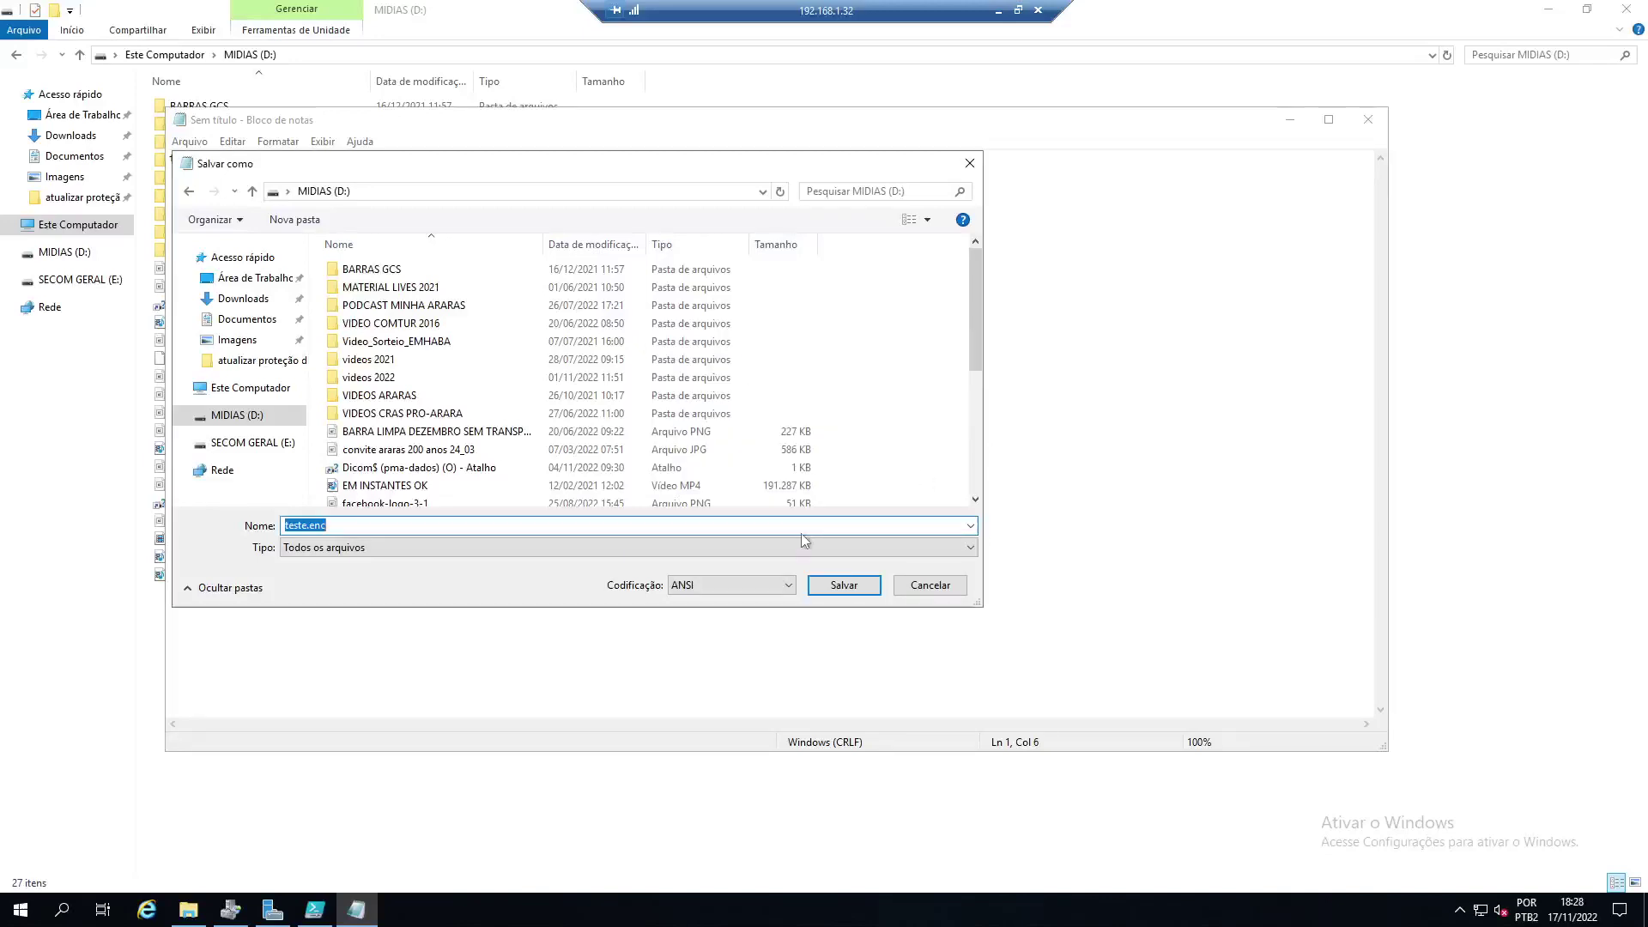
click(934, 584)
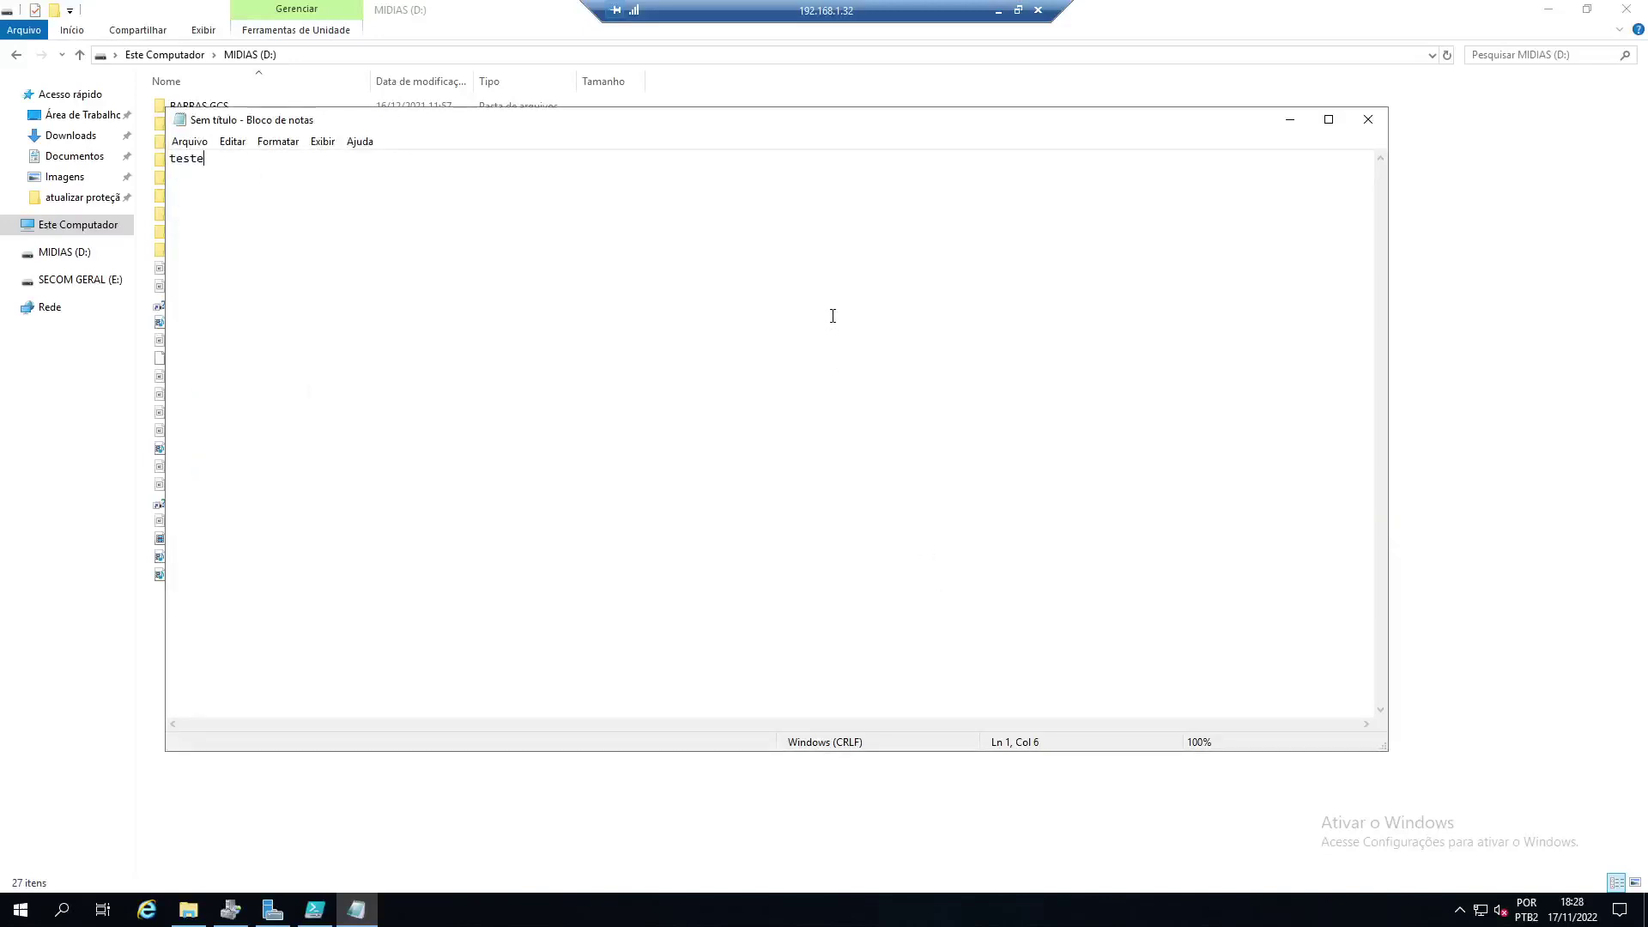
click(1368, 120)
click(837, 457)
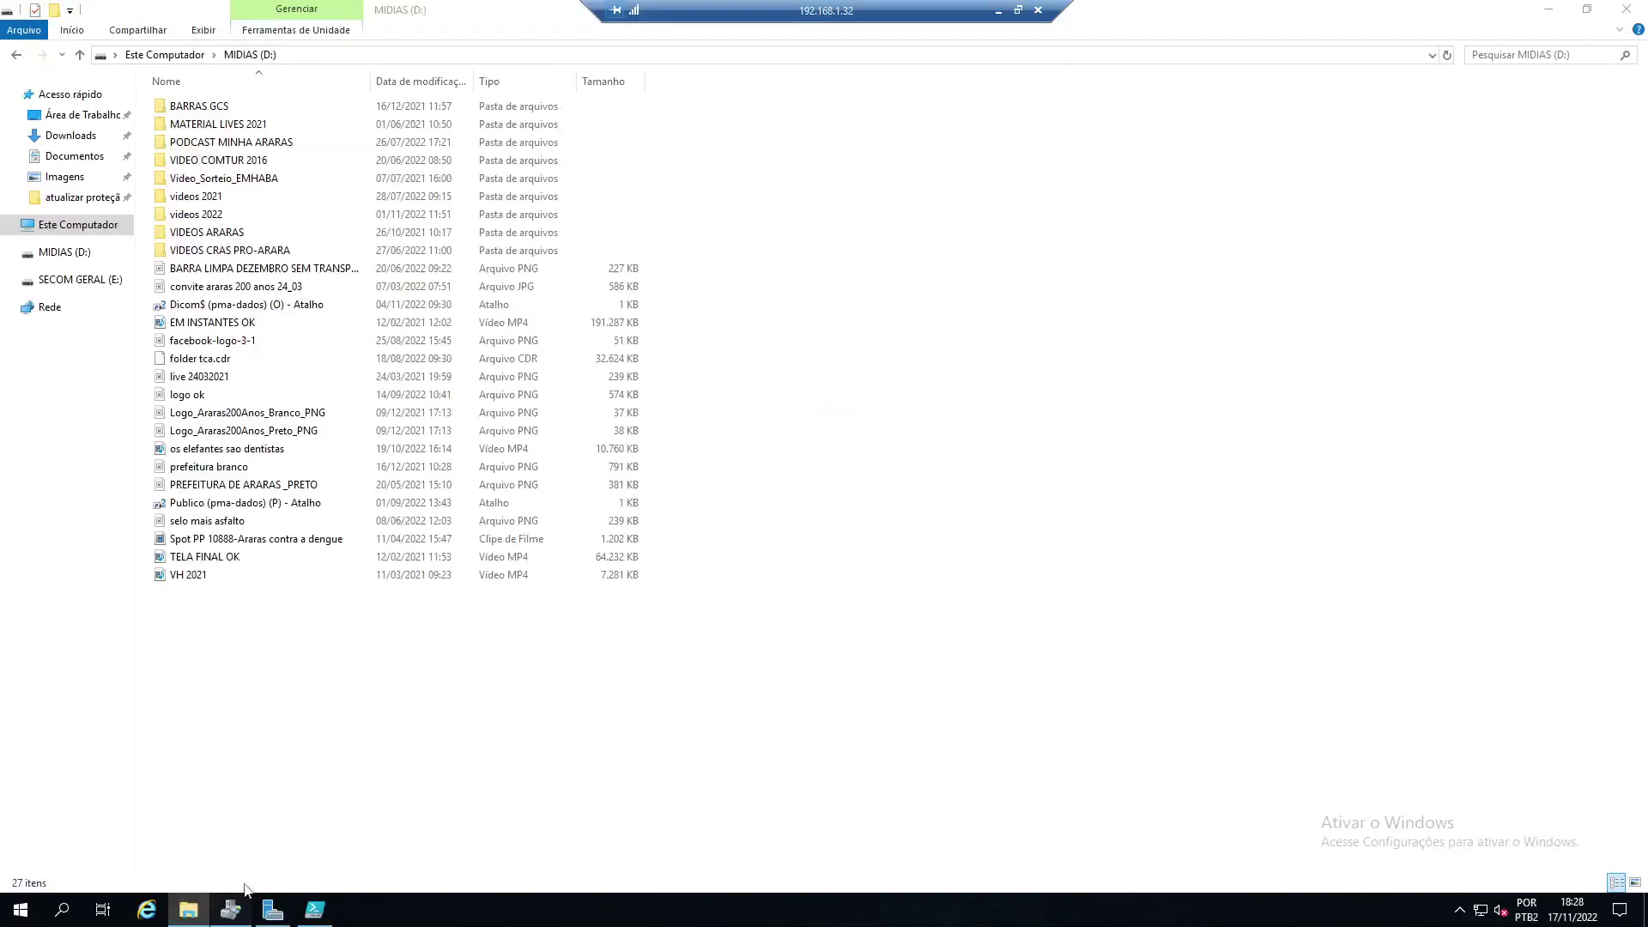
- Switch to File Server Resource Manager and delete the file screens on D:\ and E:\
click(230, 910)
click(128, 122)
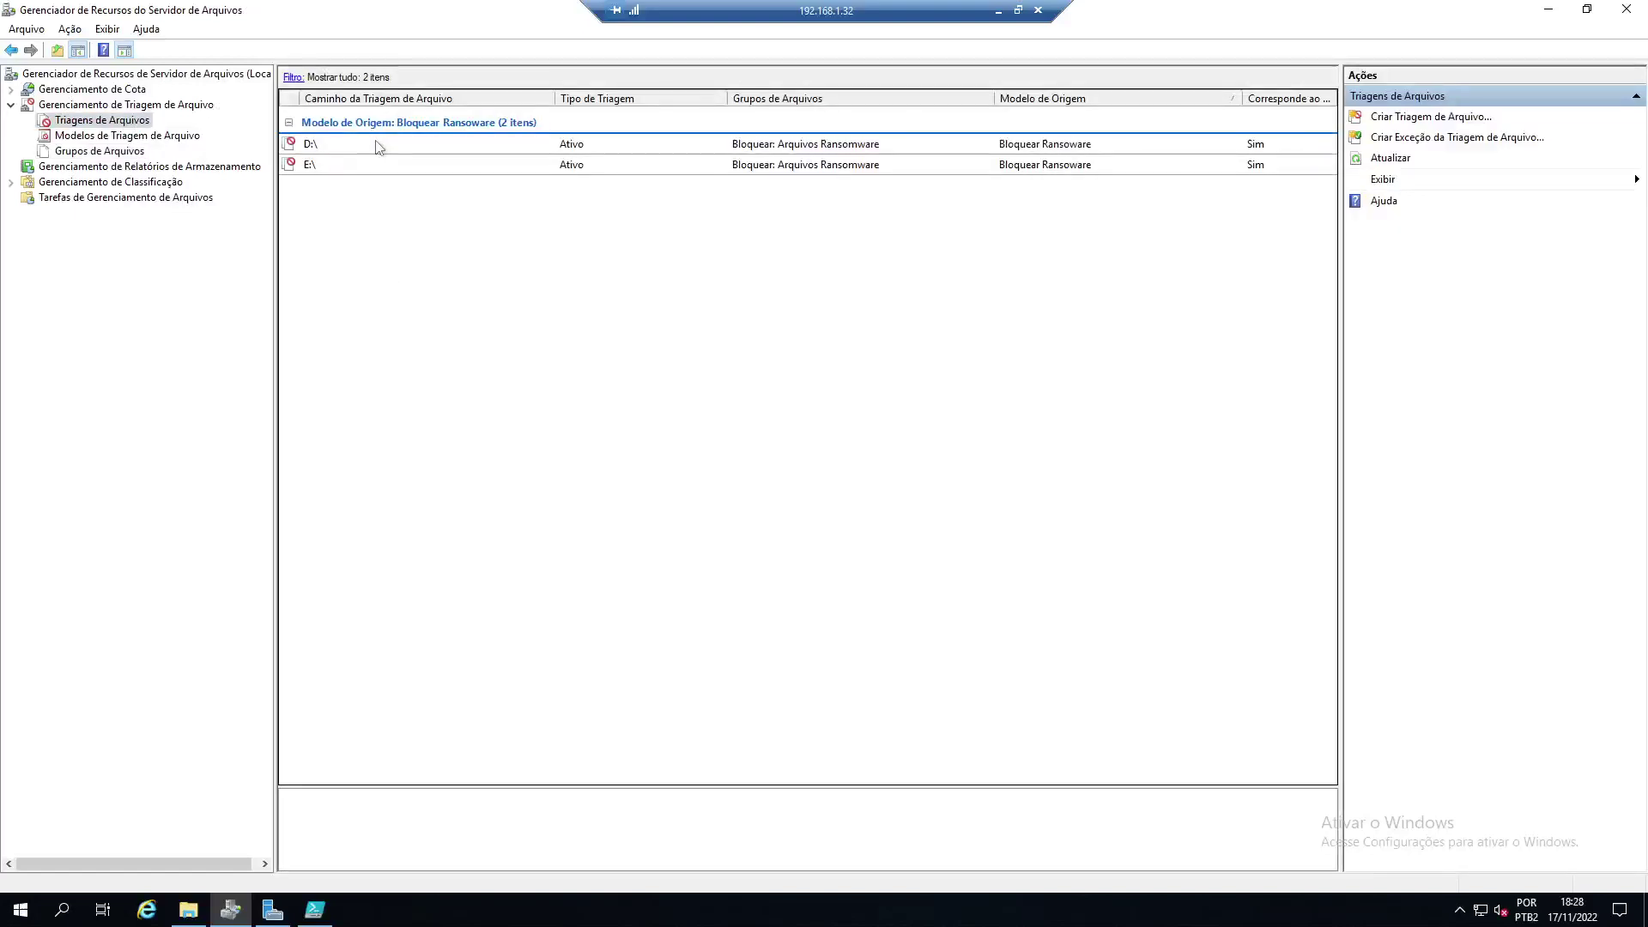
click(464, 148)
key(Delete)
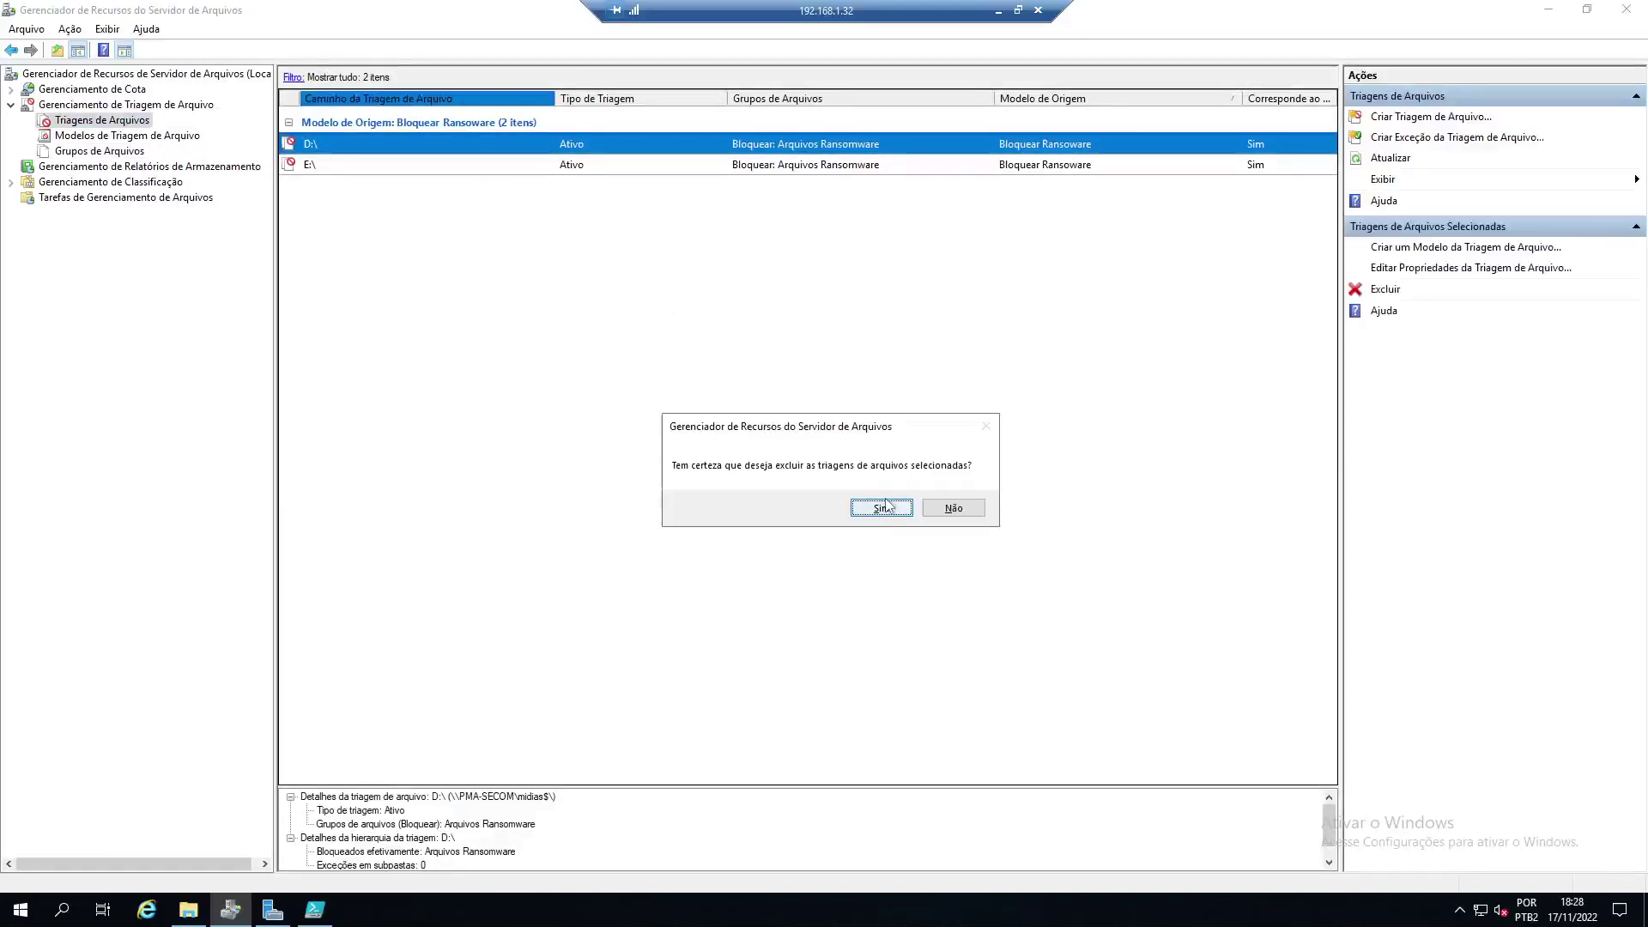
click(890, 506)
key(Delete)
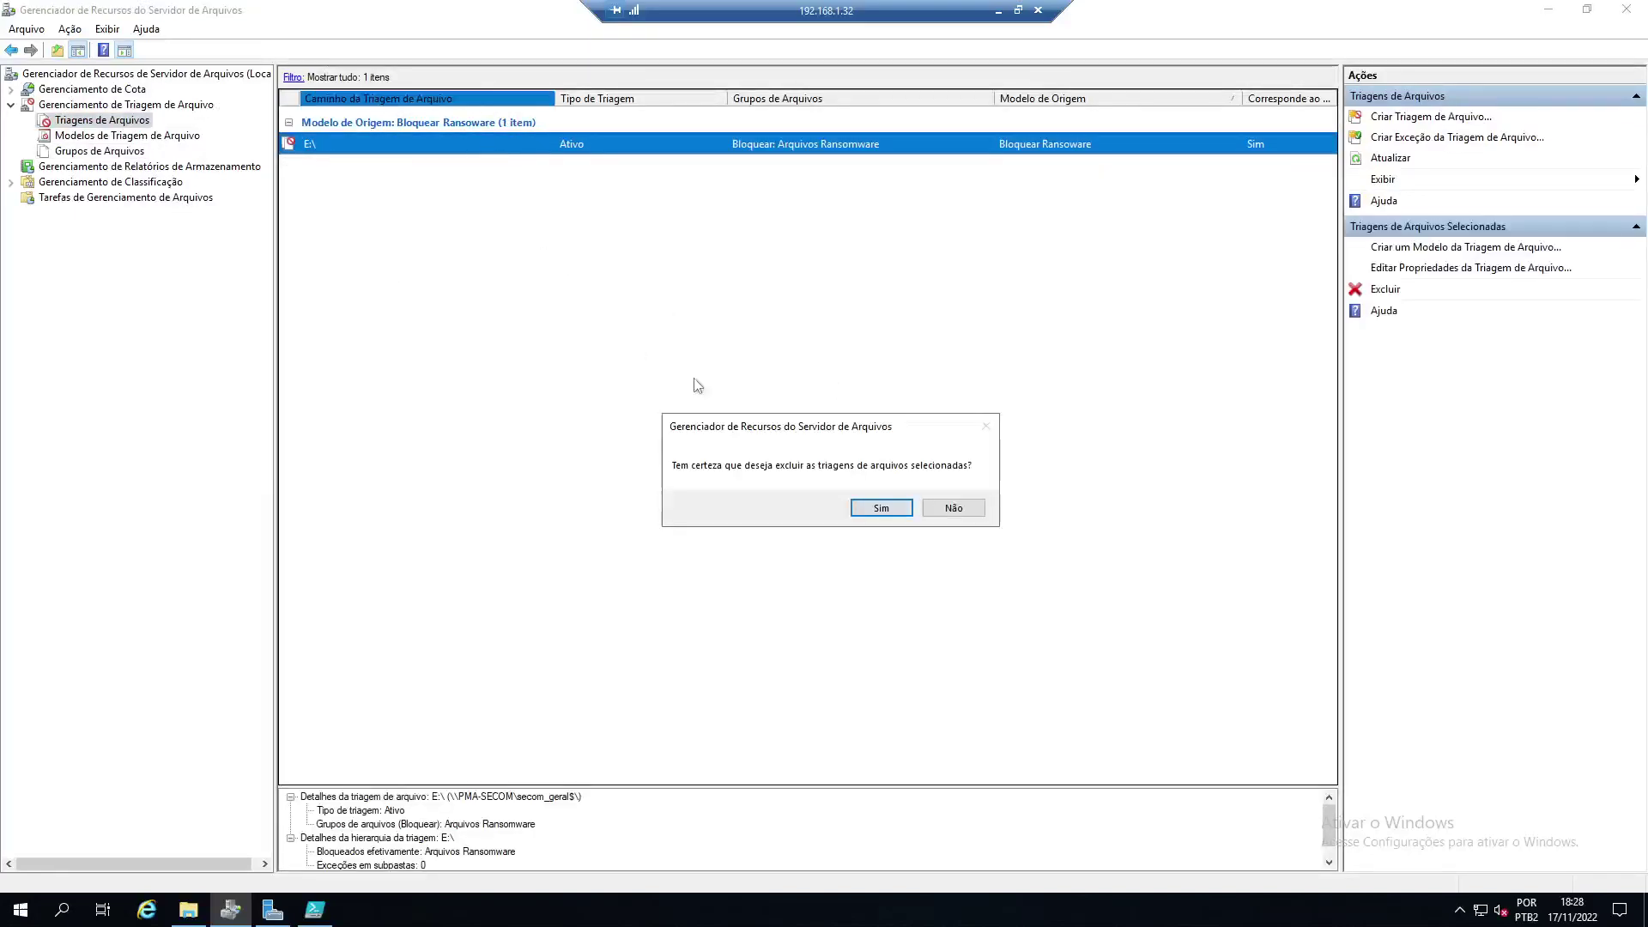
click(884, 508)
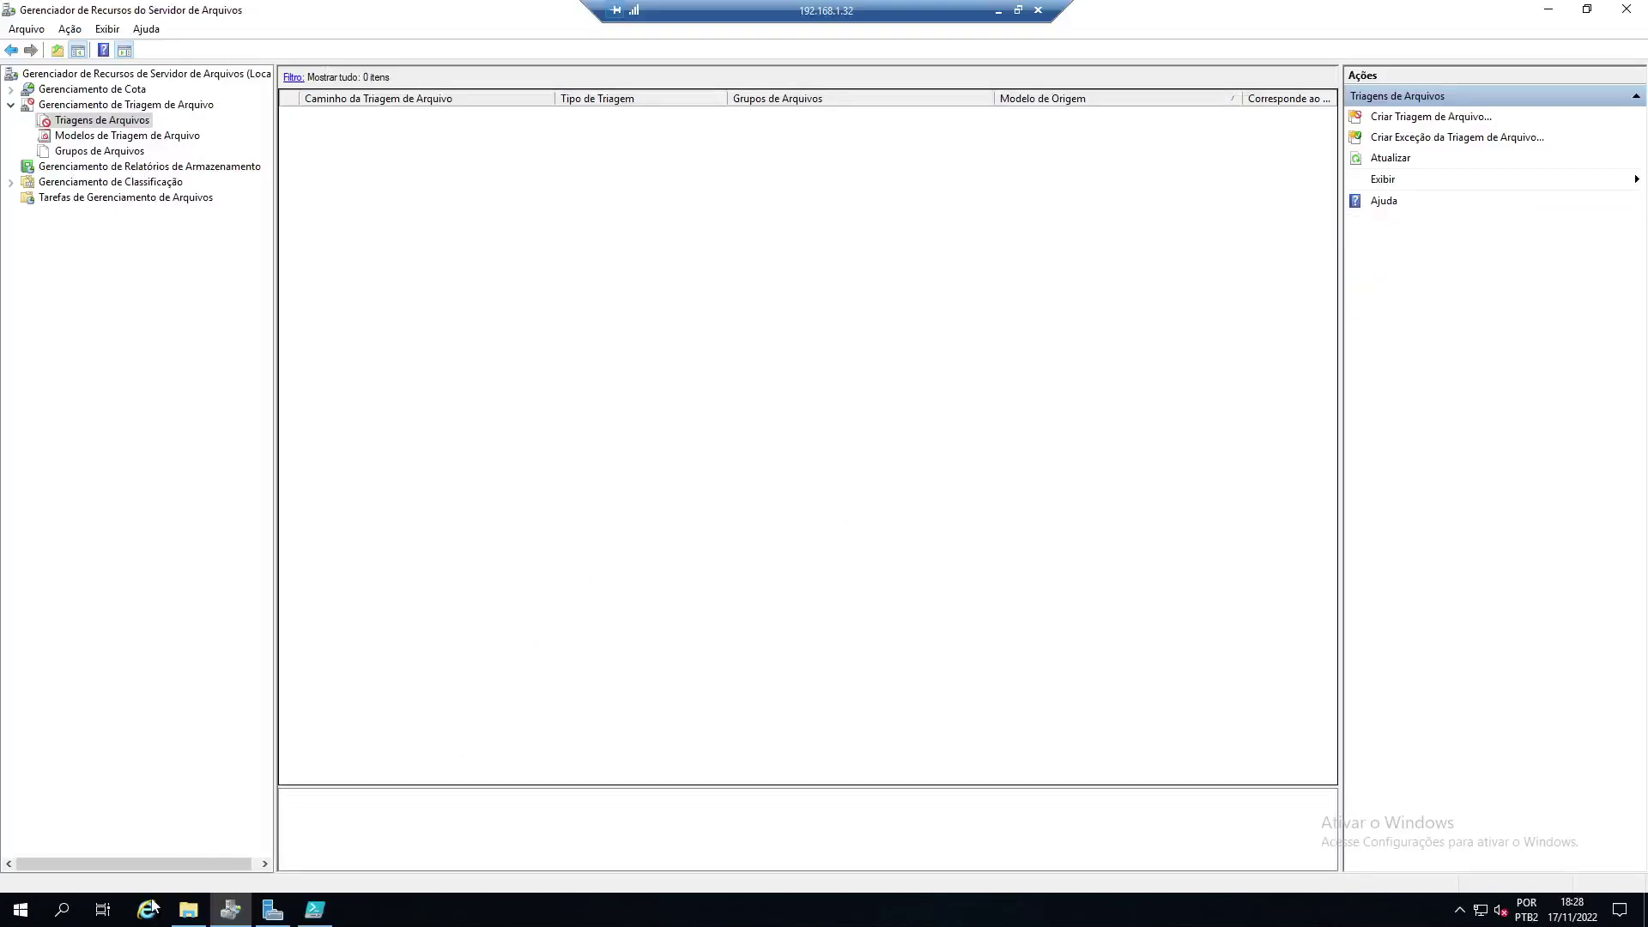
- Minimize File Server Resource Manager and open a blank Notepad document
click(1549, 8)
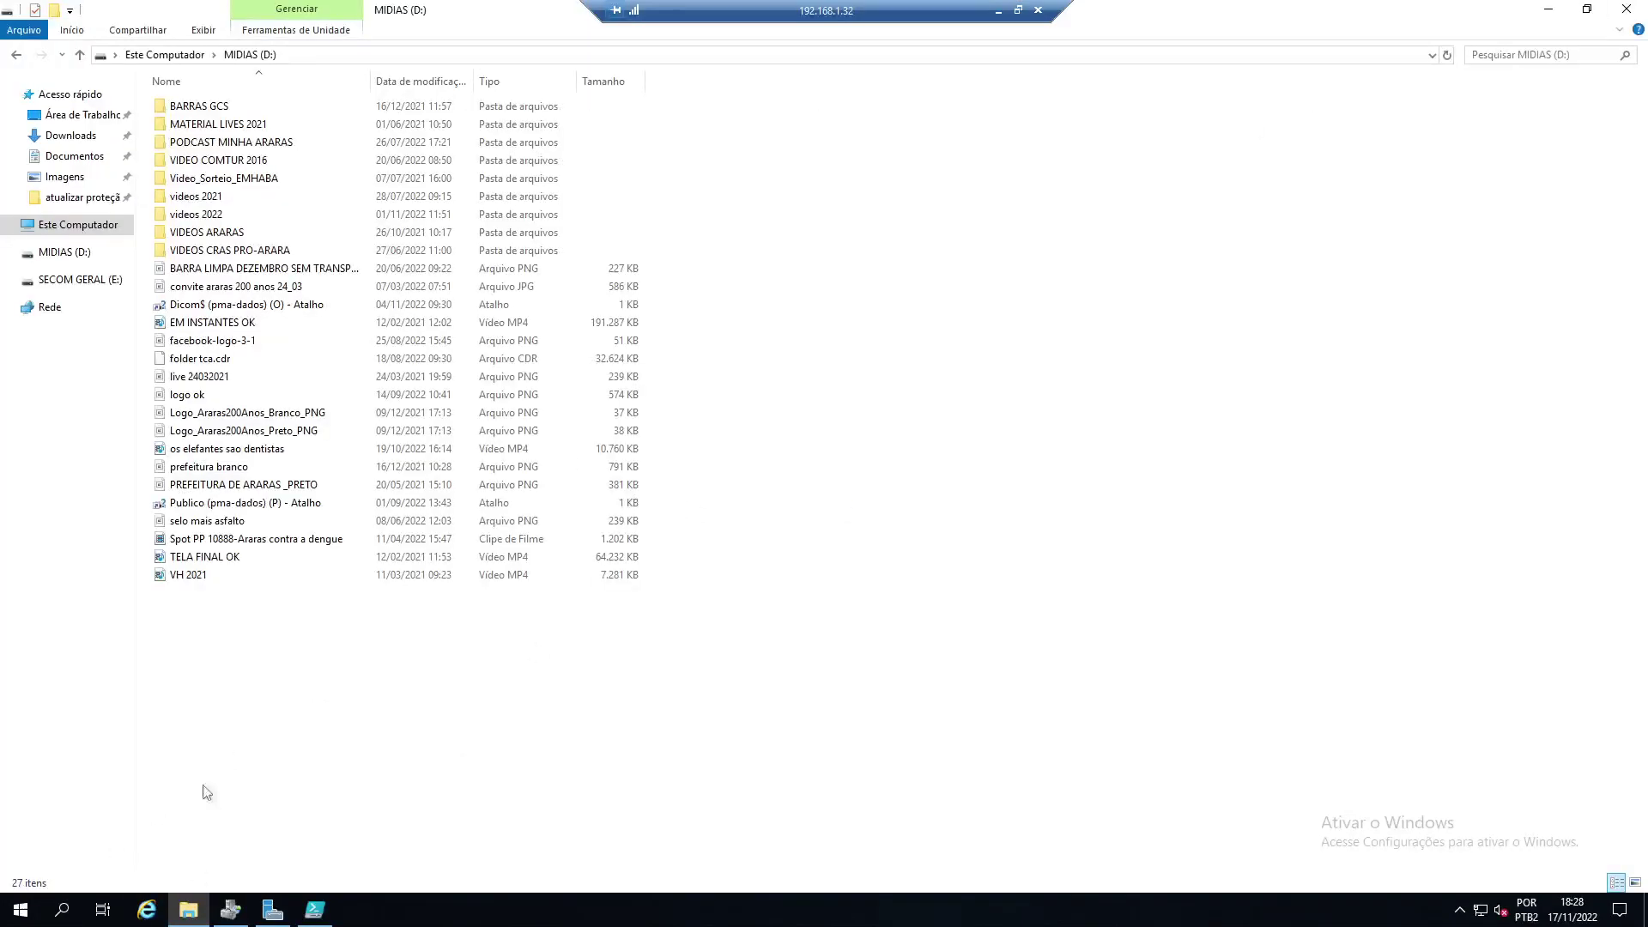
click(53, 914)
text(bloco)
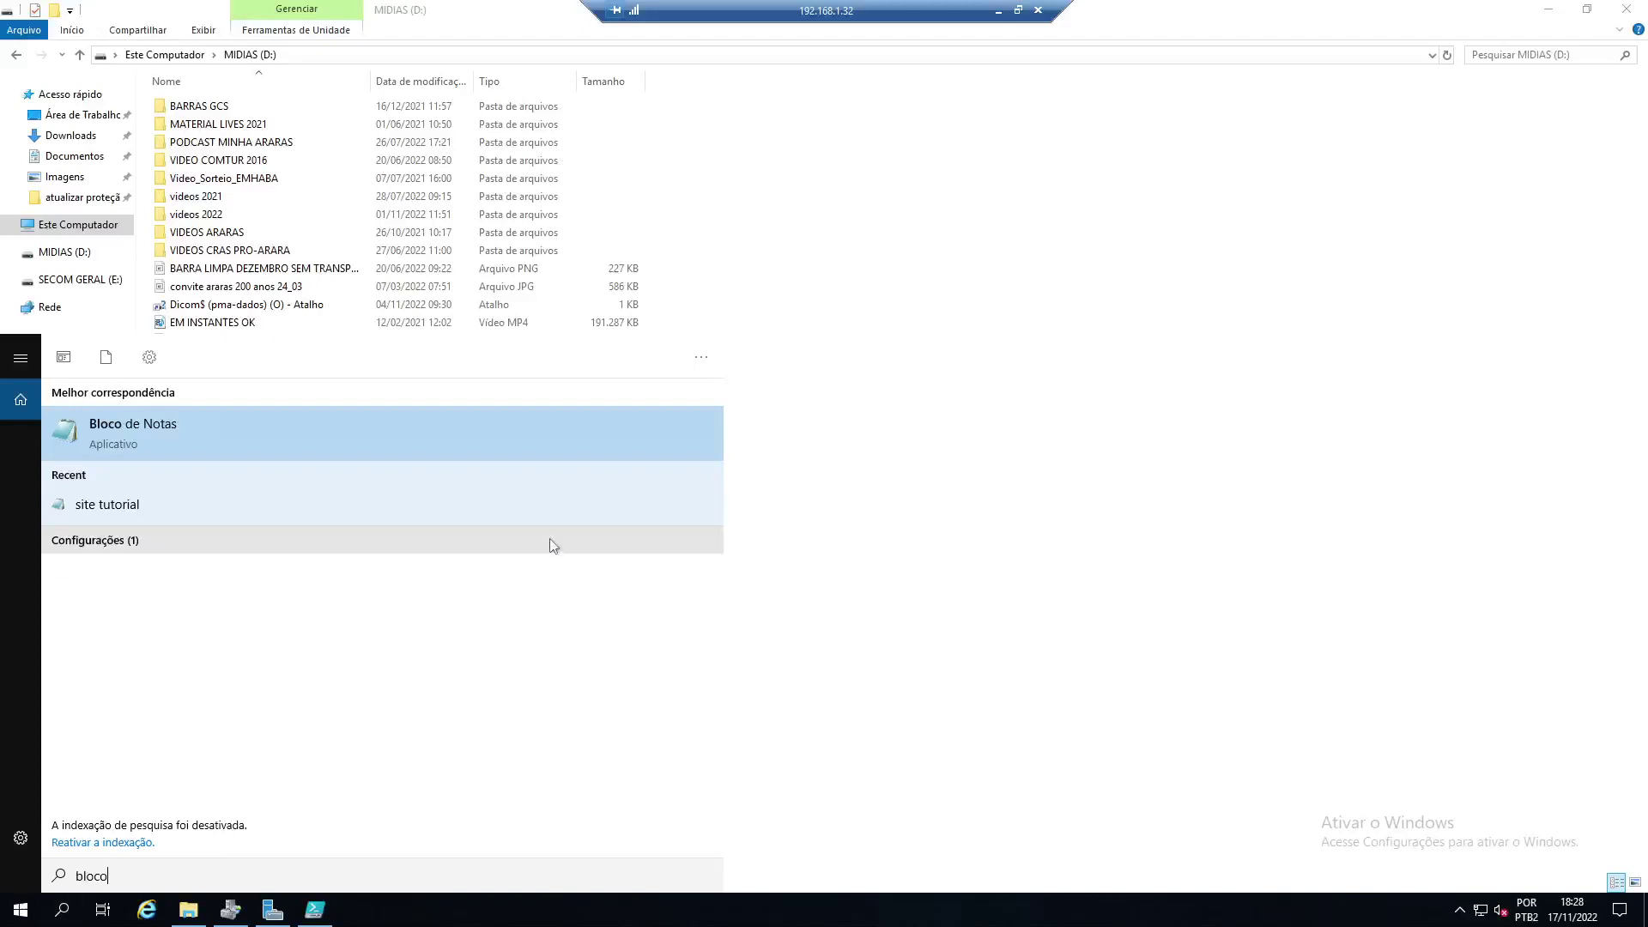
click(344, 434)
- Save the empty document on MIDIAS (D:) as "teste.enc" with the all-files type, close Notepad and select the file in the D:\ listing
click(189, 141)
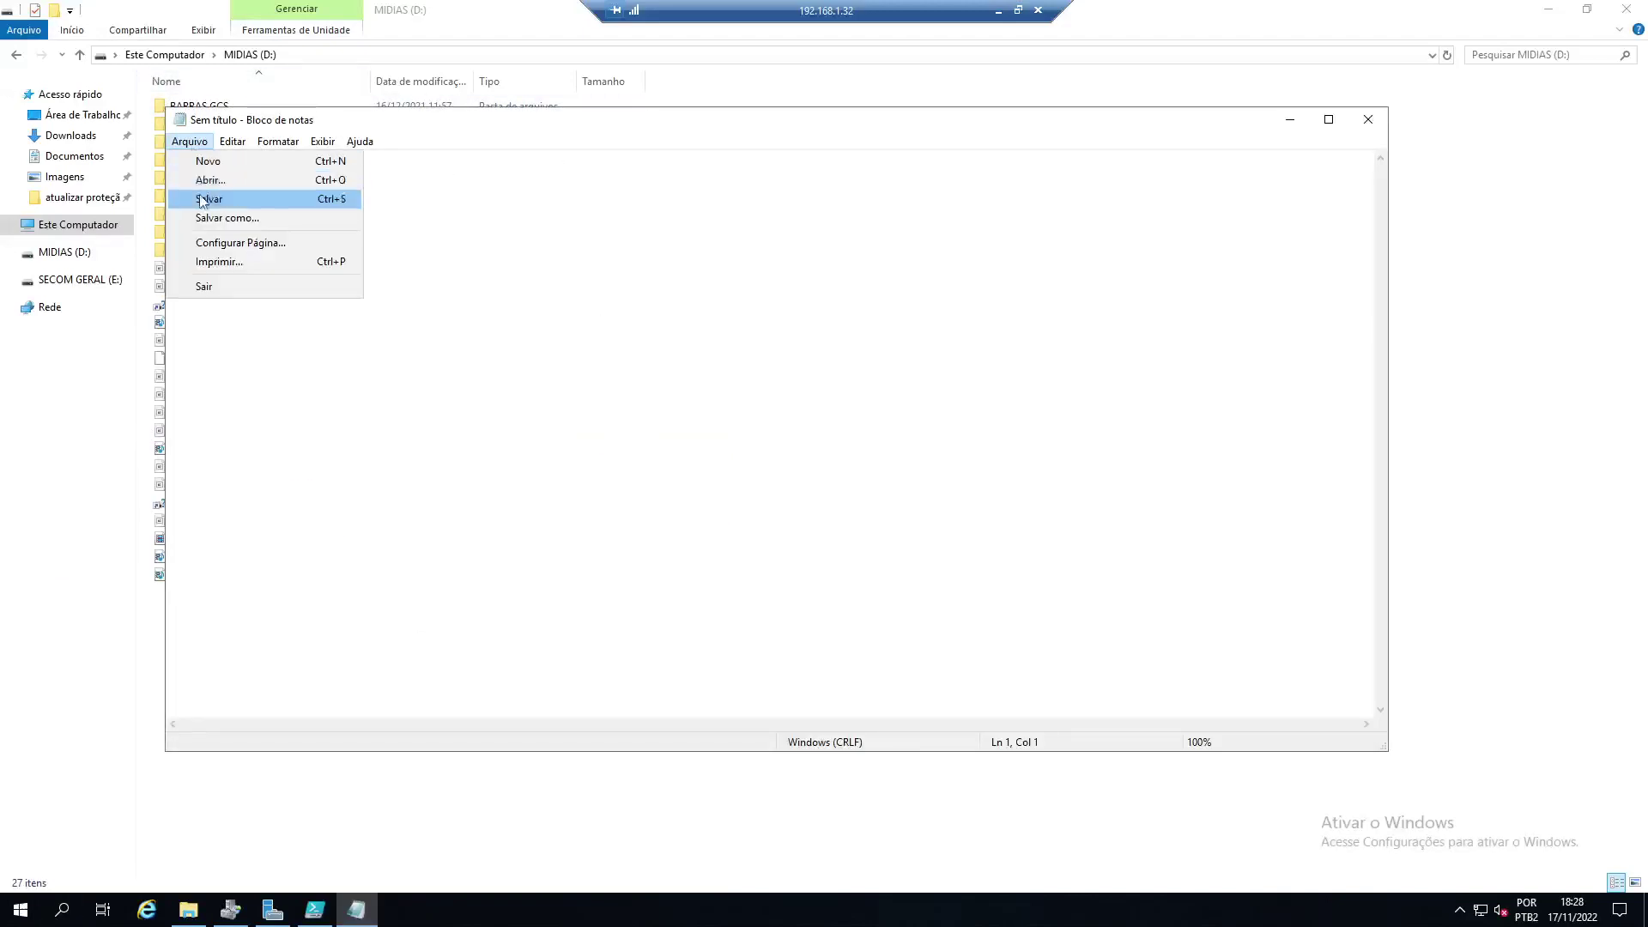
click(228, 218)
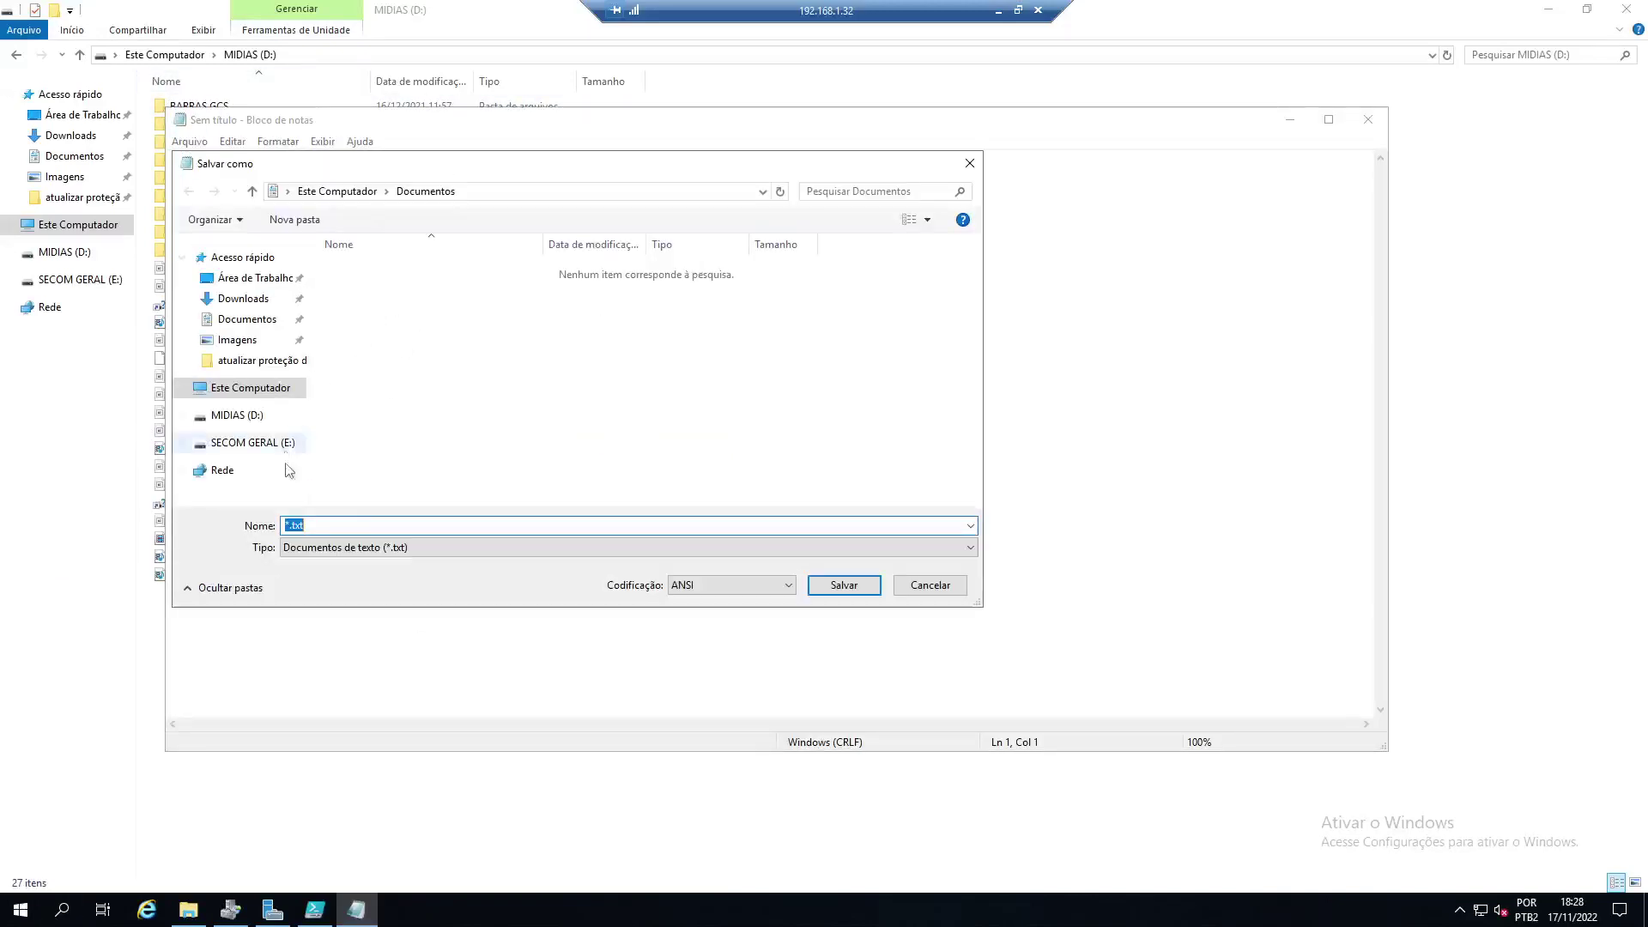
click(283, 416)
click(424, 524)
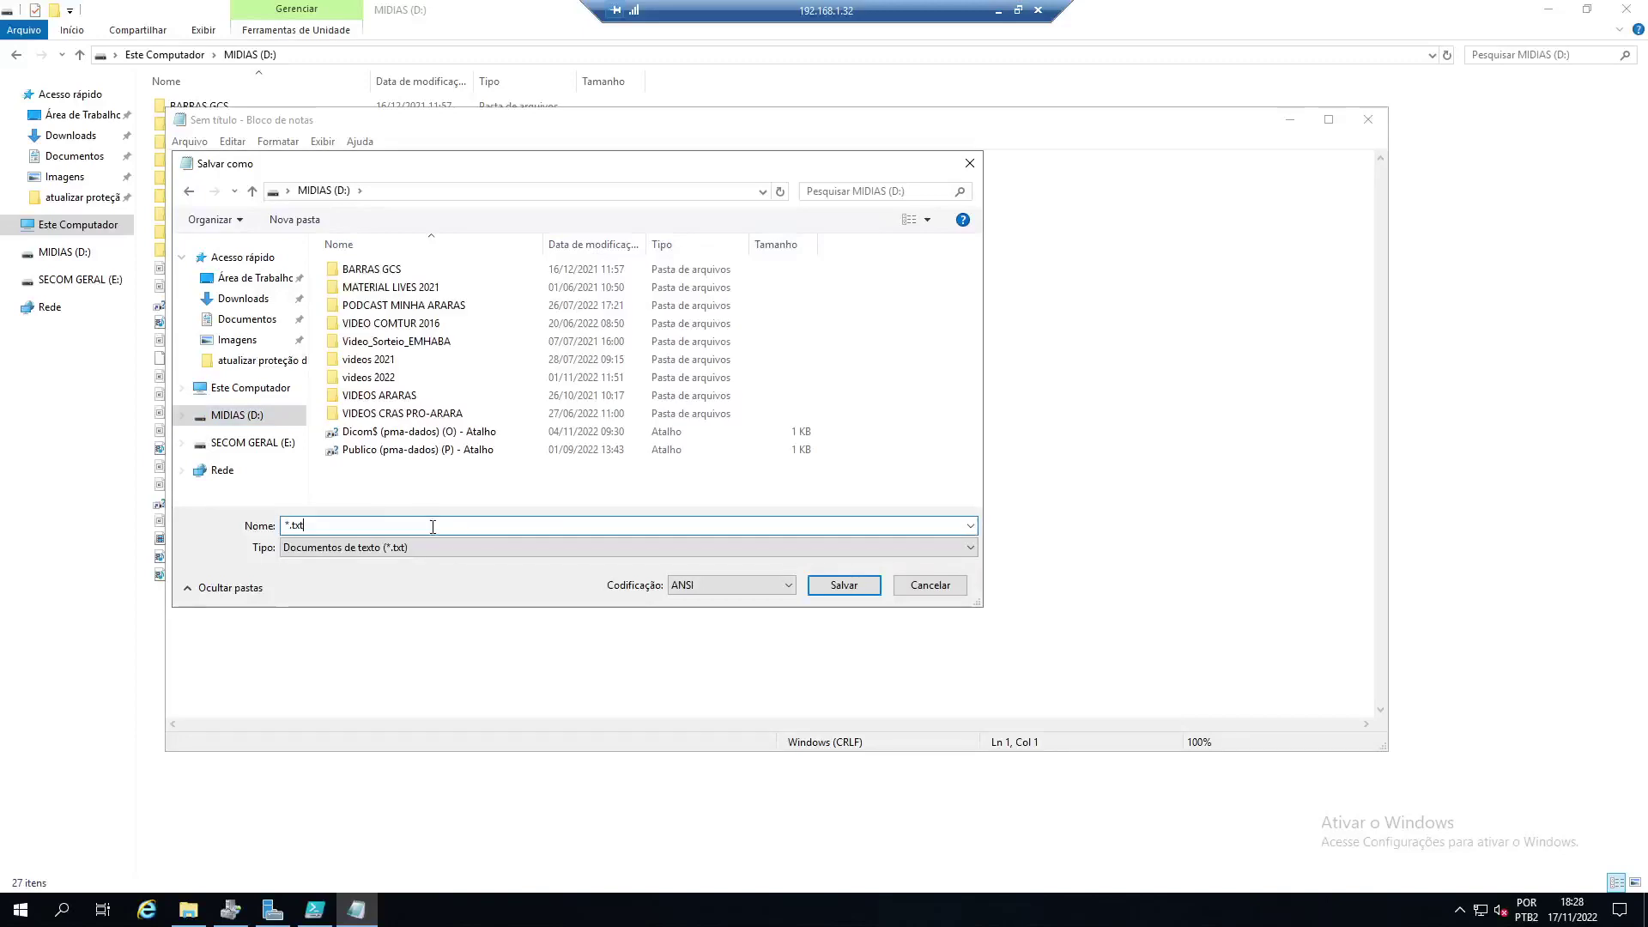
click(433, 547)
click(442, 577)
click(366, 526)
text(te)
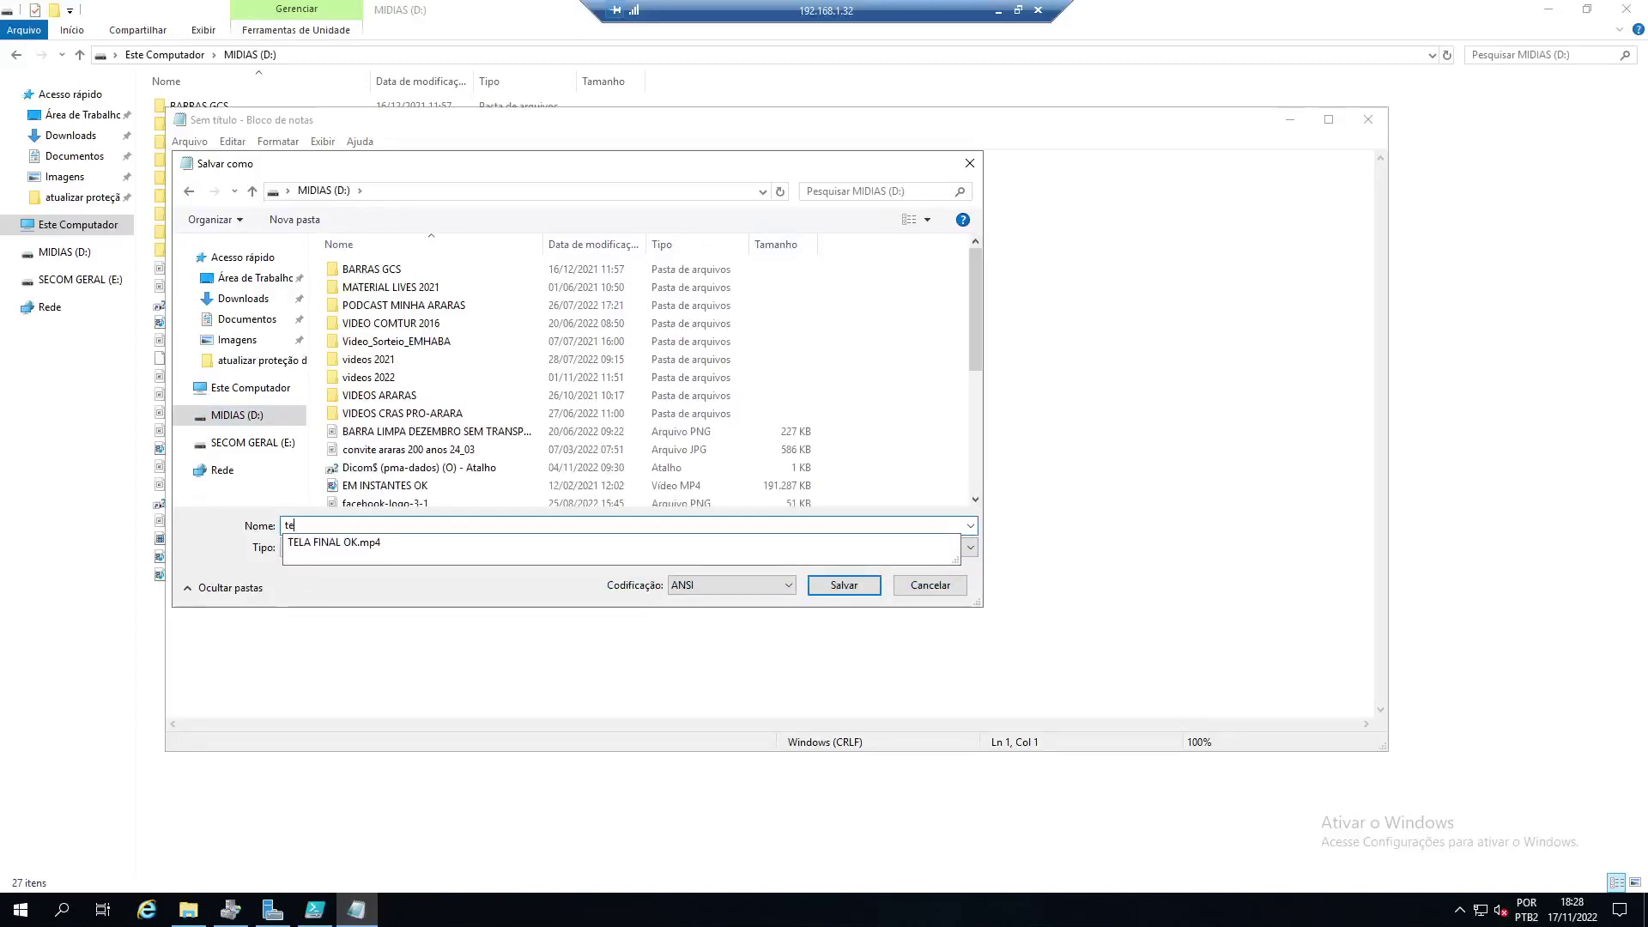
text(ste.enc)
key(Return)
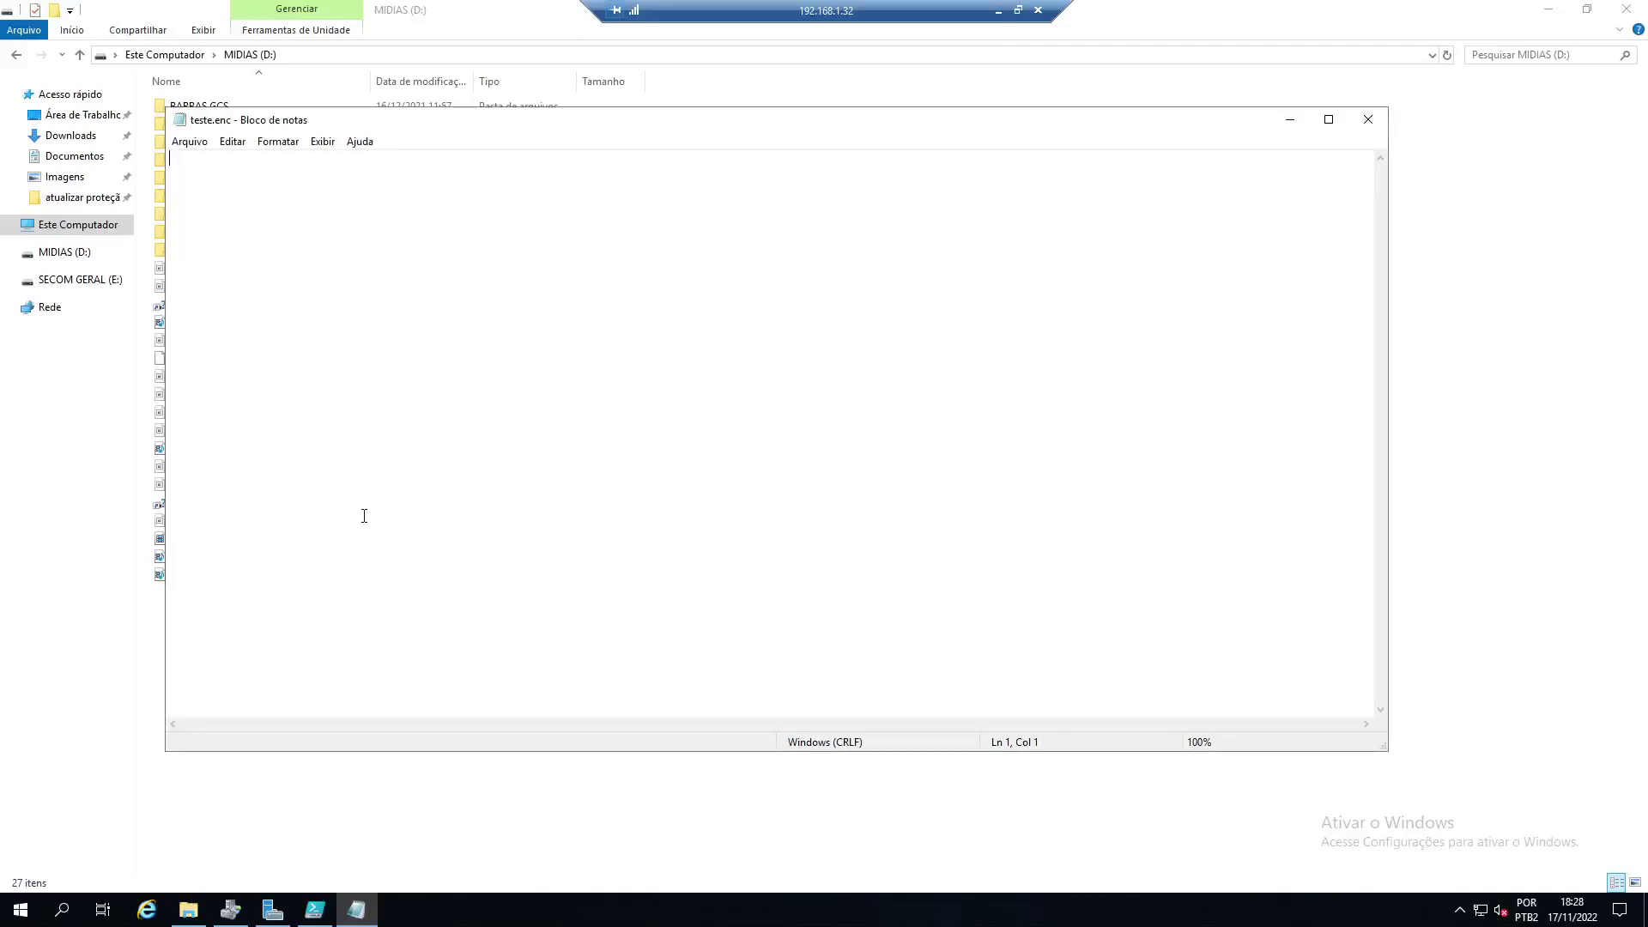
click(1369, 119)
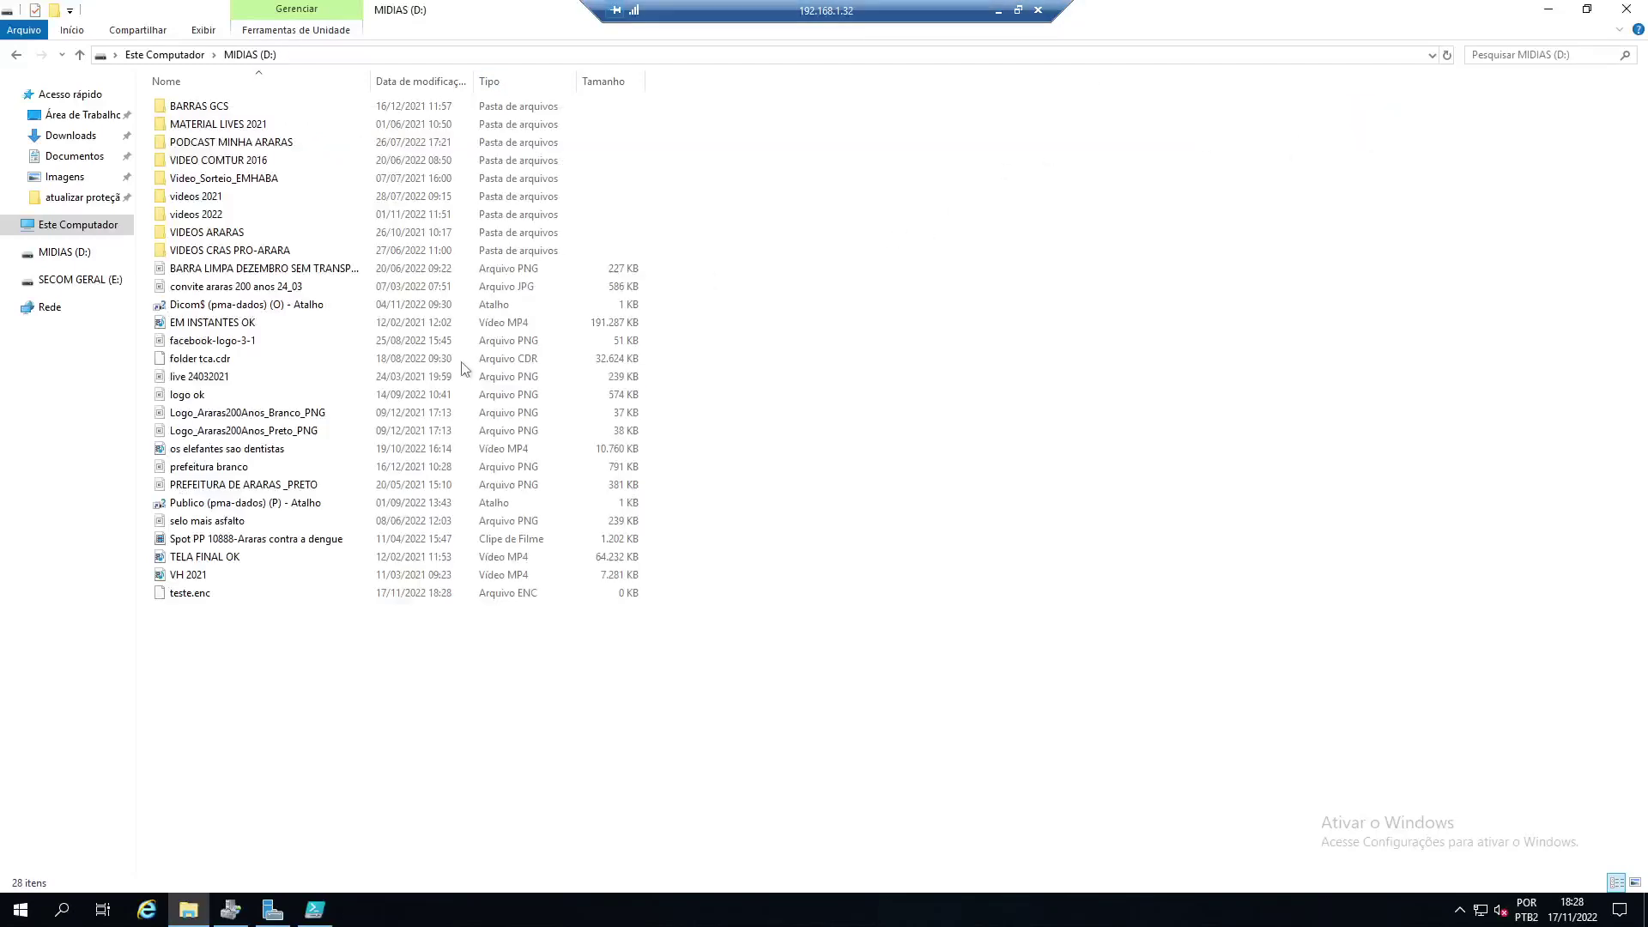
click(206, 599)
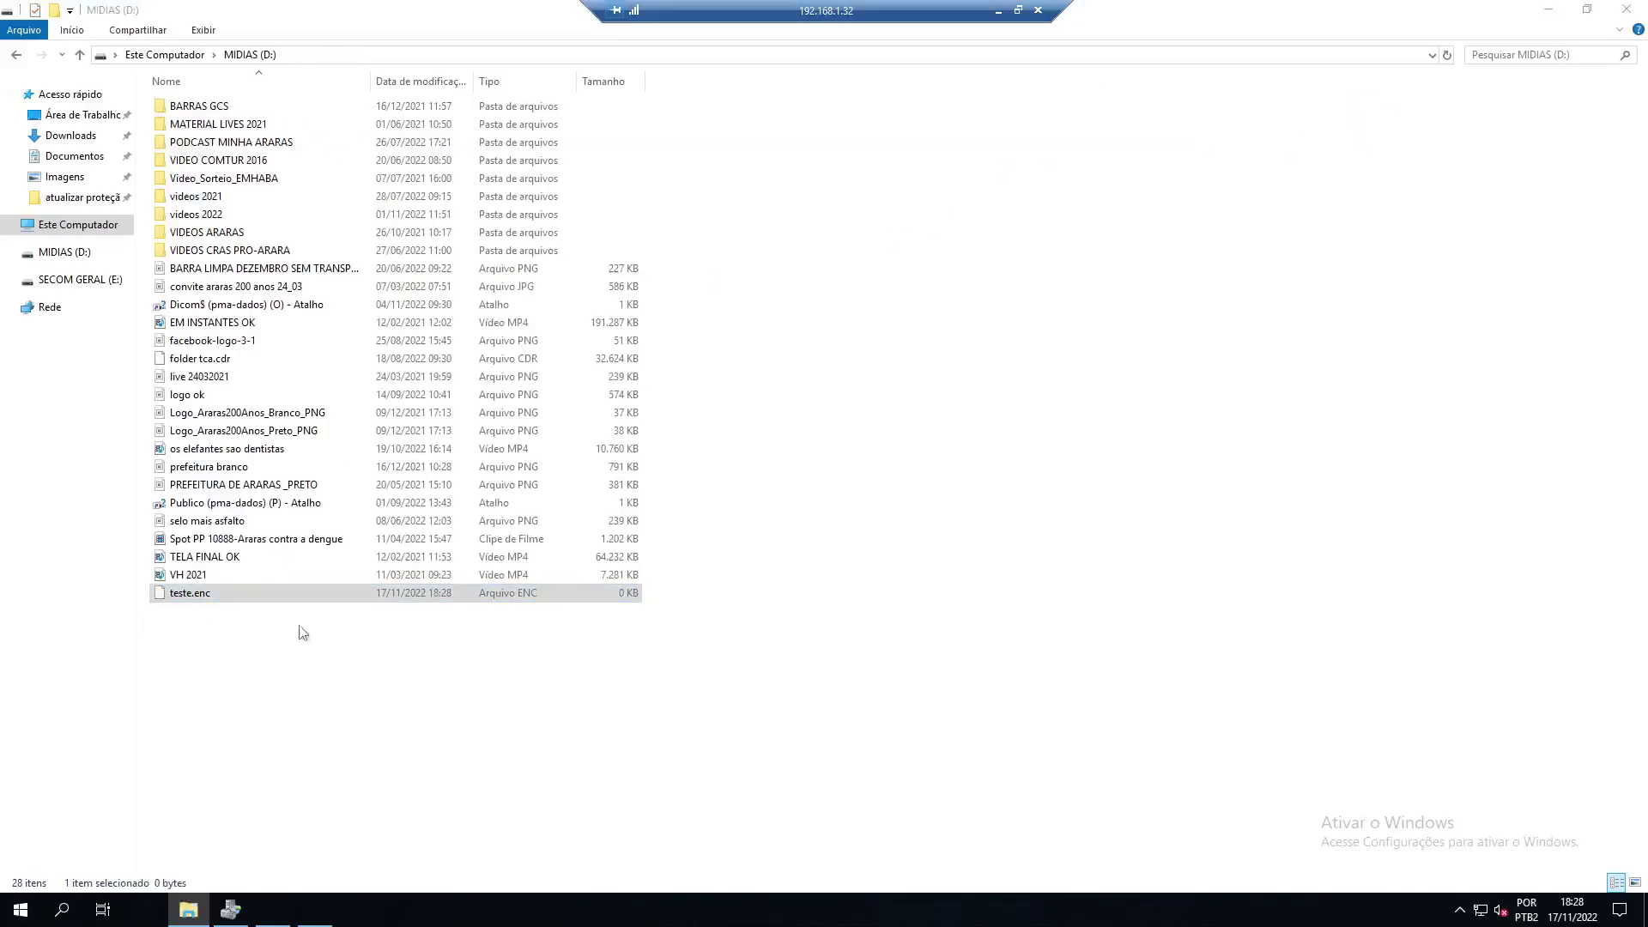
- In File Server Resource Manager, create a file screen on D:\ based on the "Bloquear Ransoware" template
click(230, 910)
click(125, 135)
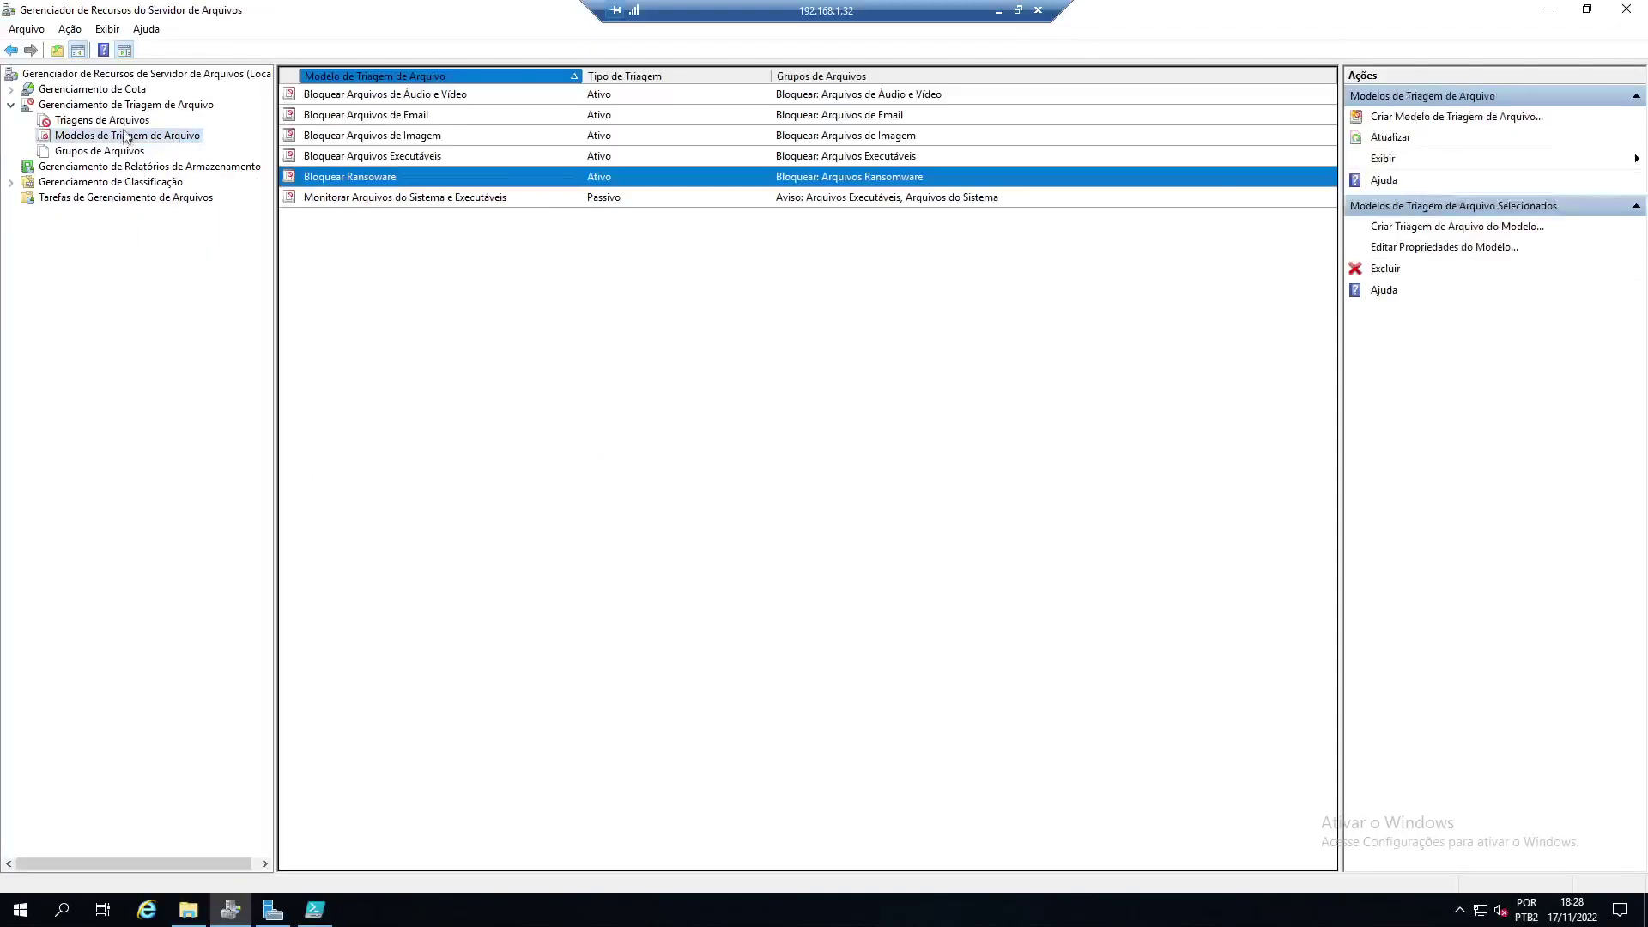
click(103, 120)
right_click(363, 266)
click(437, 276)
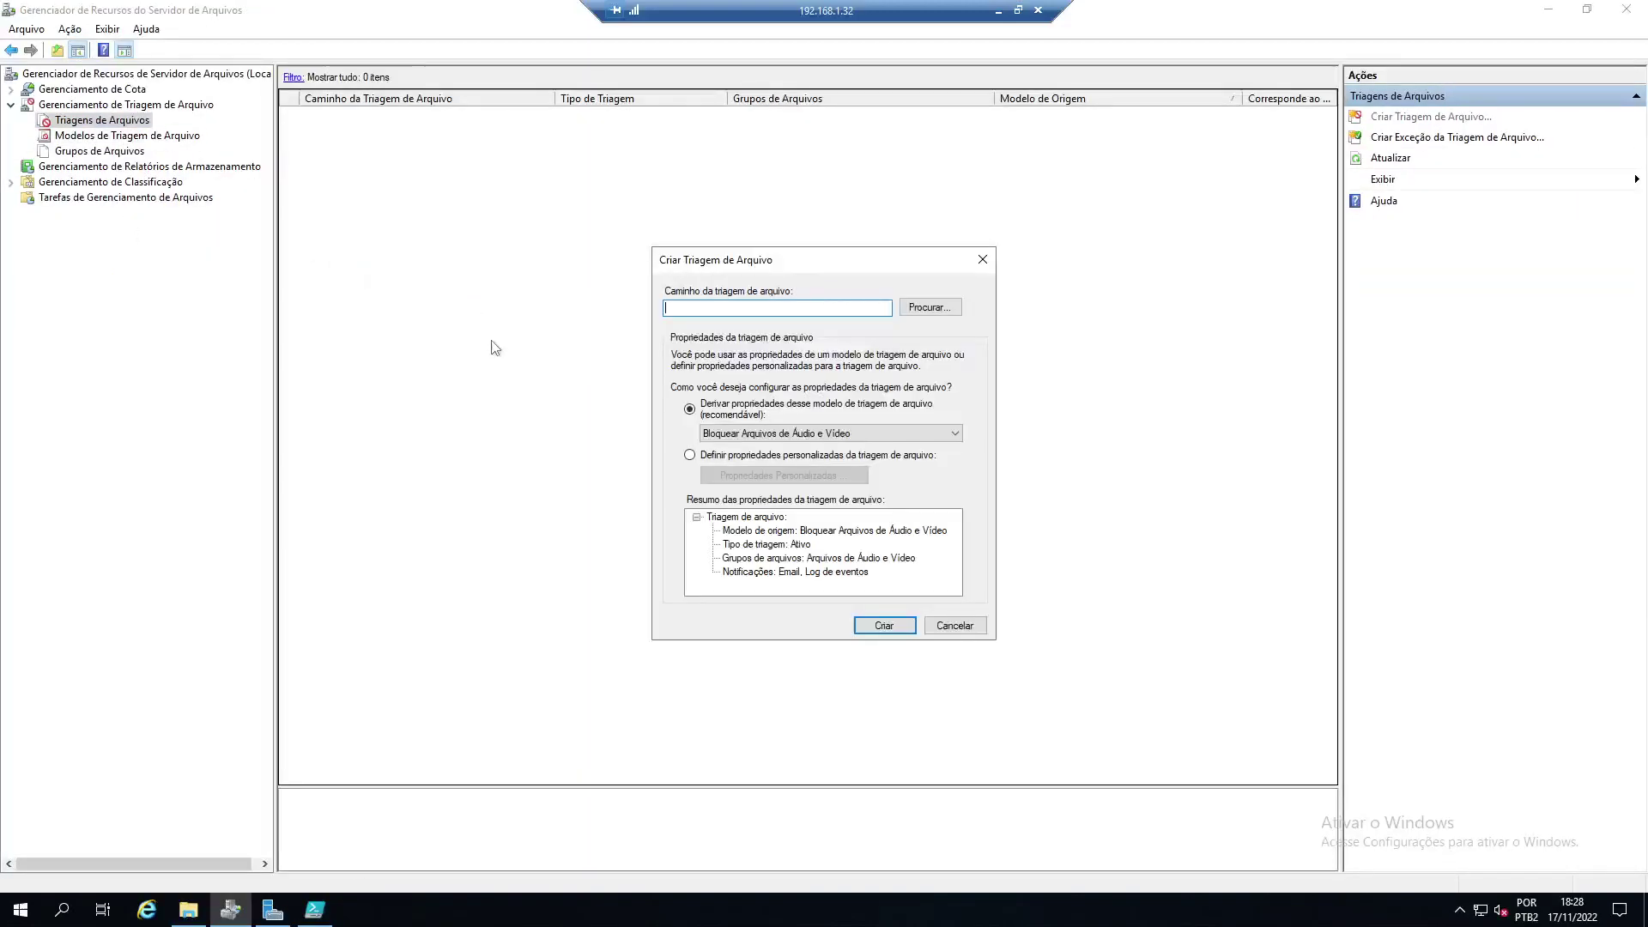
click(928, 307)
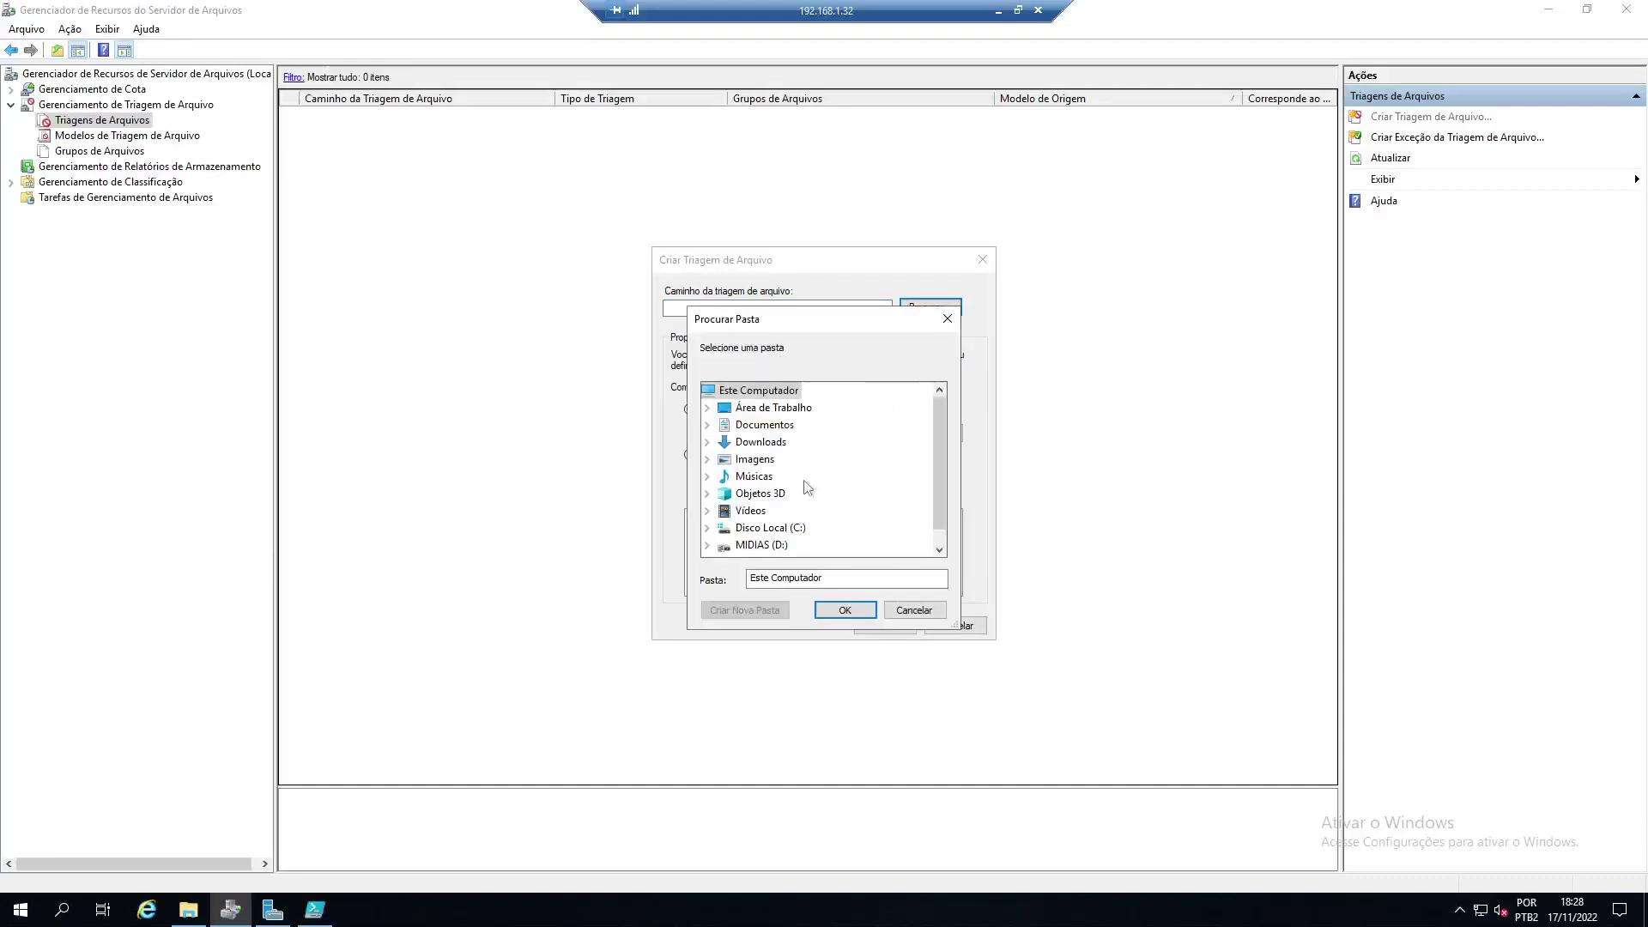
click(773, 528)
click(769, 440)
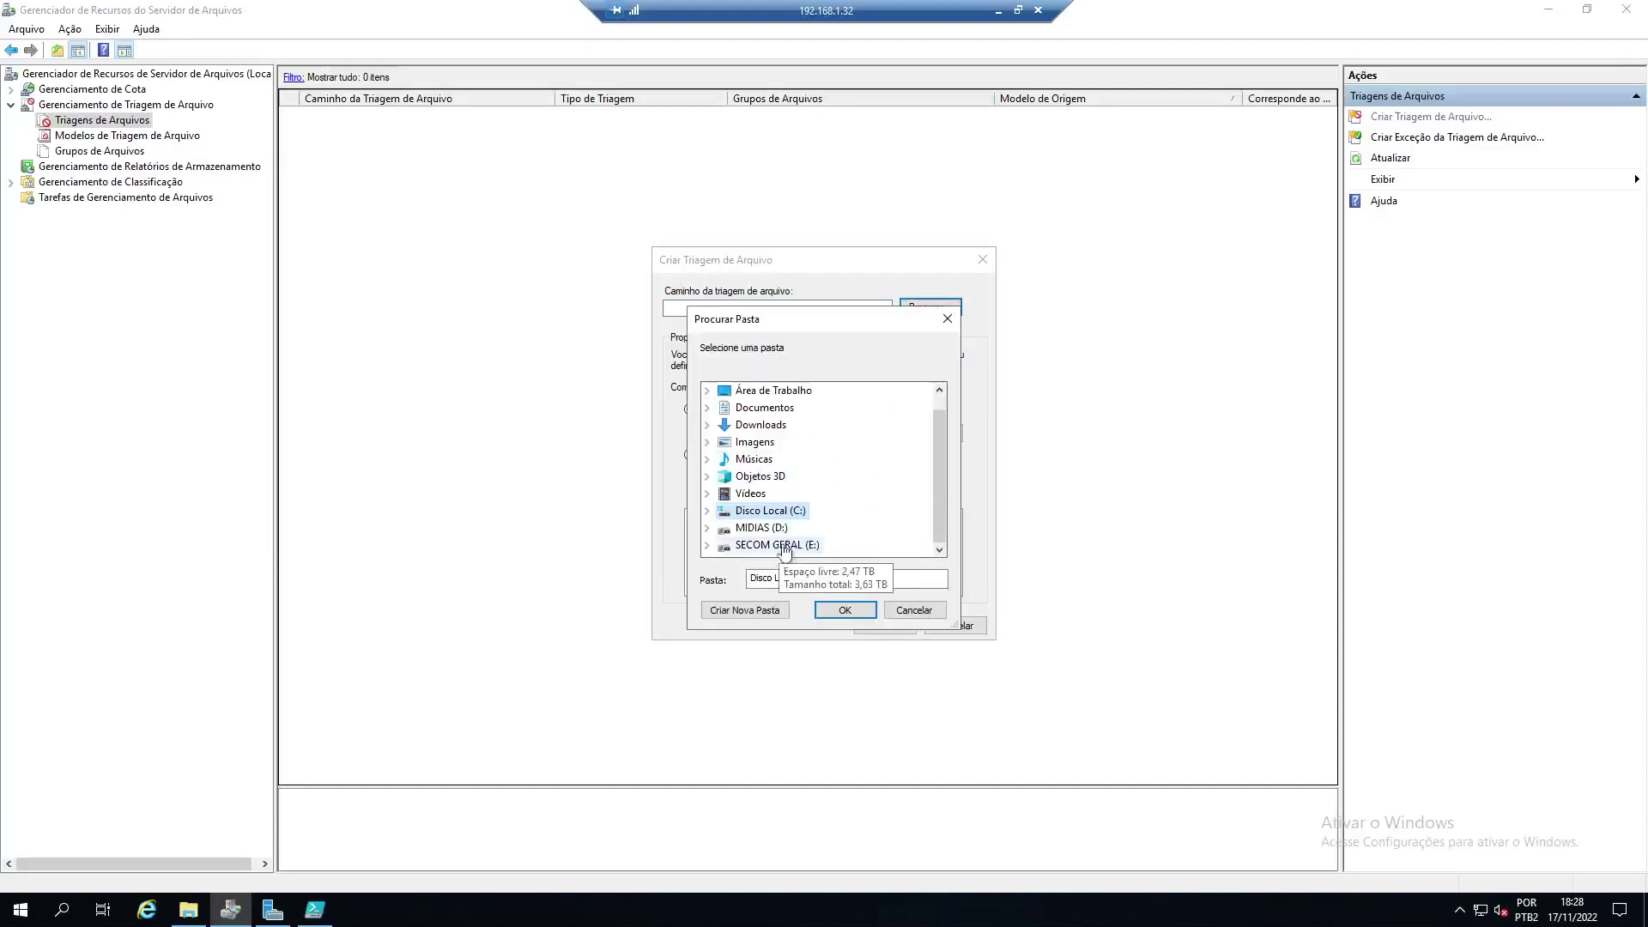
click(755, 529)
click(820, 612)
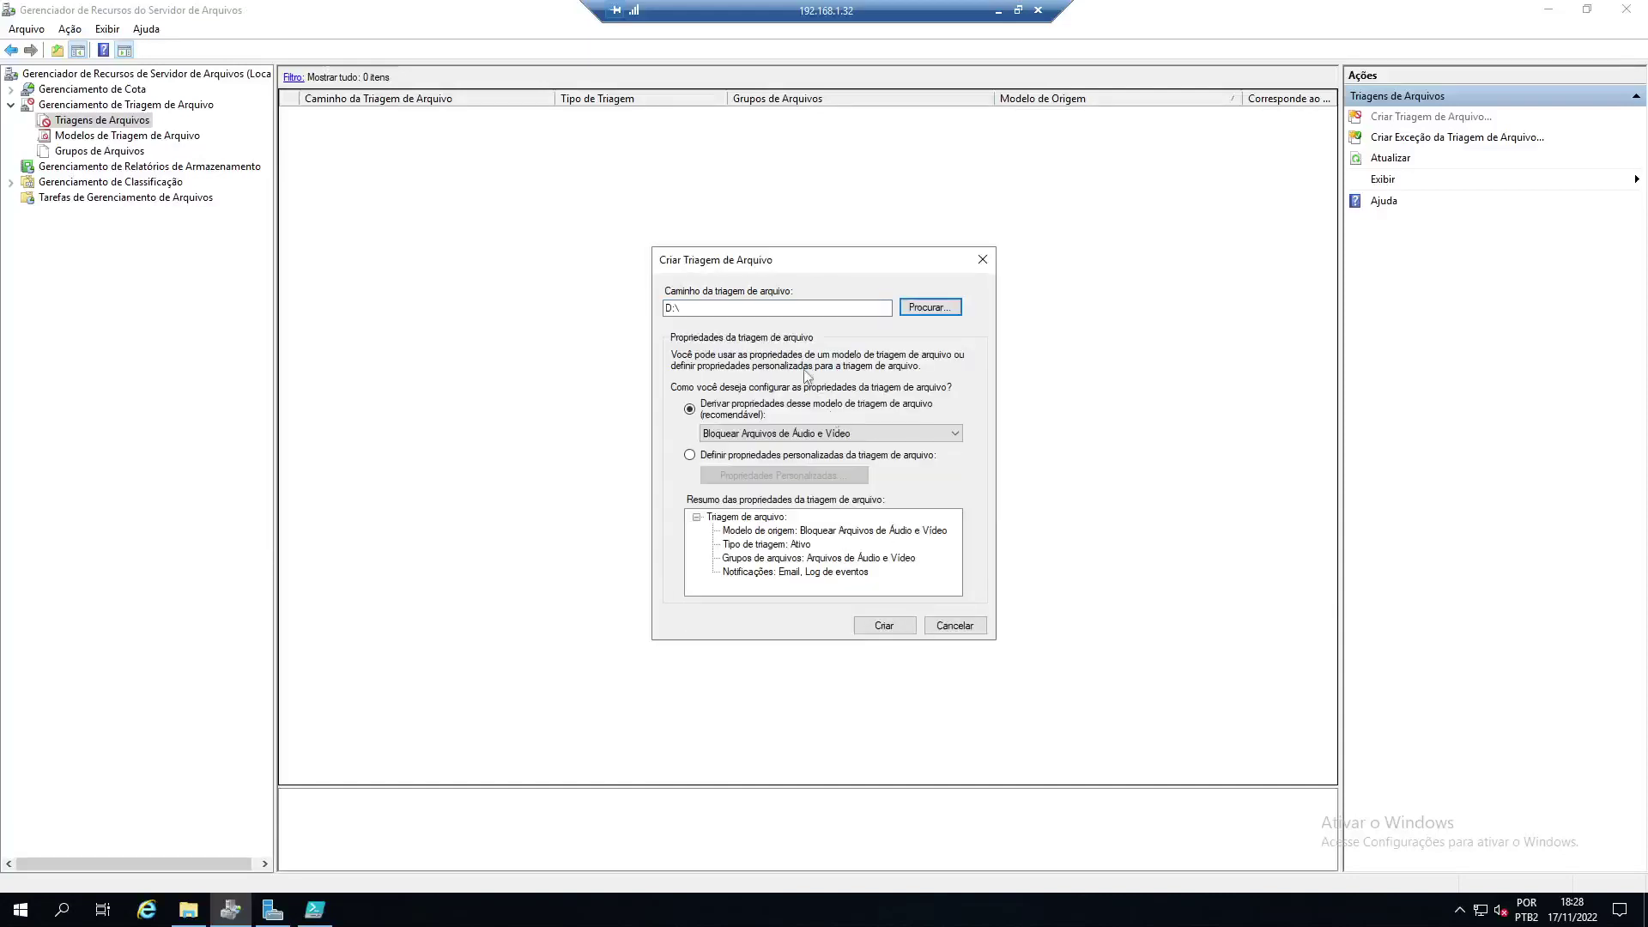
click(743, 433)
click(755, 505)
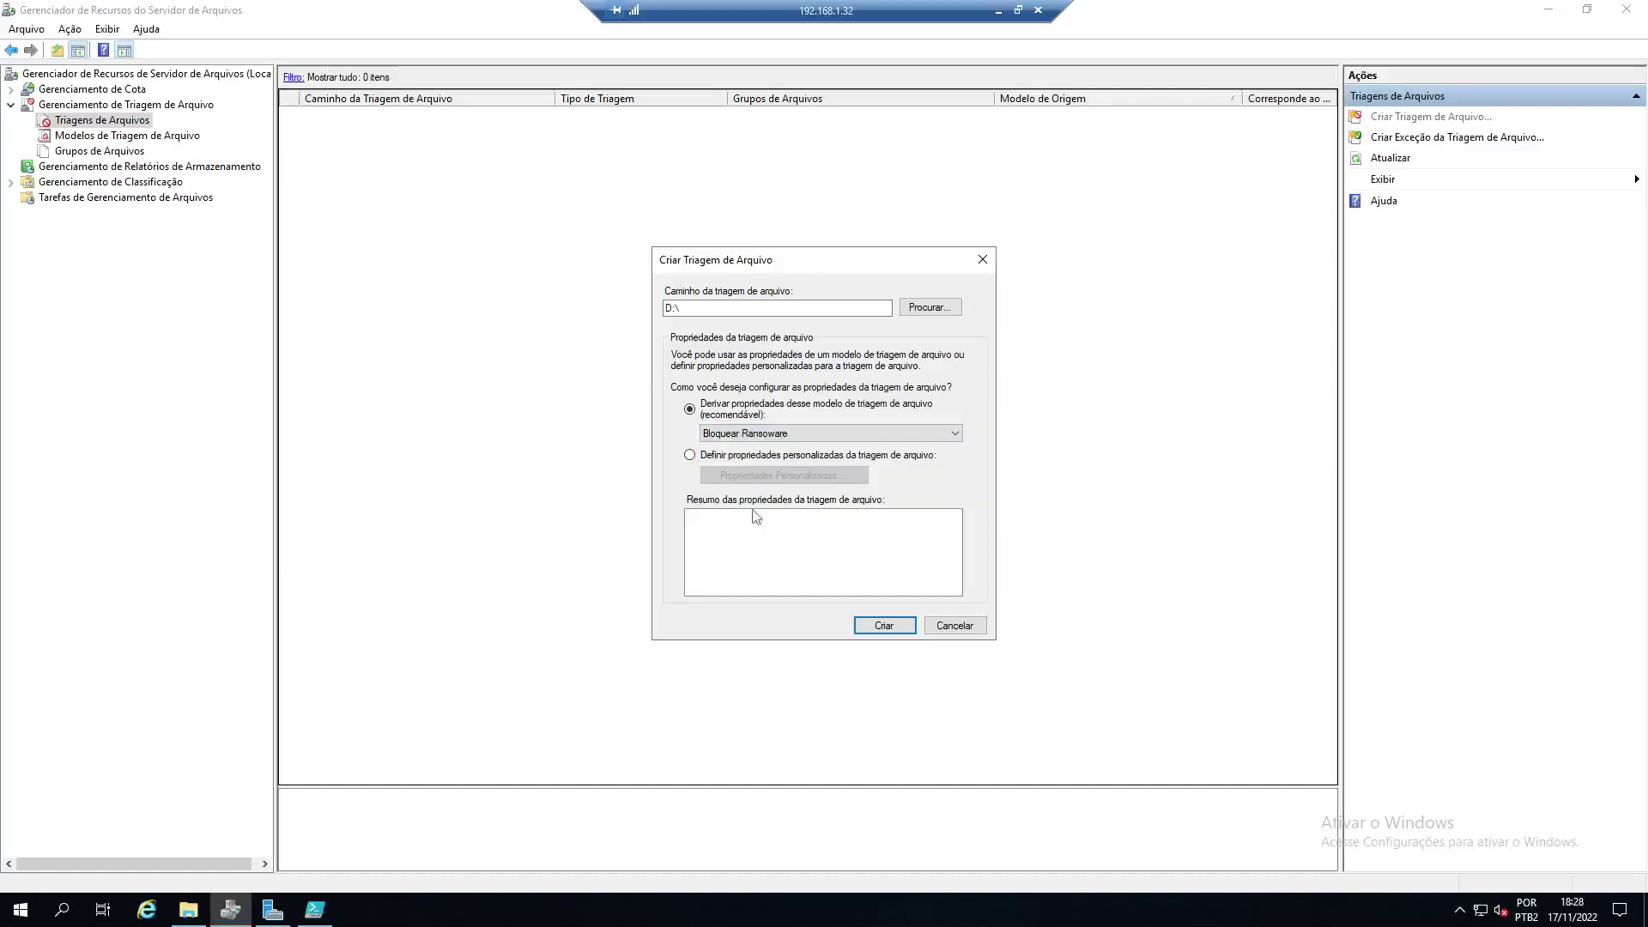
click(884, 625)
- Create a file screen on SECOM GERAL (E:) with its properties derived from the "Bloquear Ransoware" template
right_click(424, 235)
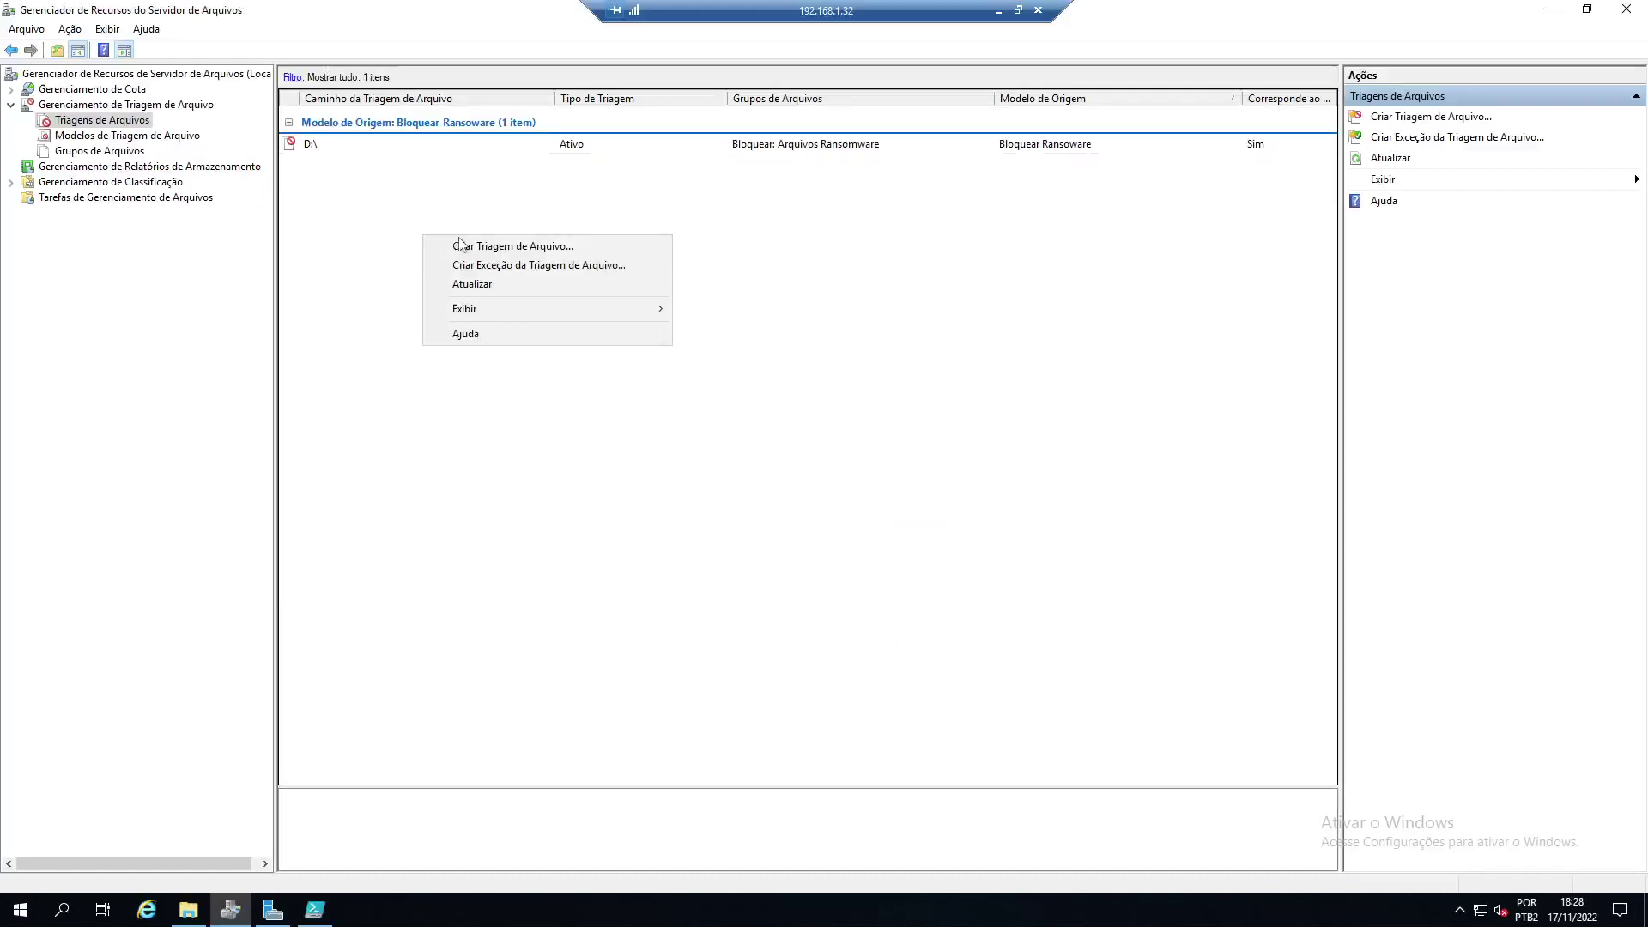
click(632, 244)
click(935, 312)
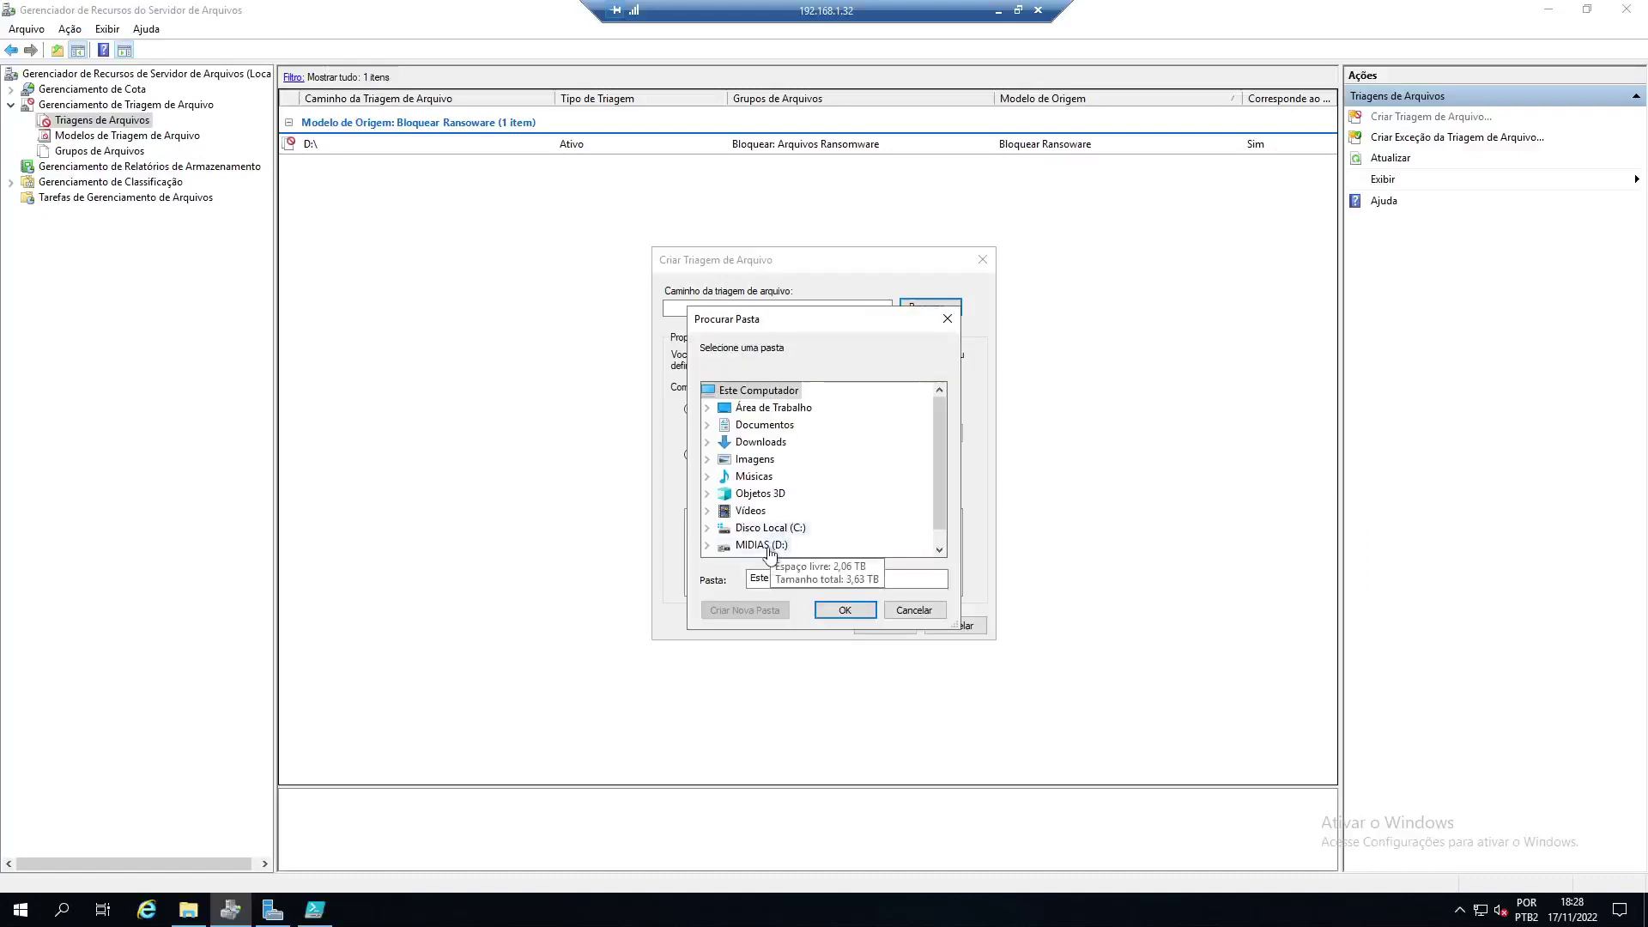
scroll(747, 541, down, 2)
double_click(759, 544)
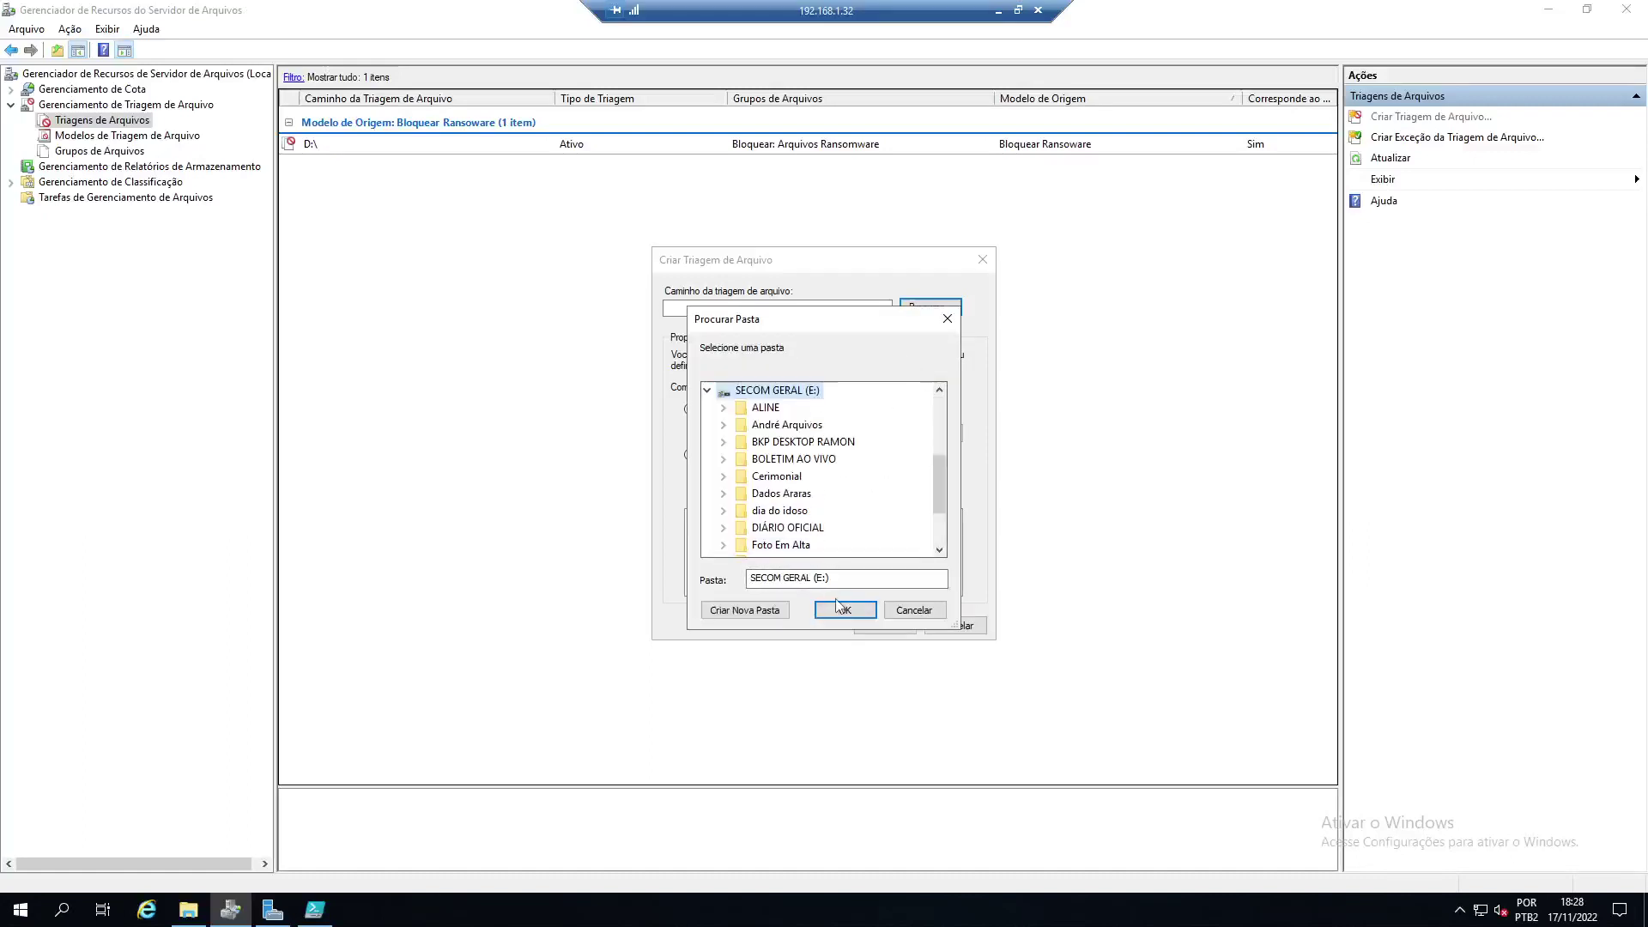
click(845, 610)
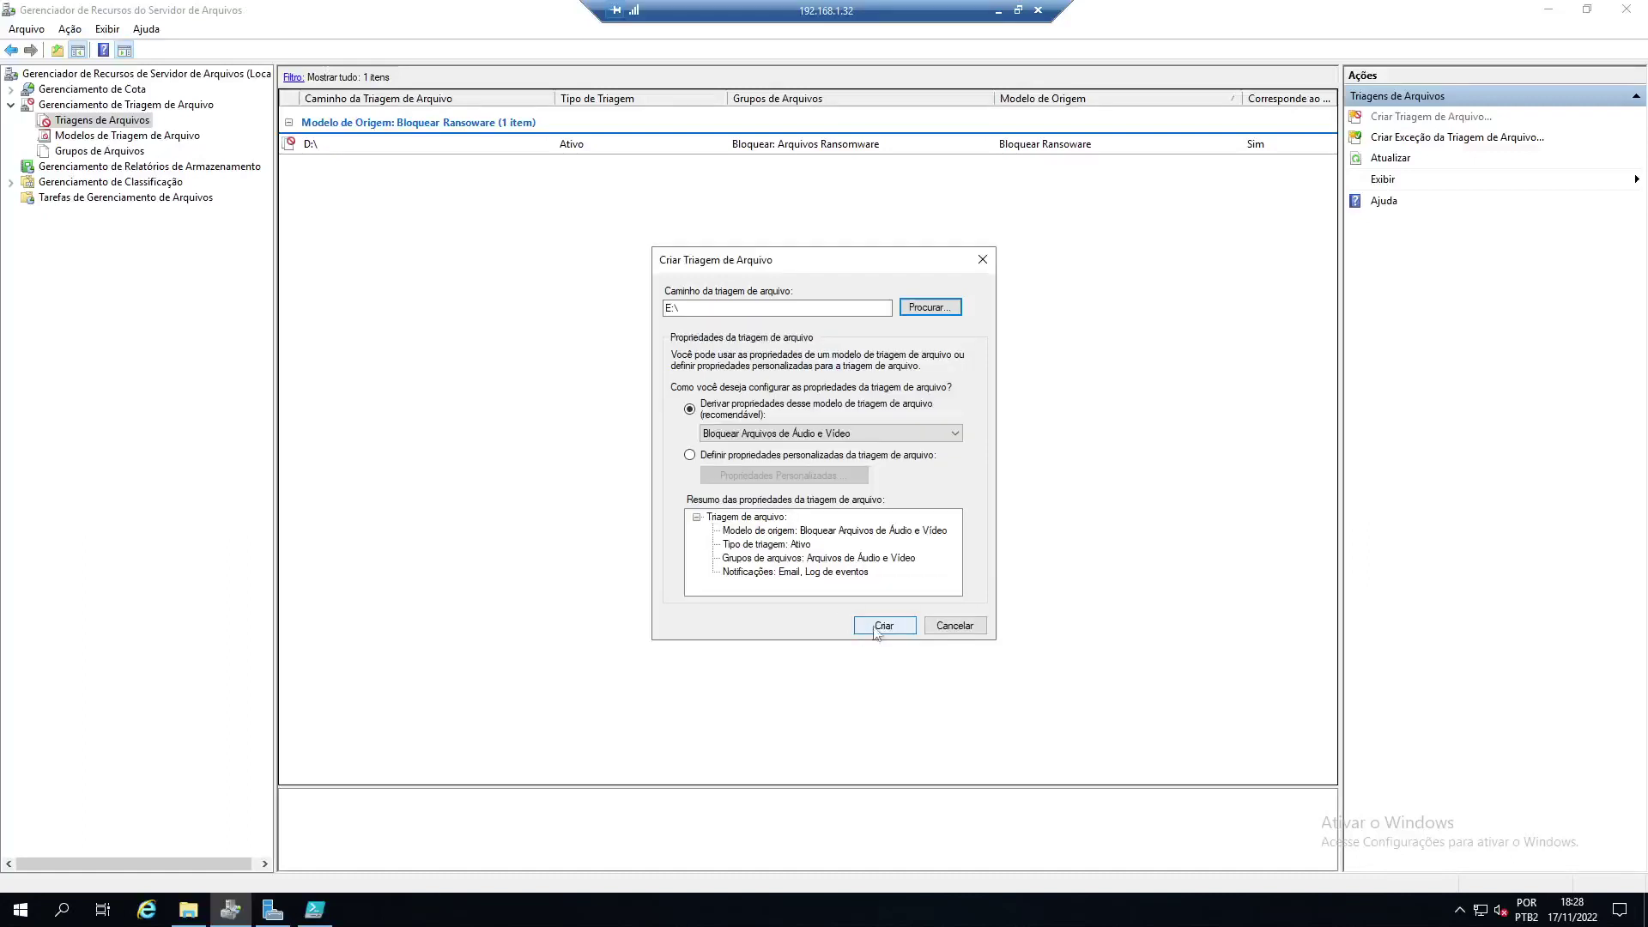
click(840, 433)
click(863, 505)
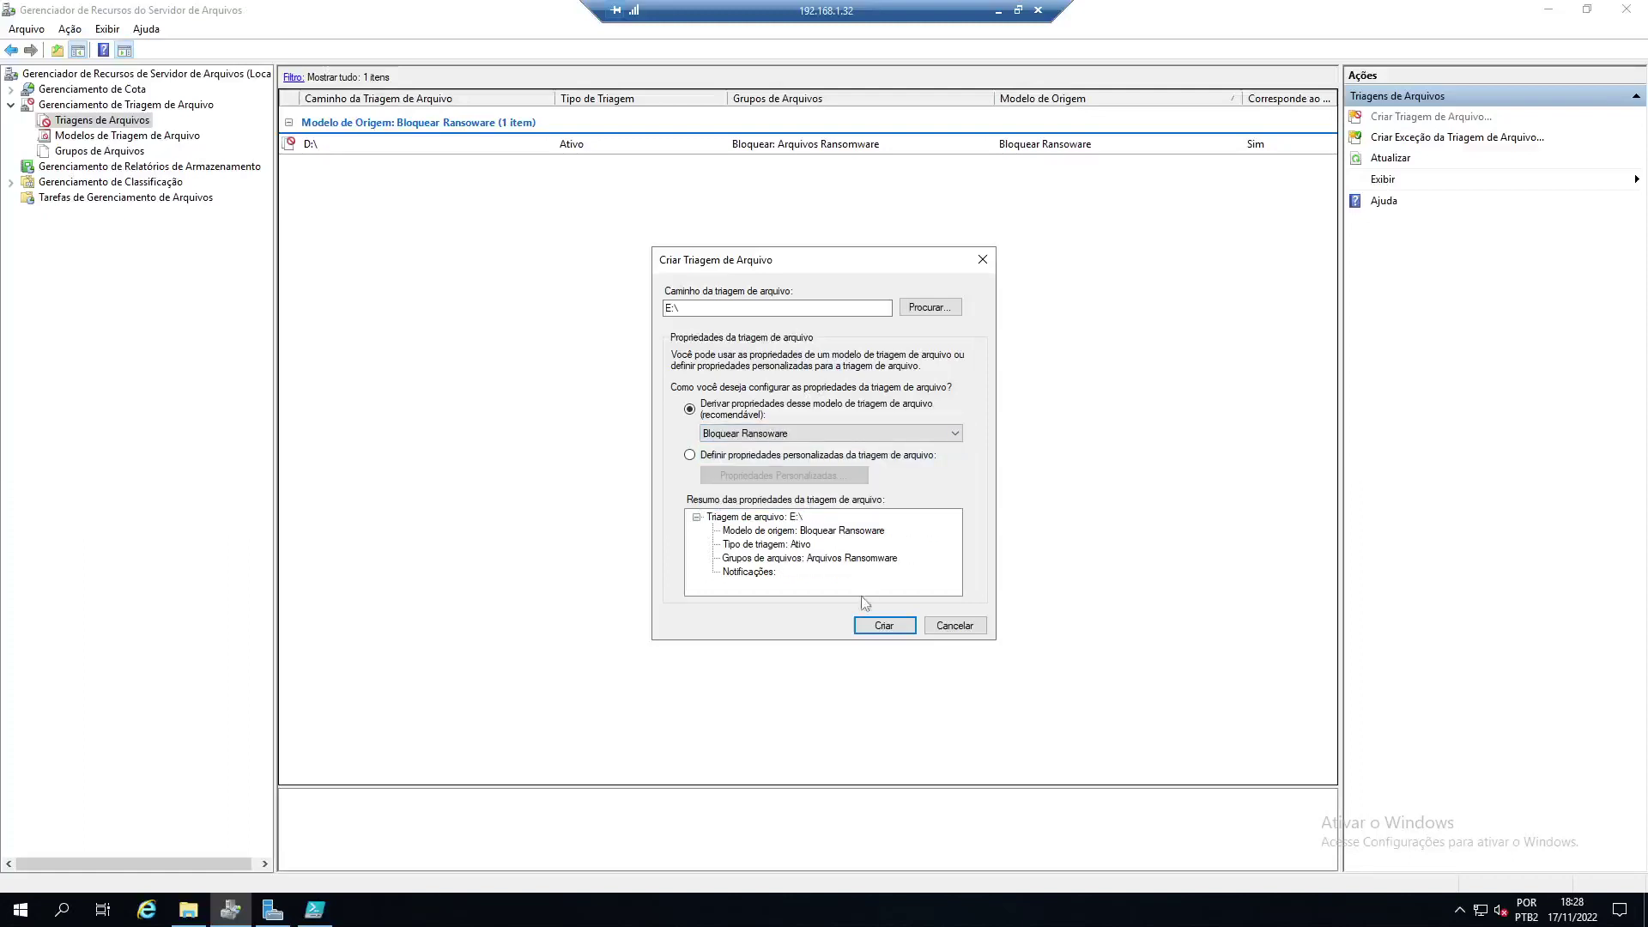
click(877, 629)
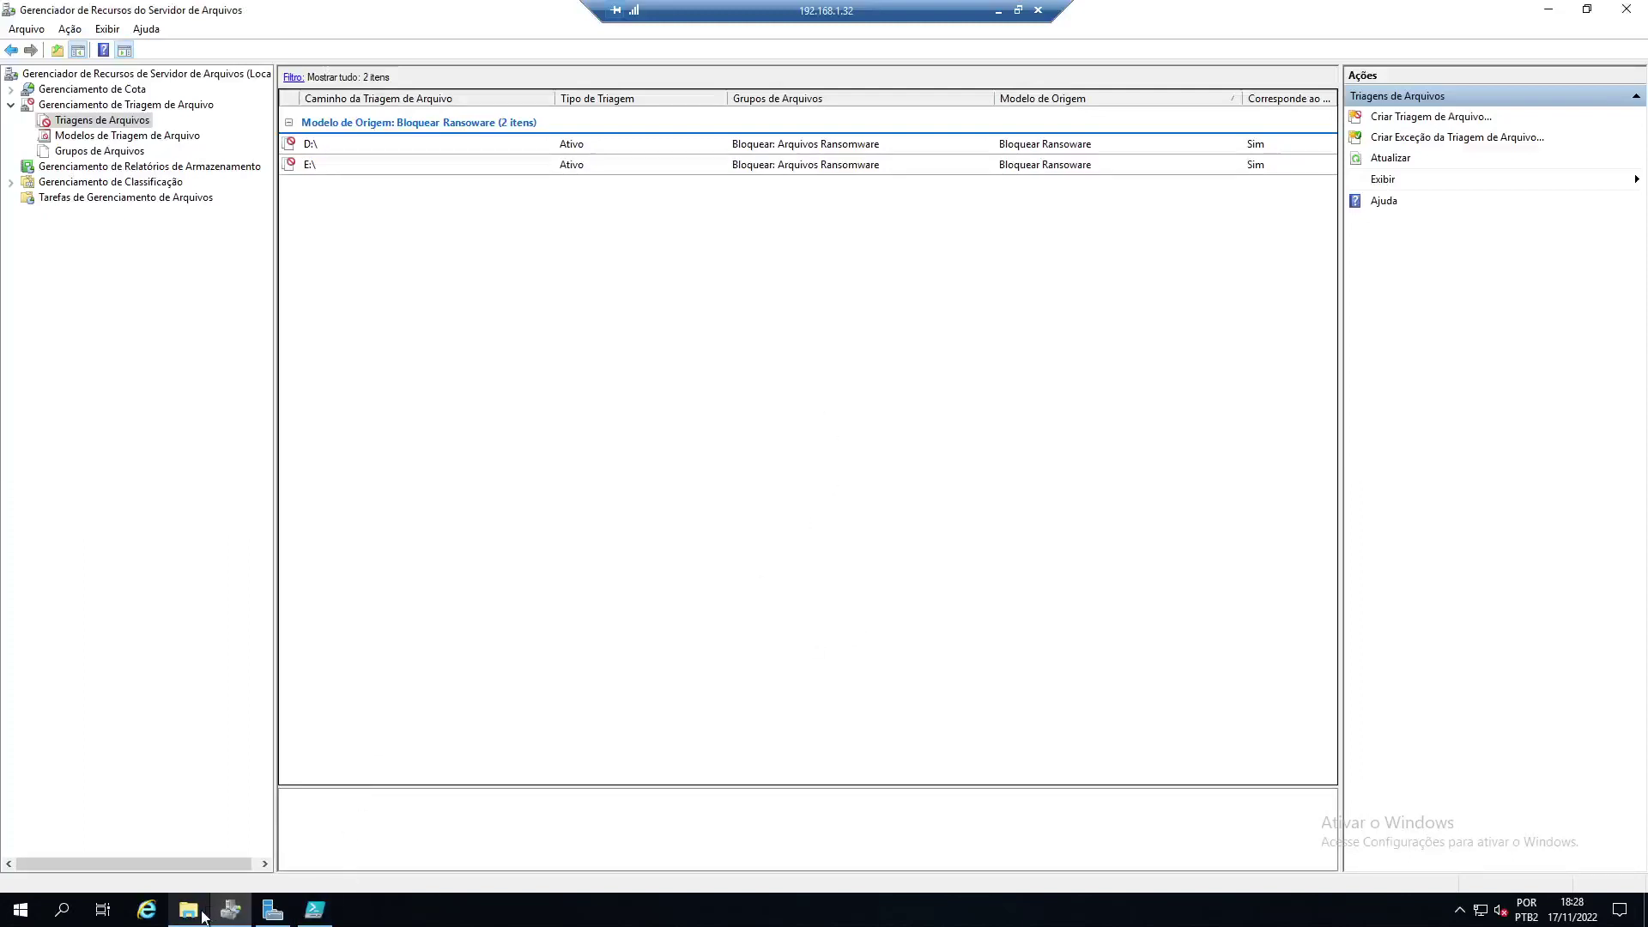
- Switch to the D:\ listing, open a new Notepad document and enter the text "teste de gravação"
click(1625, 10)
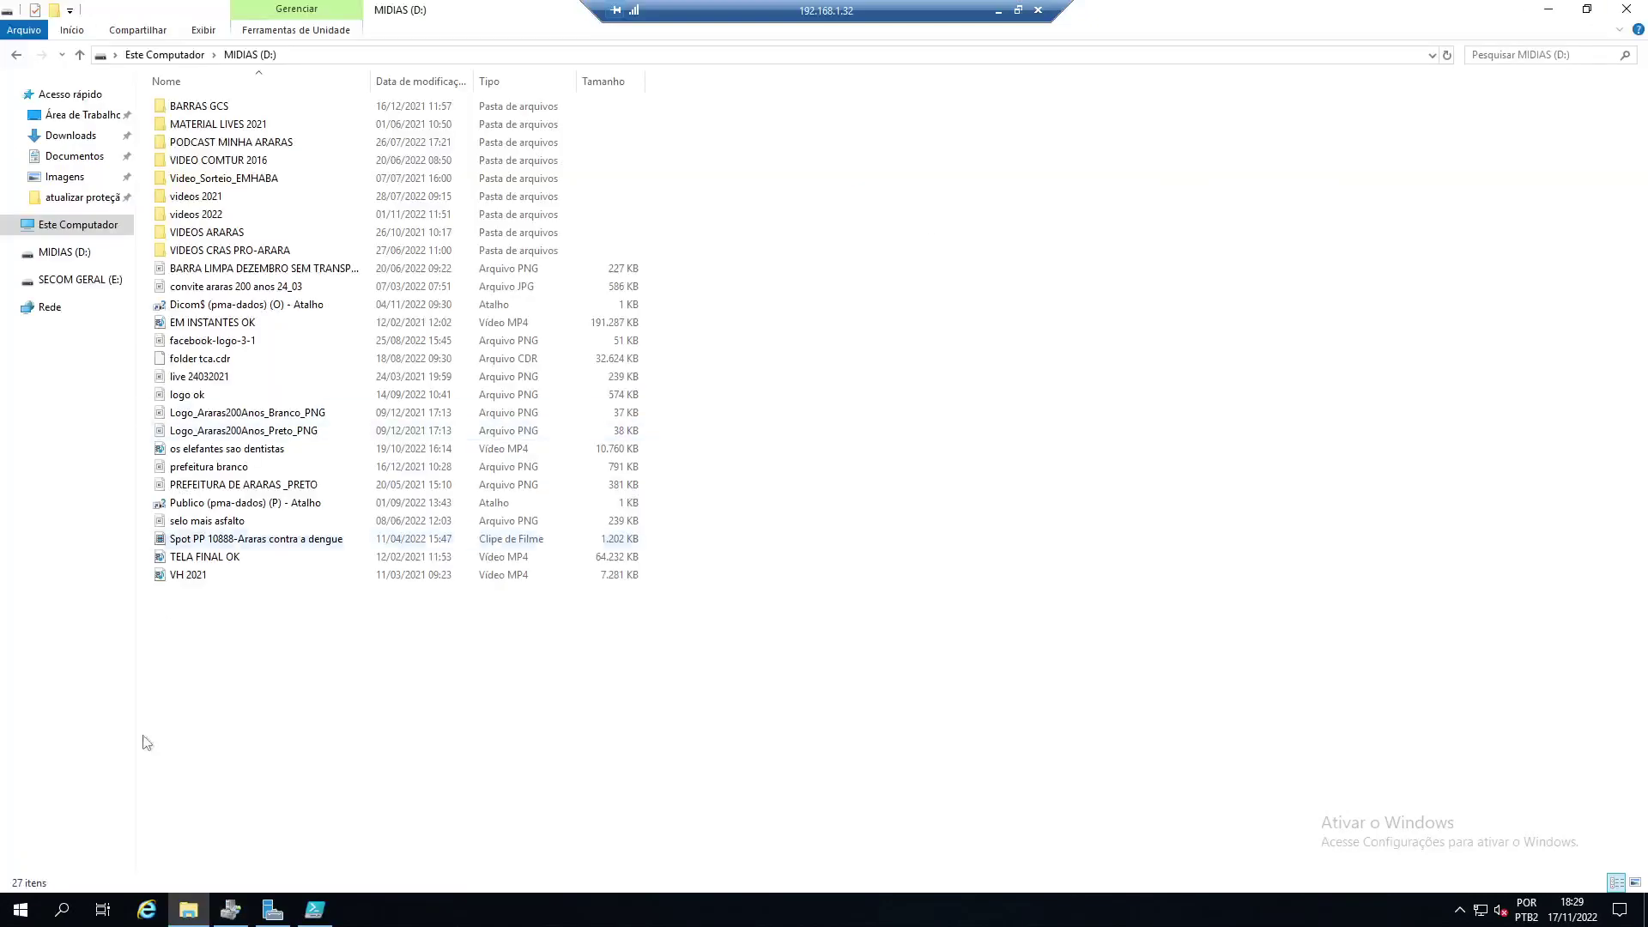
click(69, 911)
text(bloco)
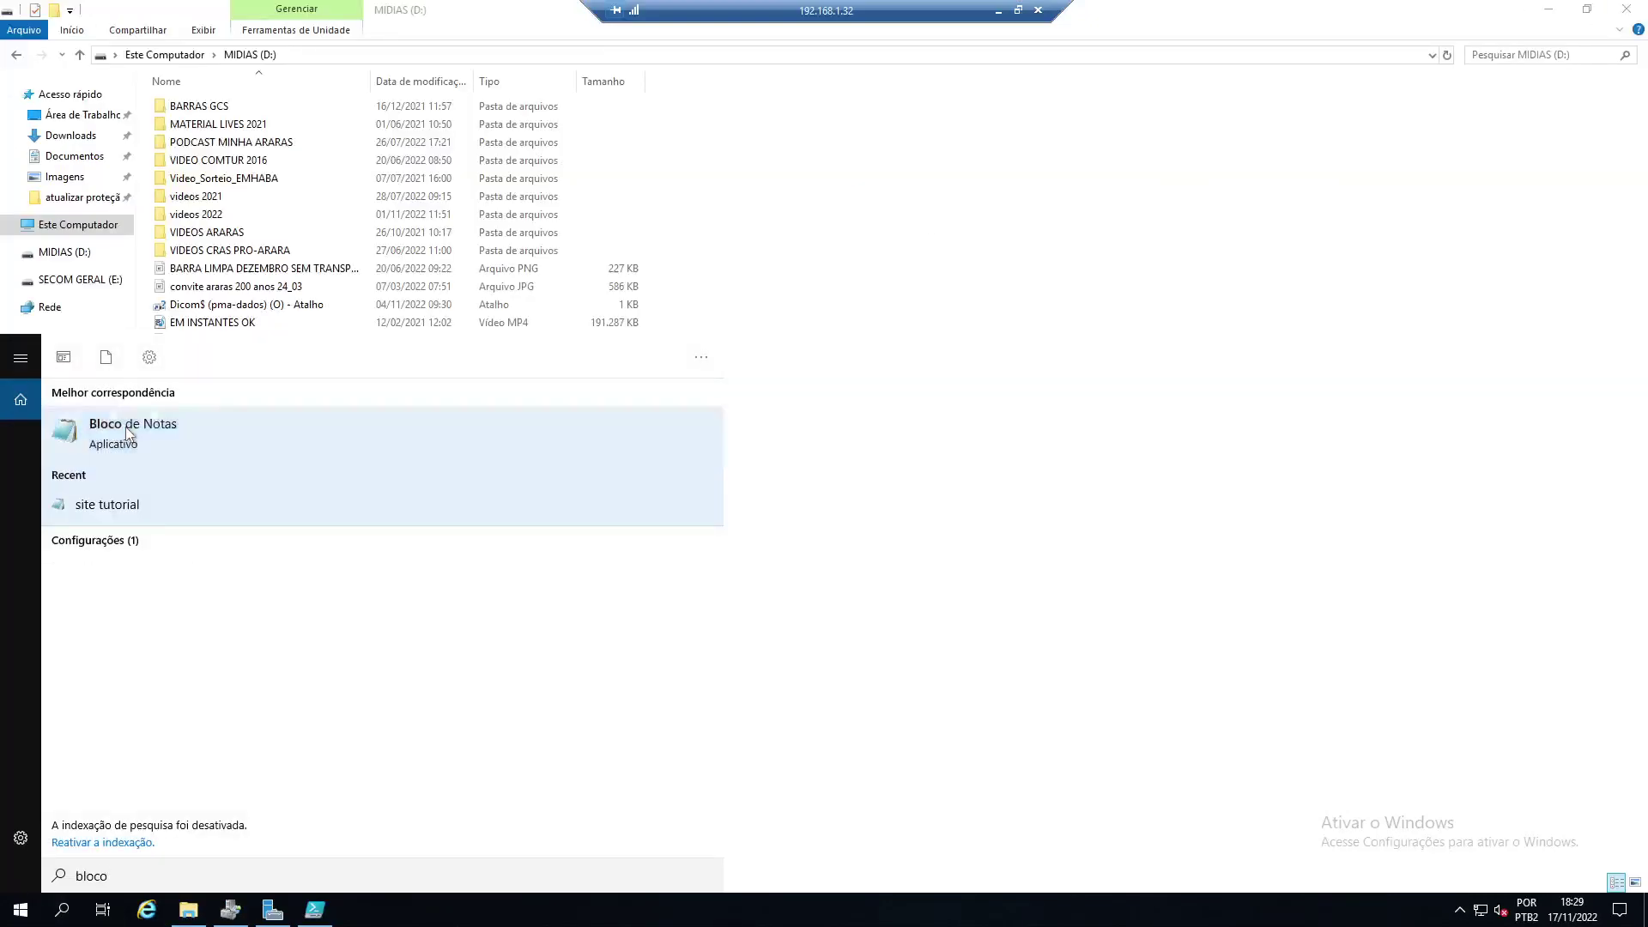
click(128, 433)
text(teste)
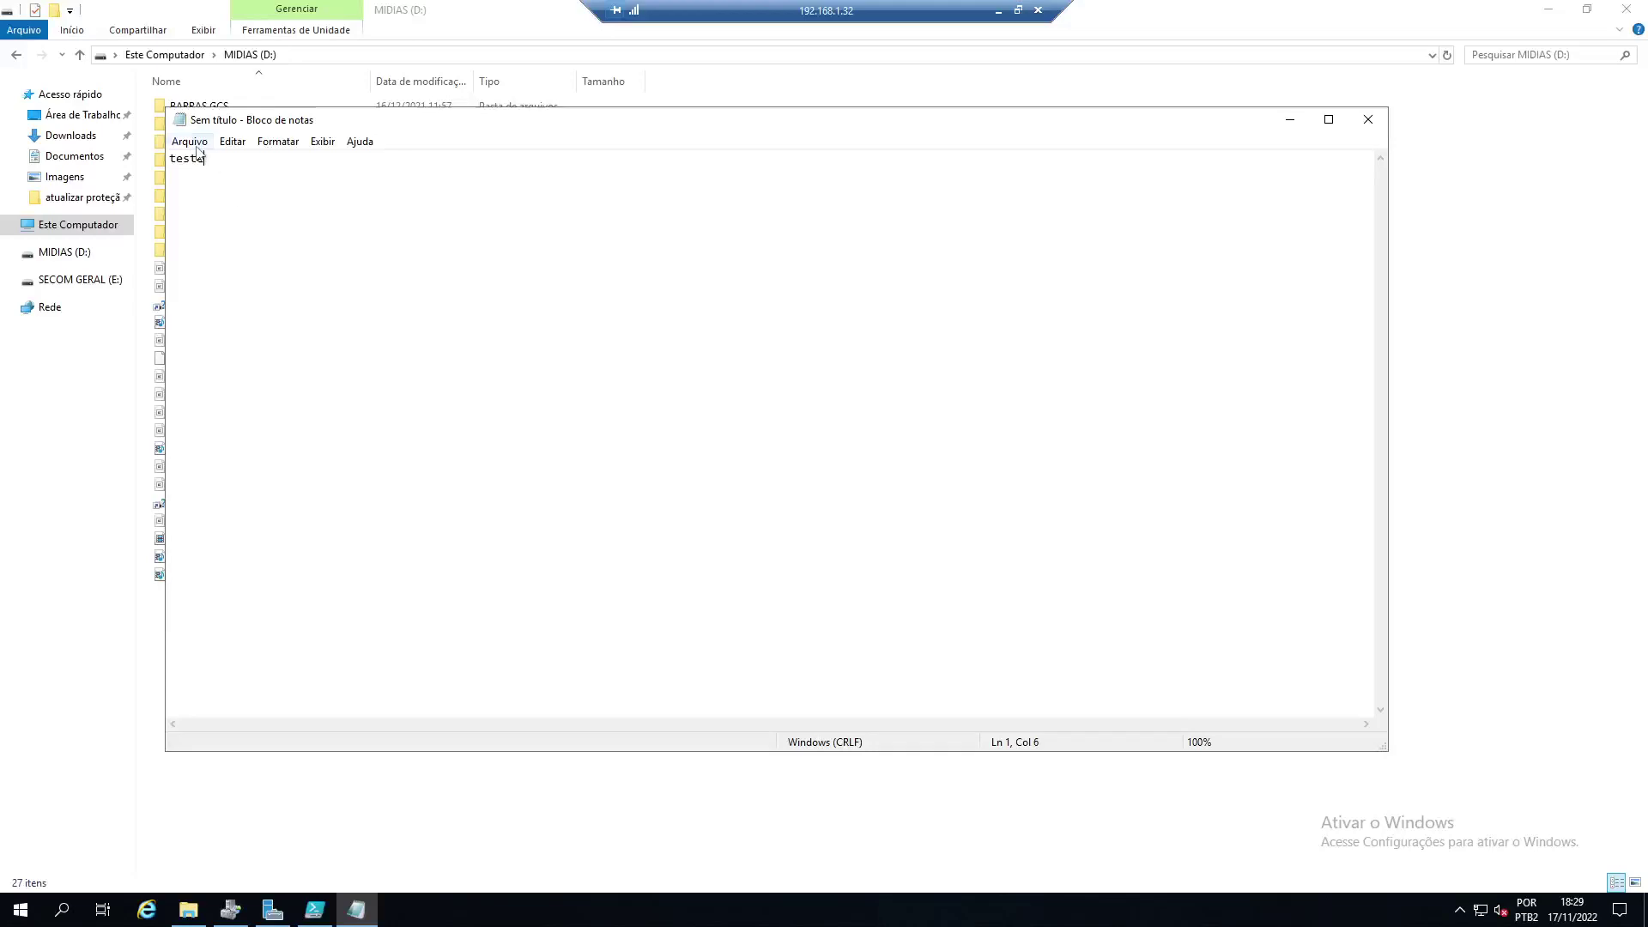
text( de grava1)
- Try to save the document on MIDIAS (D:) as "teste.enc" with the all-files type
click(190, 140)
click(231, 217)
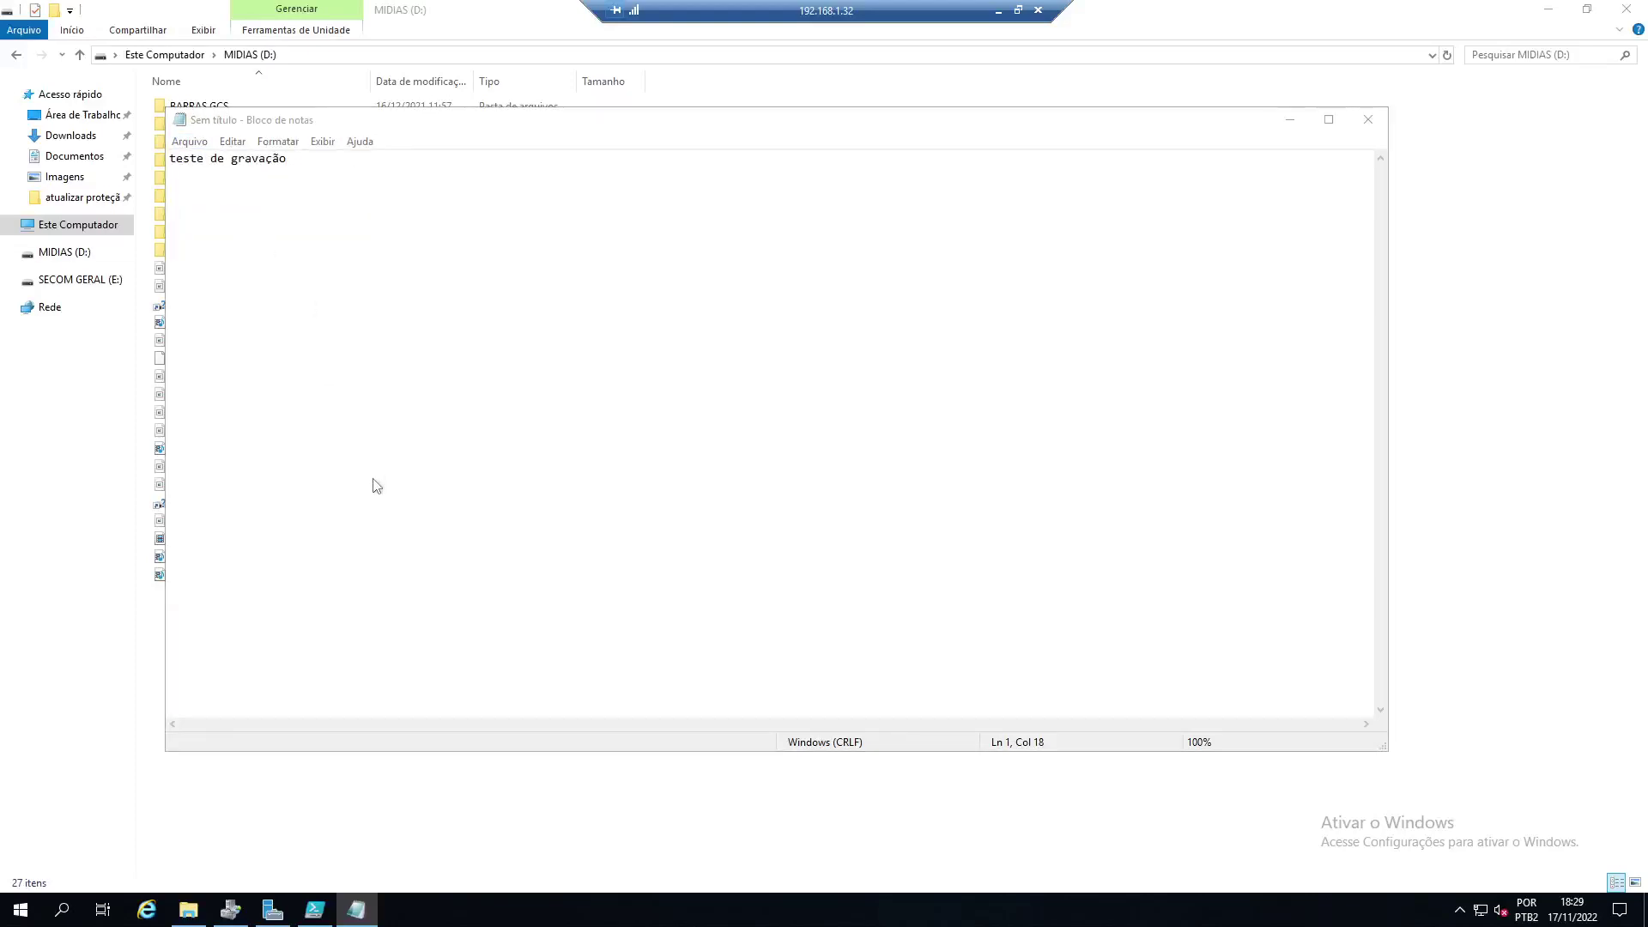
click(344, 546)
click(344, 565)
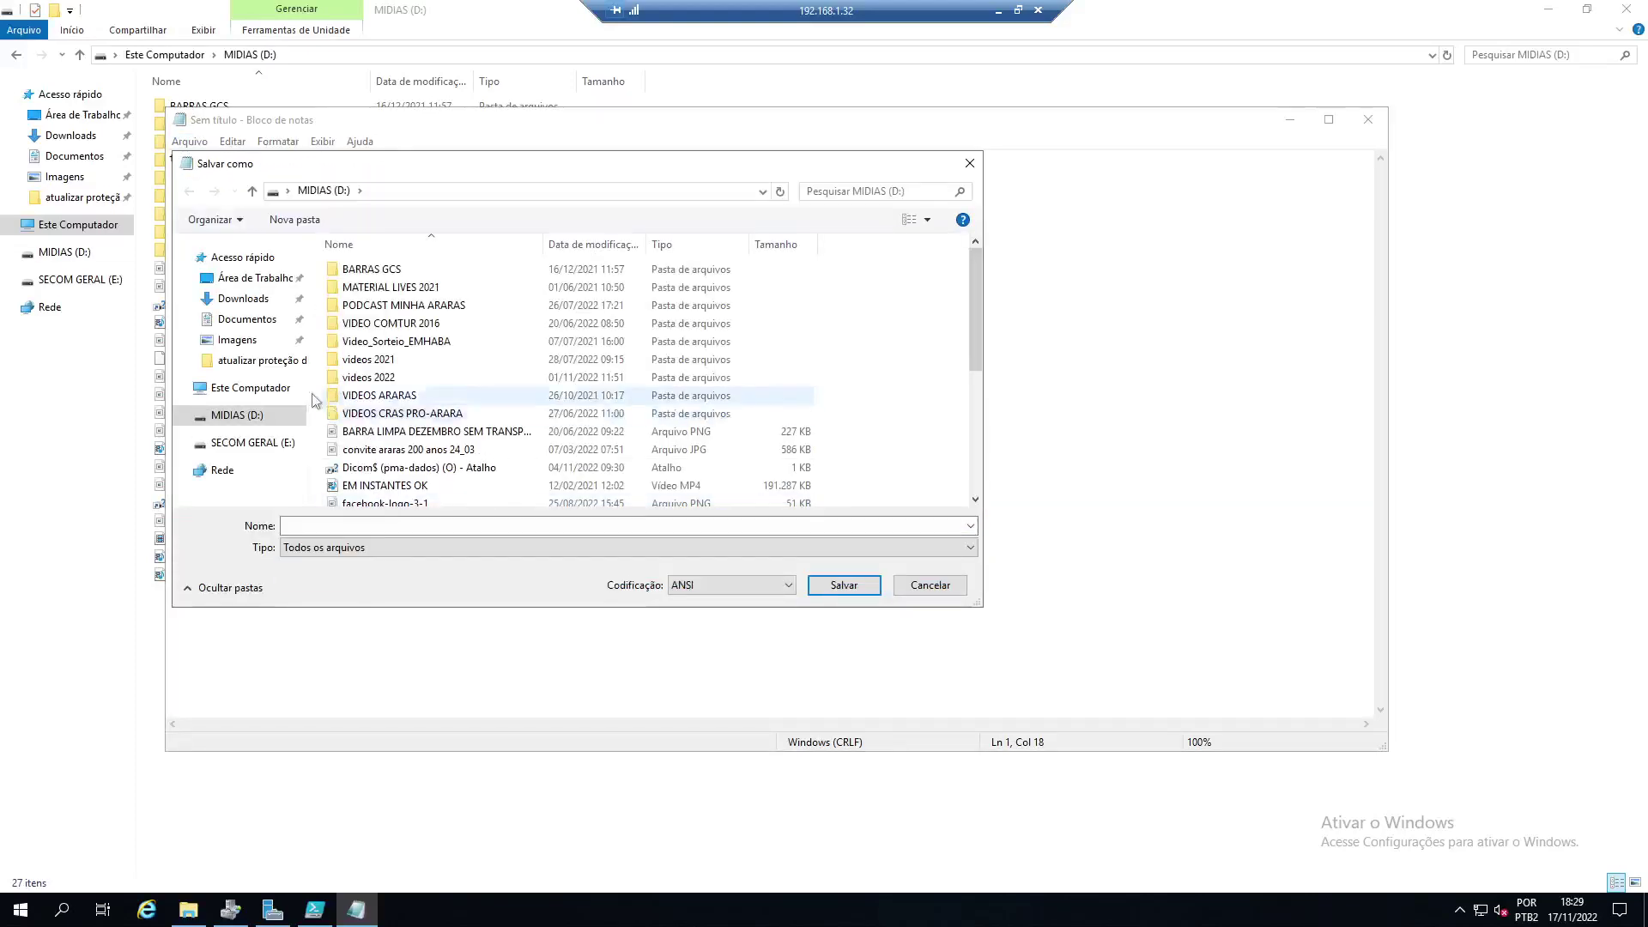
click(409, 526)
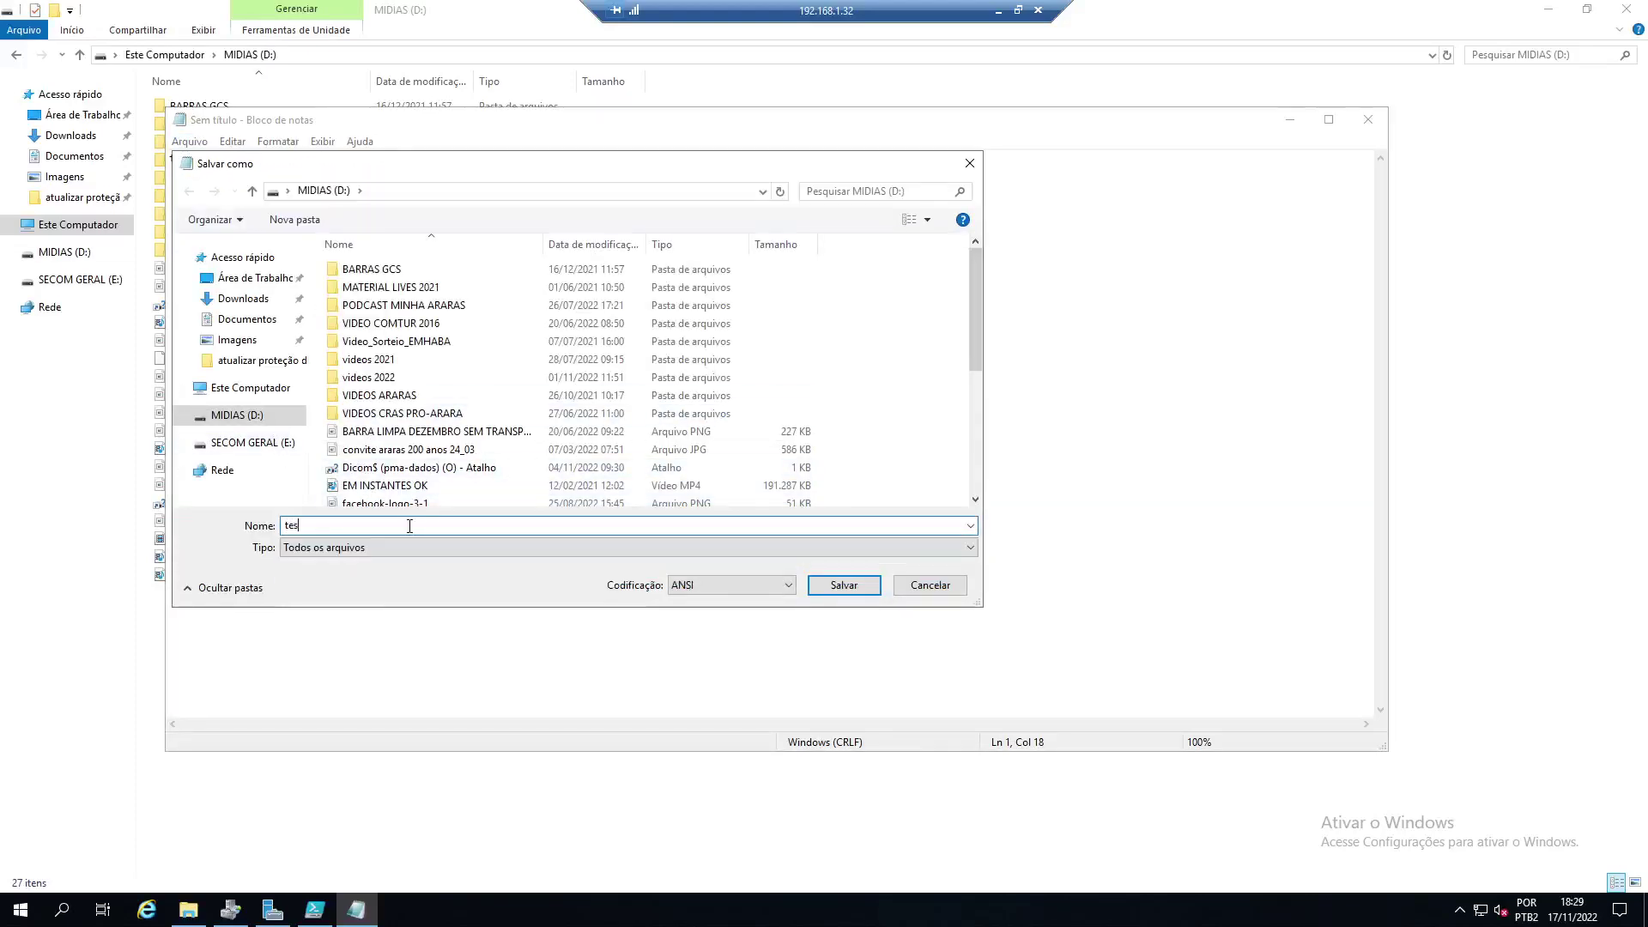
text(teste.enc)
key(Return)
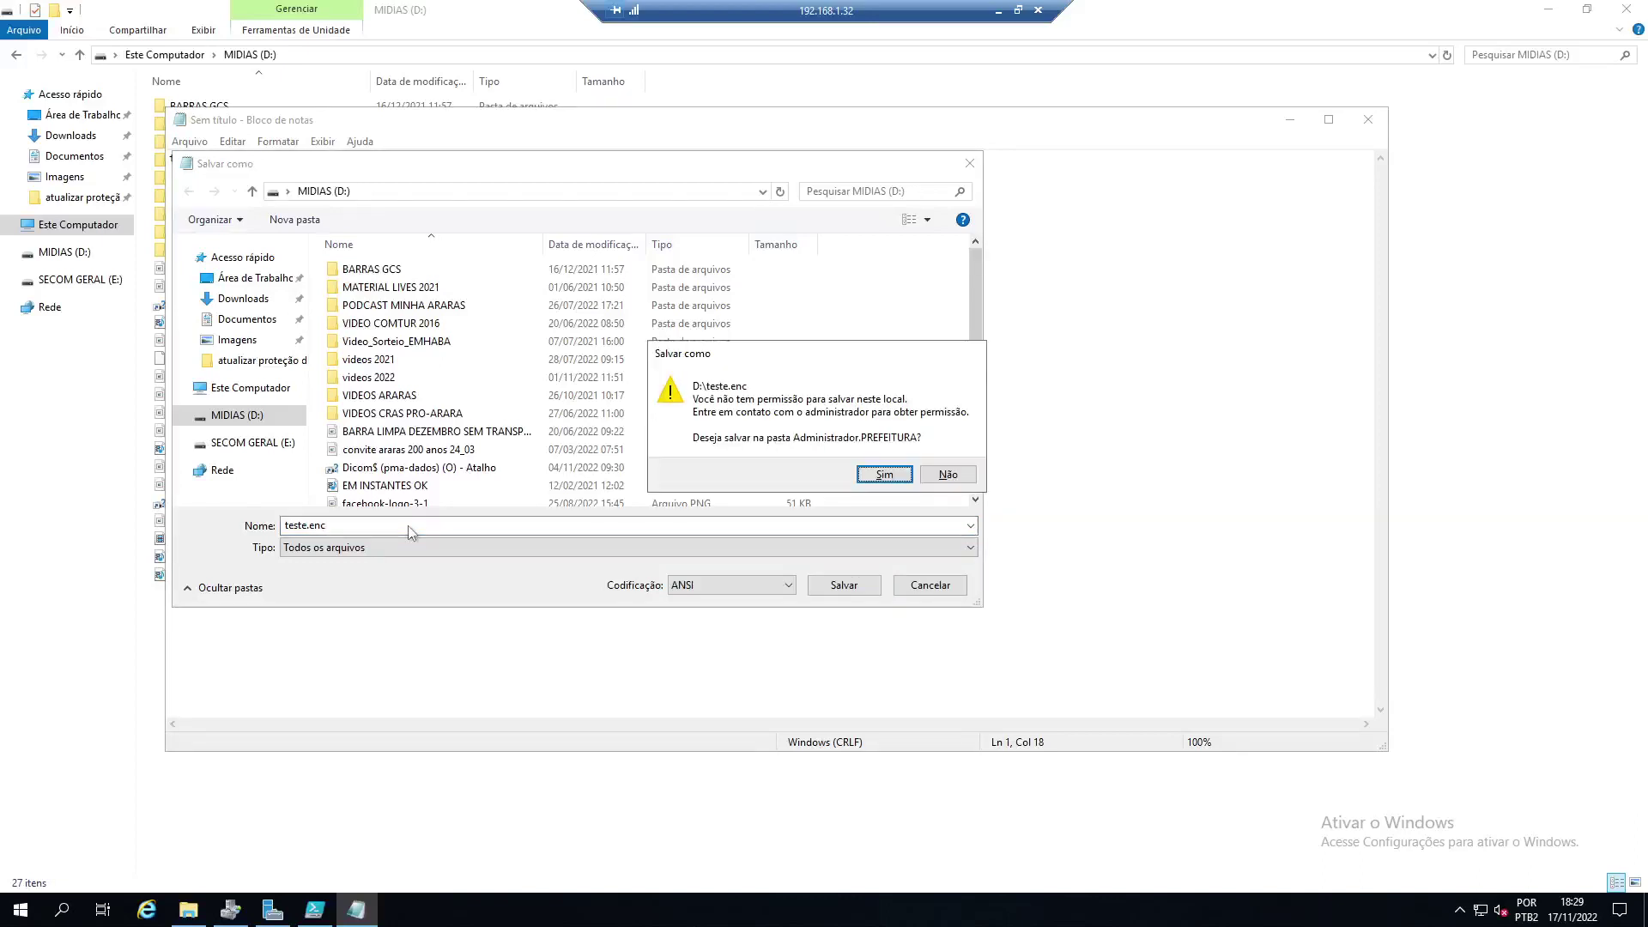
- Decline saving in the administrator's folder, cancel the save and close Notepad without keeping the document
click(947, 474)
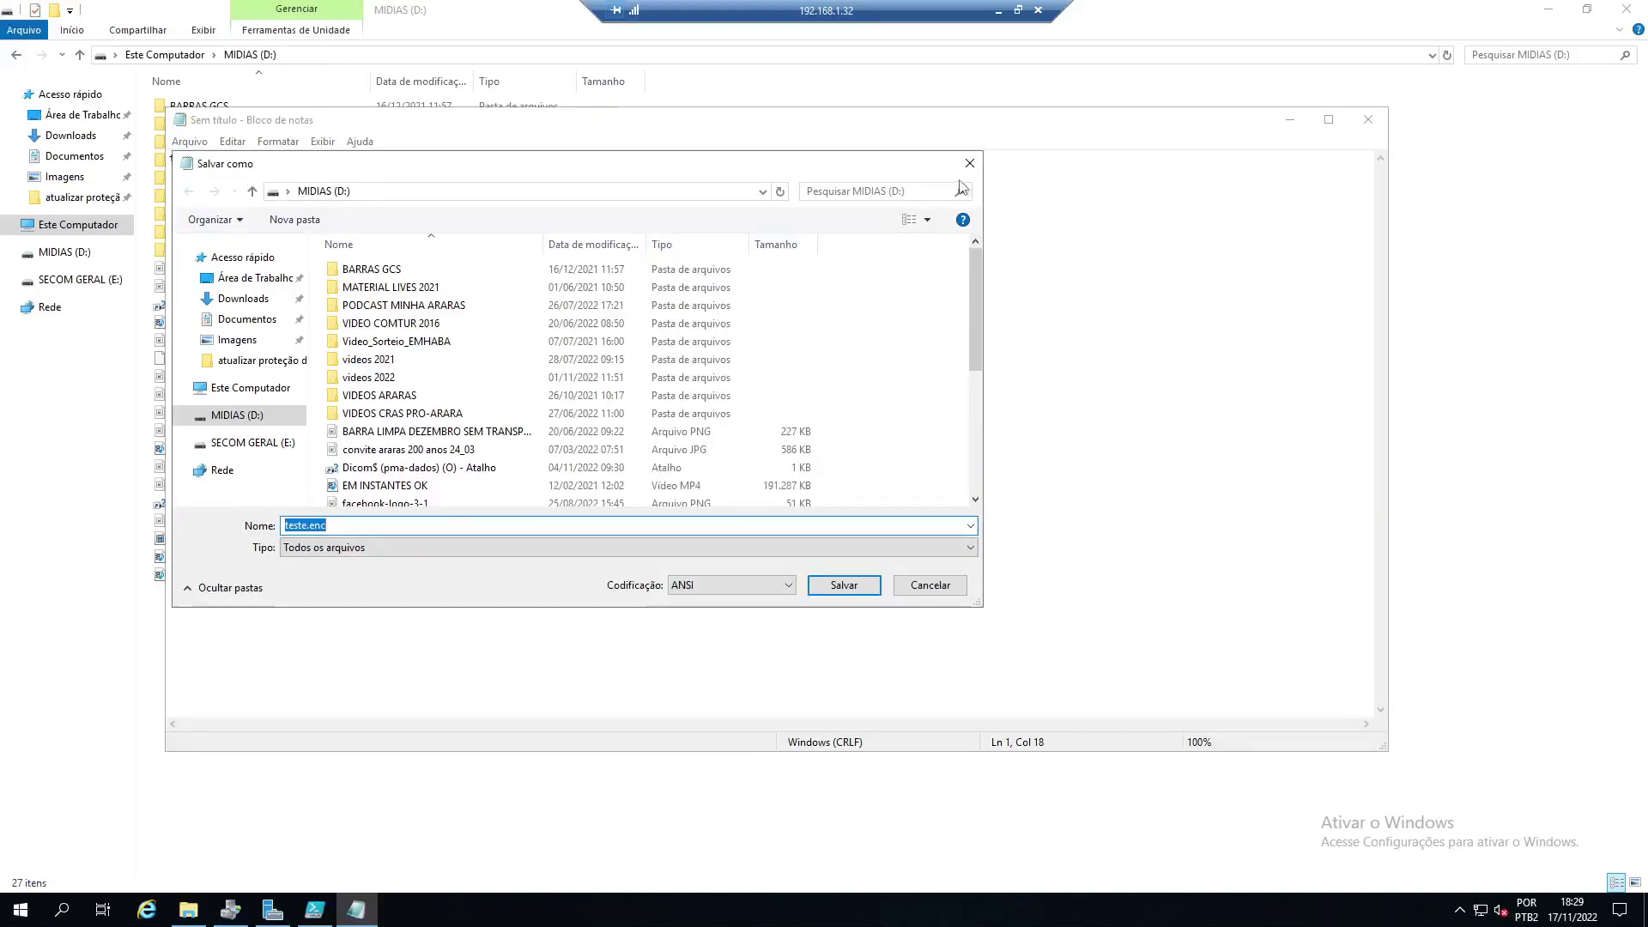
click(969, 164)
click(1367, 121)
click(835, 456)
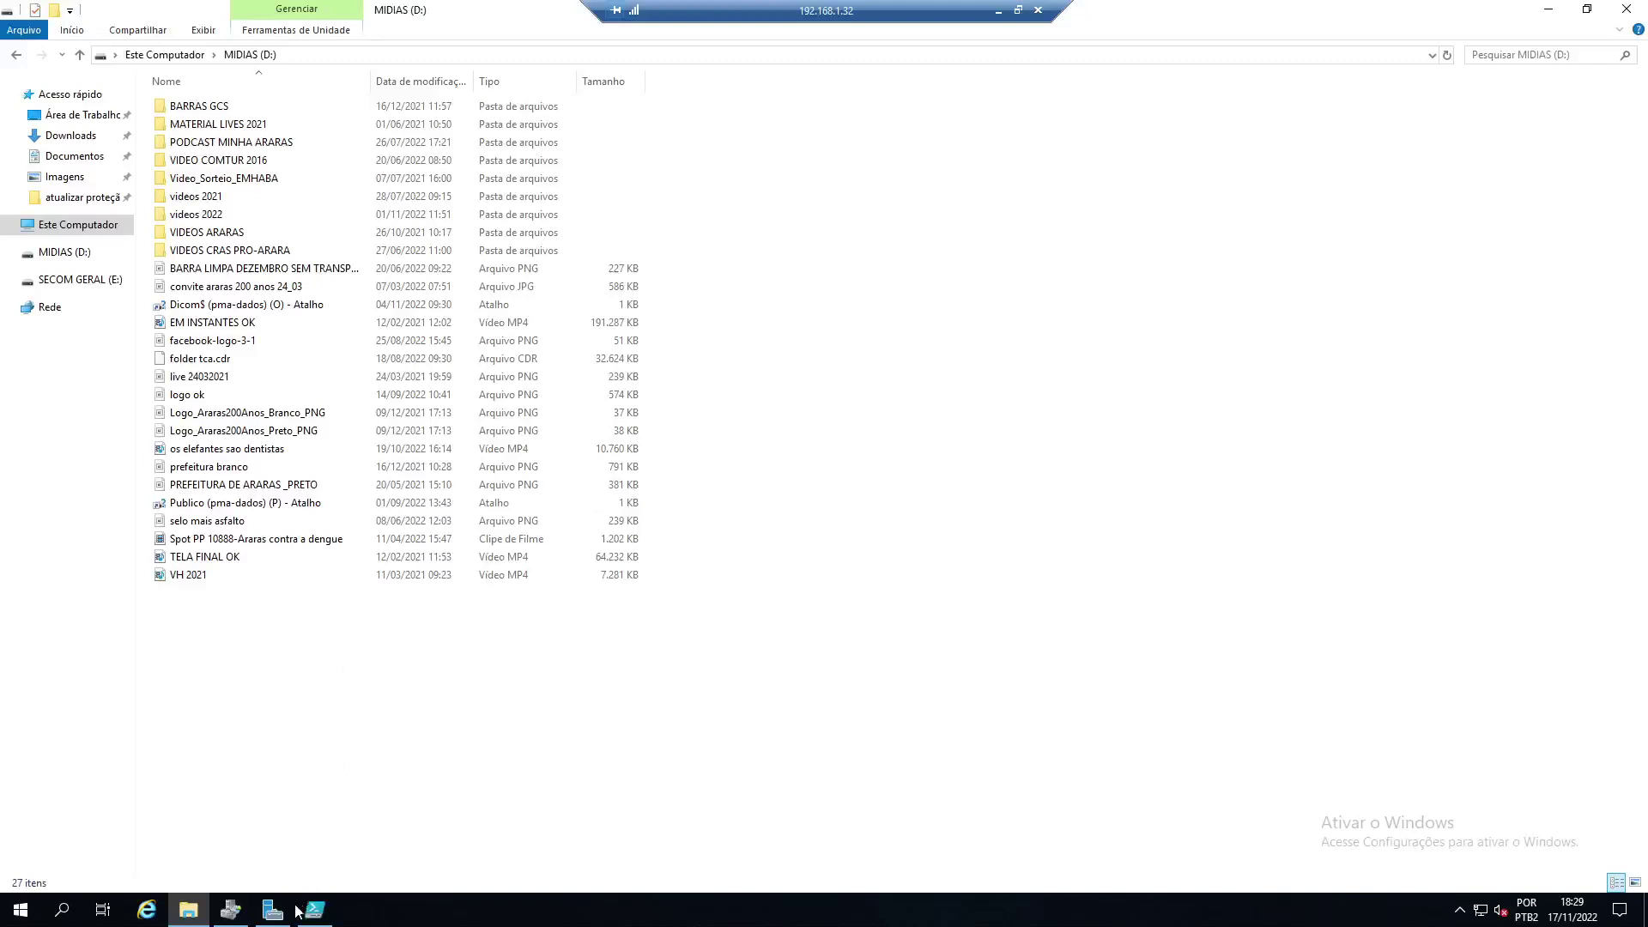
- In File Server Resource Manager, examine the included file patterns of the "Arquivos Ransomware" file group, then cancel its properties
click(231, 910)
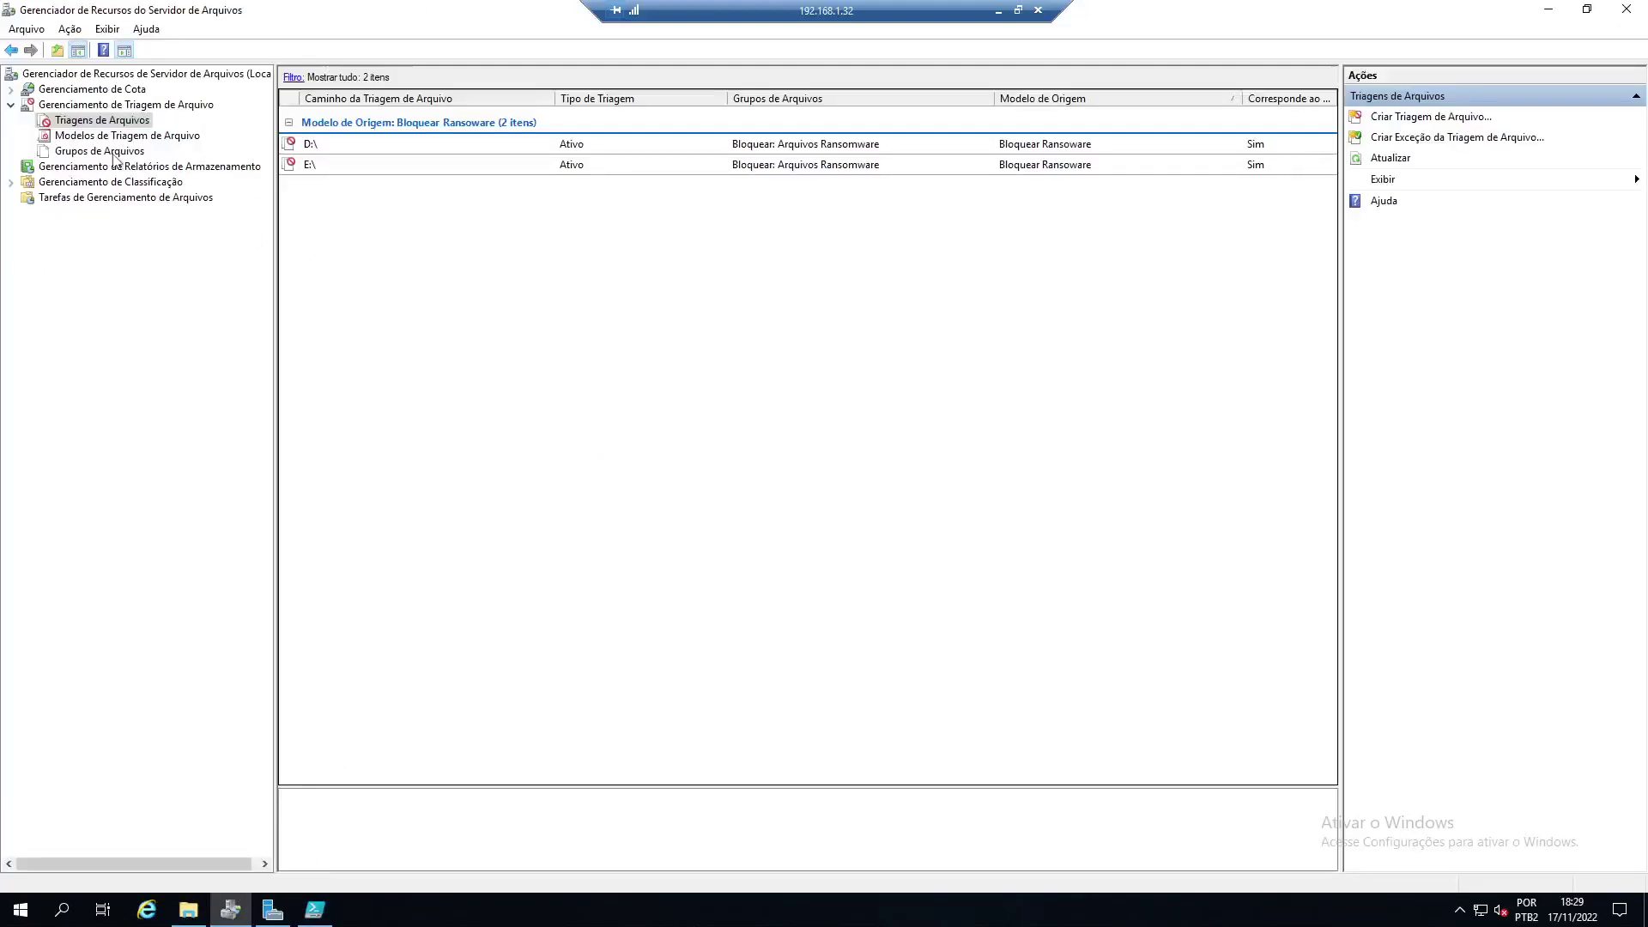
click(112, 152)
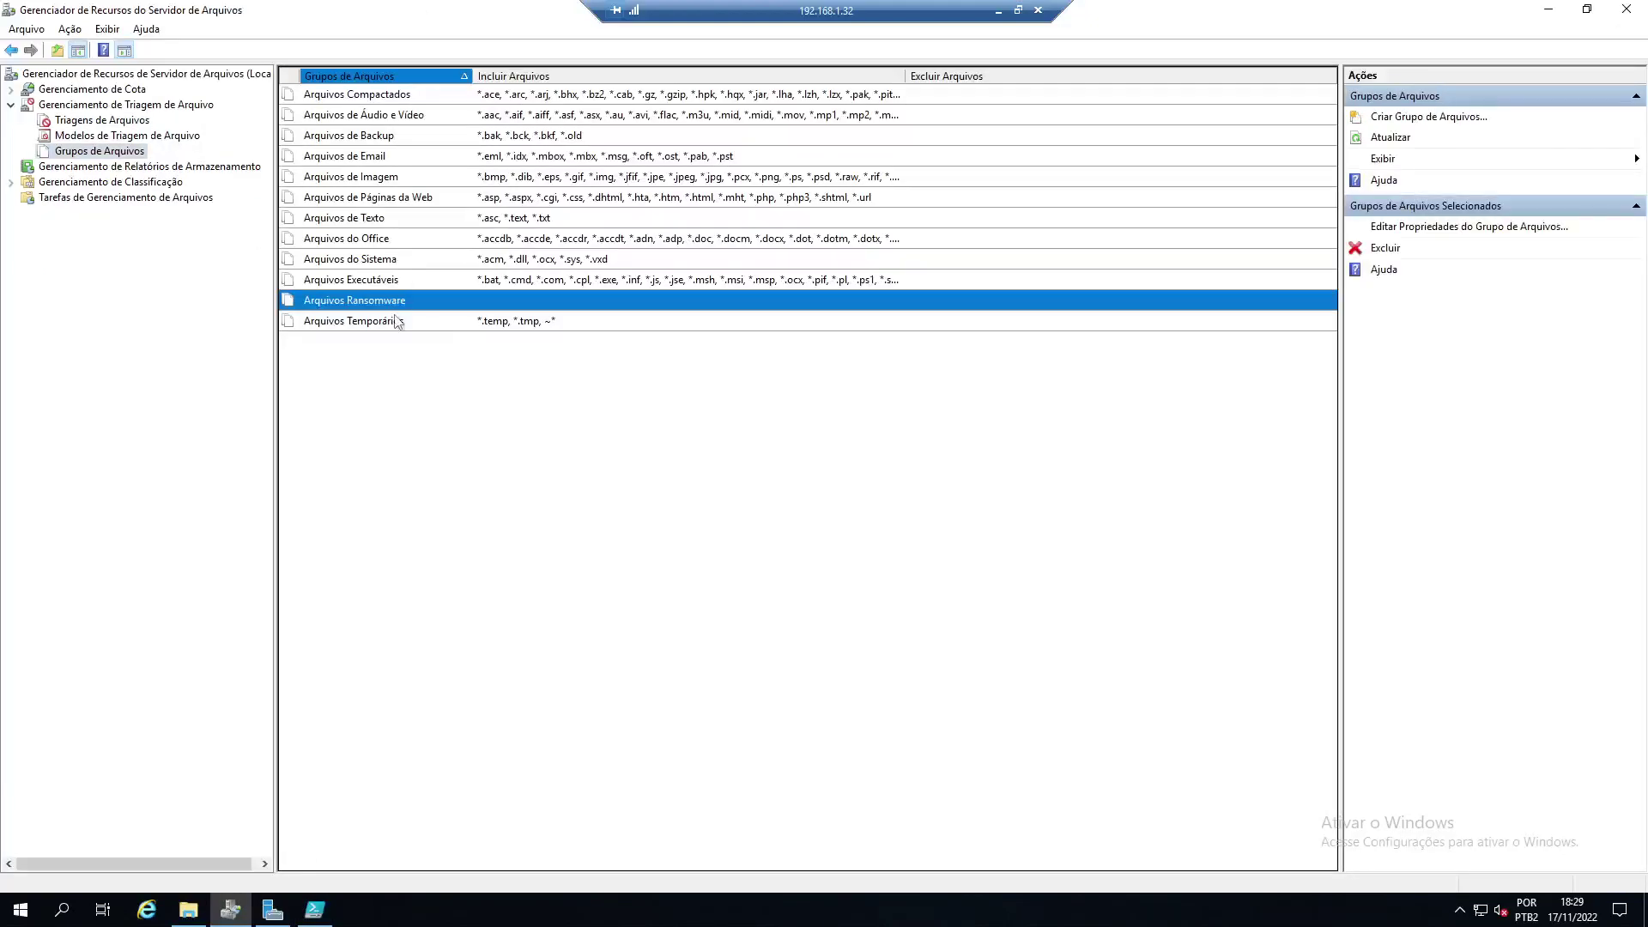
double_click(515, 308)
drag(513, 376, 519, 397)
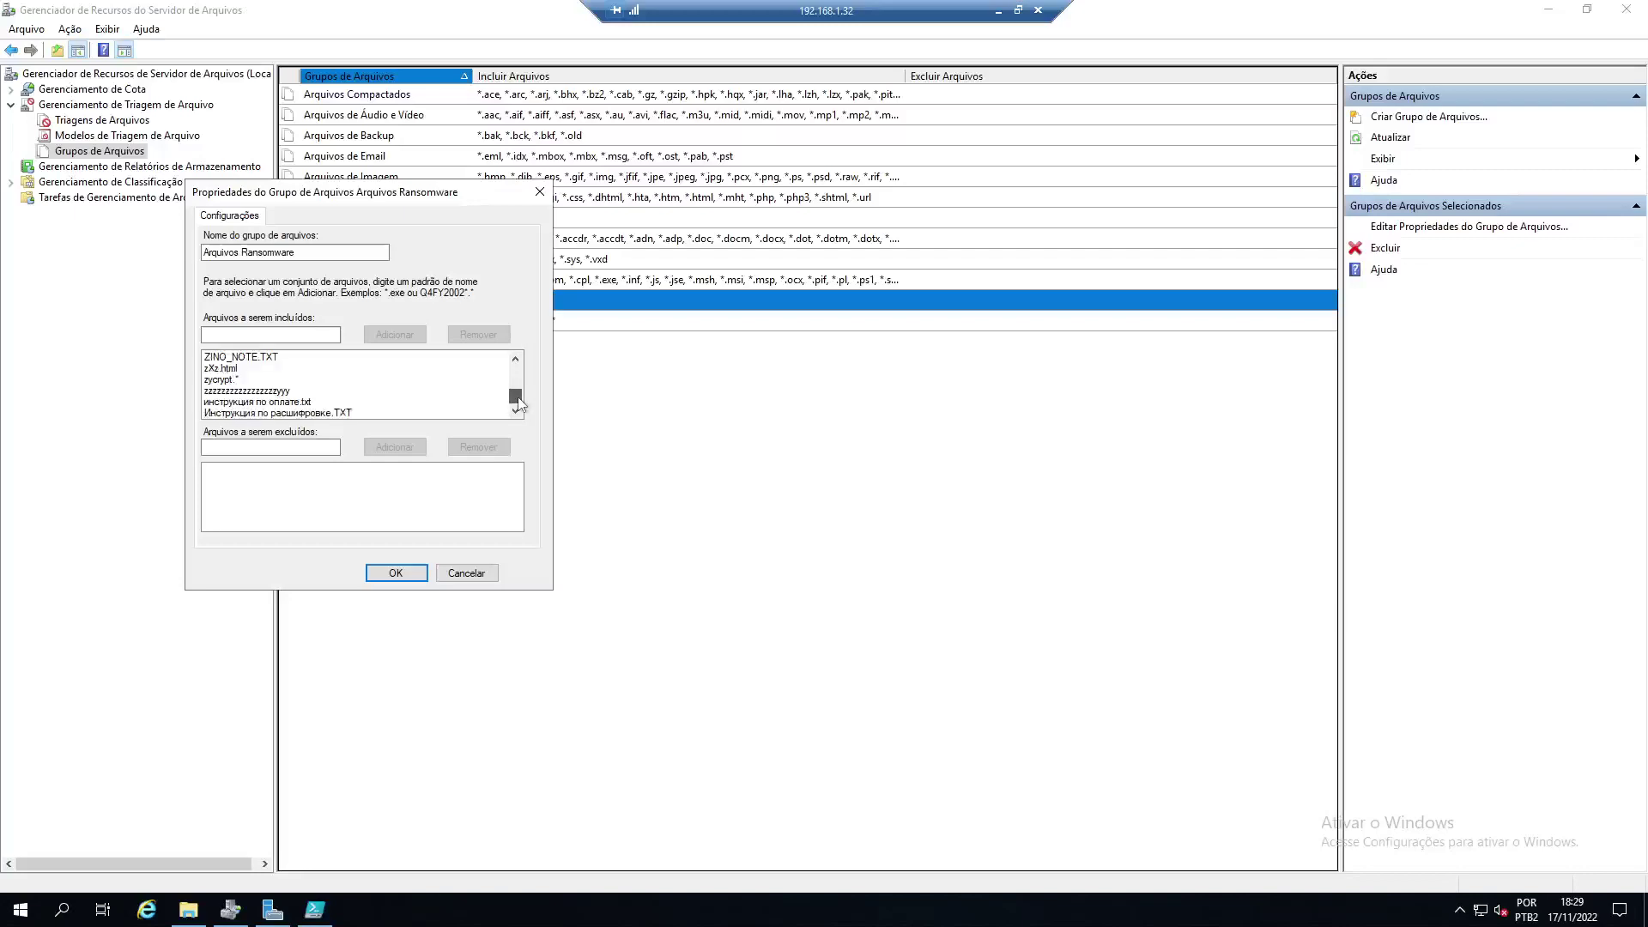
click(467, 572)
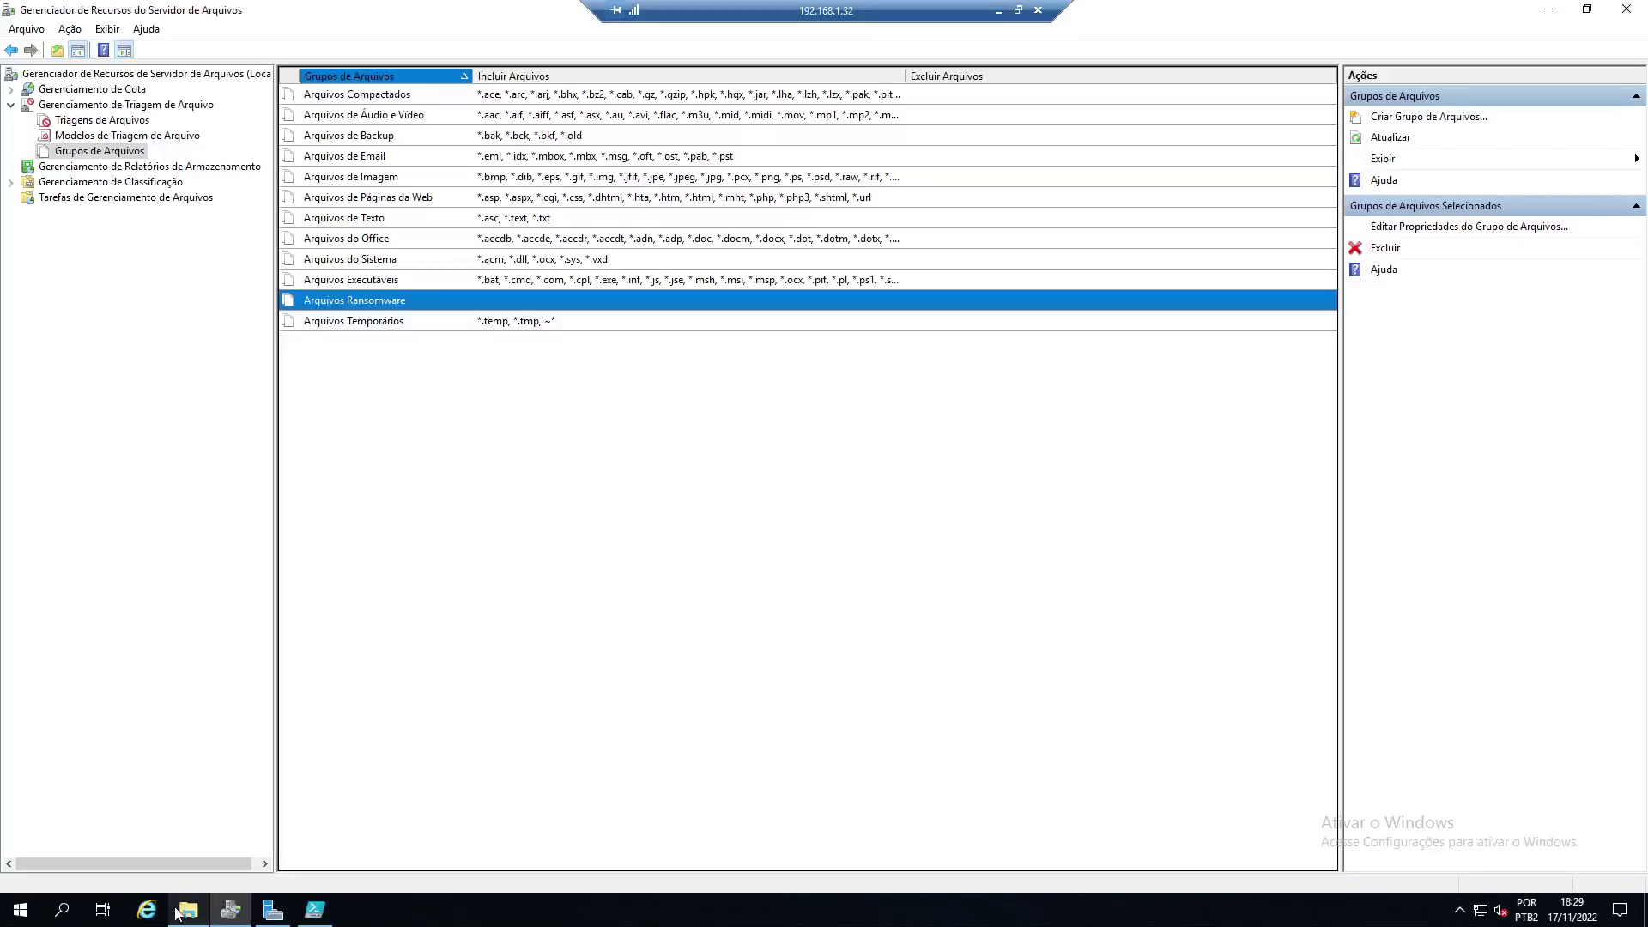
- Return to the D:\ listing, select the VH 2021 video and minimize the window
click(230, 910)
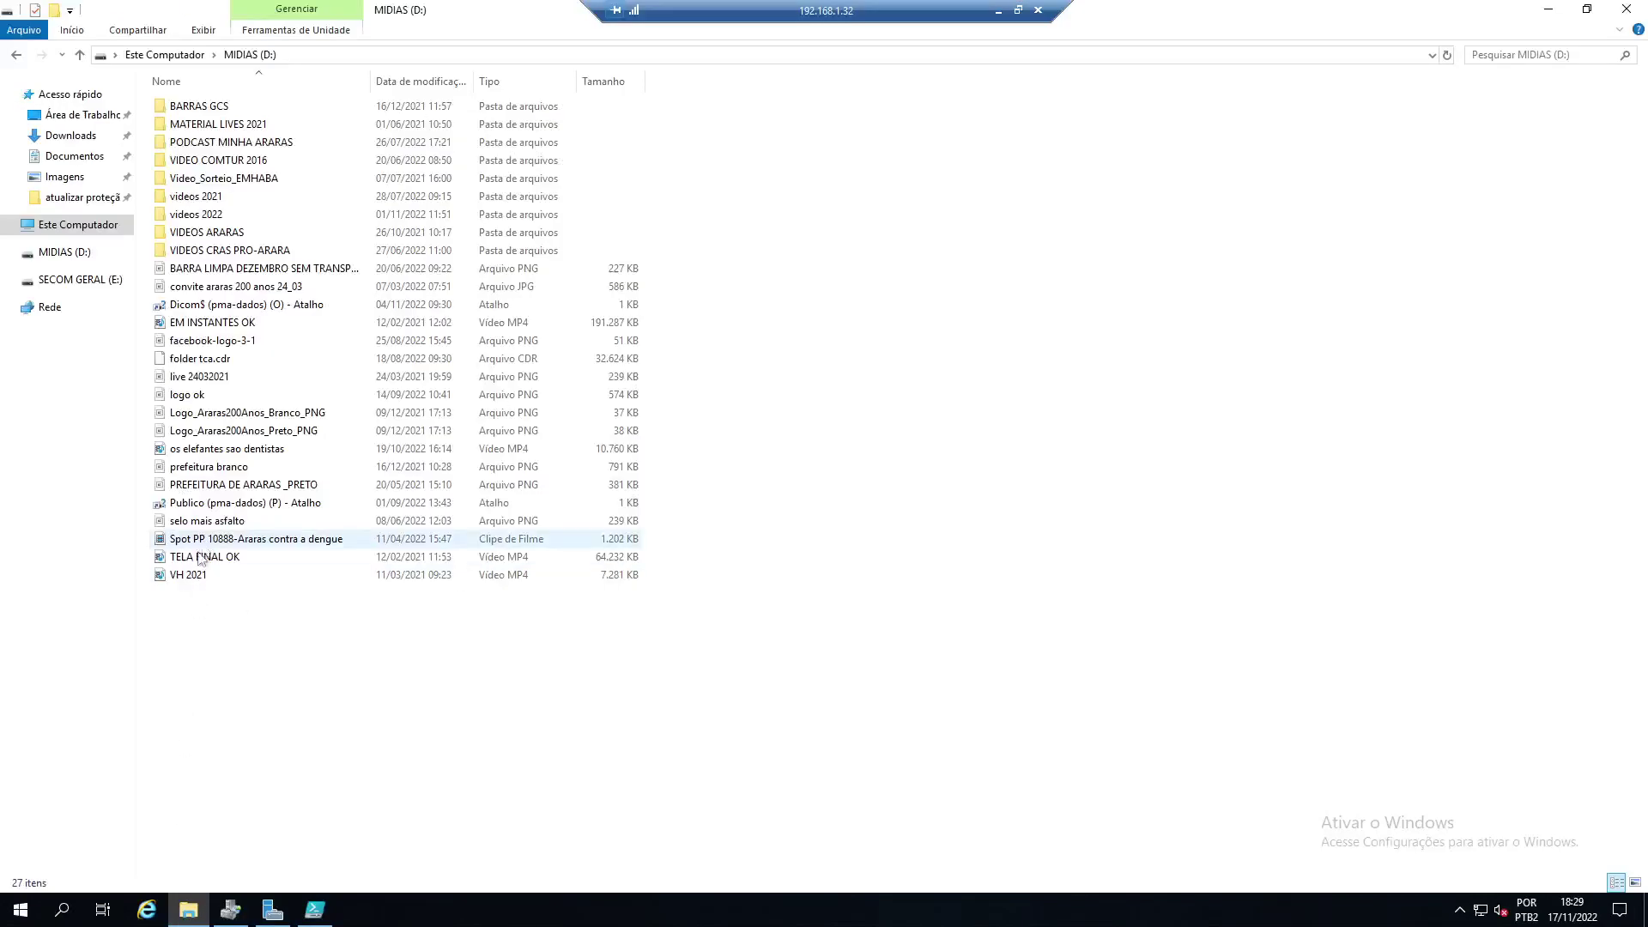
click(189, 580)
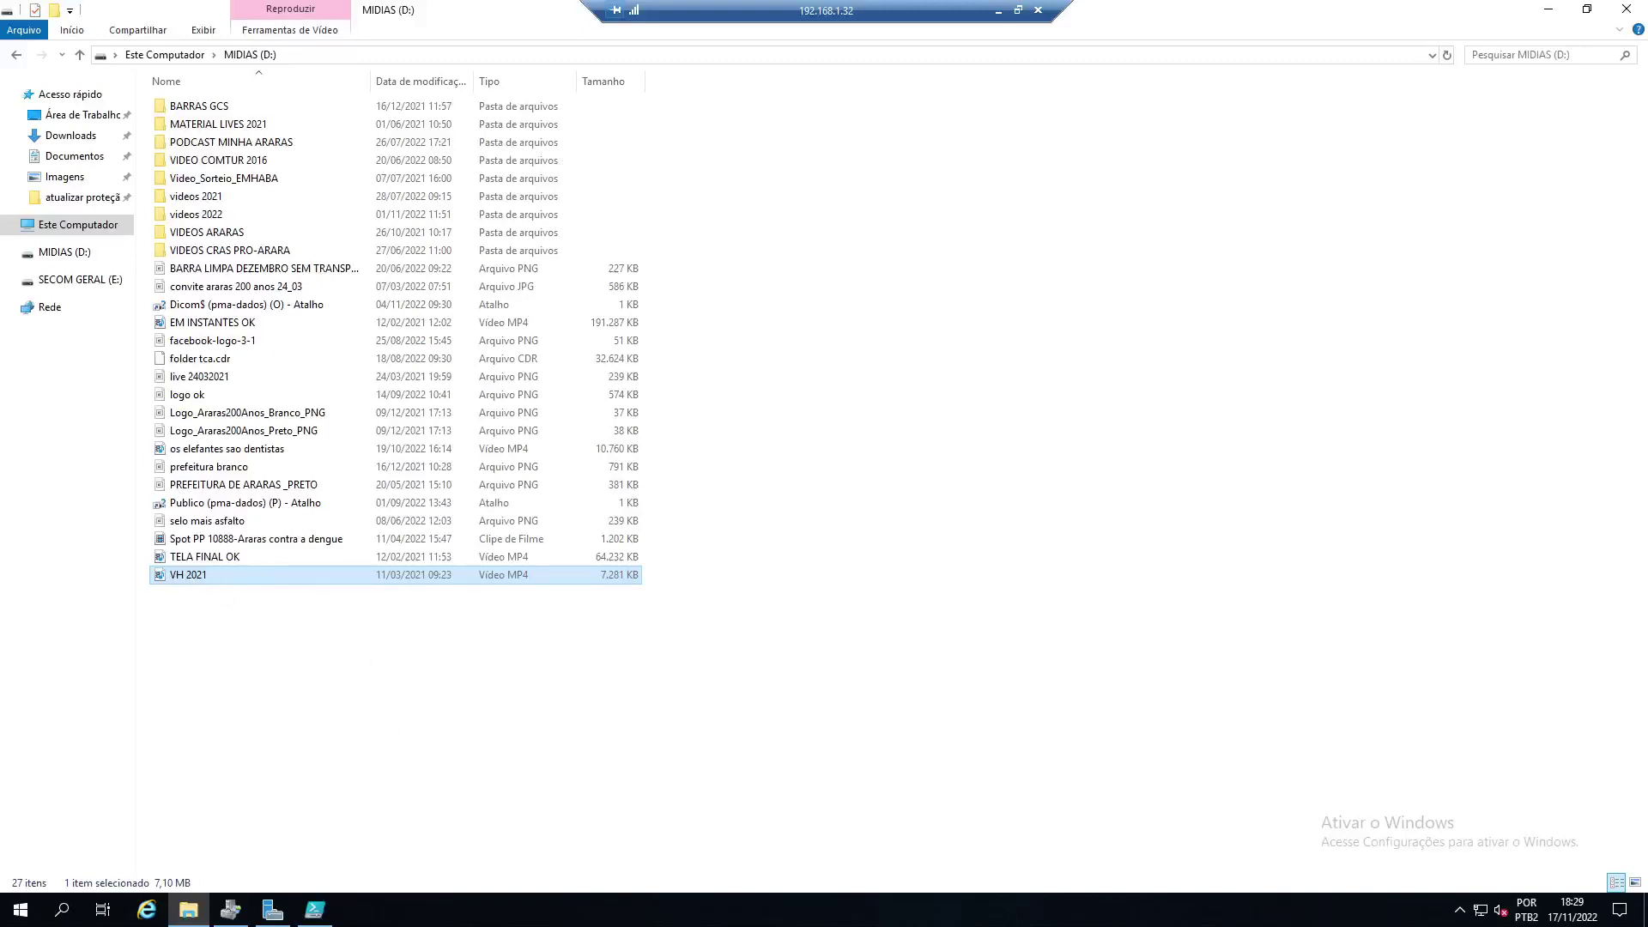
click(1549, 8)
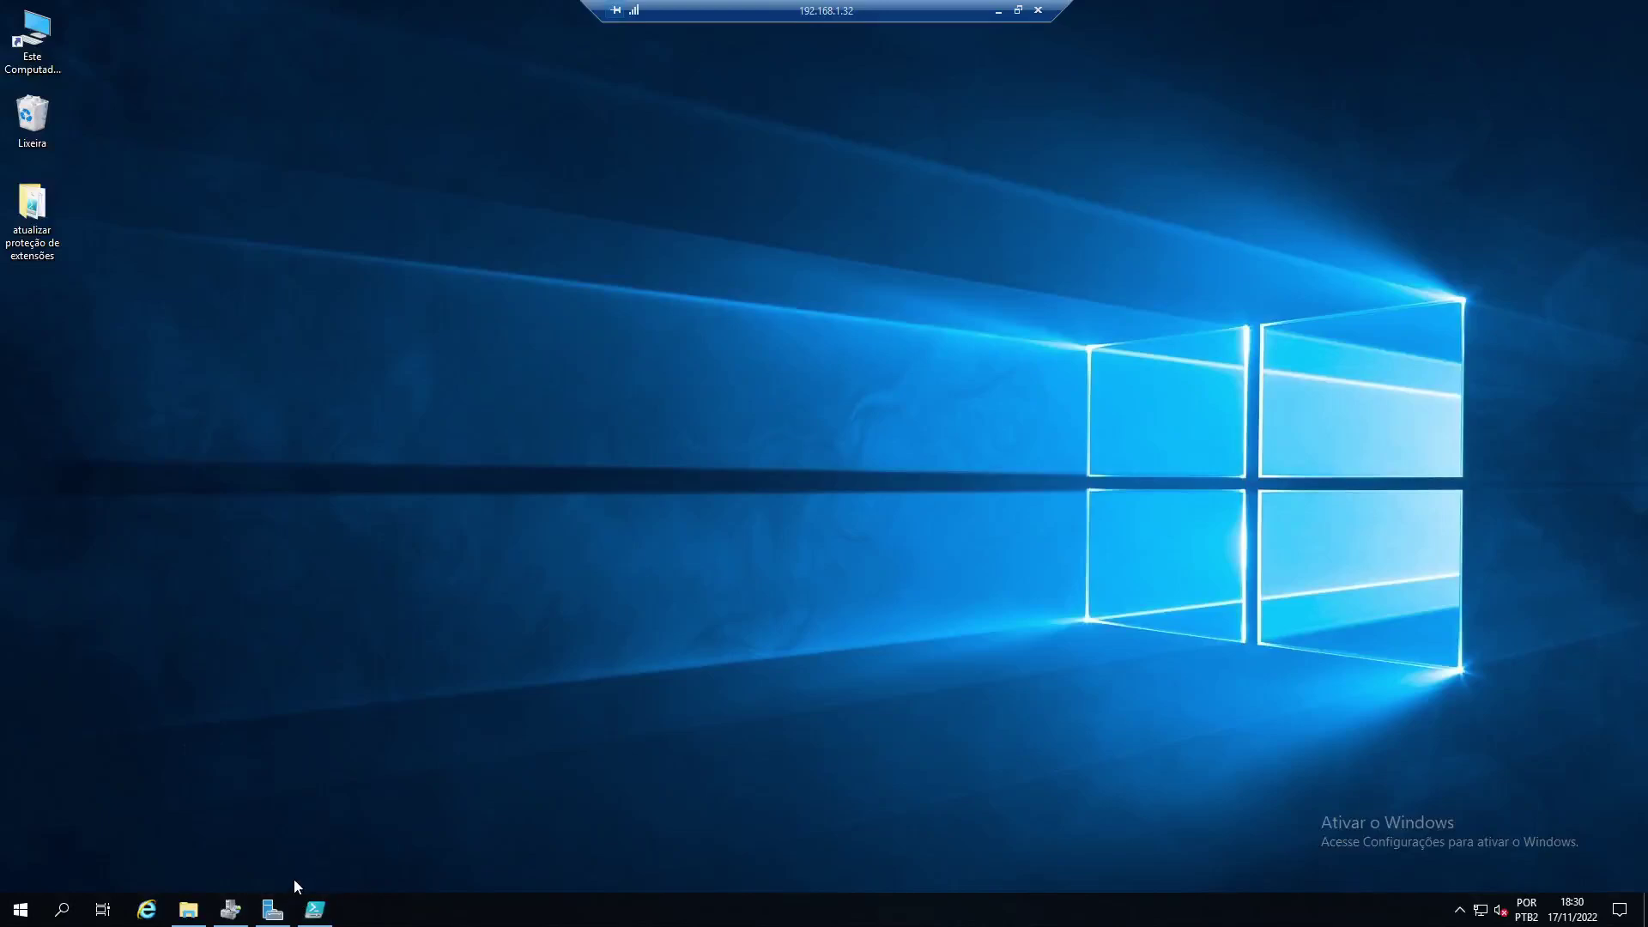
- Bring up PowerShell ISE with the "Criar Ransoware-Groups.ps1" script and close it
click(320, 921)
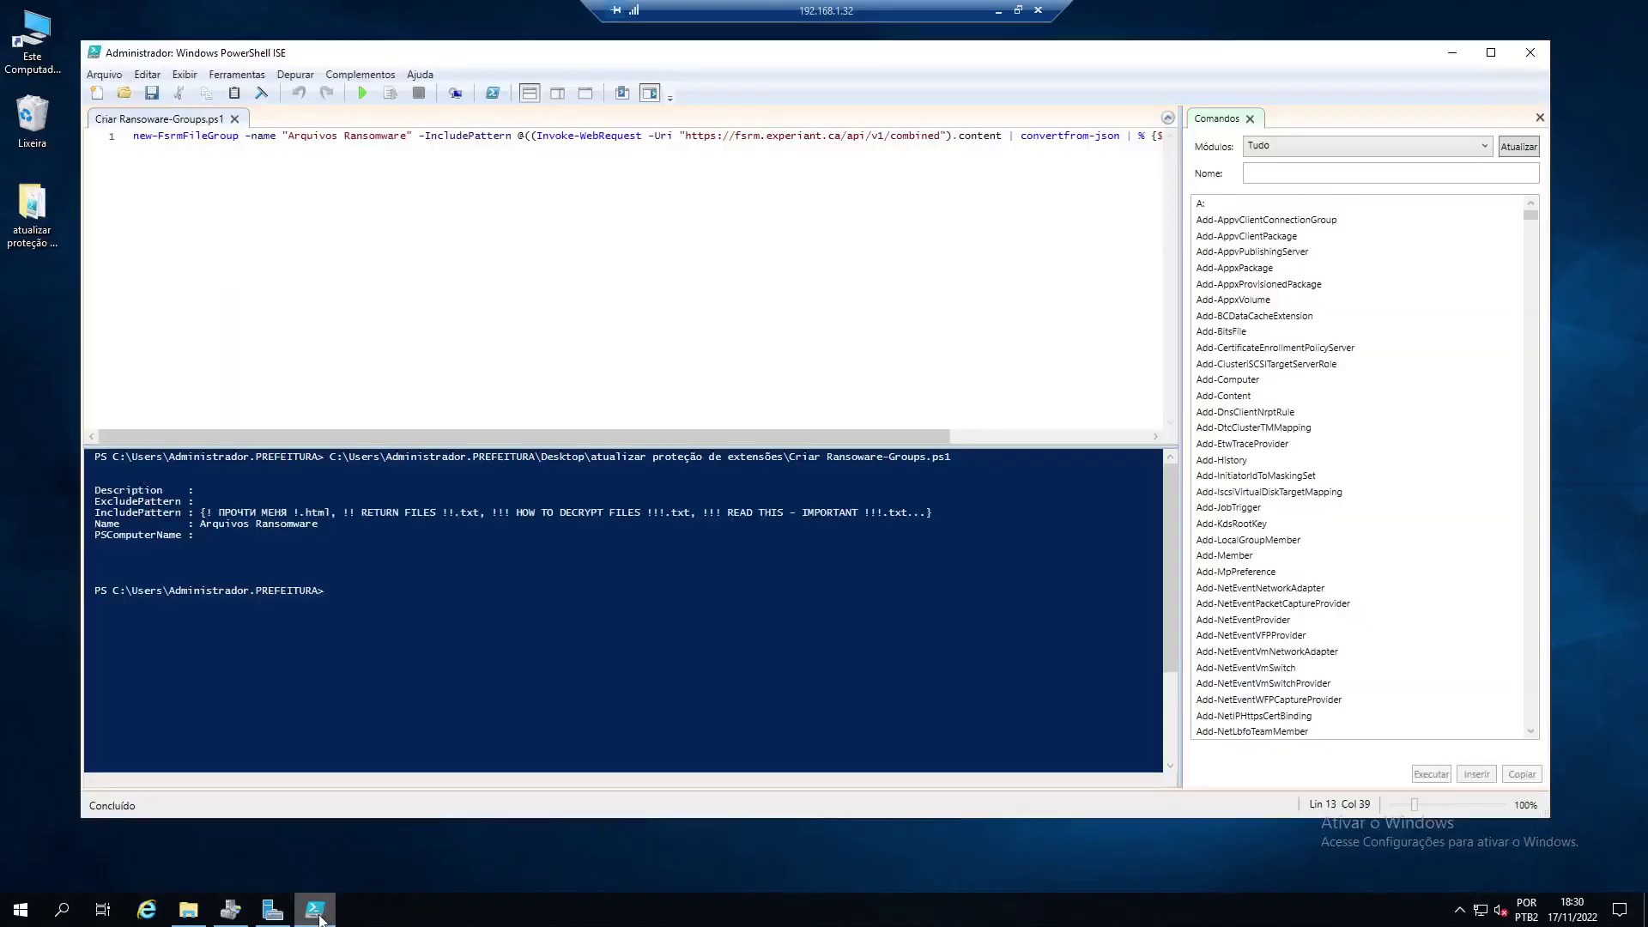
click(316, 912)
click(333, 915)
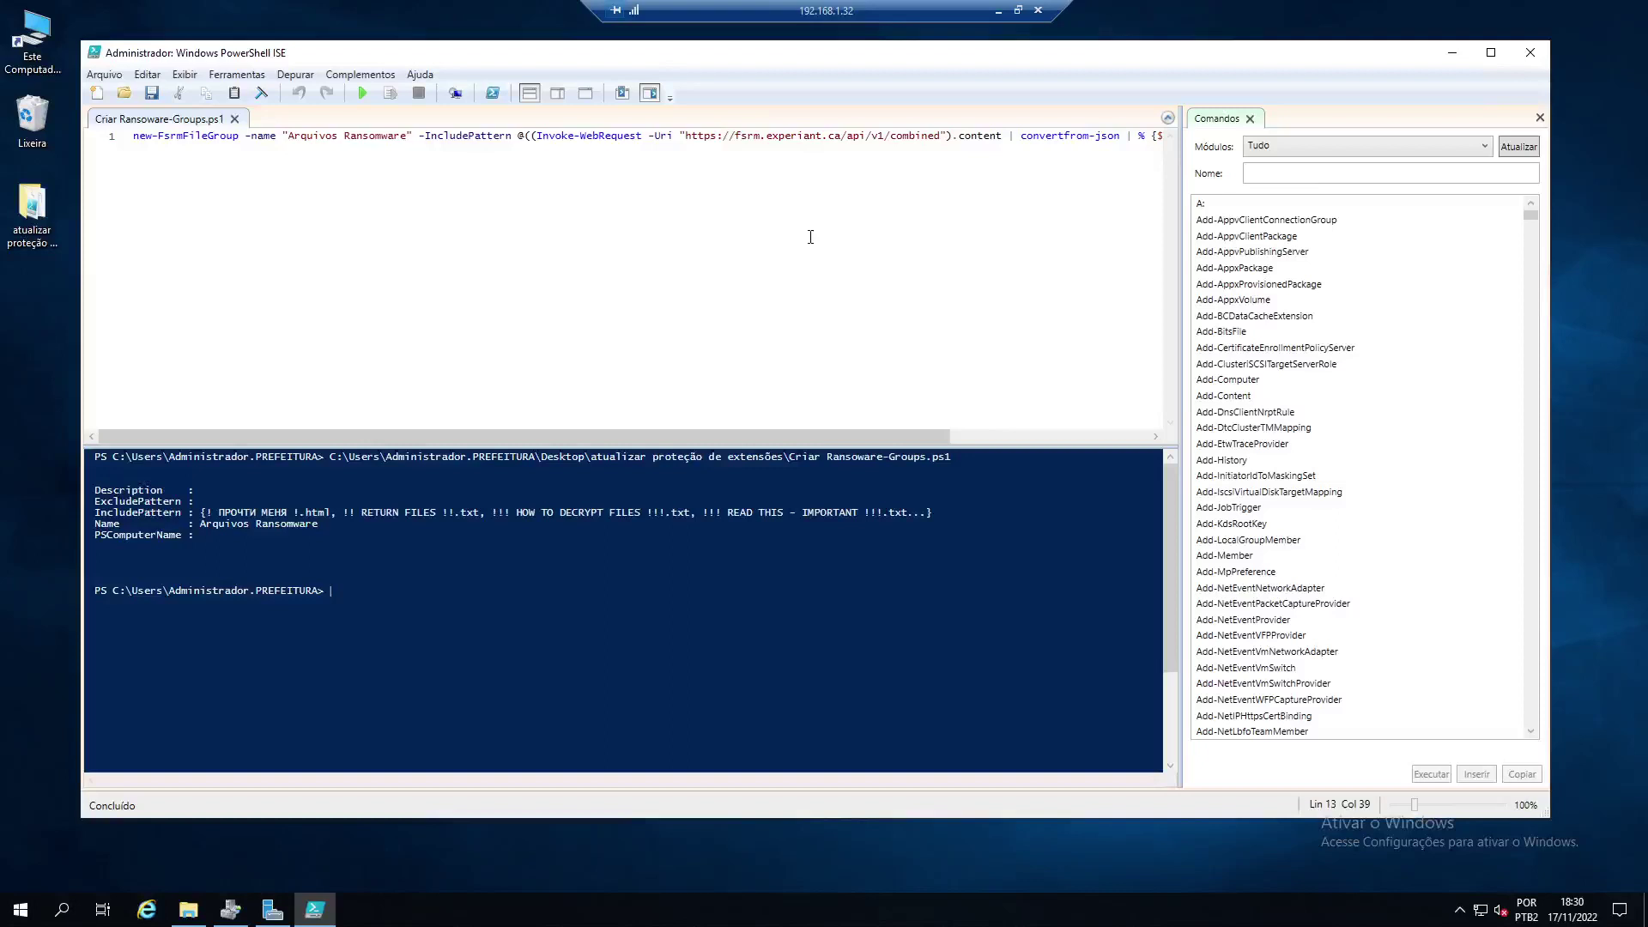
click(1532, 52)
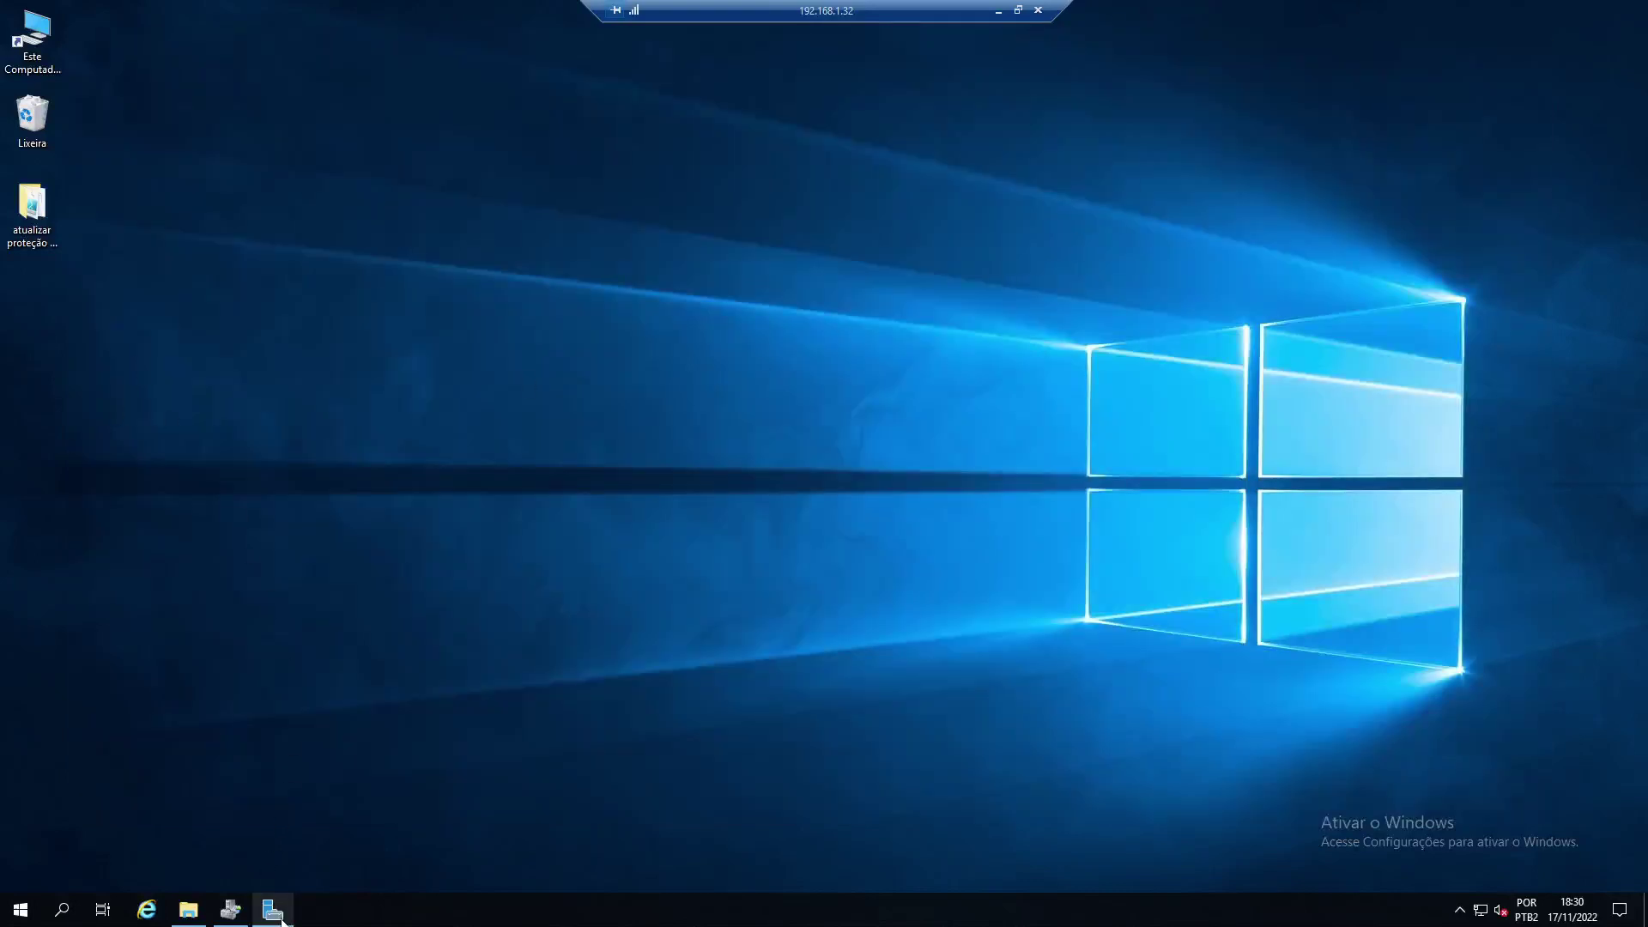
- Review the fsrm.experiant.ca link in the "site tutorial" file of the "atualizar proteção de extensões" folder, close the file and minimize the folder
double_click(45, 229)
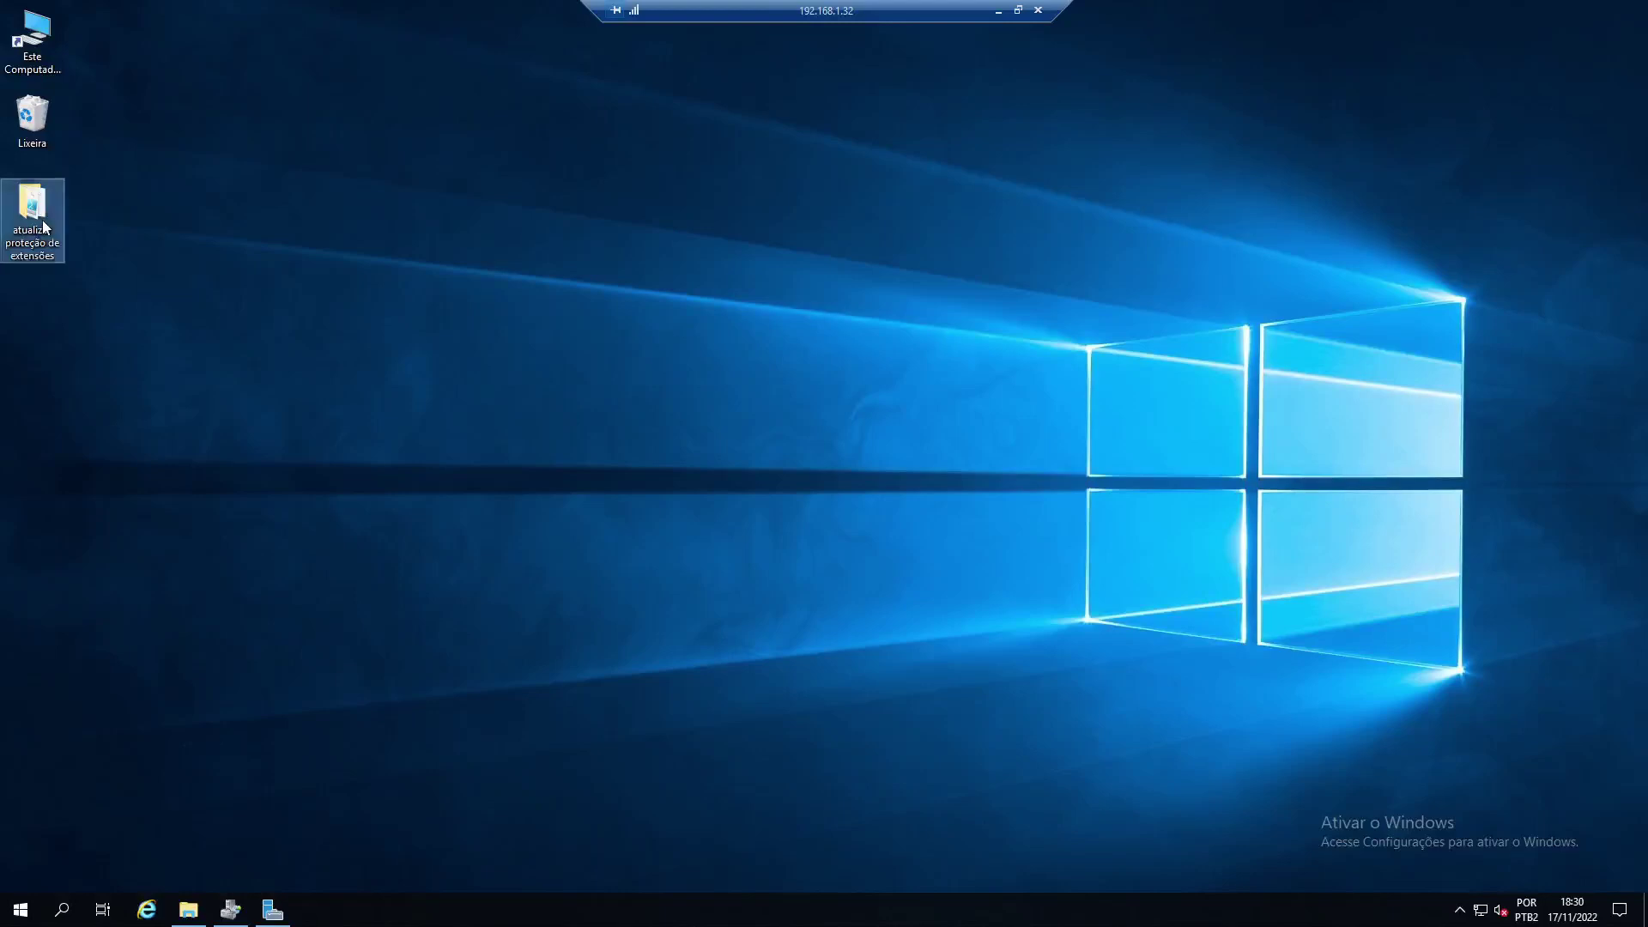
click(193, 144)
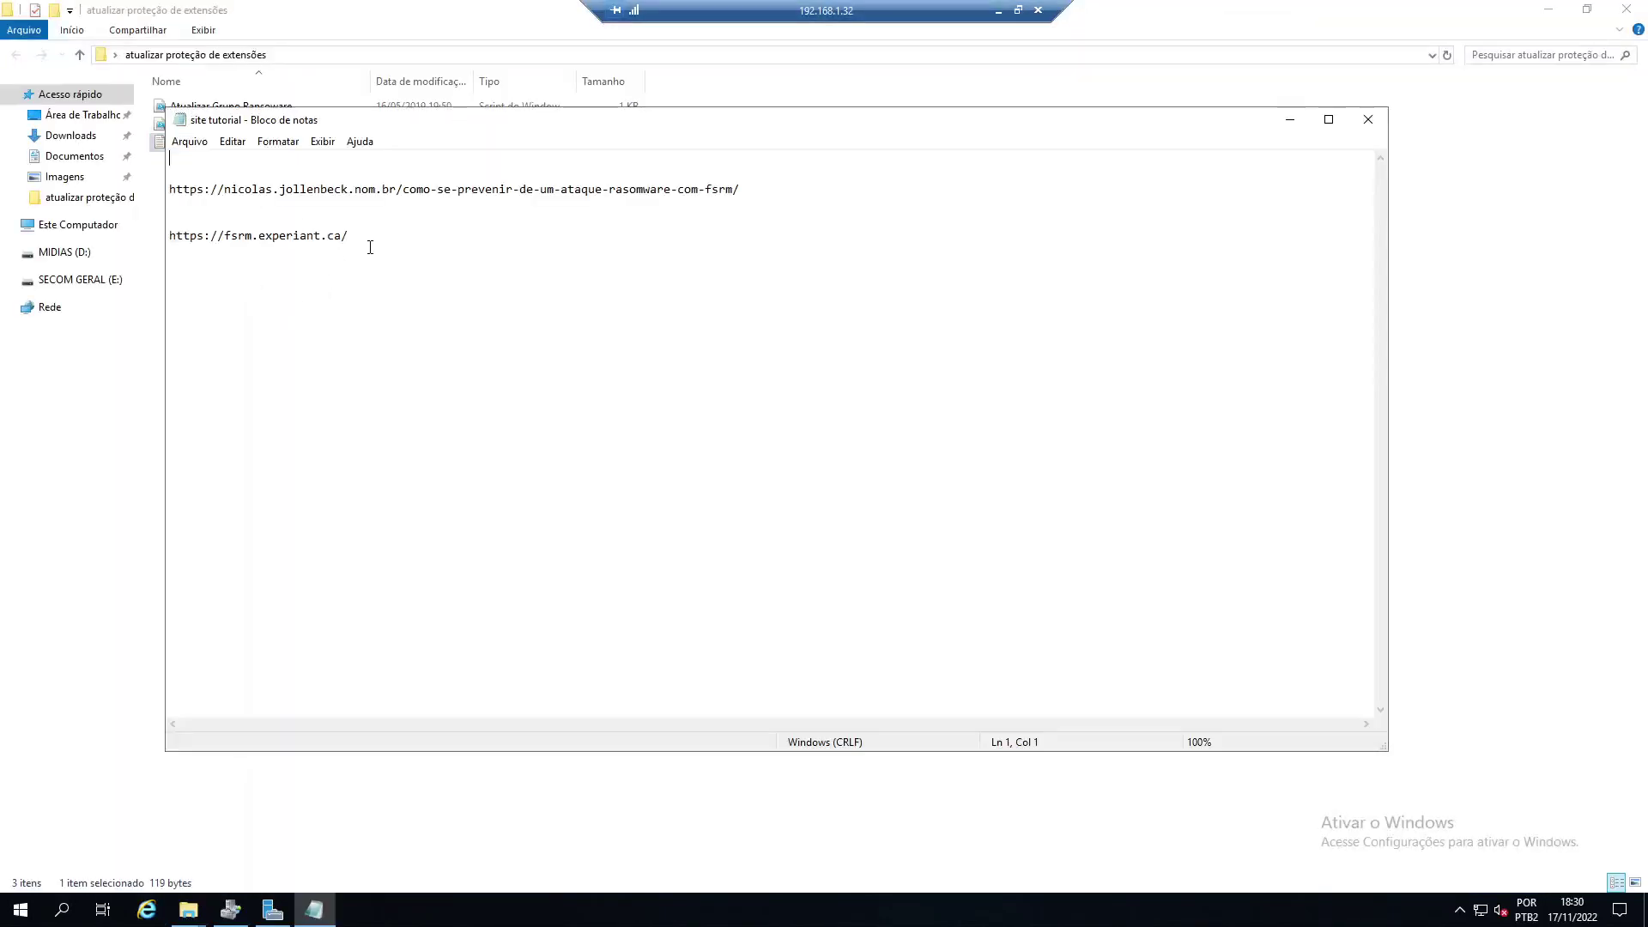
drag(367, 242, 169, 240)
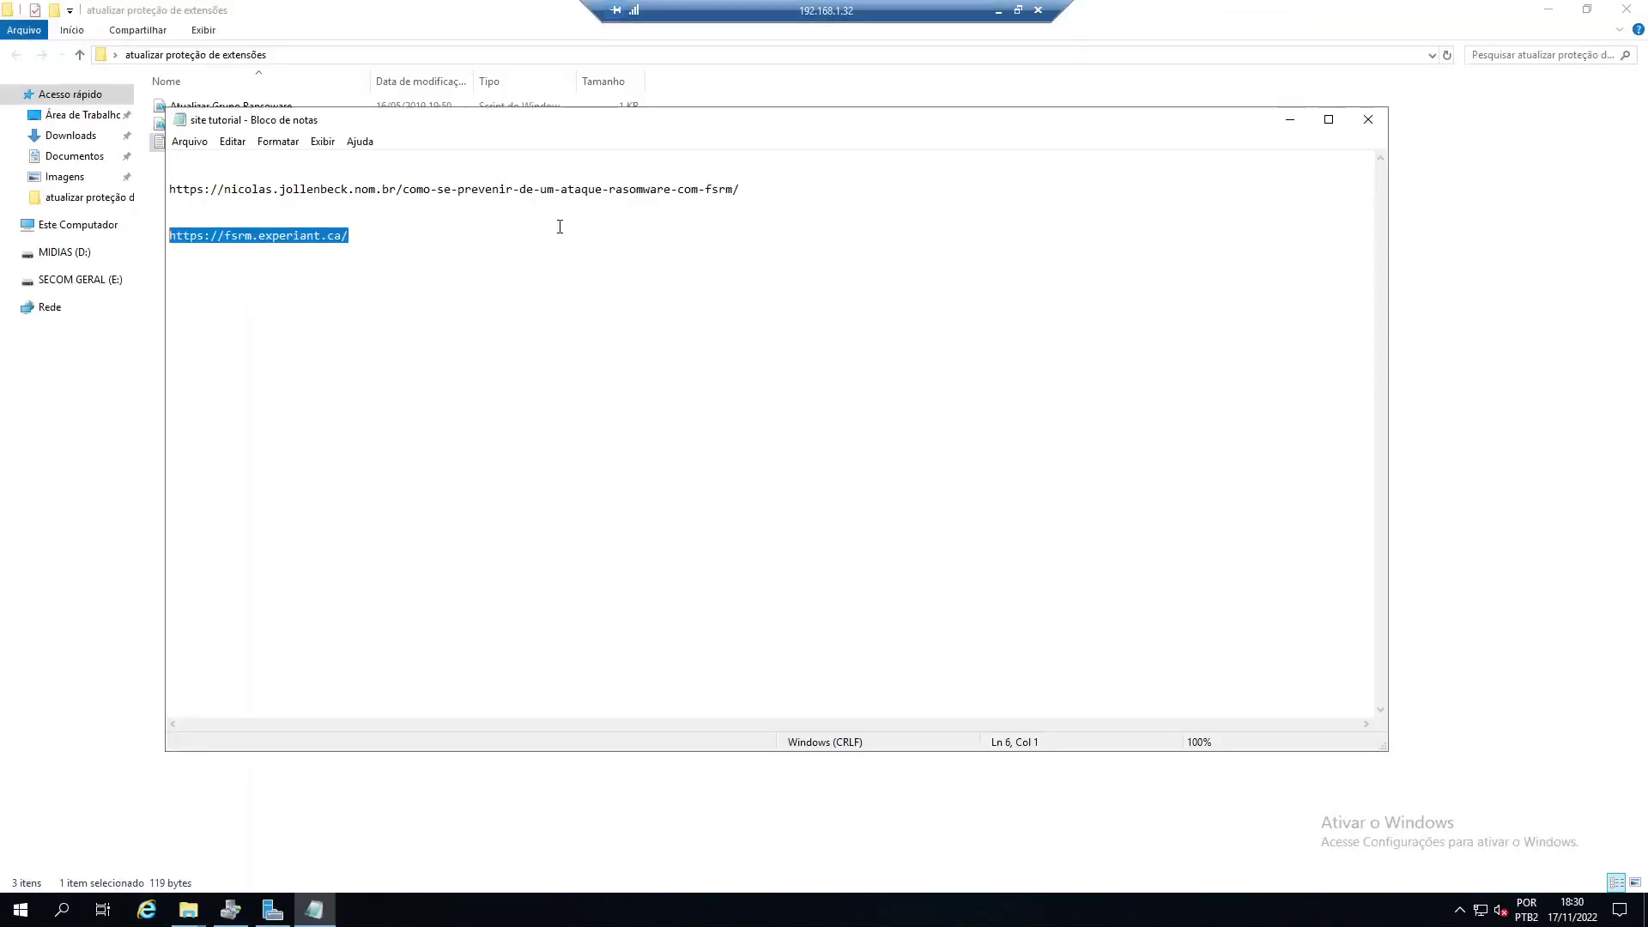
click(1365, 121)
click(266, 275)
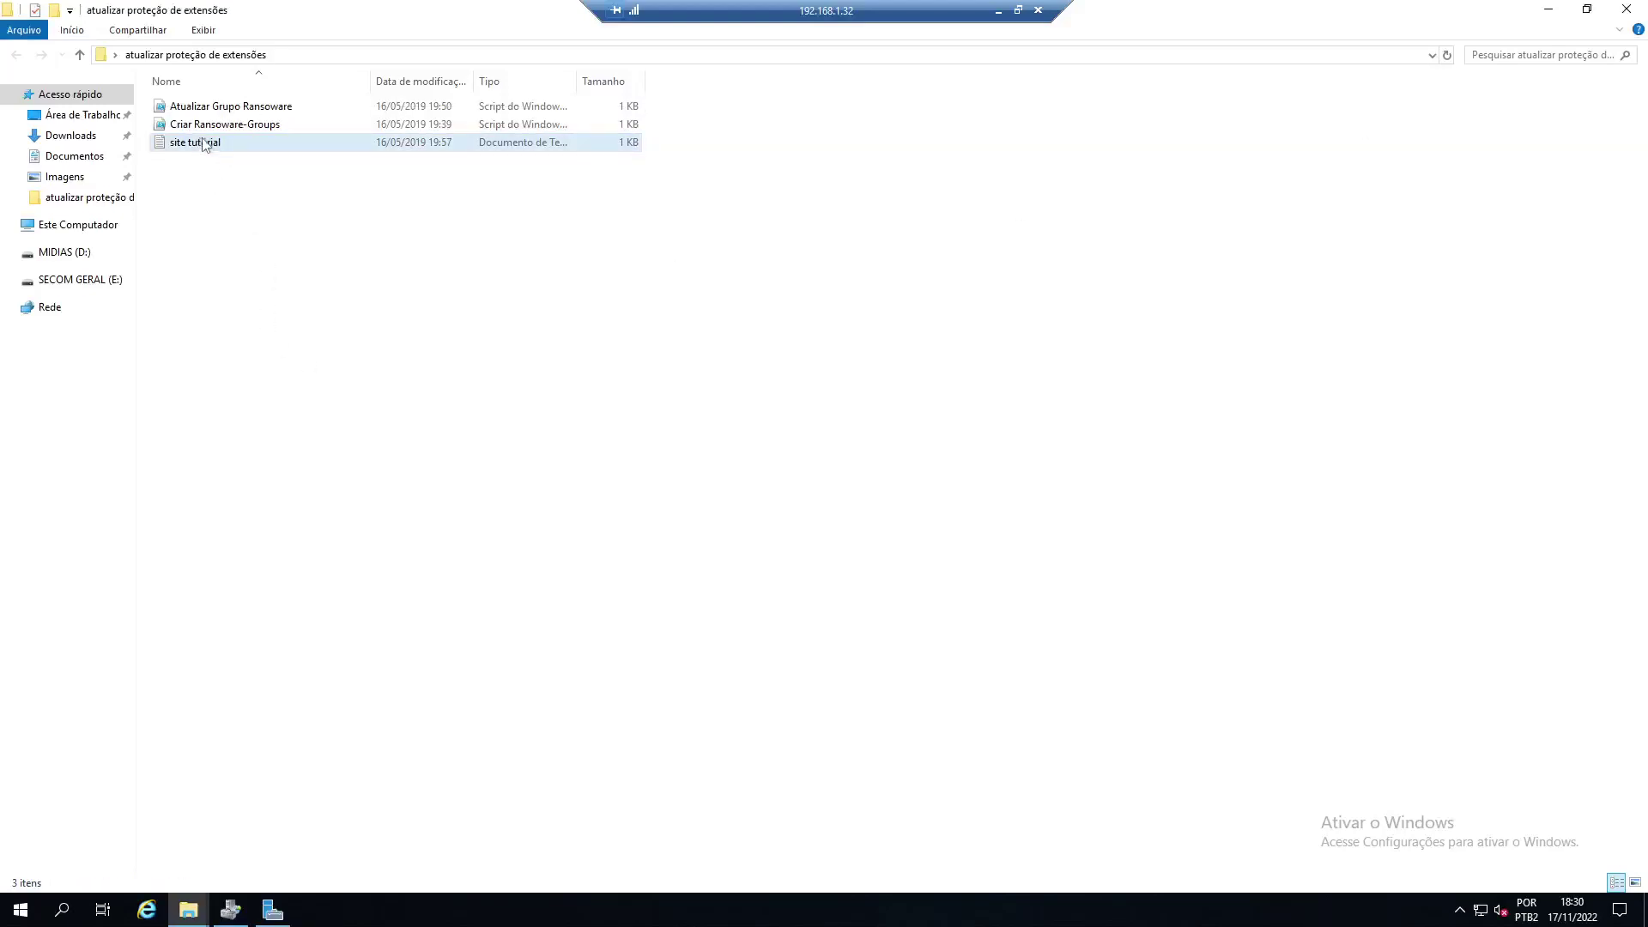
click(1549, 10)
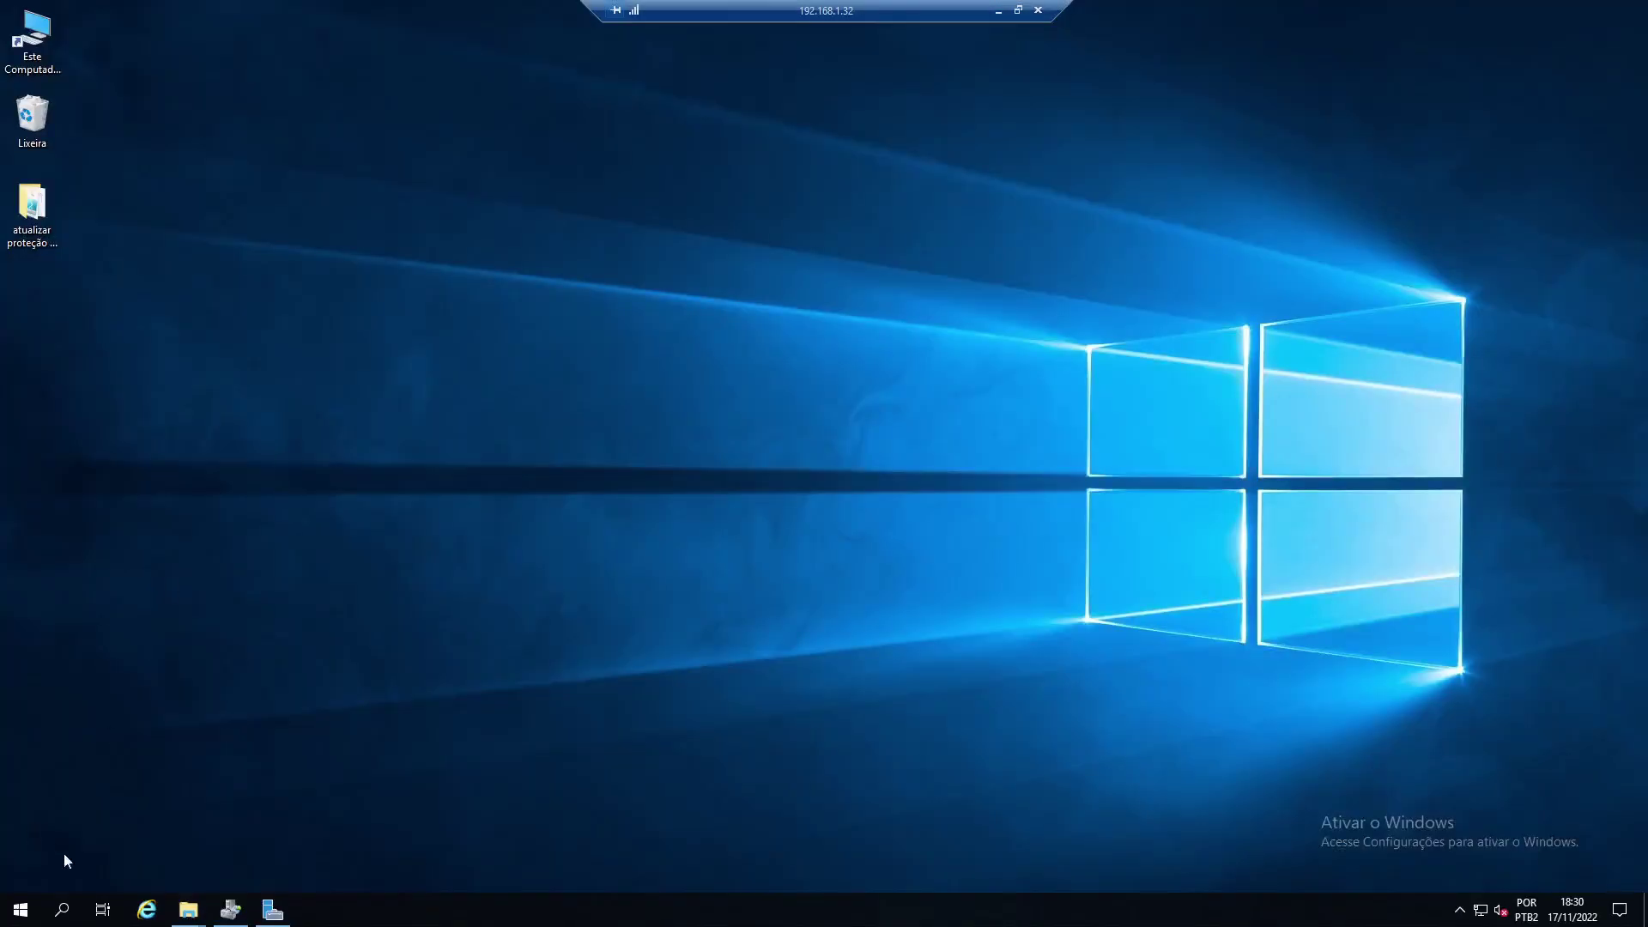
- Launch Windows PowerShell ISE and pin it to the taskbar
click(71, 914)
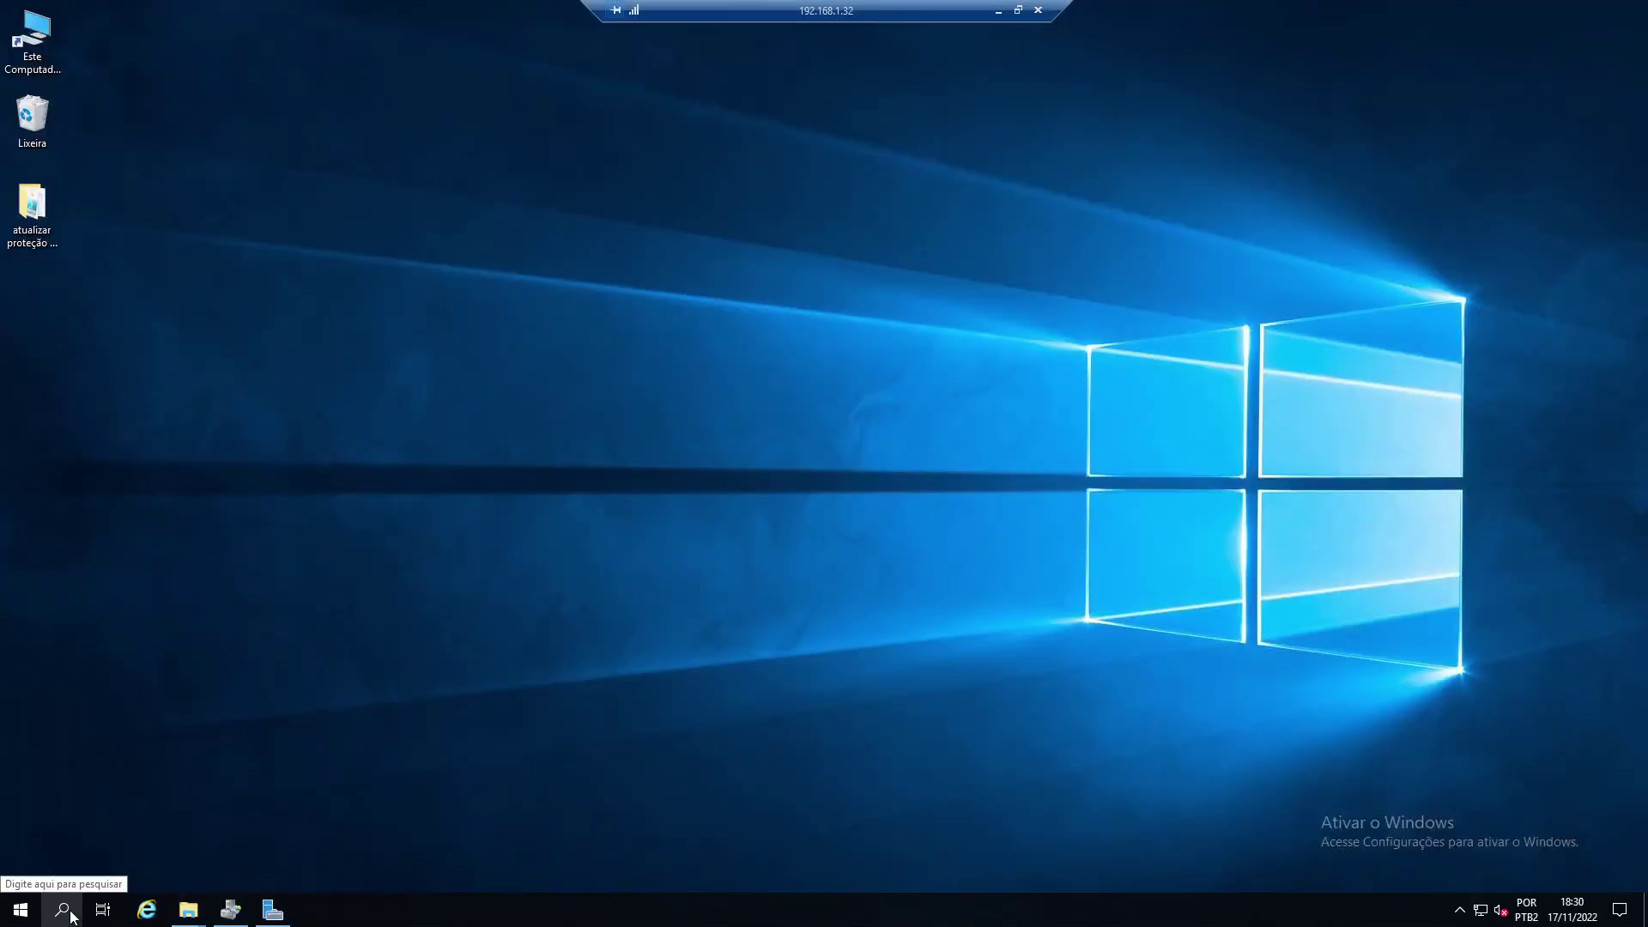
text(power)
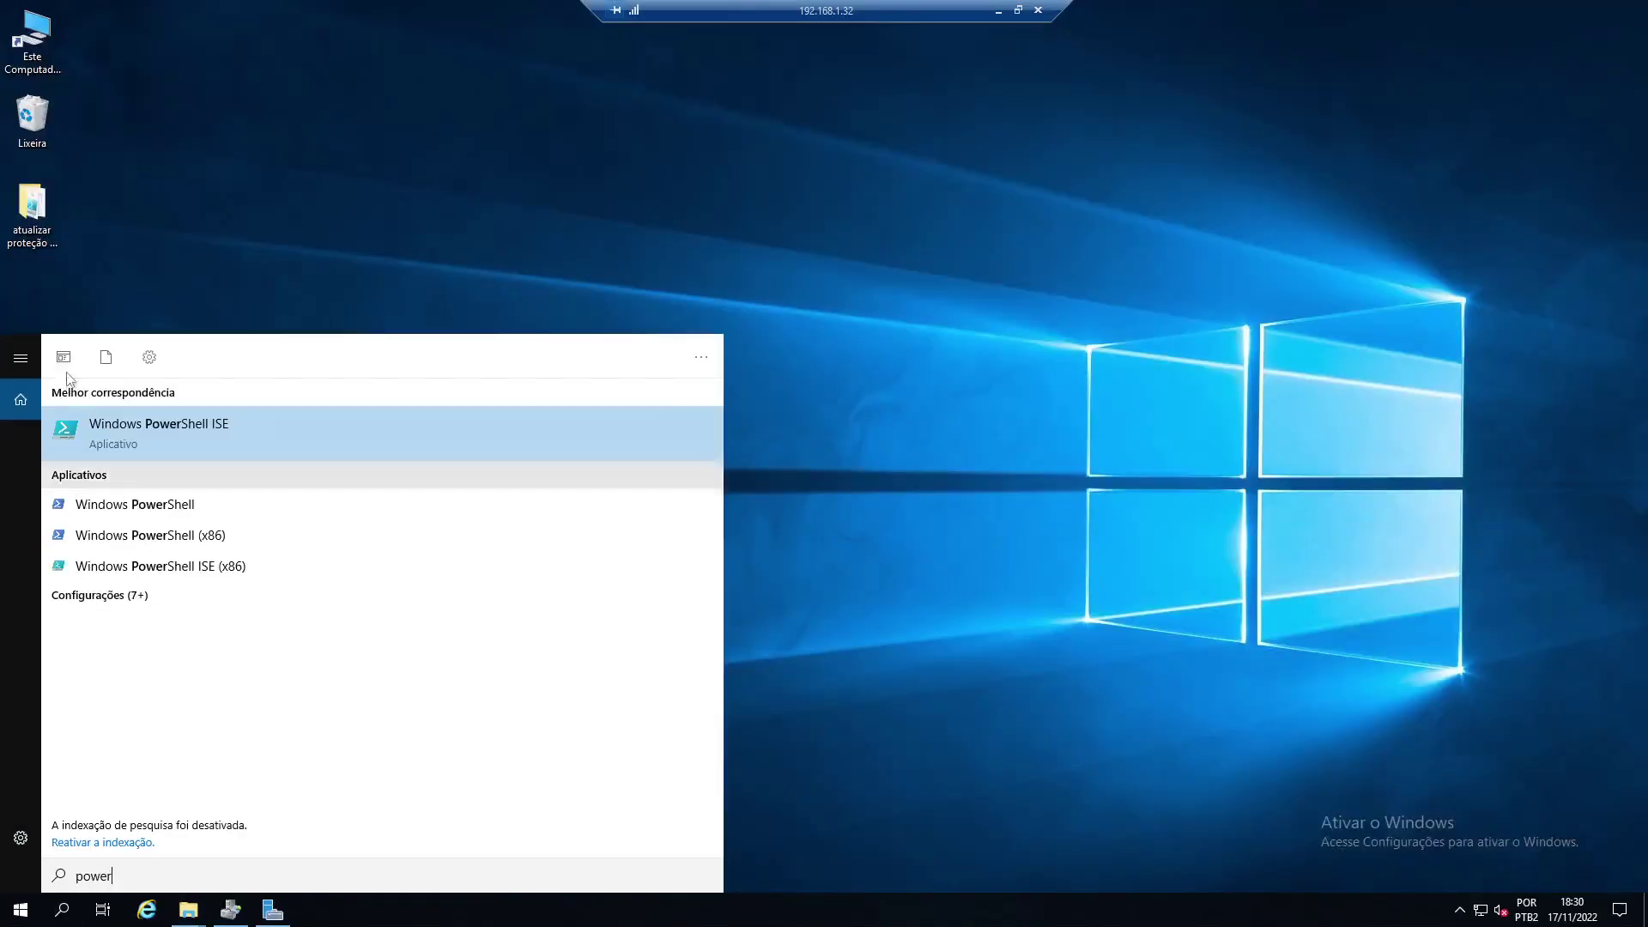
click(212, 434)
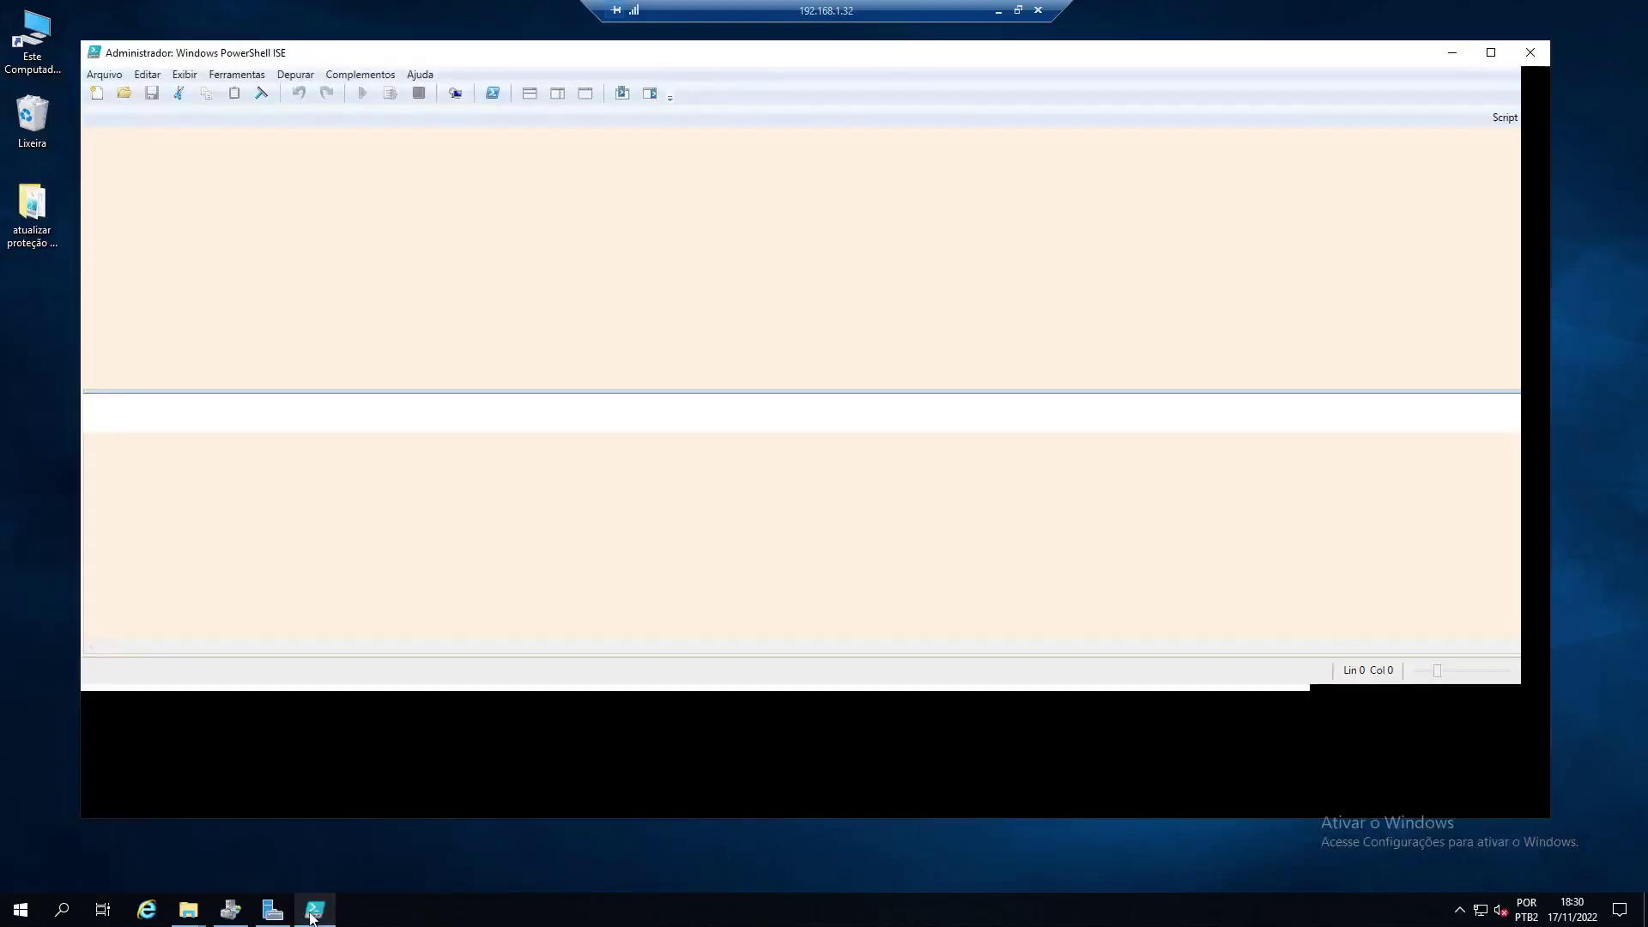
right_click(315, 914)
click(369, 845)
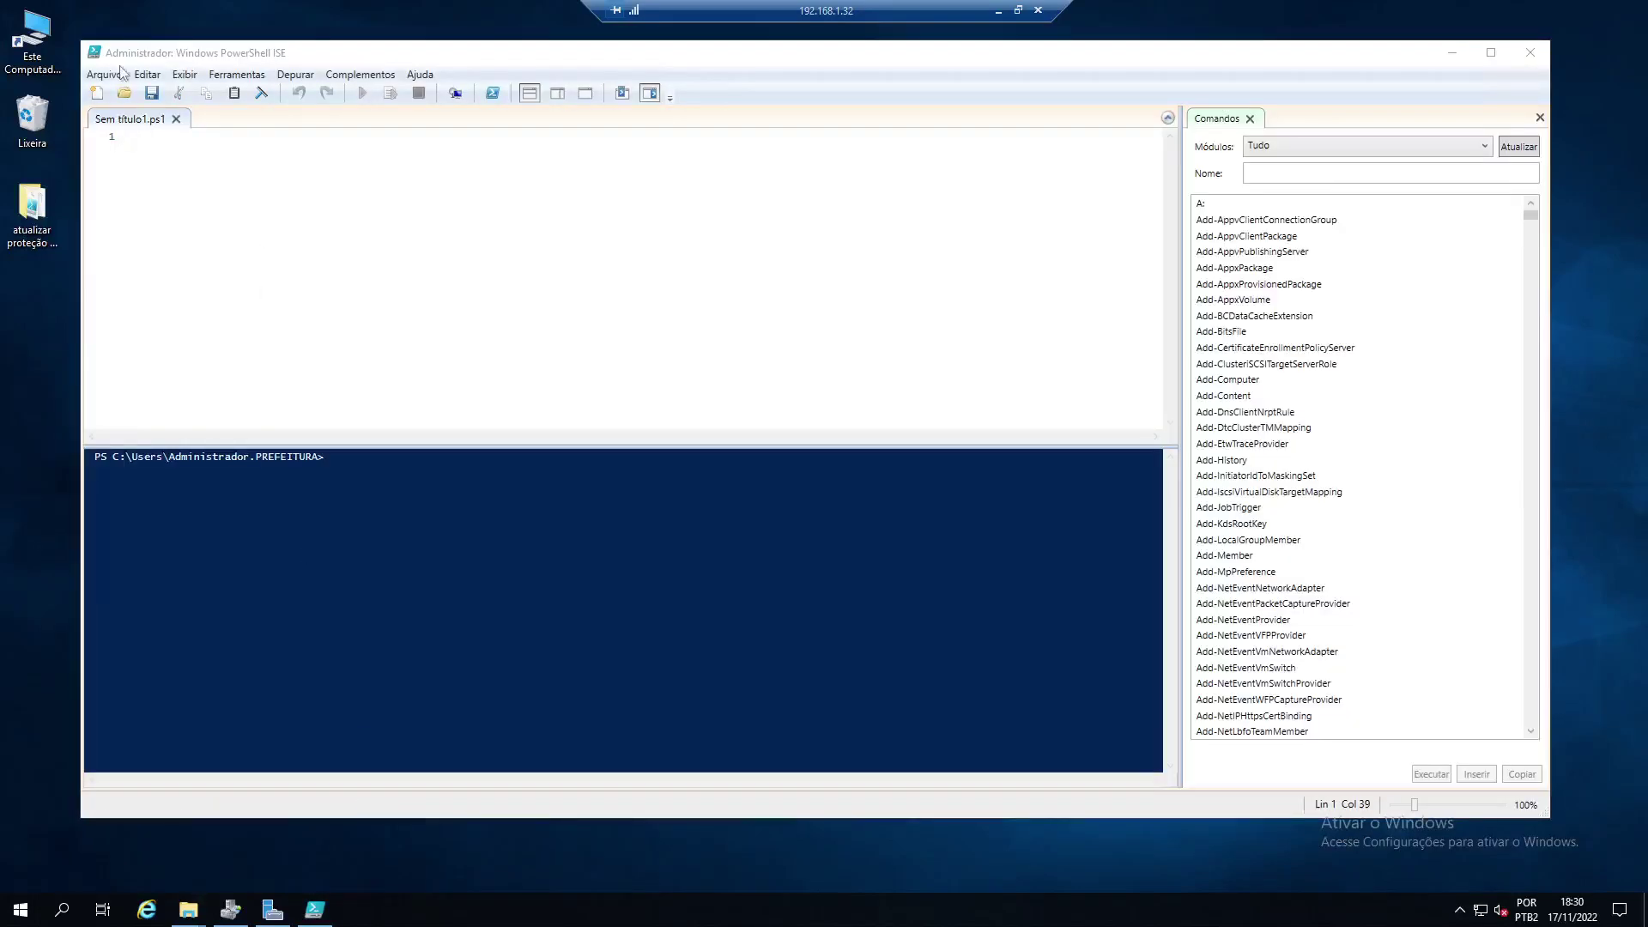
- Open the "Atualizar Grupo Ransoware" script from the "atualizar proteção de extensões" folder and run it
click(125, 93)
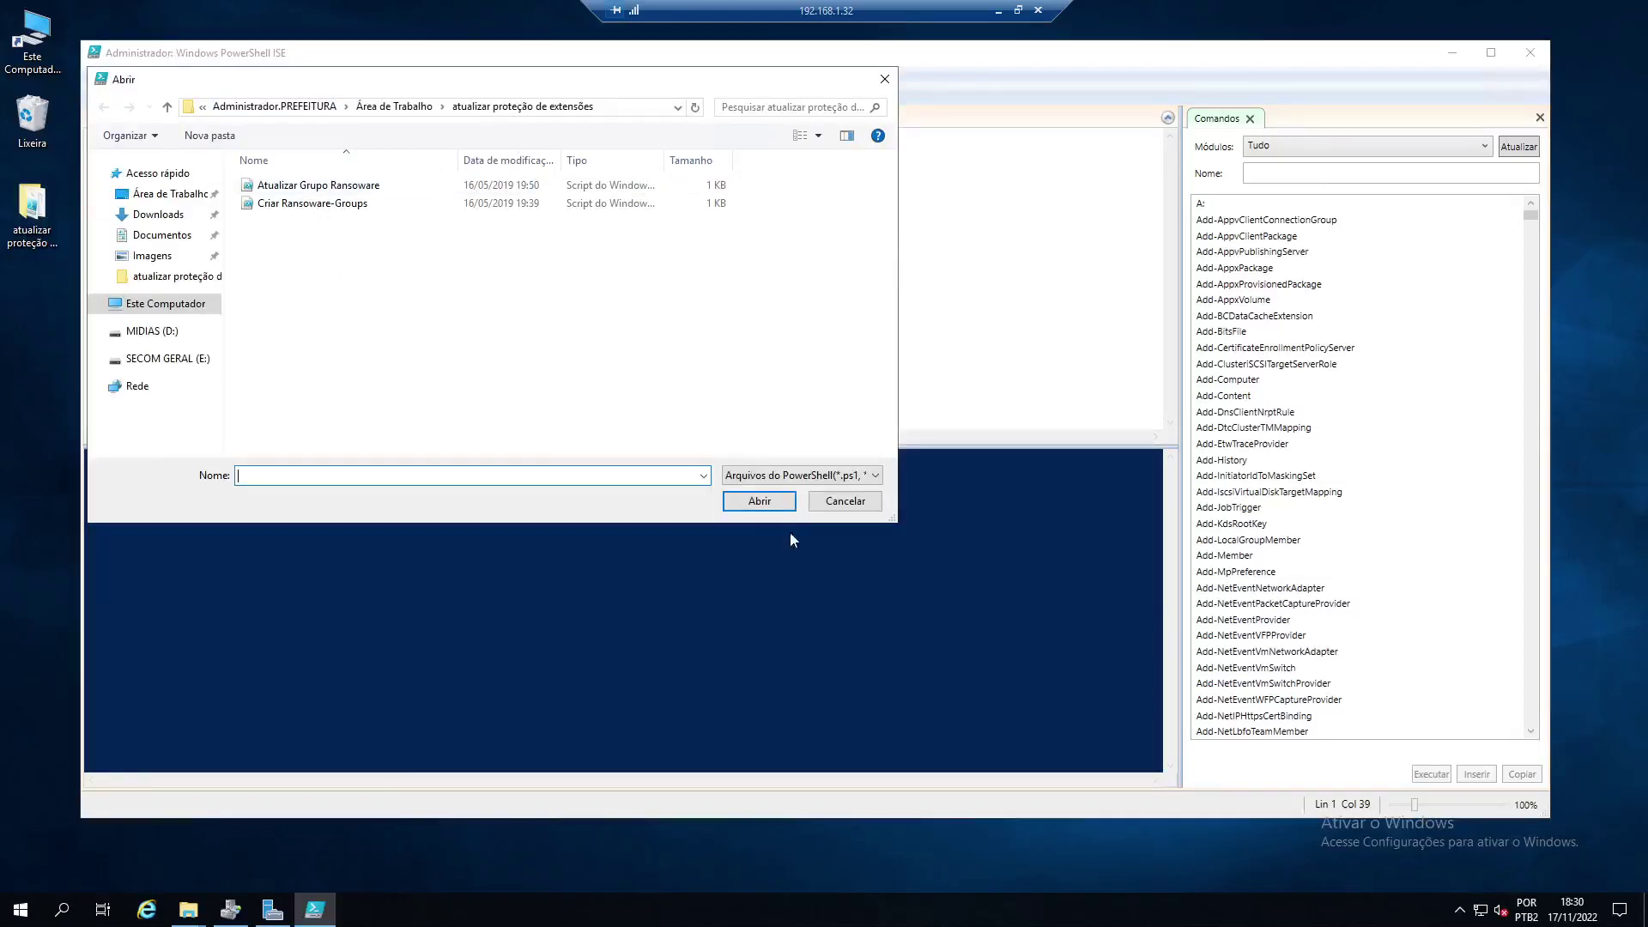
click(845, 501)
key(ctrl+o)
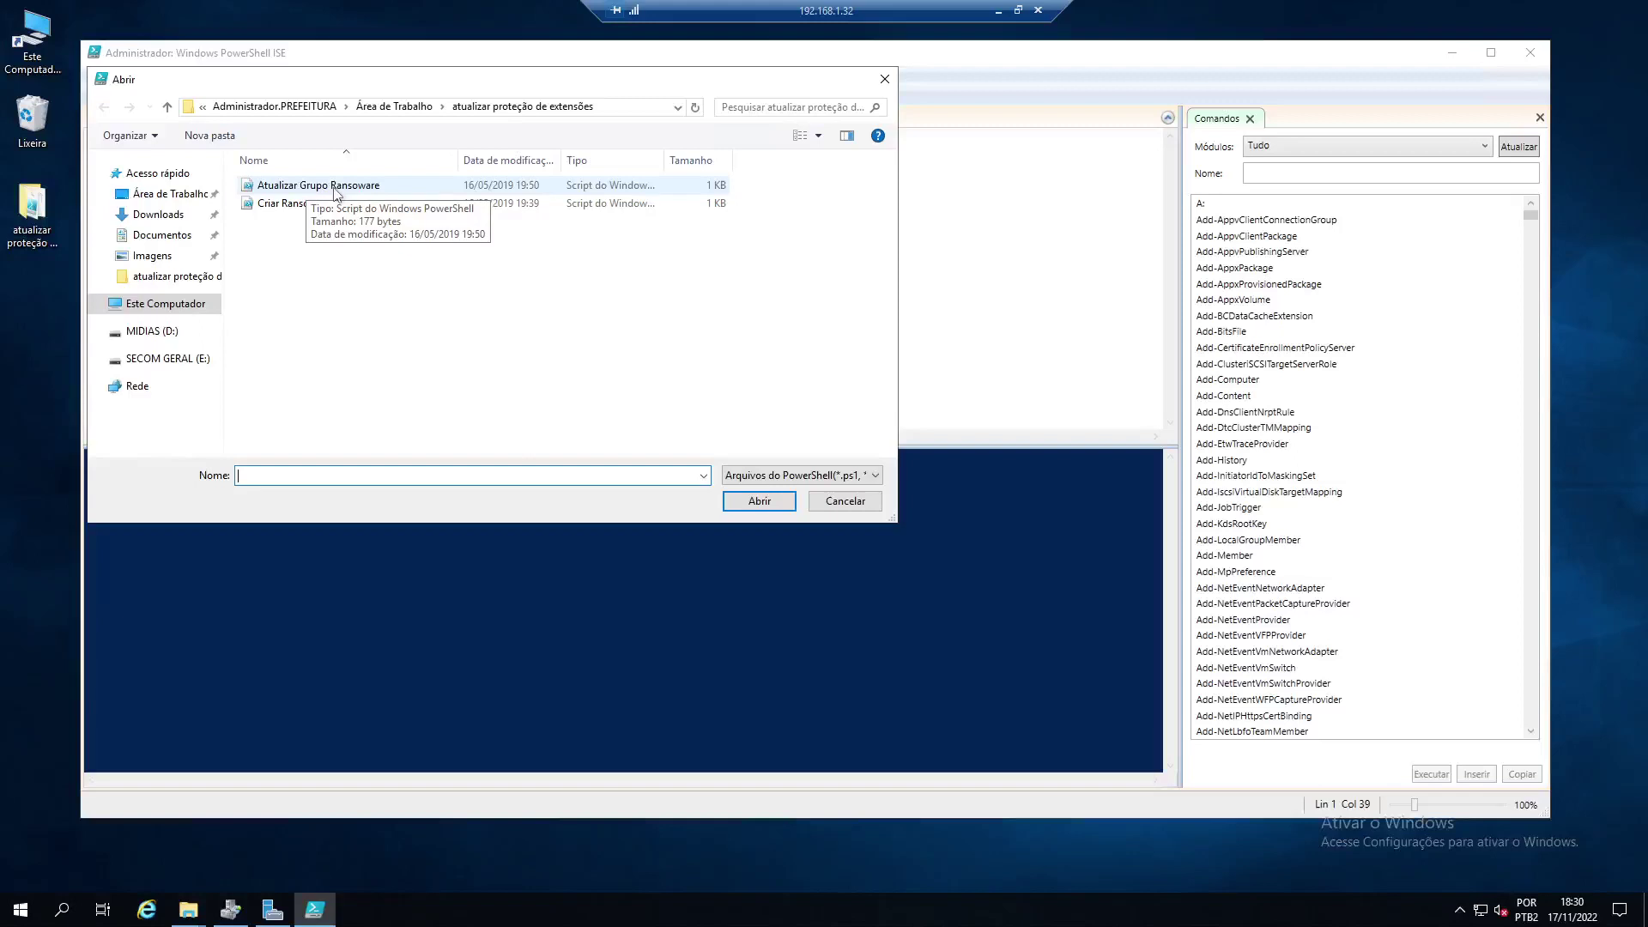
double_click(336, 190)
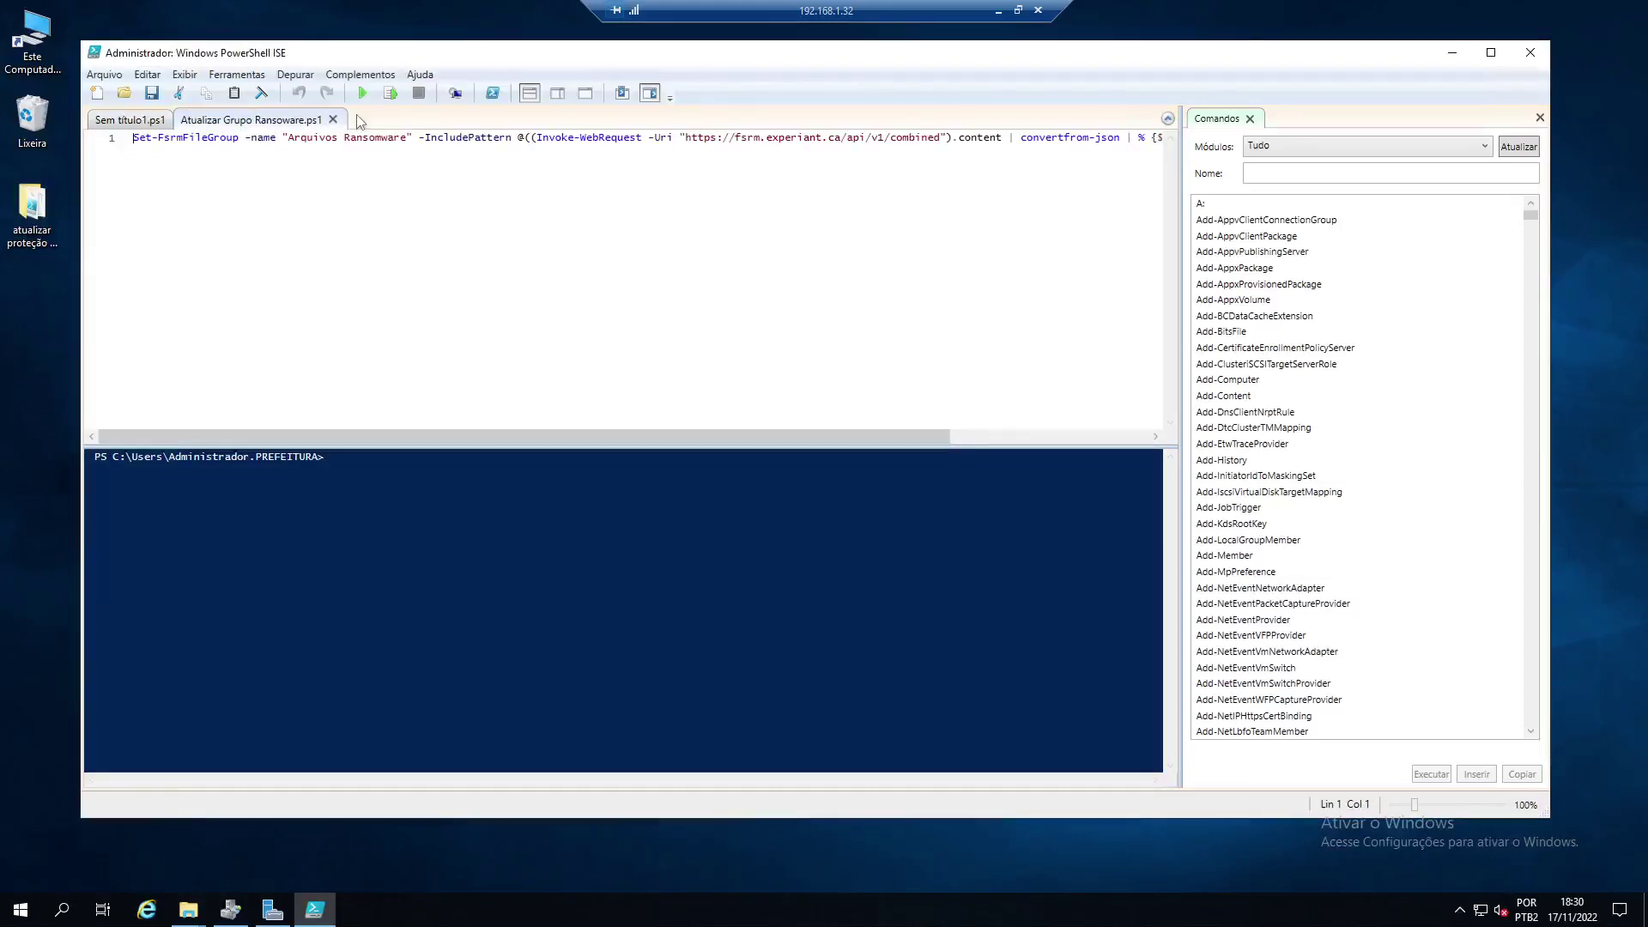
click(364, 92)
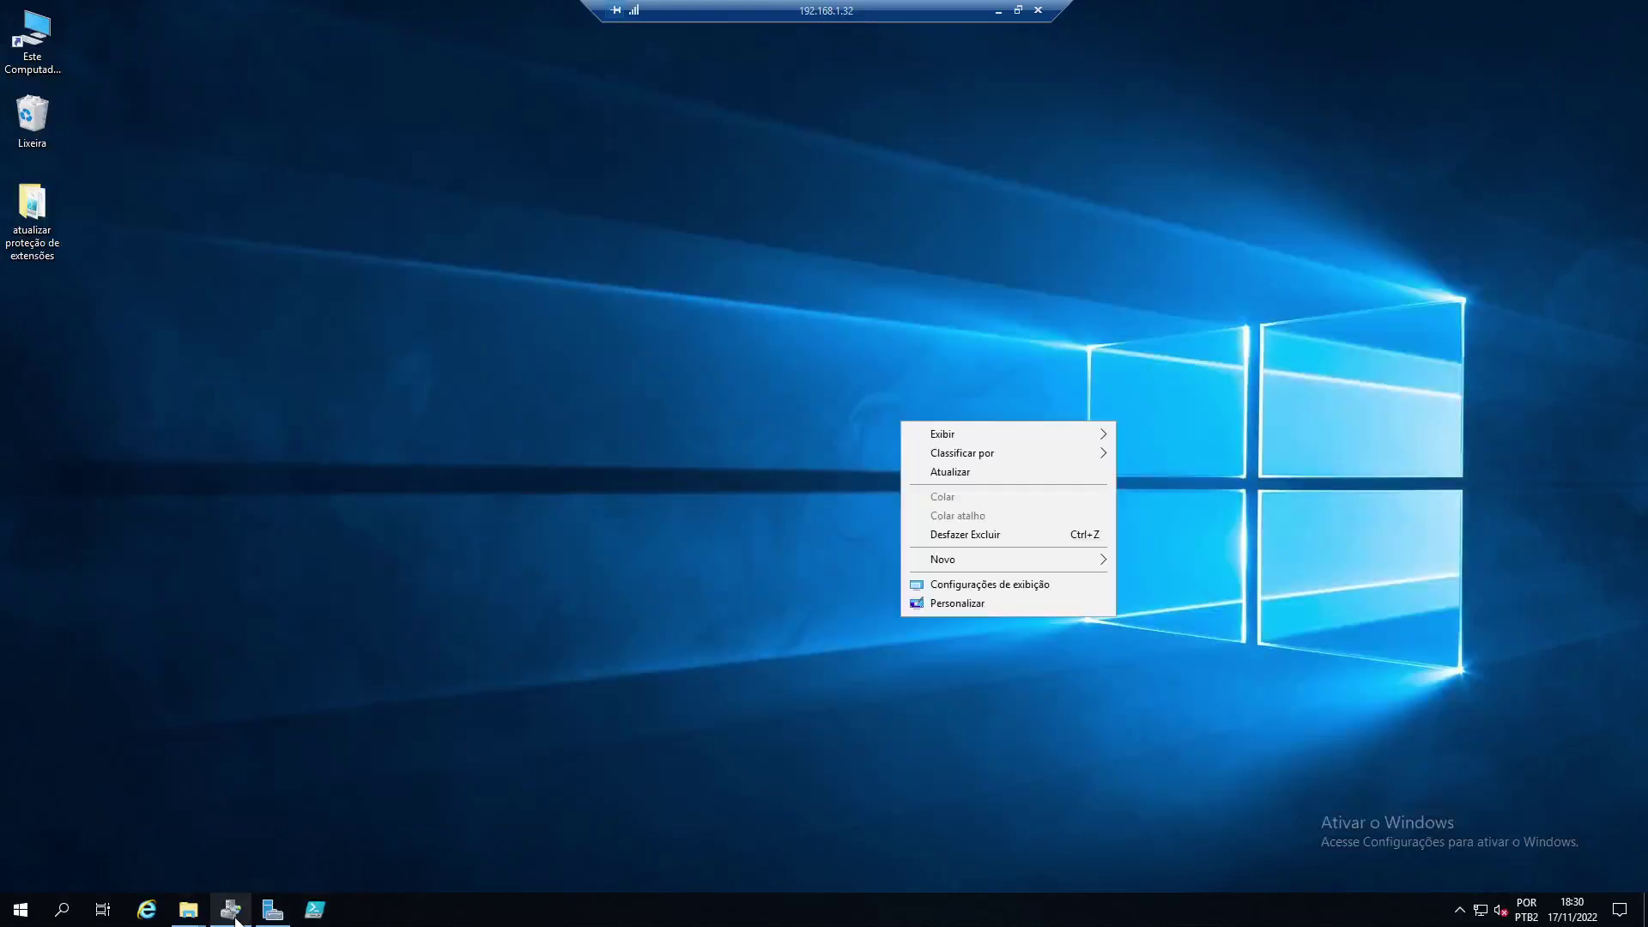
- In File Server Resource Manager, review the included patterns of the "Arquivos Ransomware" file group, close its properties and minimize the console
click(230, 909)
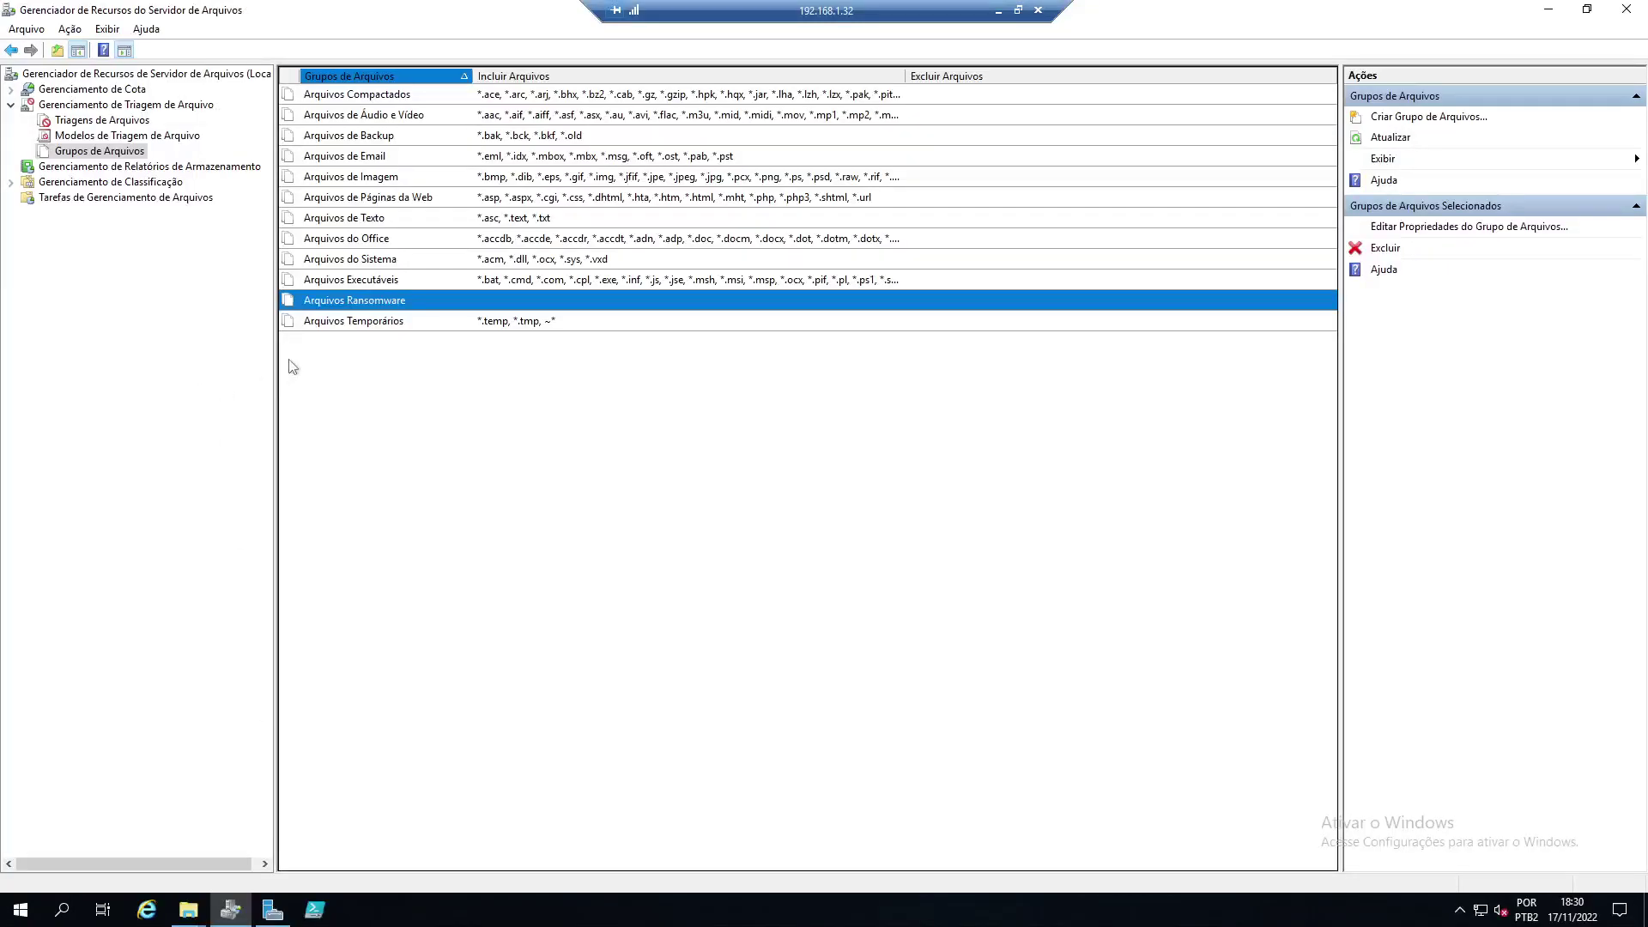
click(383, 302)
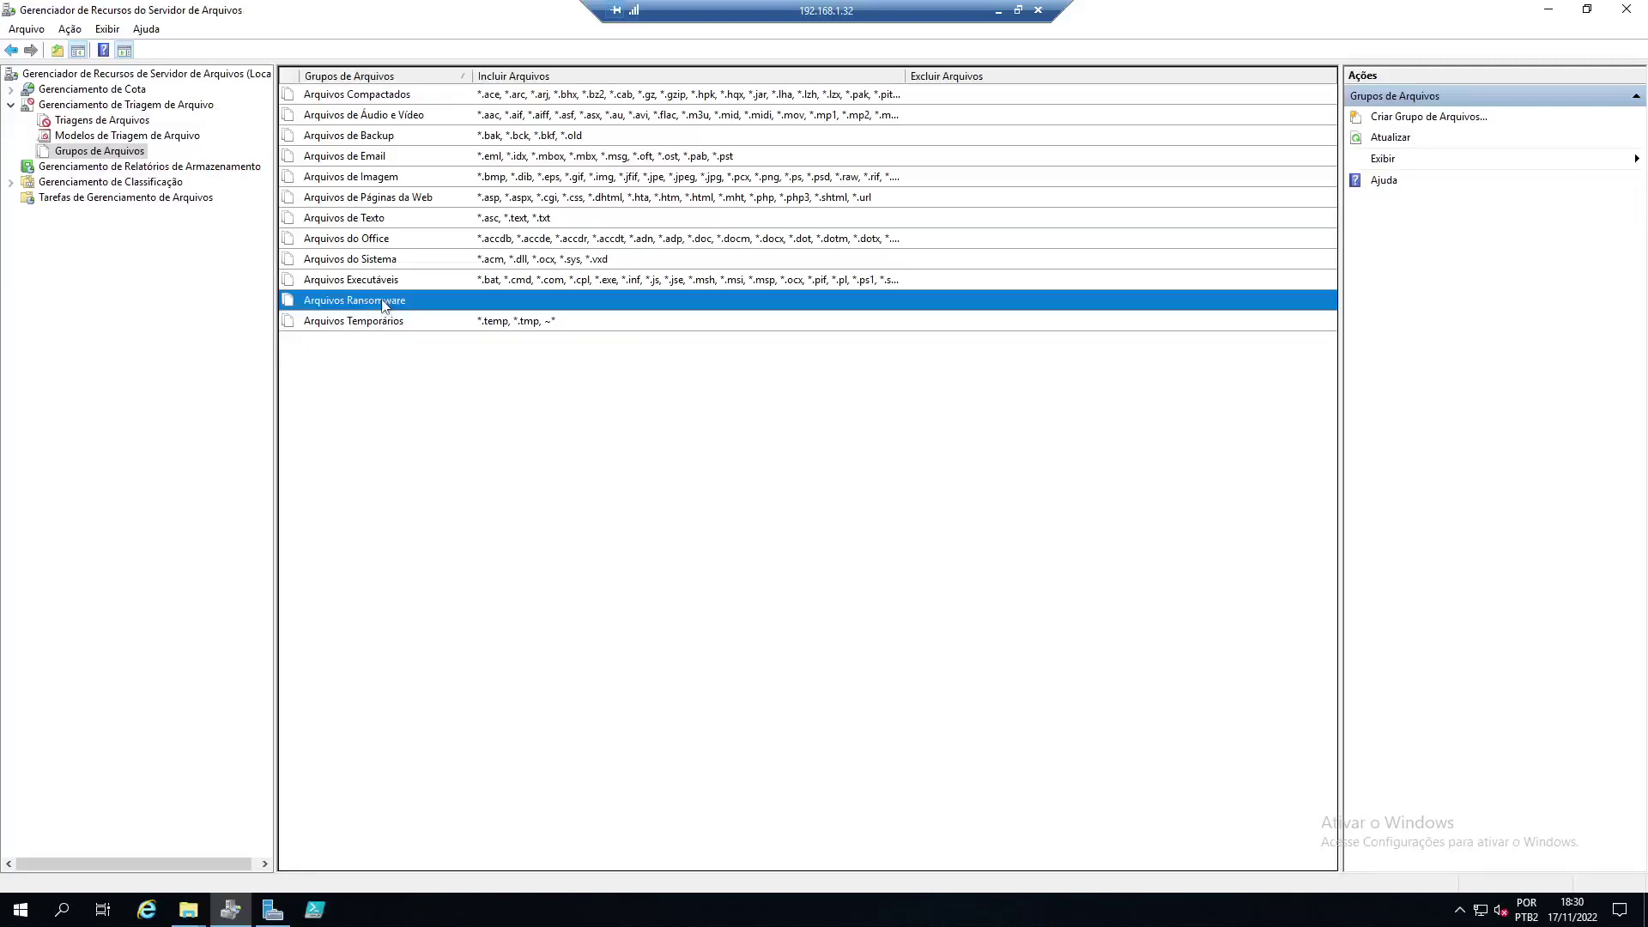
double_click(376, 309)
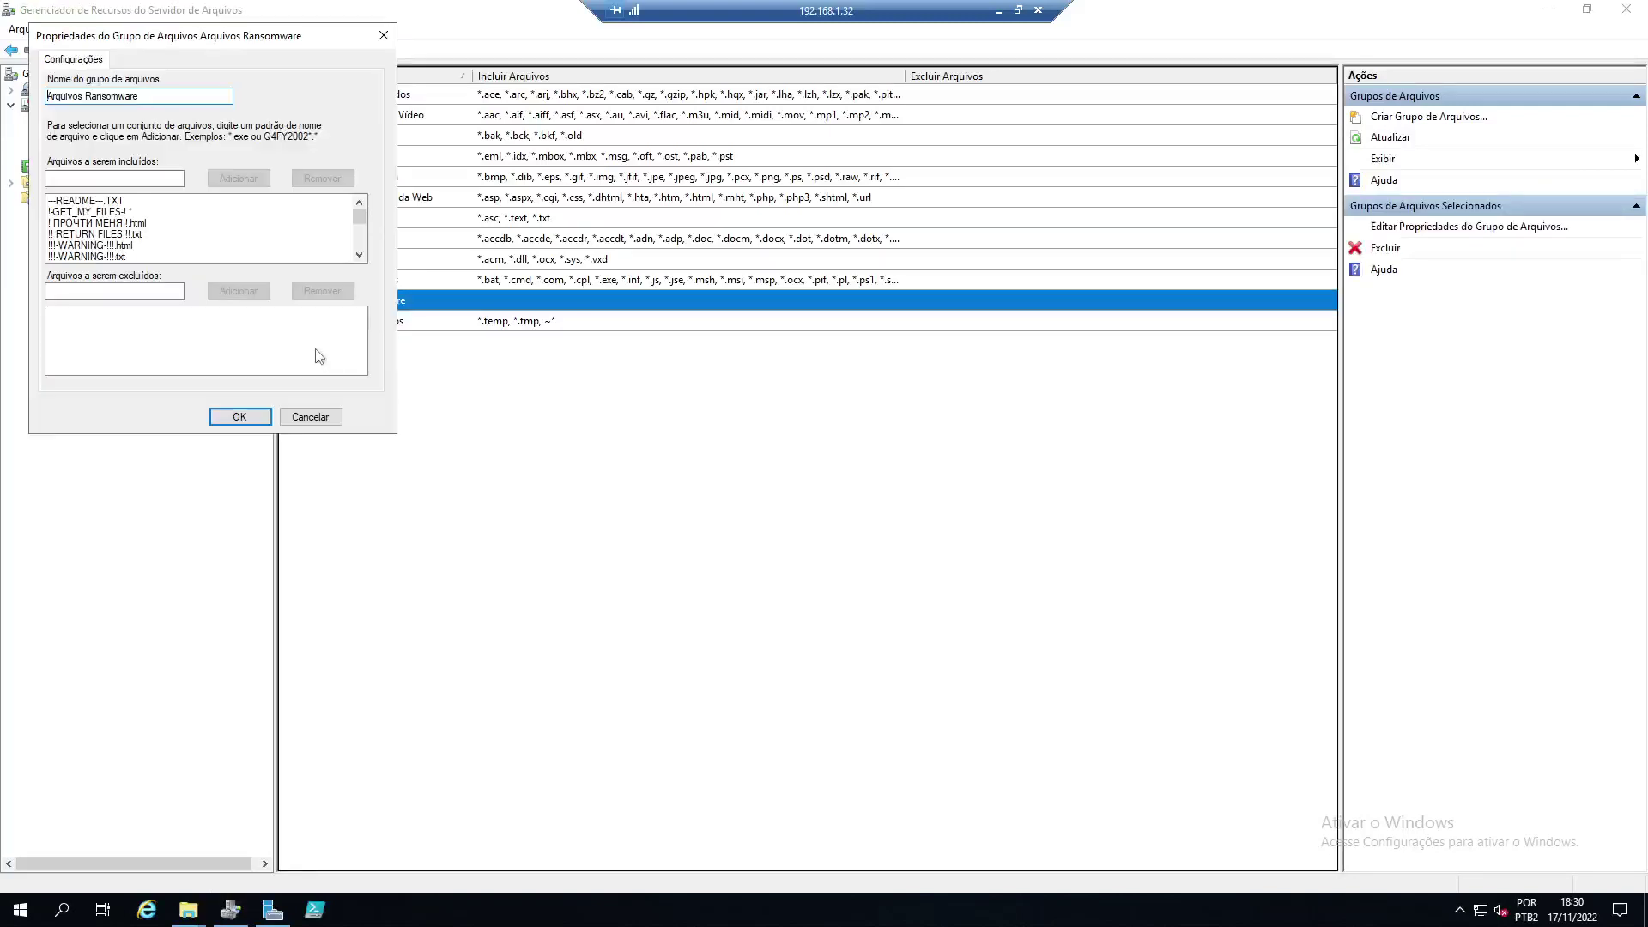
drag(358, 220, 352, 225)
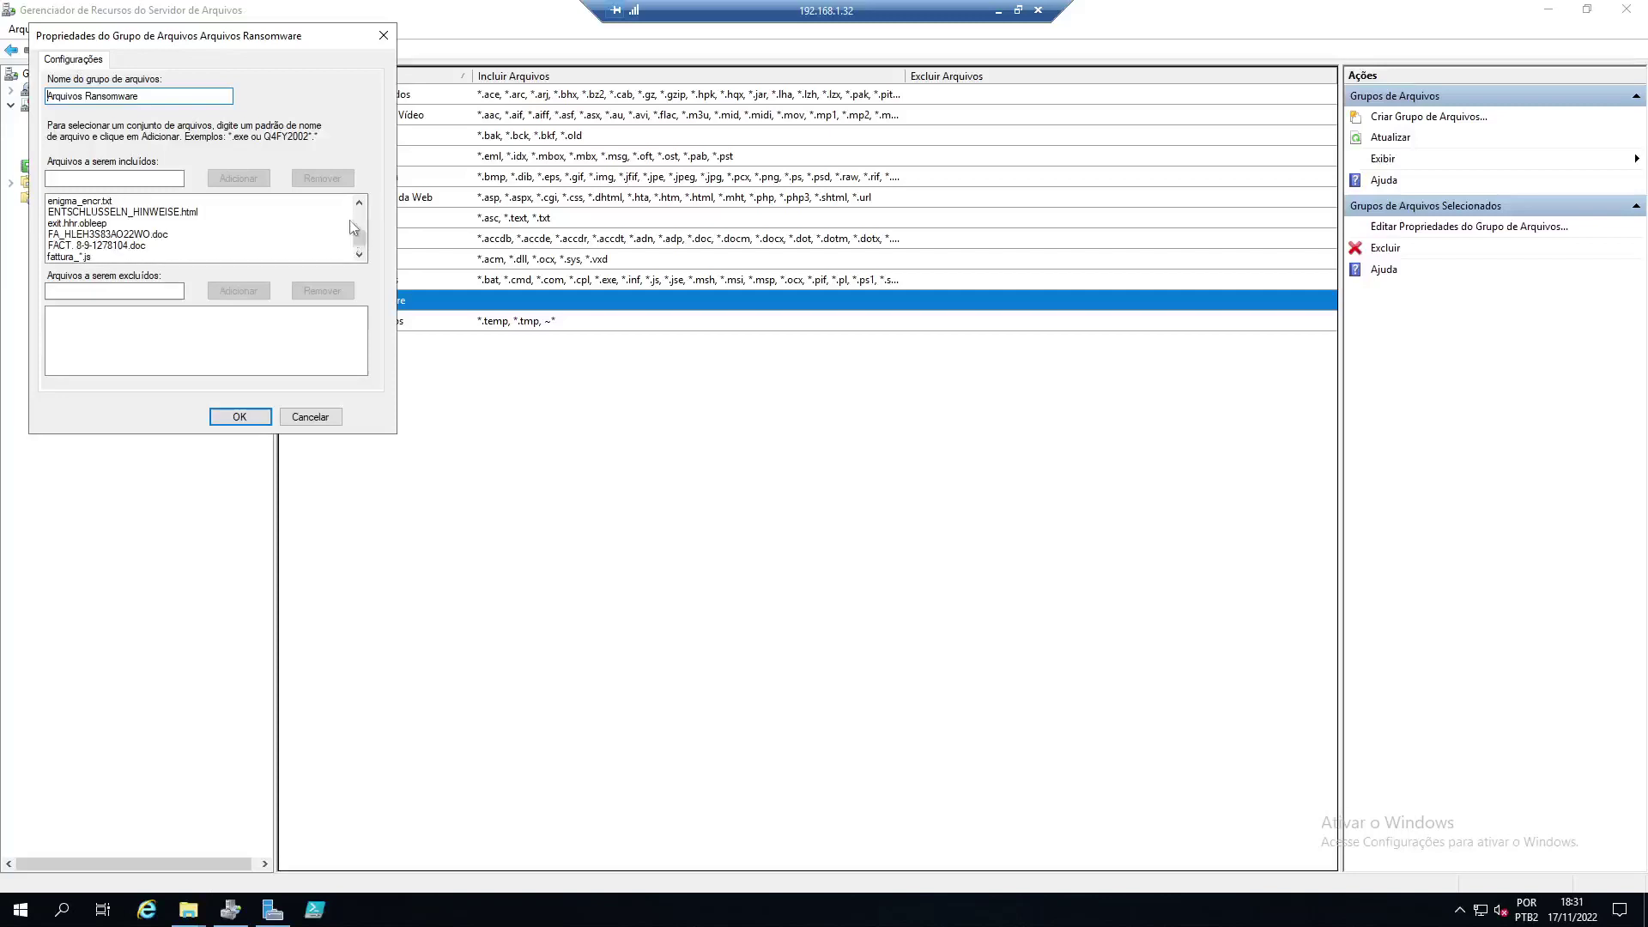
click(384, 35)
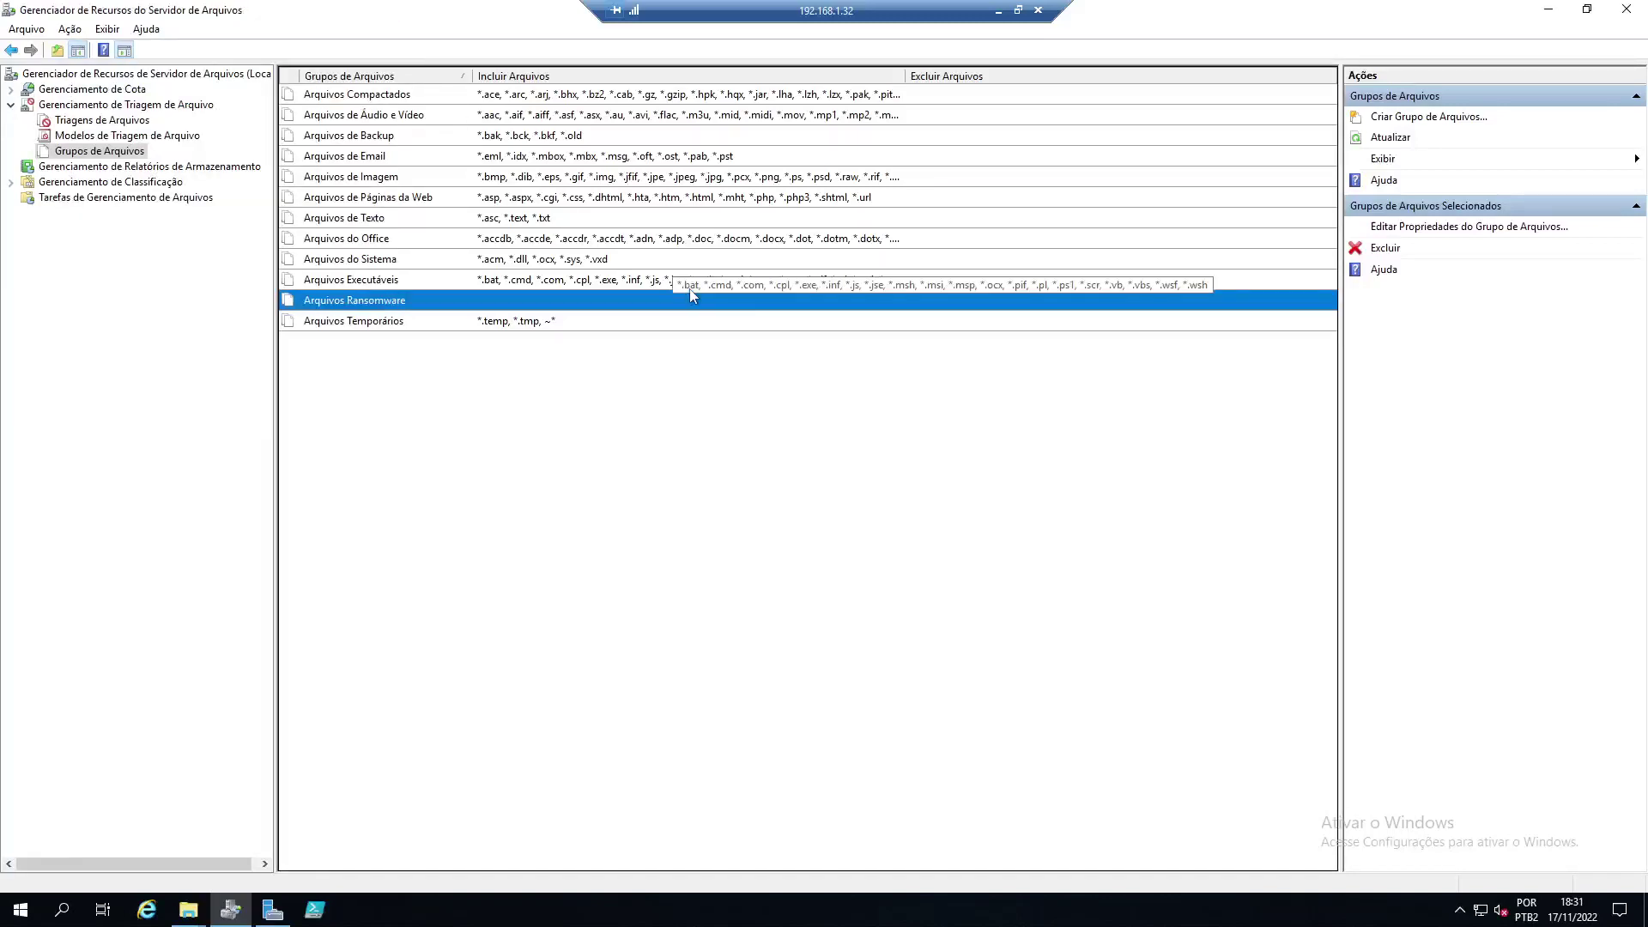
click(1550, 12)
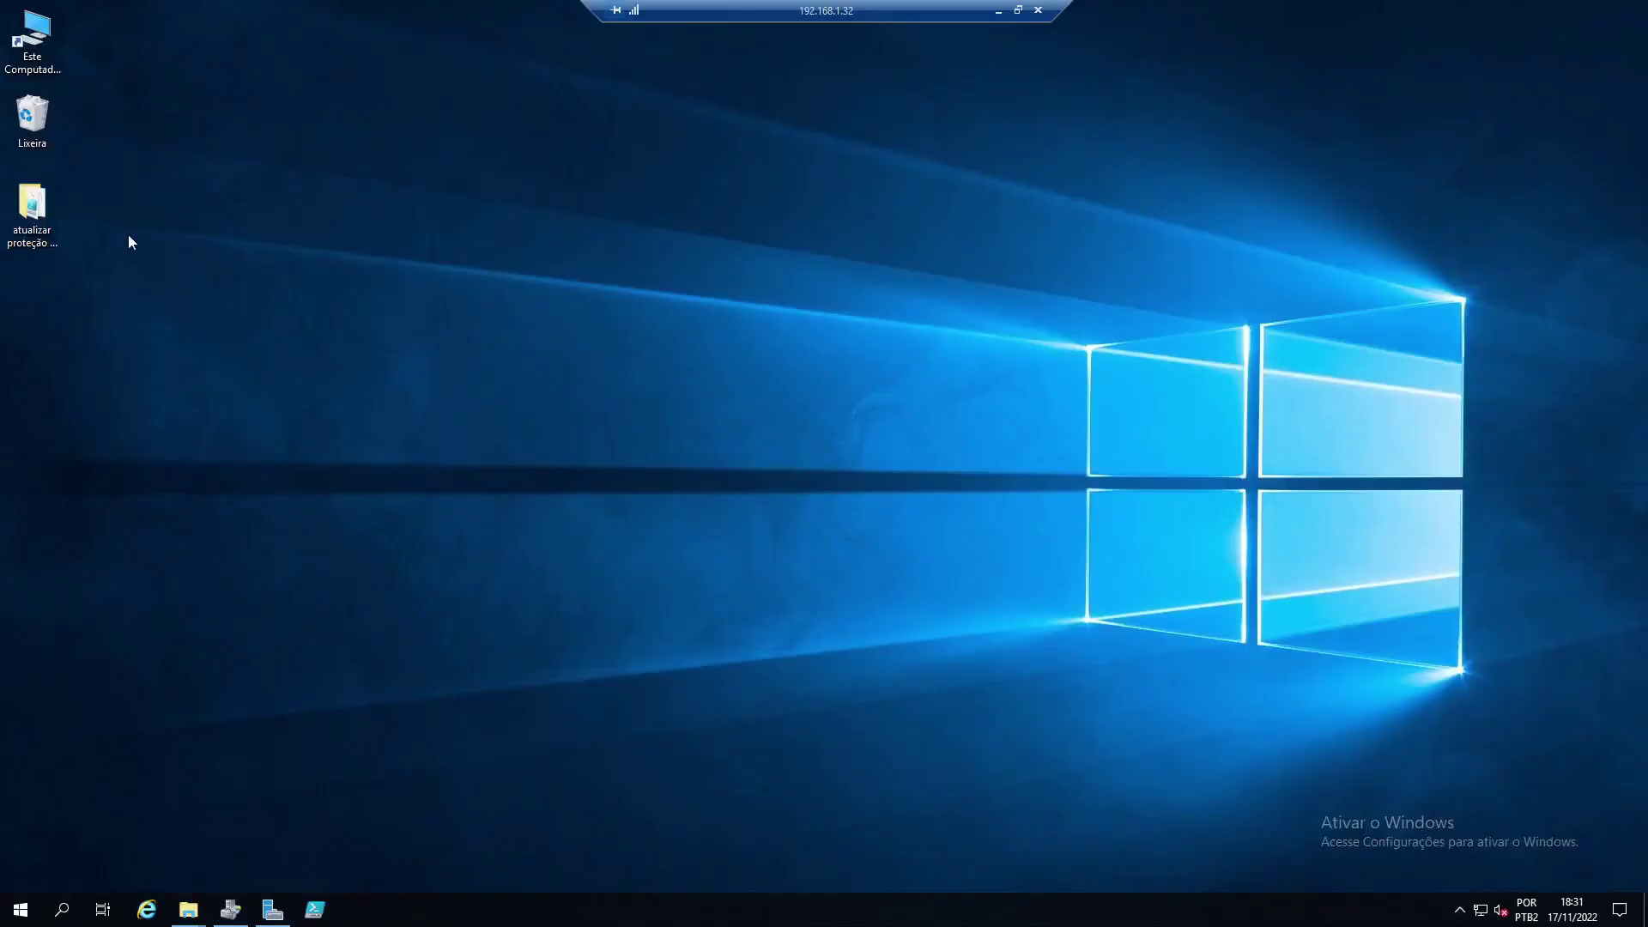
- Look over the contents of the "atualizar proteção de extensões" desktop folder and close it
click(34, 219)
double_click(34, 232)
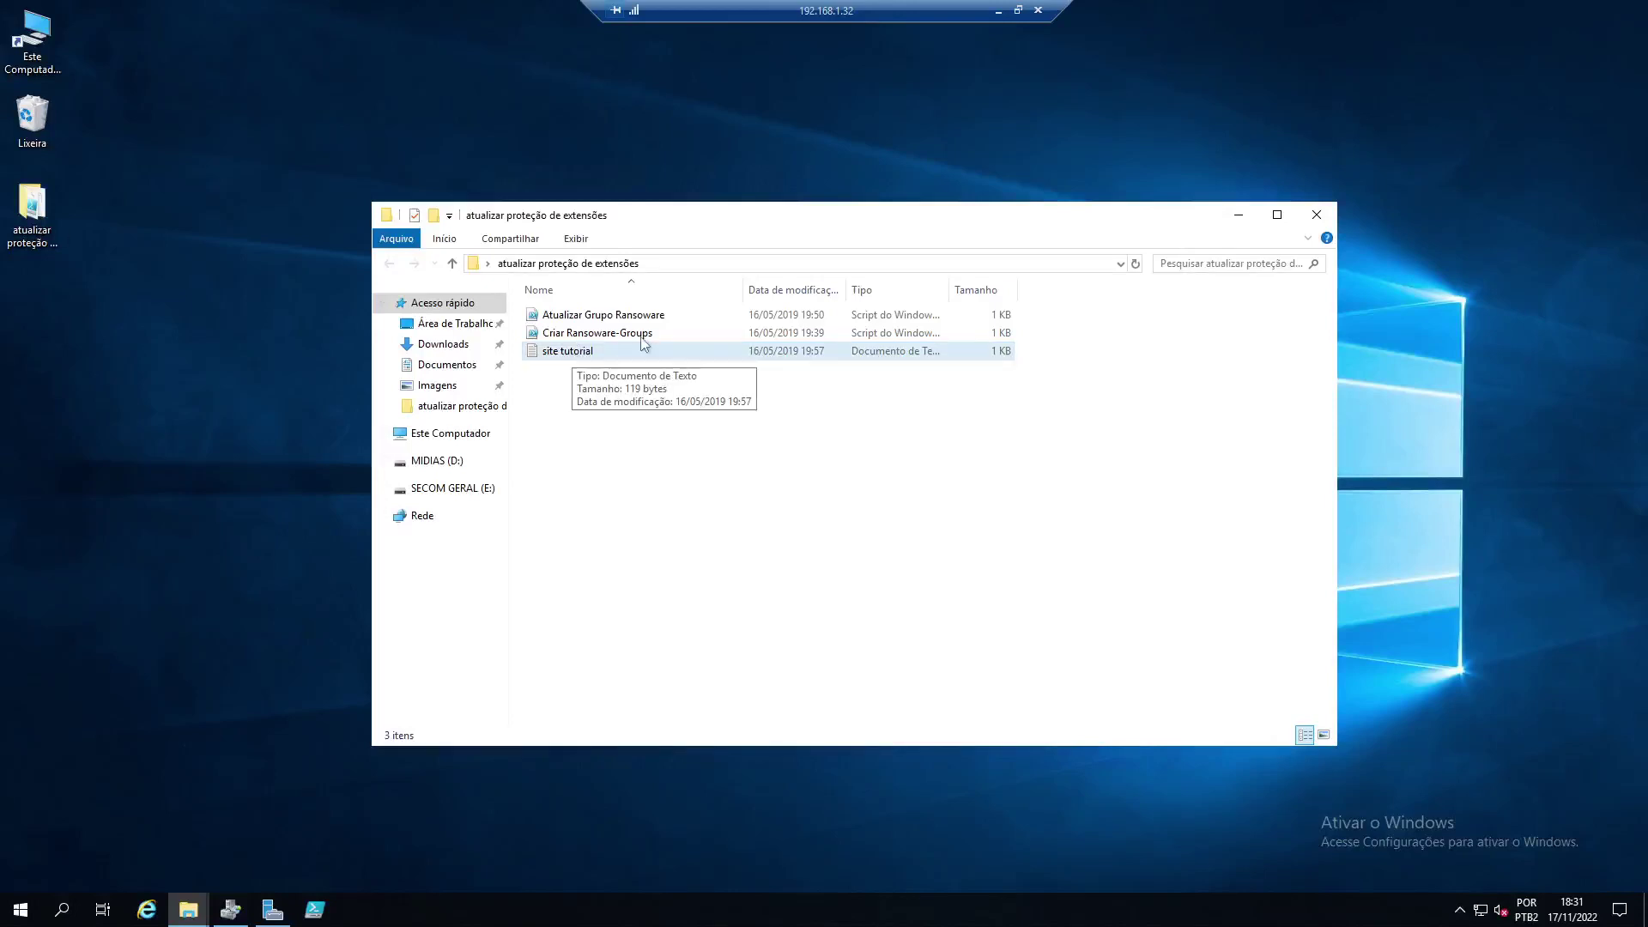
click(1317, 215)
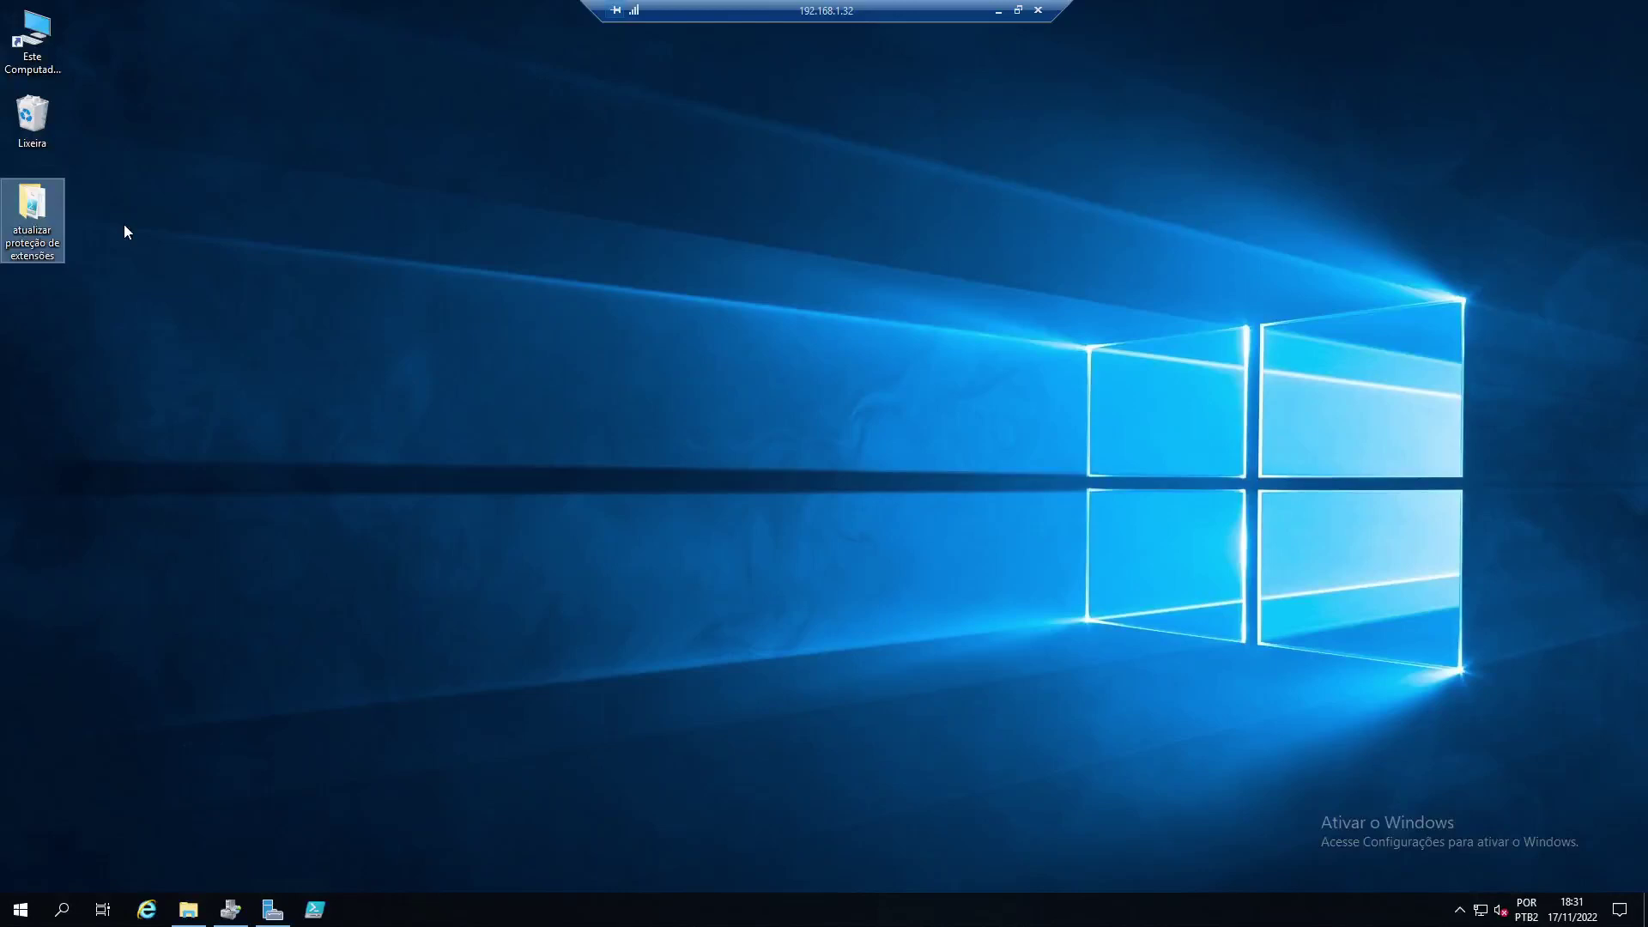
- Reopen the "atualizar proteção de extensões" folder and compress its two PowerShell scripts into one zipped folder
double_click(21, 226)
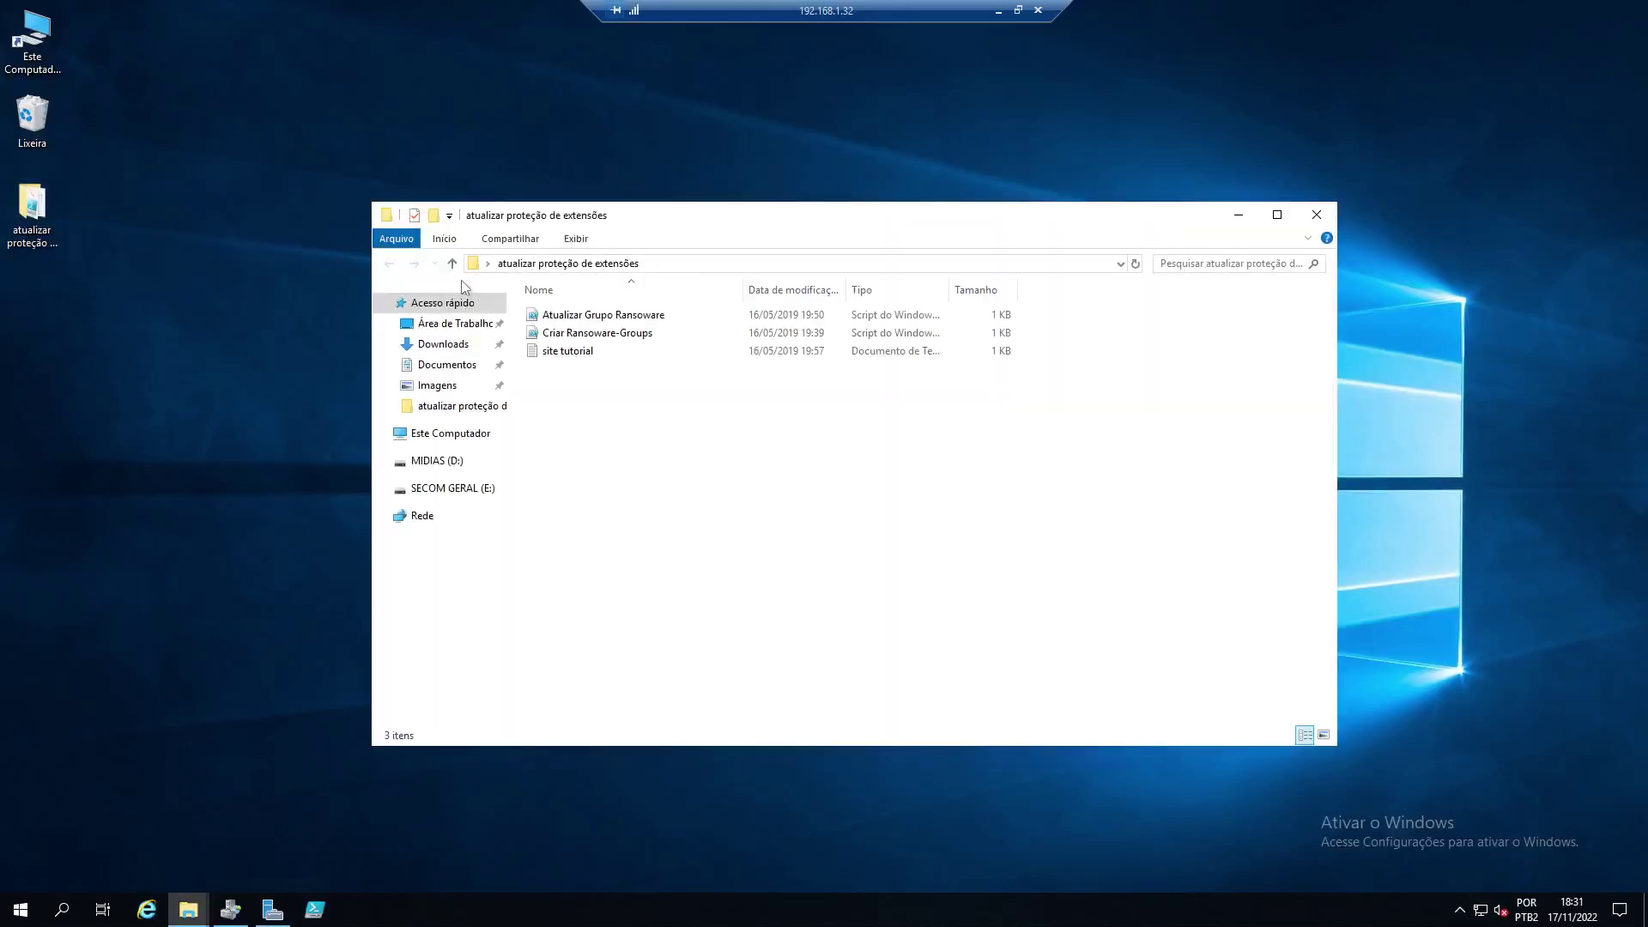
click(578, 335)
shift+click(622, 318)
right_click(620, 317)
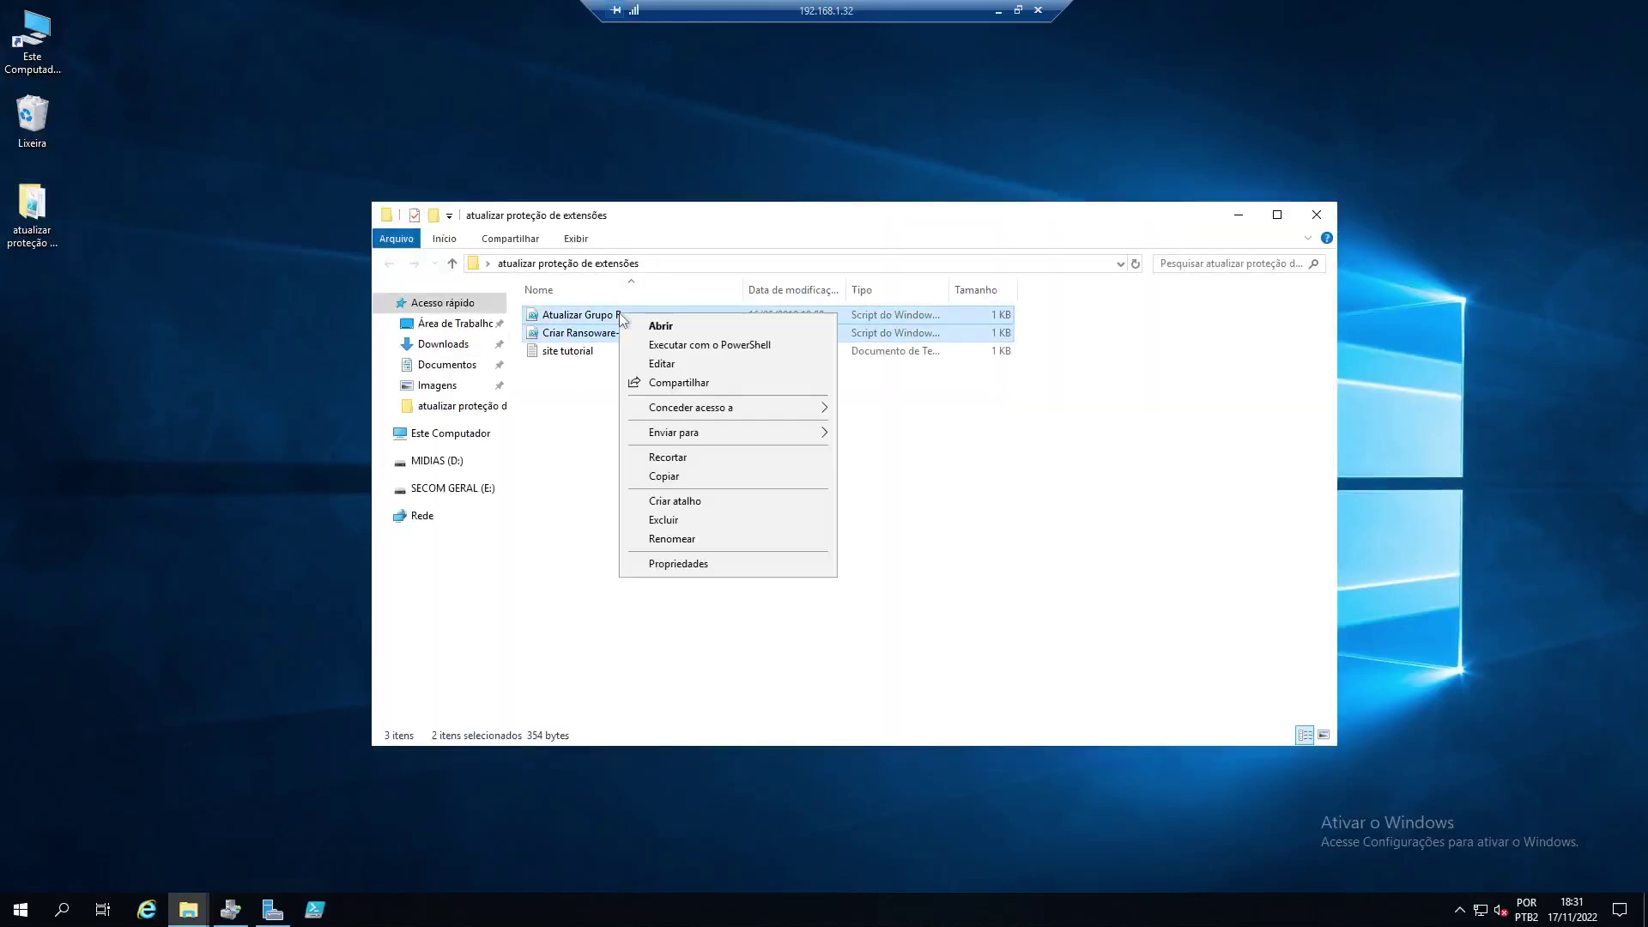
mouse_move(700, 431)
click(903, 510)
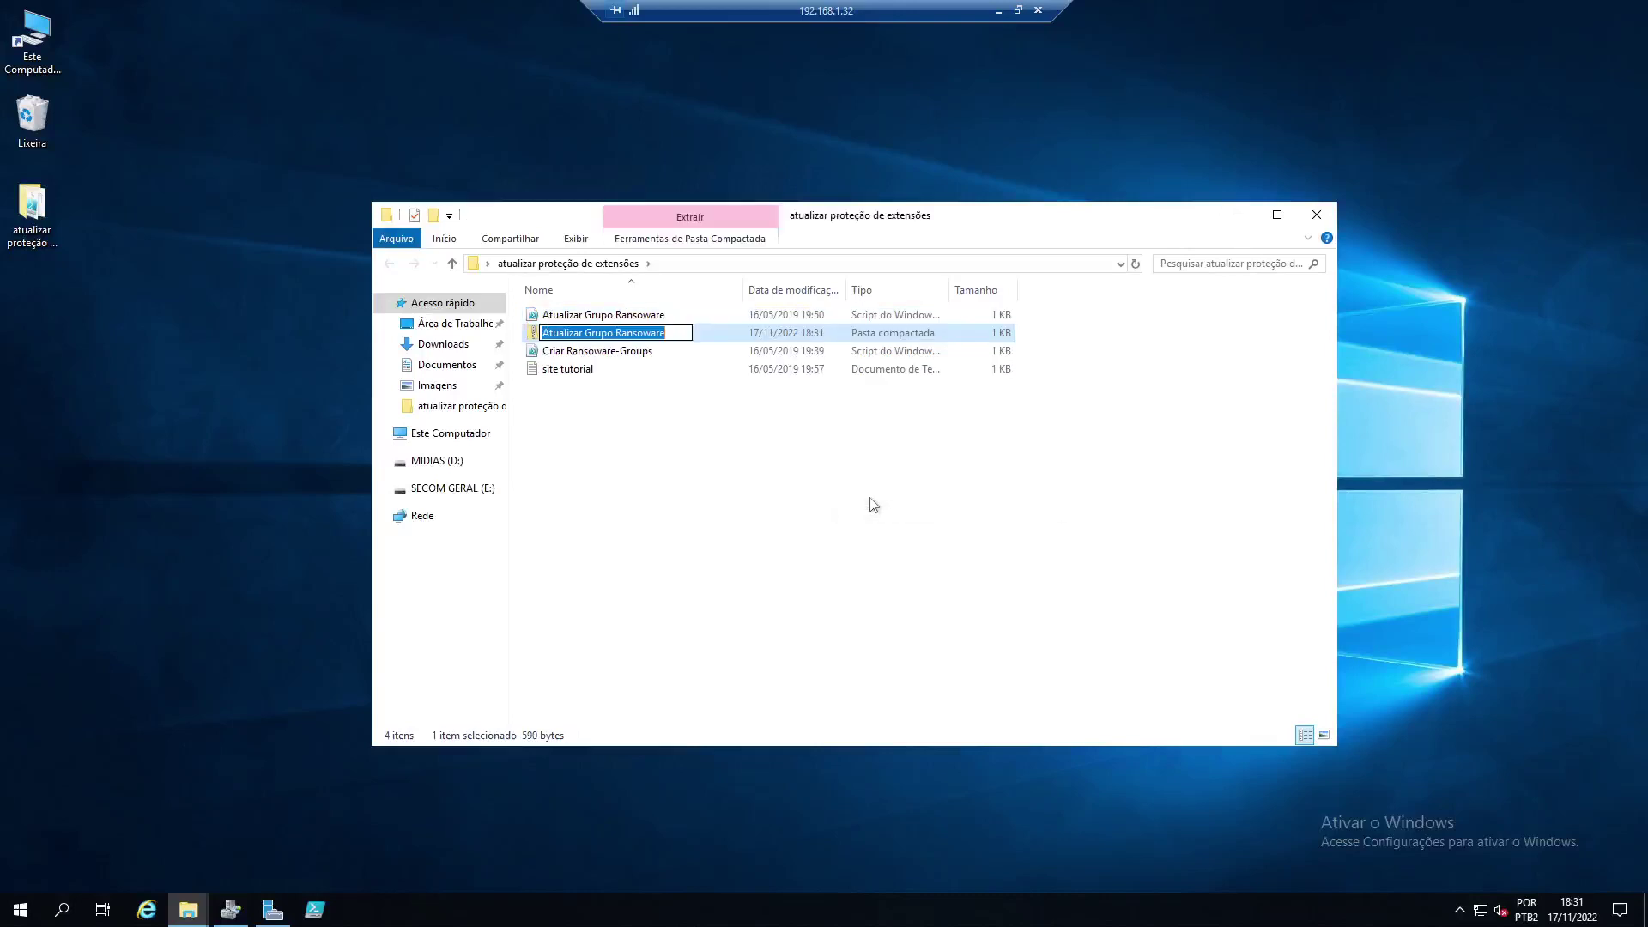
- Name the zipped folder "Scripts Bloqueio de Extensões Ransoware" and close the window
text(Scr)
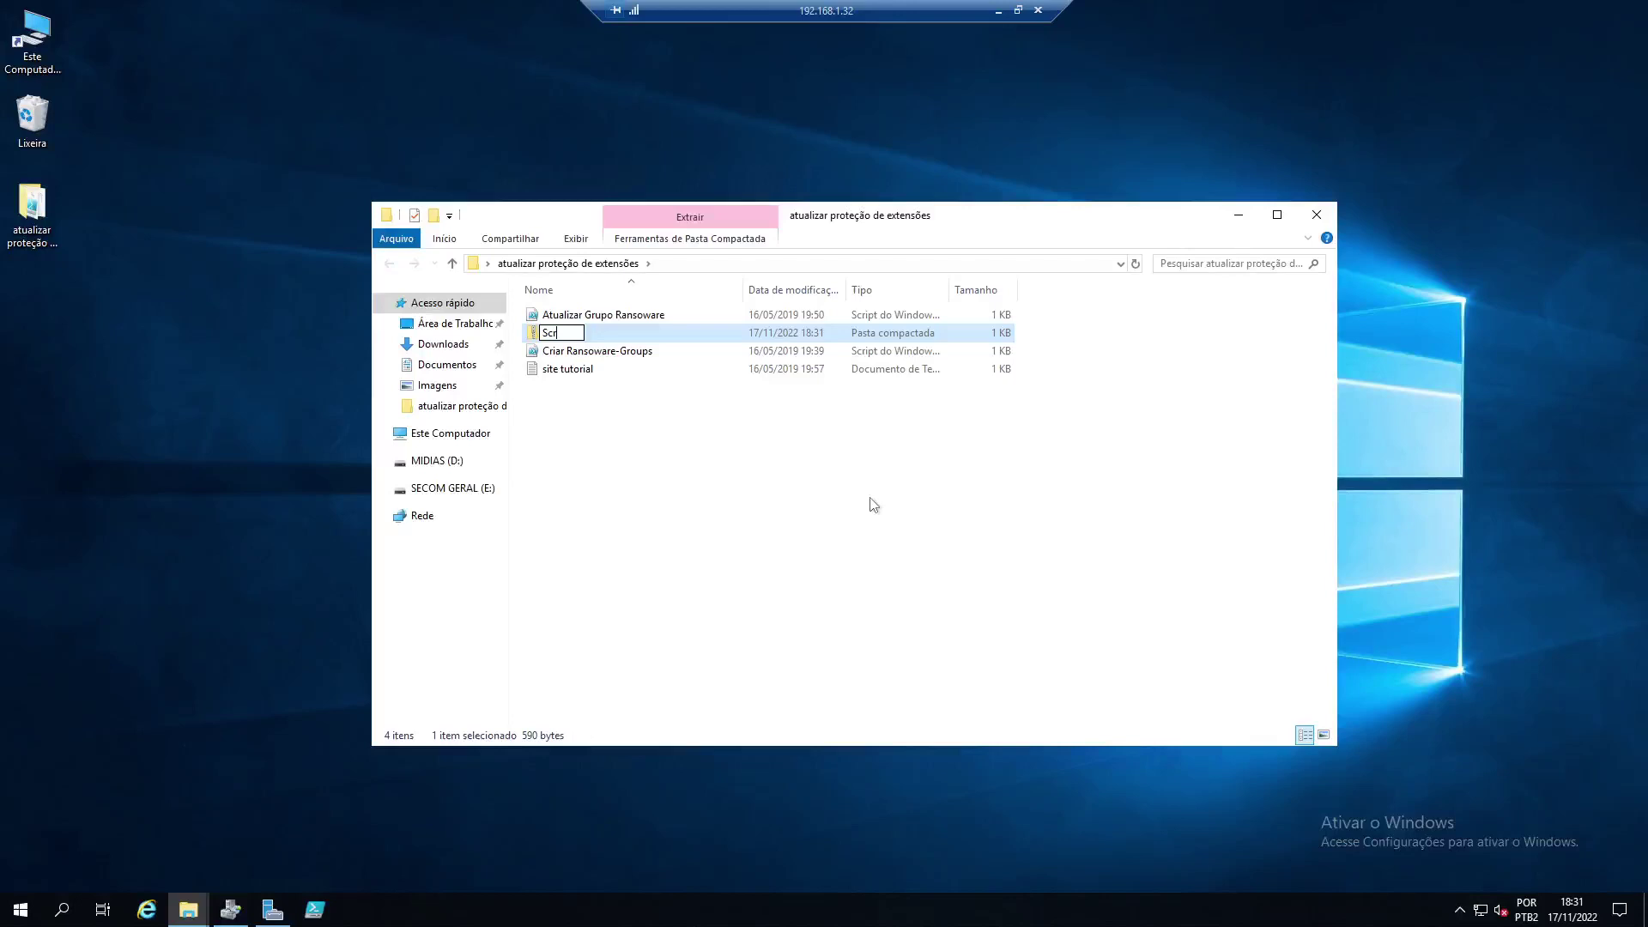
text(ipts Bloqueio de Exte)
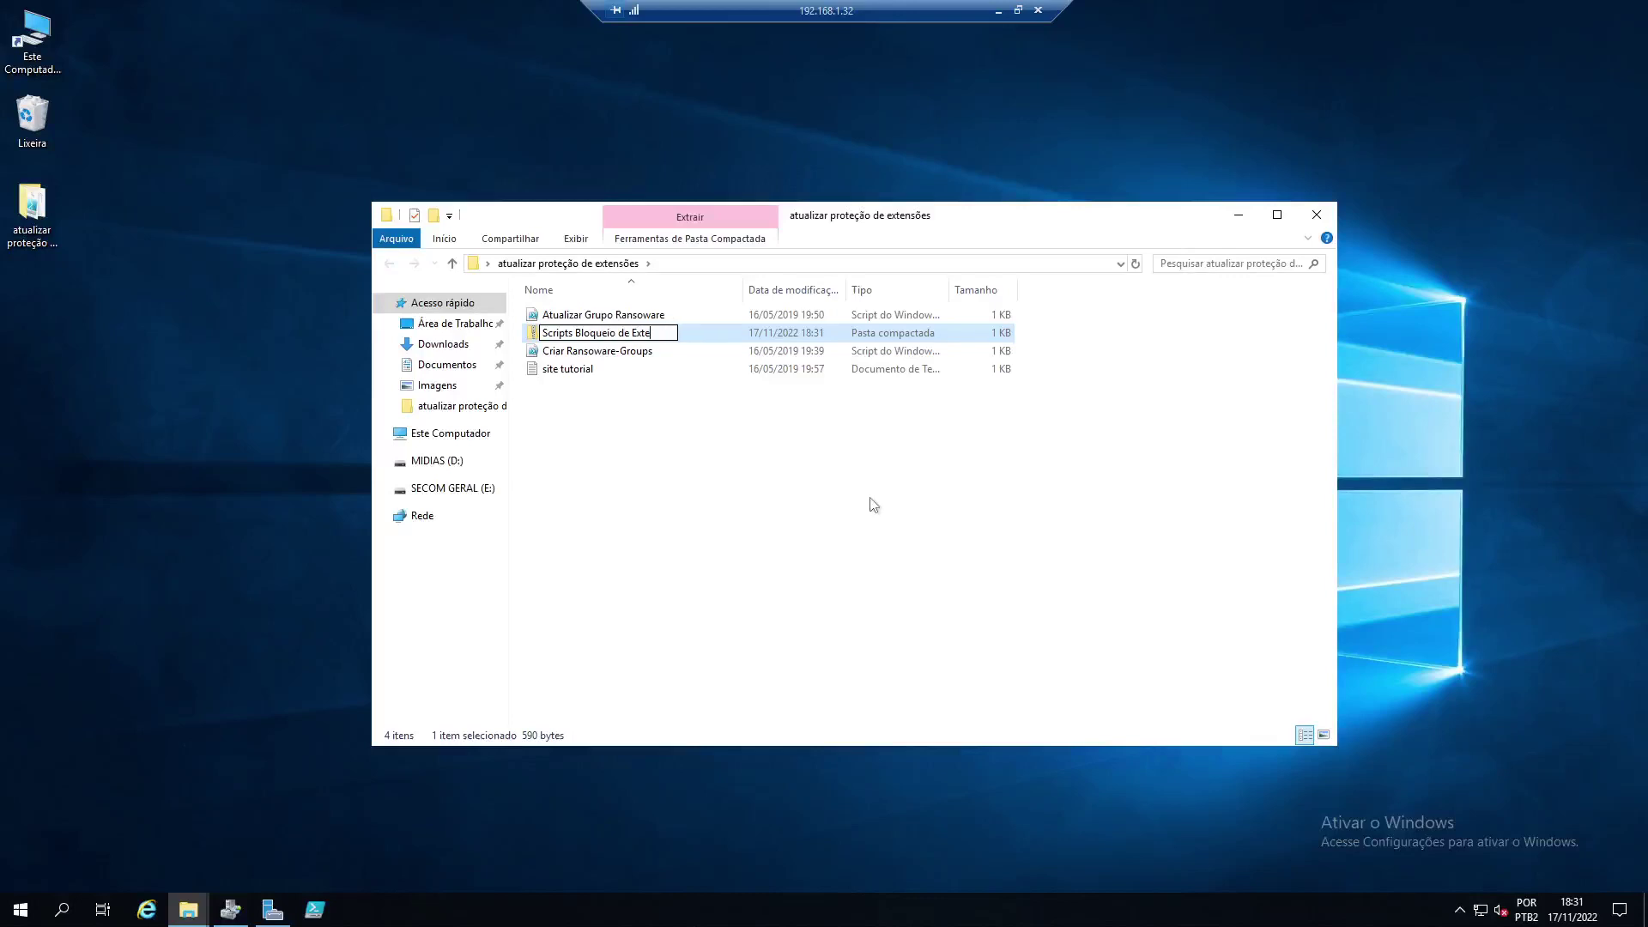
text(nões)
key(BackSpace)
key(BackSpace)
key(BackSpace)
text(sões Ranware)
key(BackSpace)
key(BackSpace)
text(soware)
key(Return)
click(1317, 215)
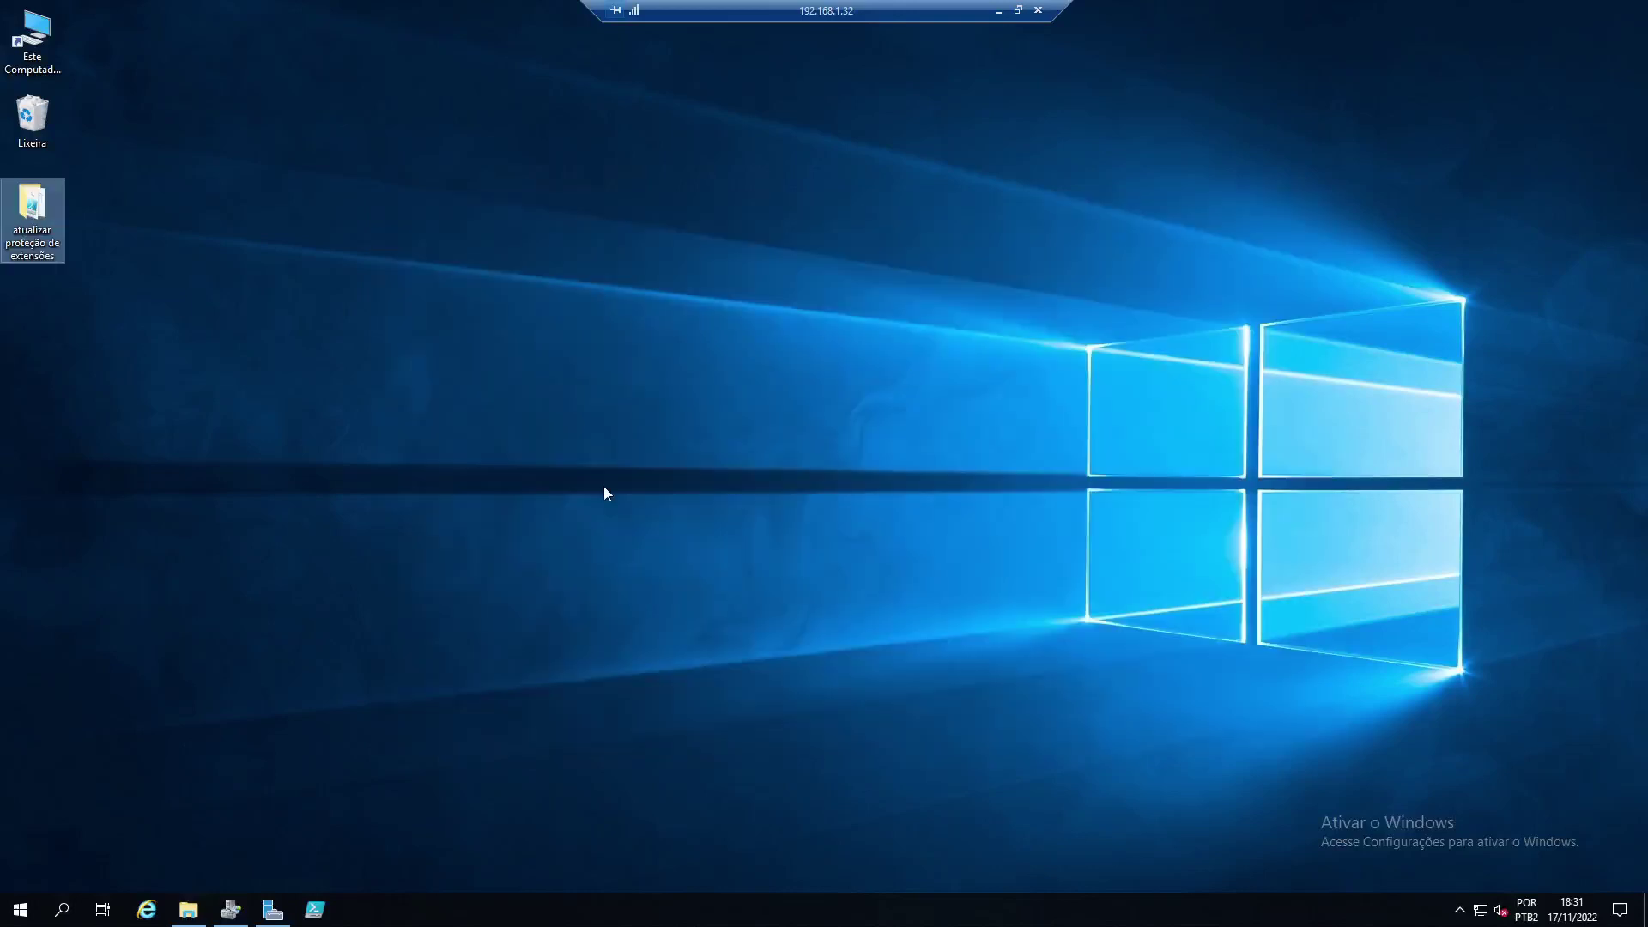
- Return to the file groups list in File Server Resource Manager and widen the included files column
click(273, 911)
click(273, 911)
click(230, 910)
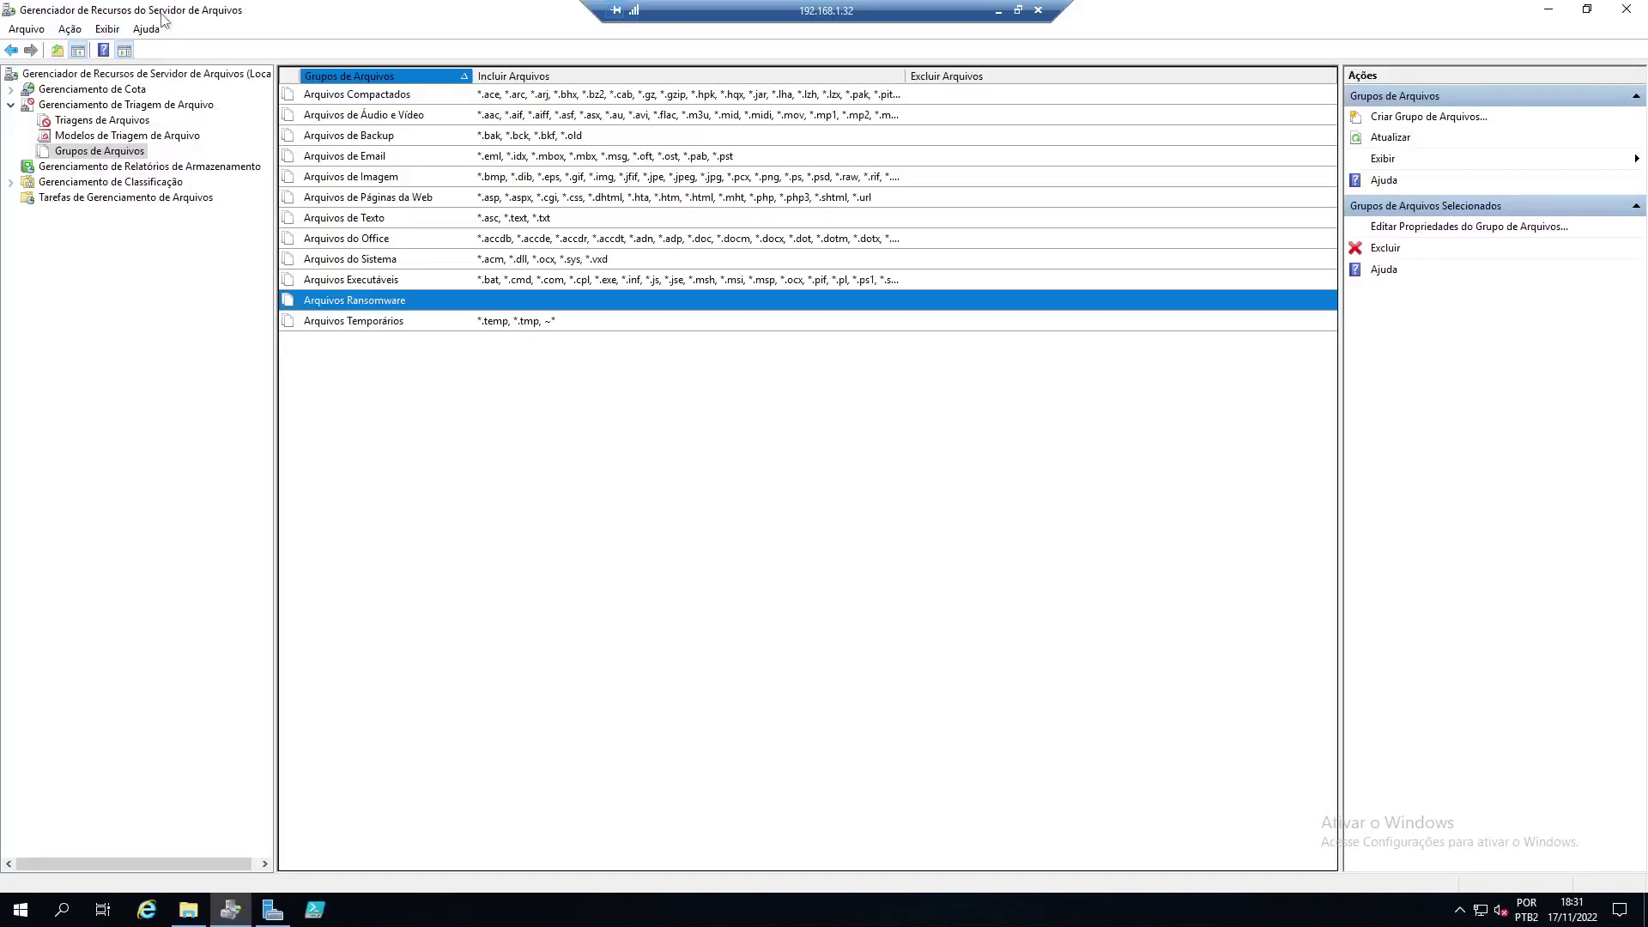
click(405, 395)
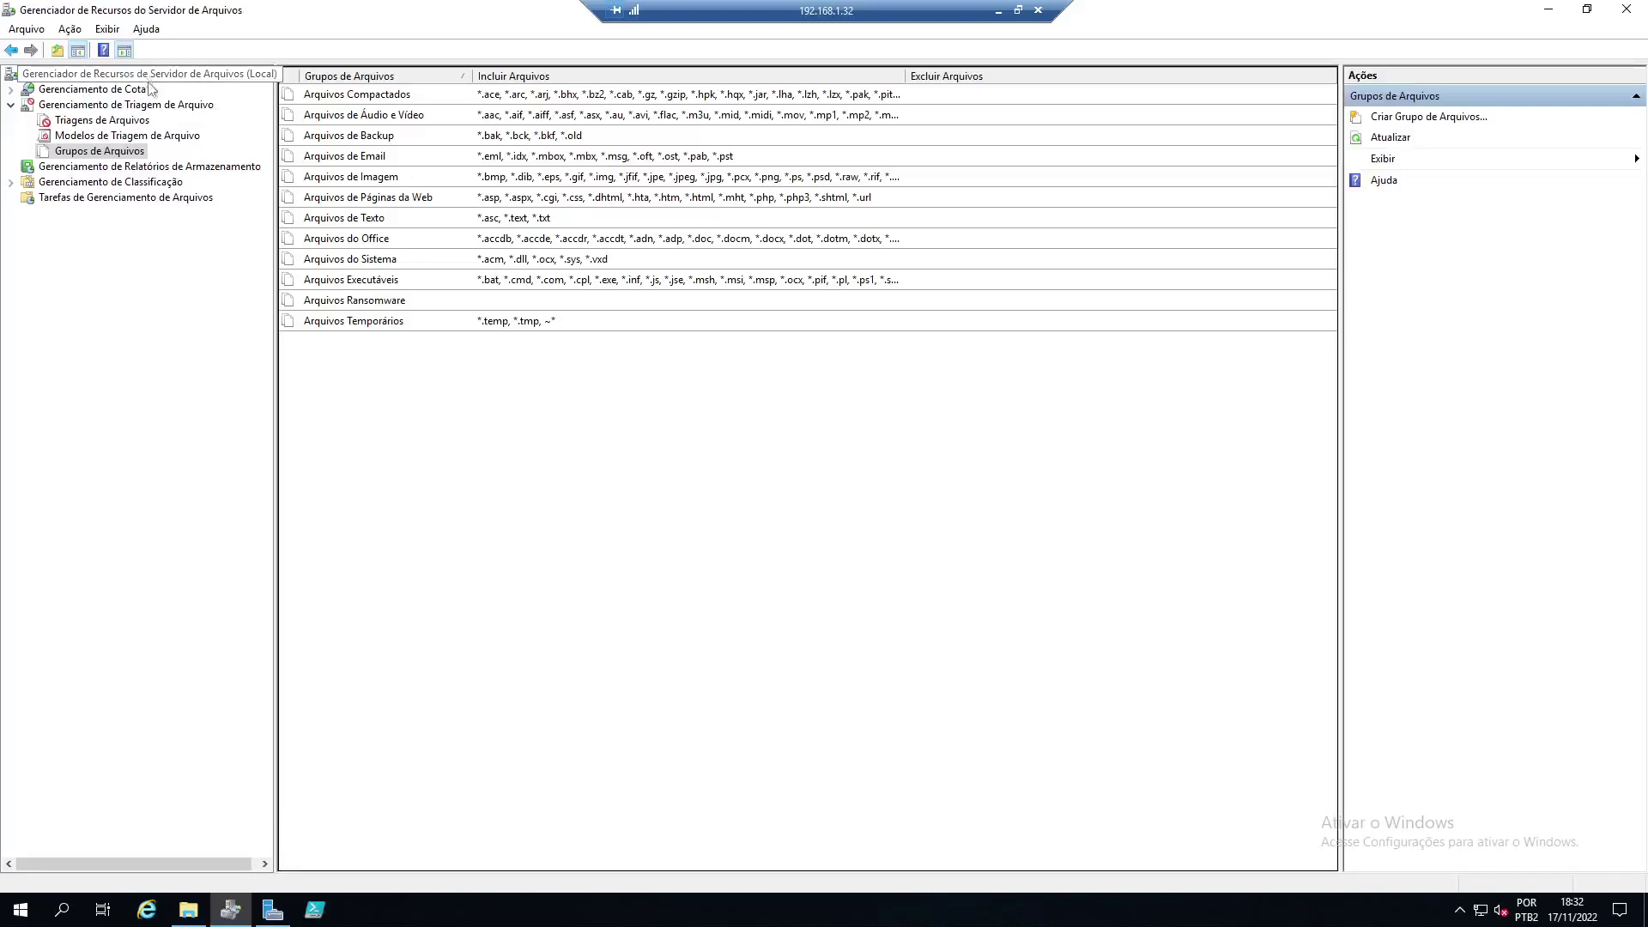
click(523, 280)
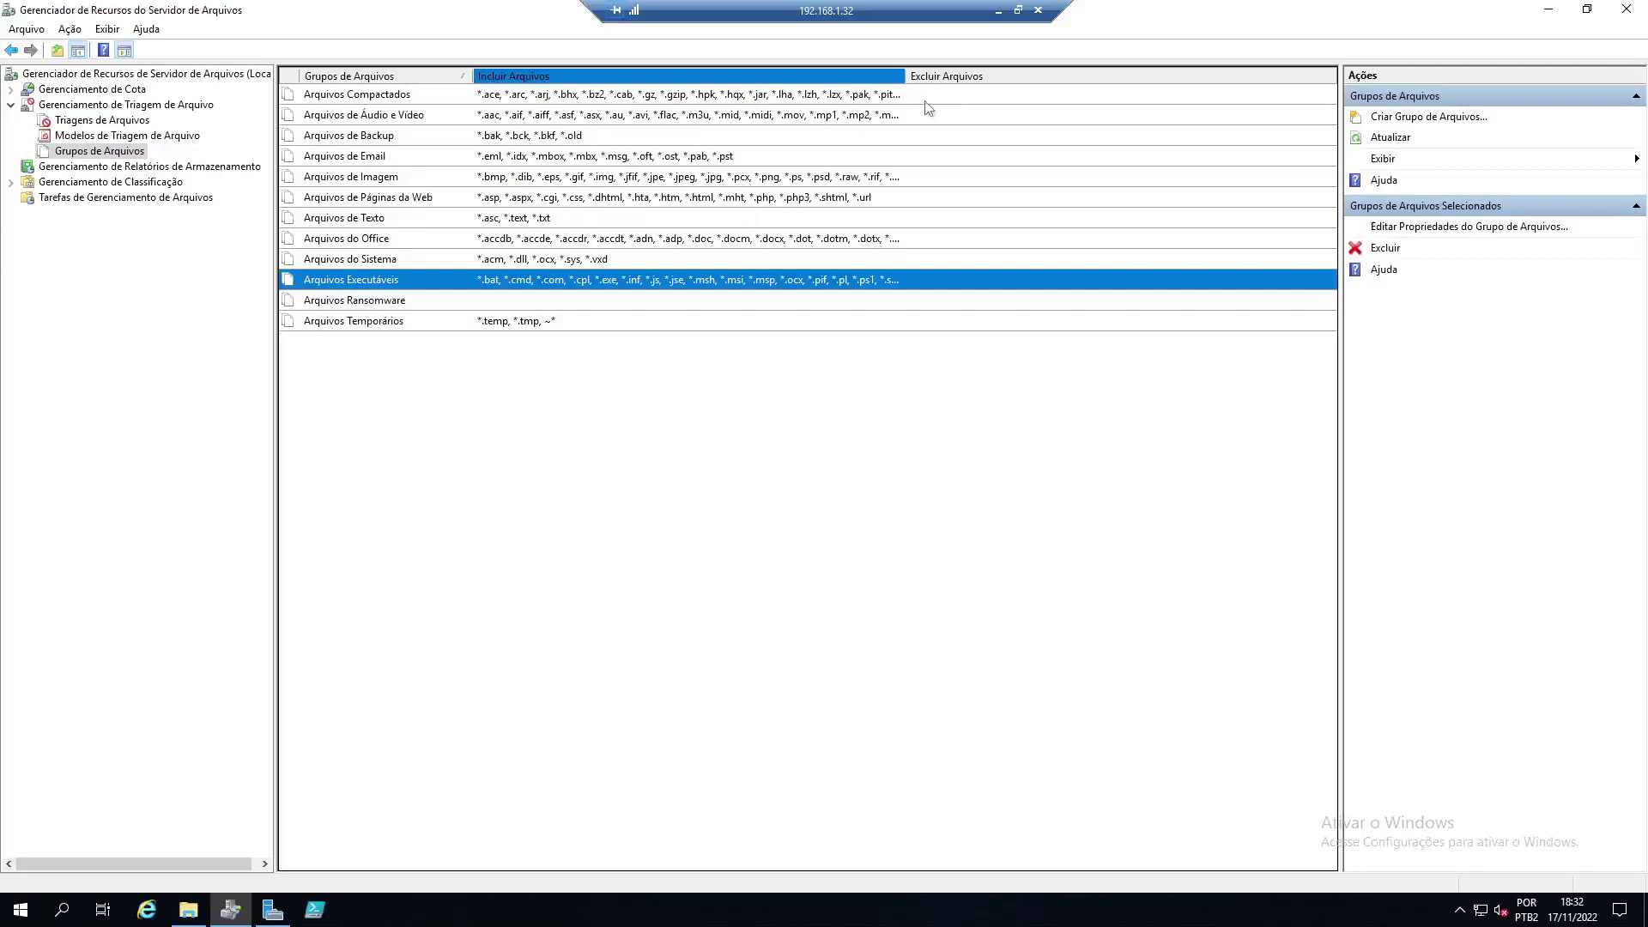
click(447, 118)
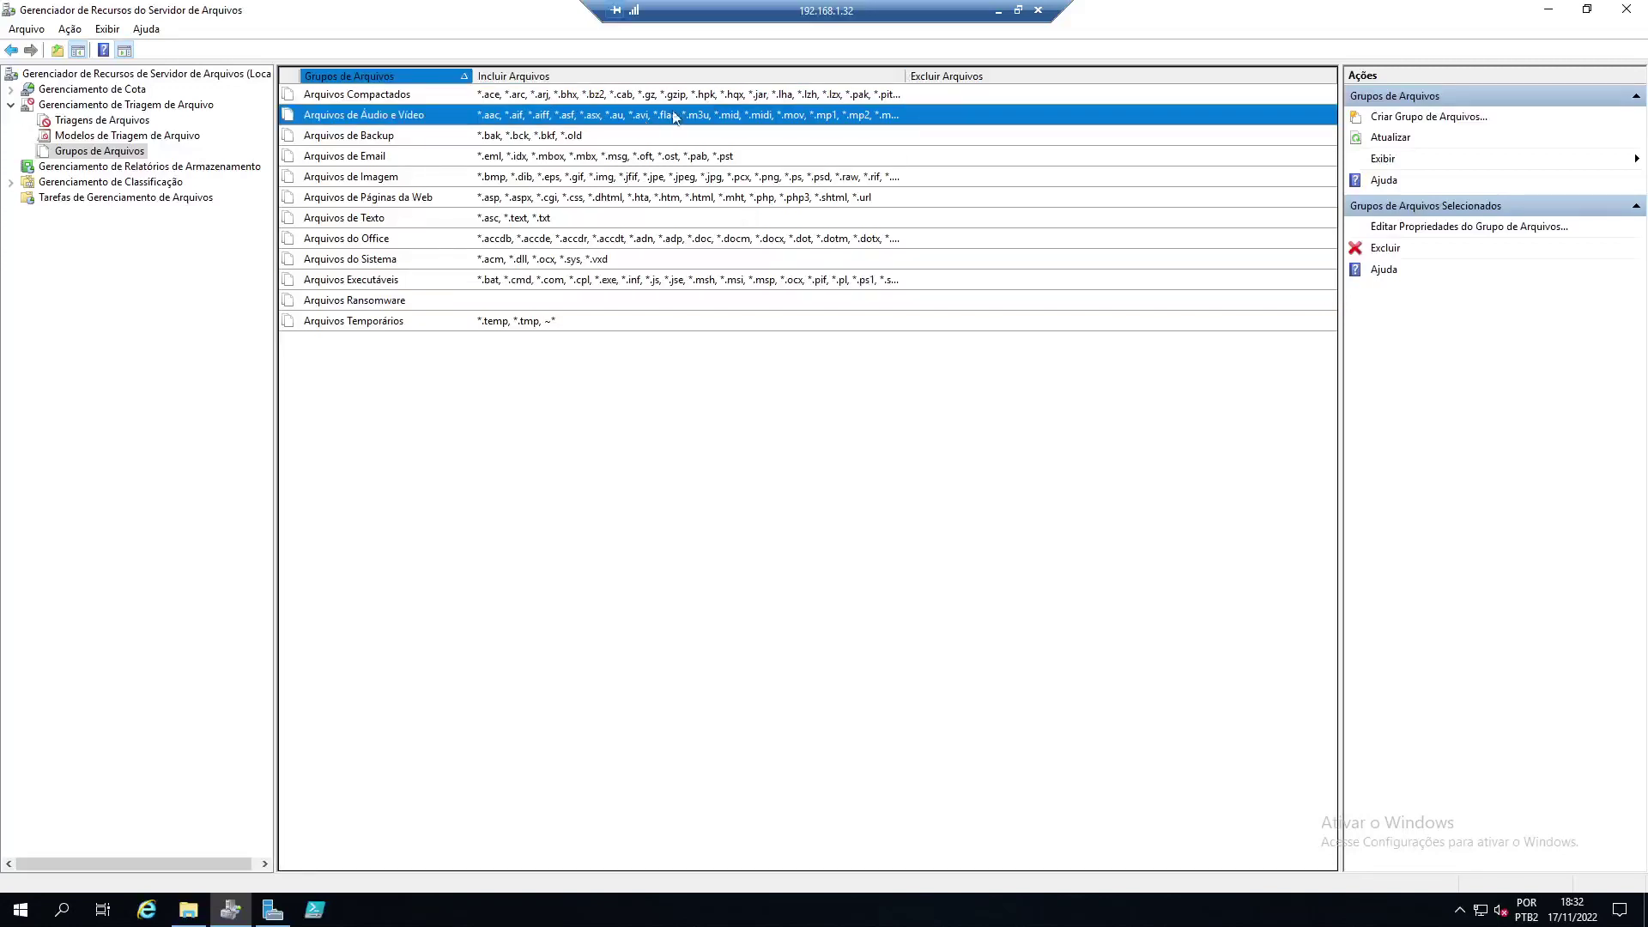
drag(904, 76, 1212, 76)
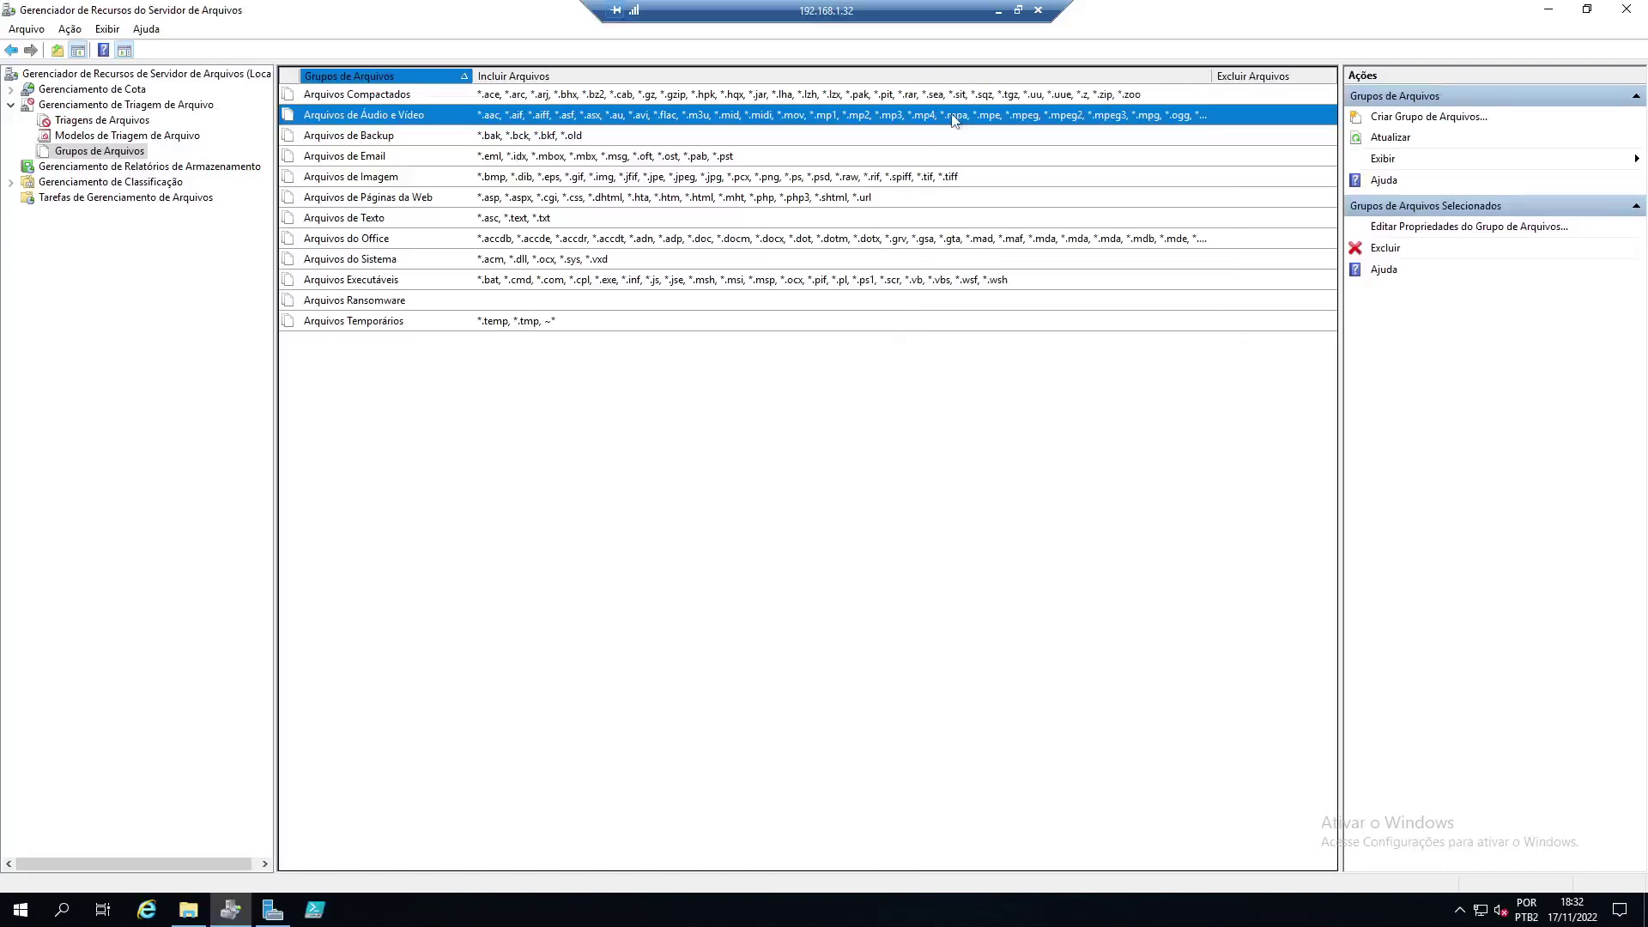
- Examine the included file patterns of the "Arquivos de Áudio e Vídeo" file group, then cancel its properties
double_click(374, 120)
drag(382, 230, 383, 263)
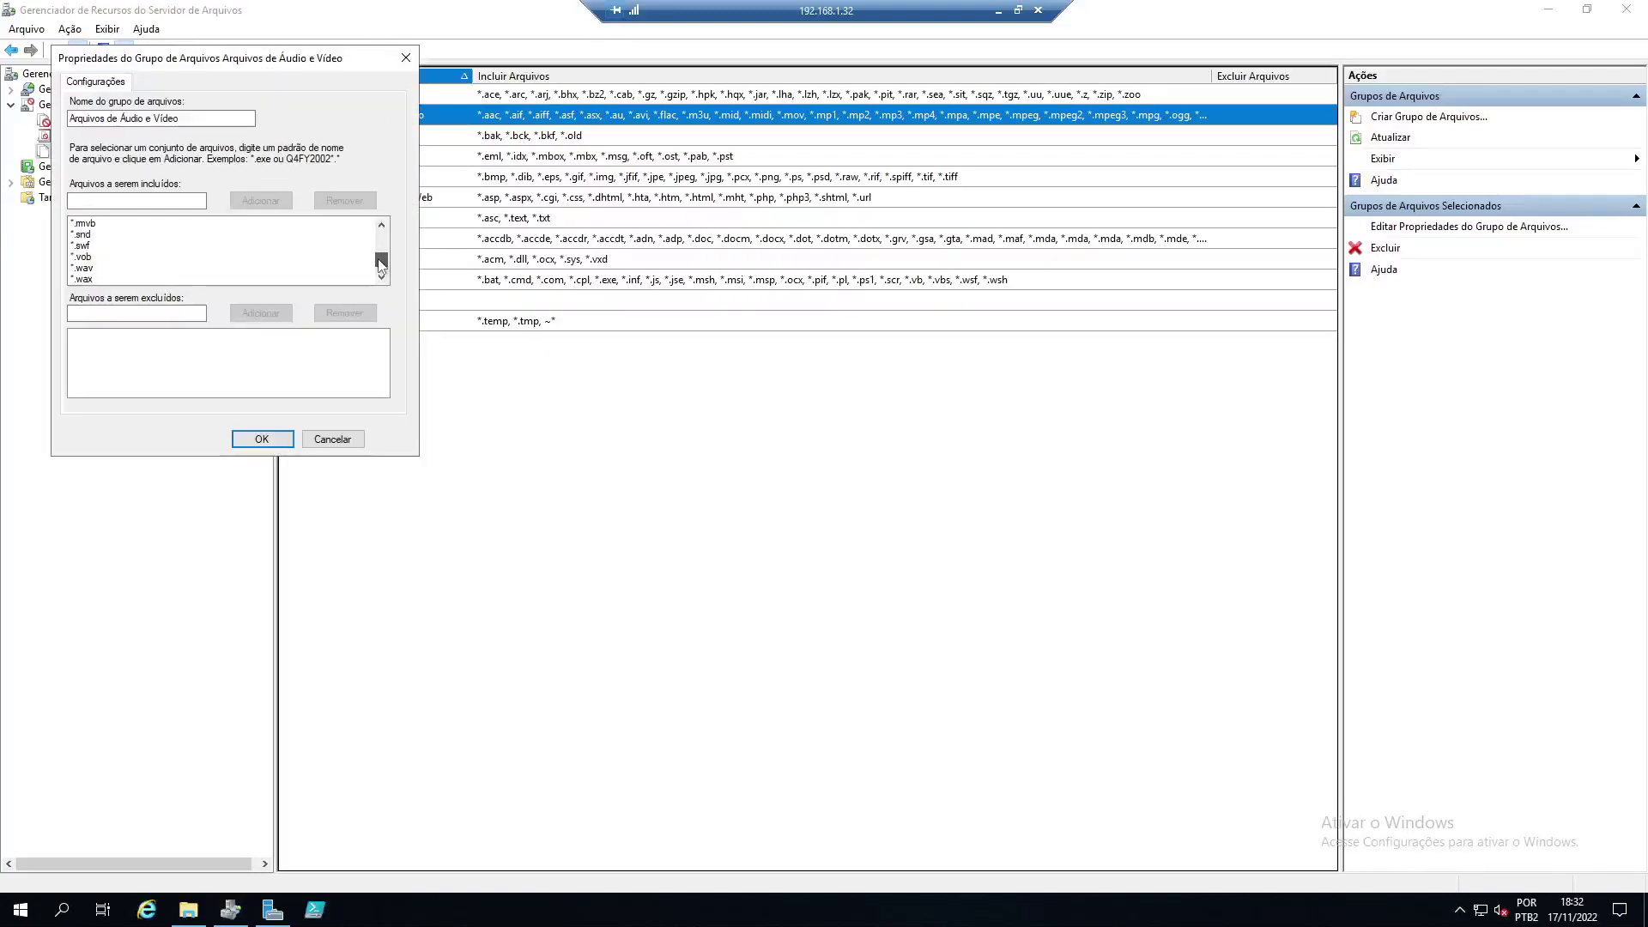
click(330, 439)
- Review the file screen templates, selecting "Bloquear Arquivos de Áudio e Vídeo", and return to the list of file screens
click(102, 120)
click(99, 152)
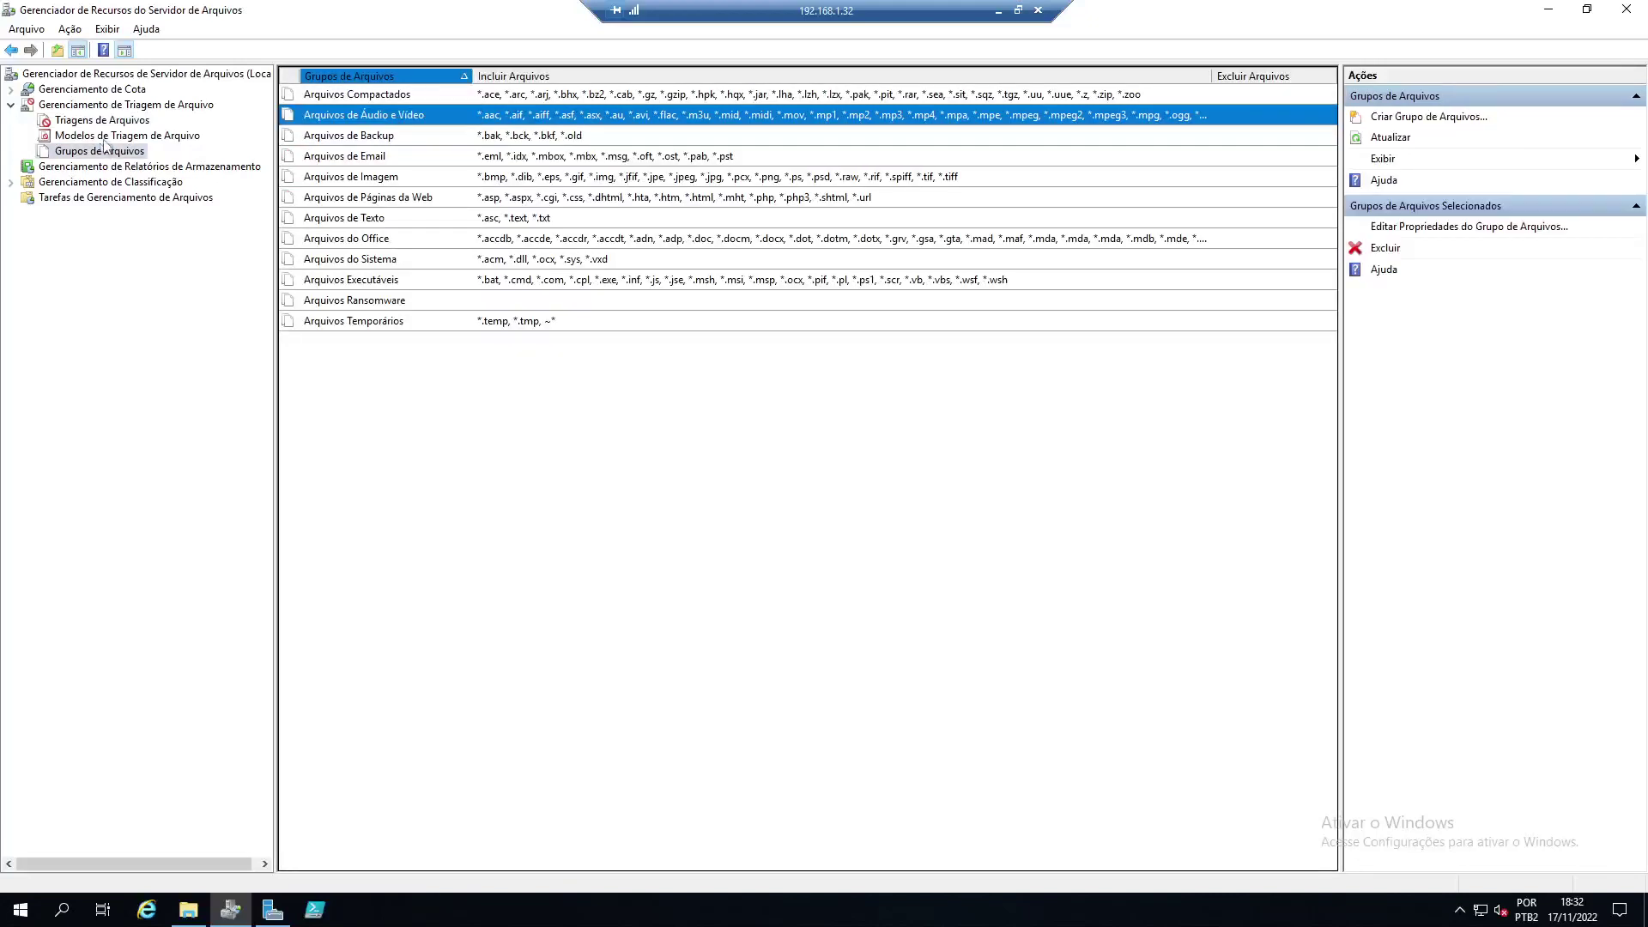
click(127, 136)
click(393, 133)
click(413, 91)
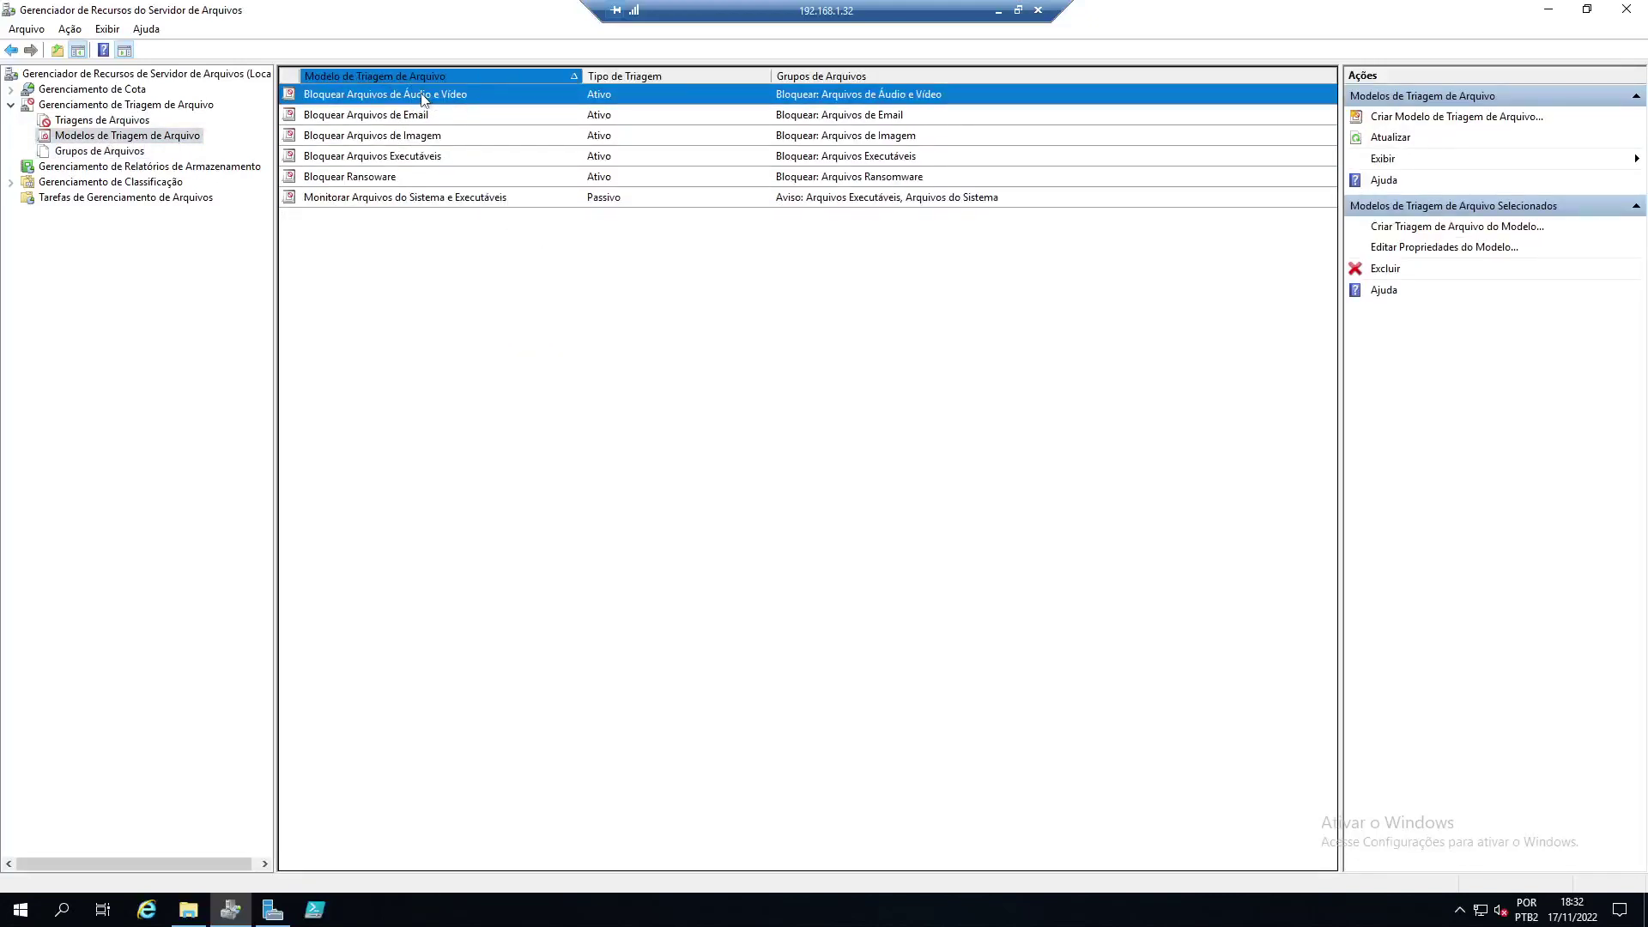
click(96, 120)
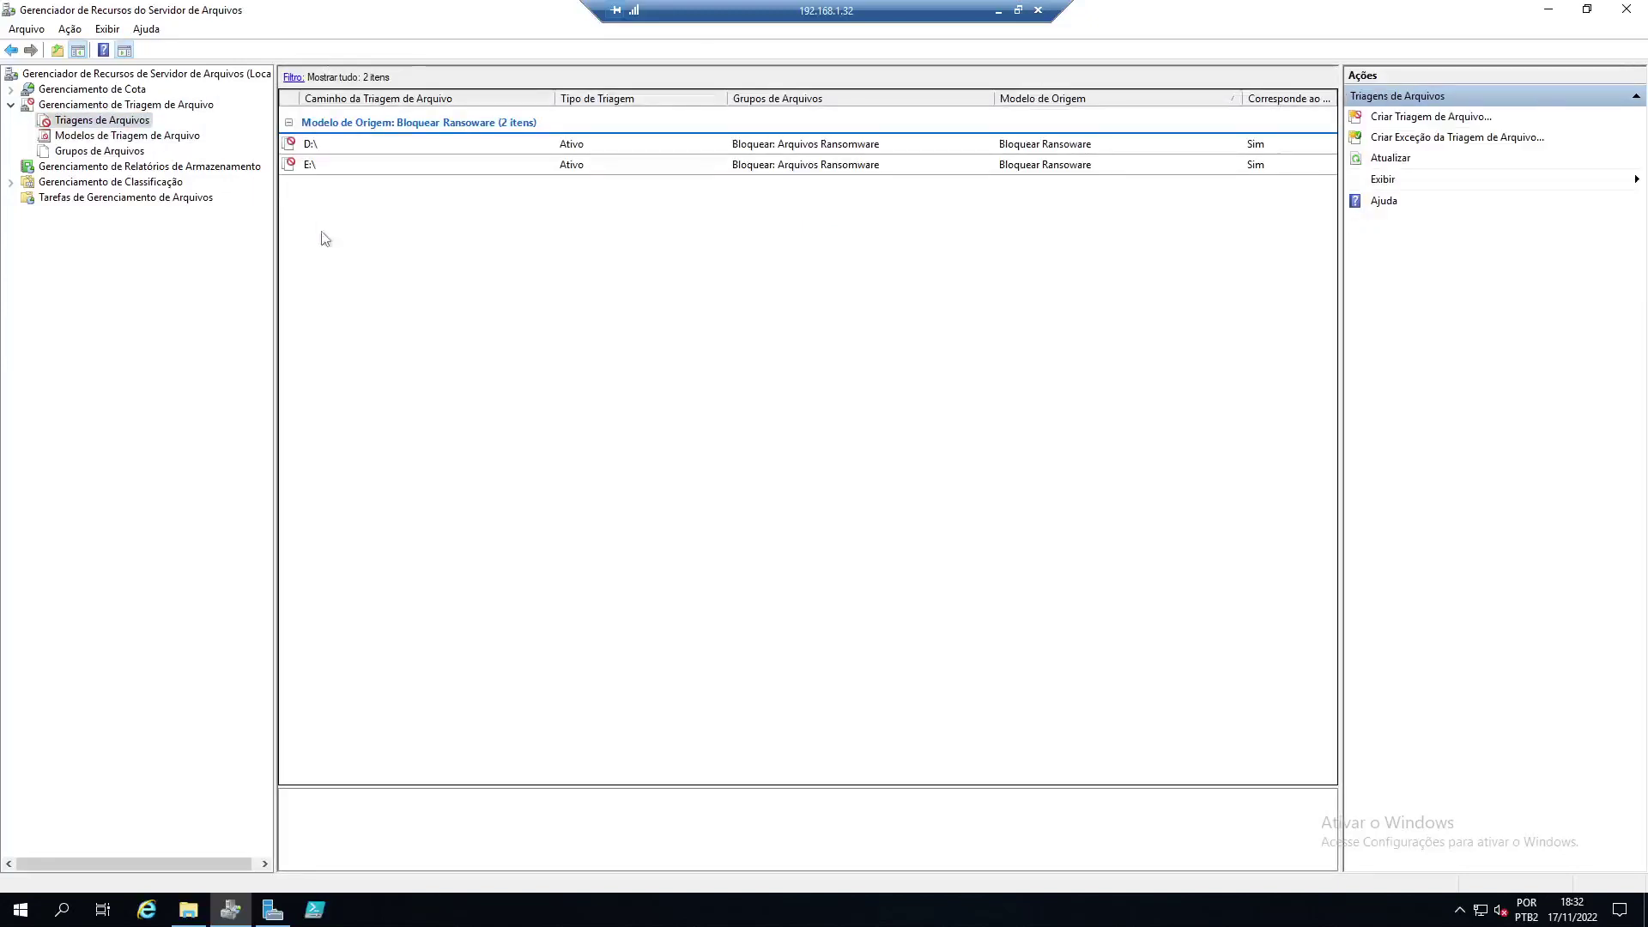
right_click(346, 260)
click(455, 265)
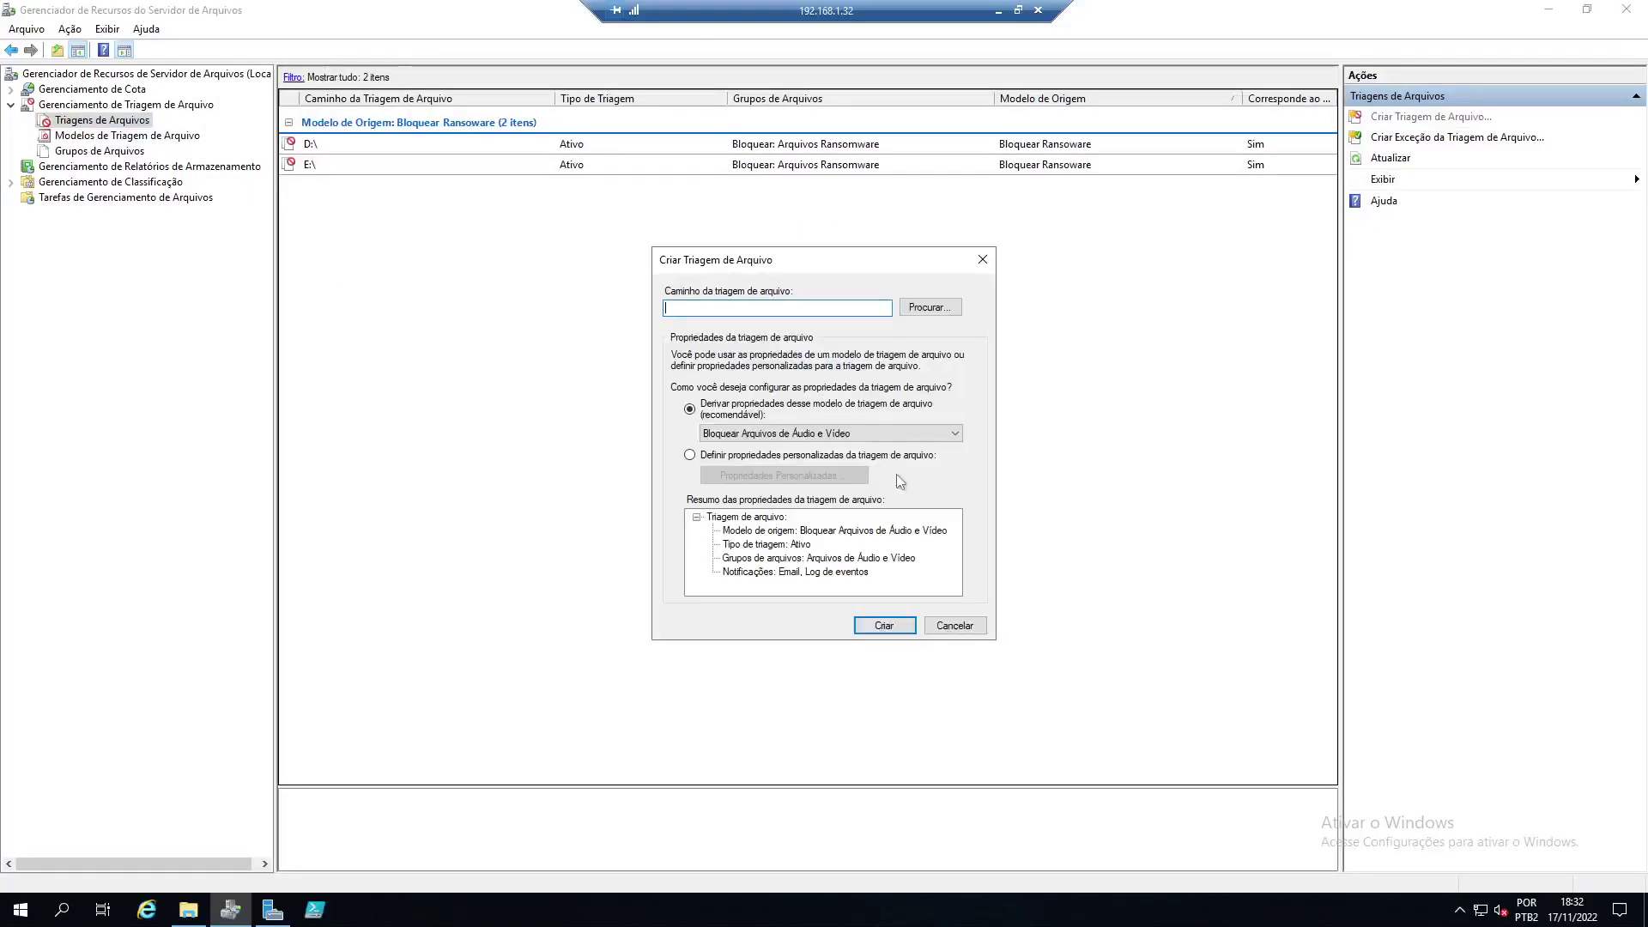
click(955, 623)
- Review the templates and folders offered for a new file screen, cancel it, and return to the file screens list
right_click(459, 316)
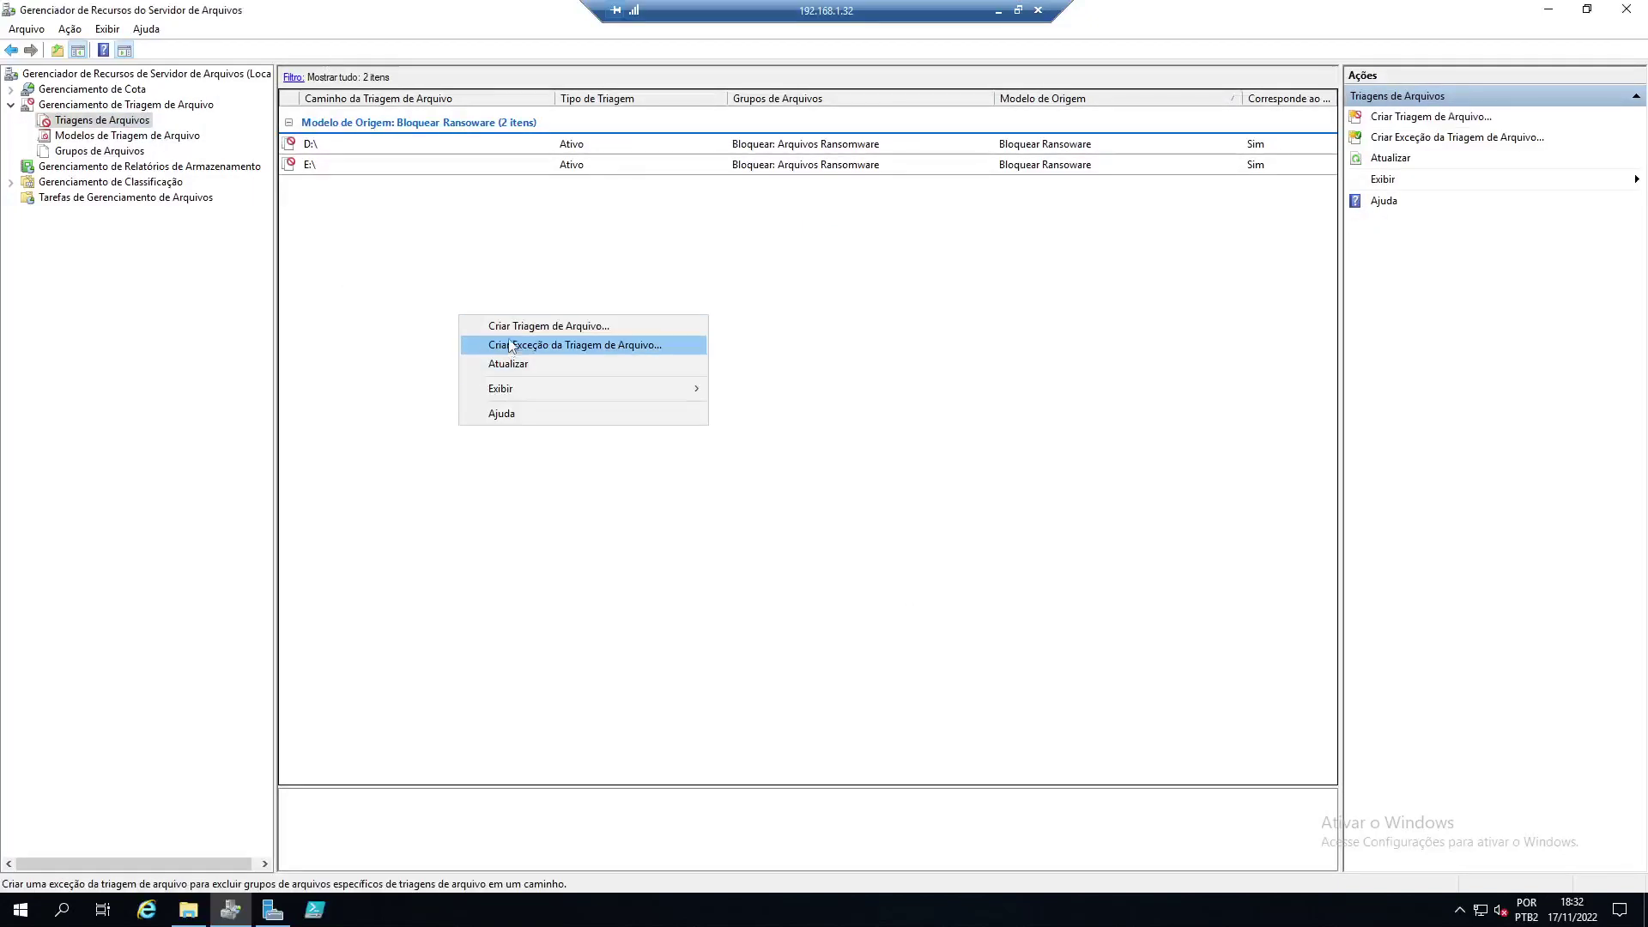
click(515, 326)
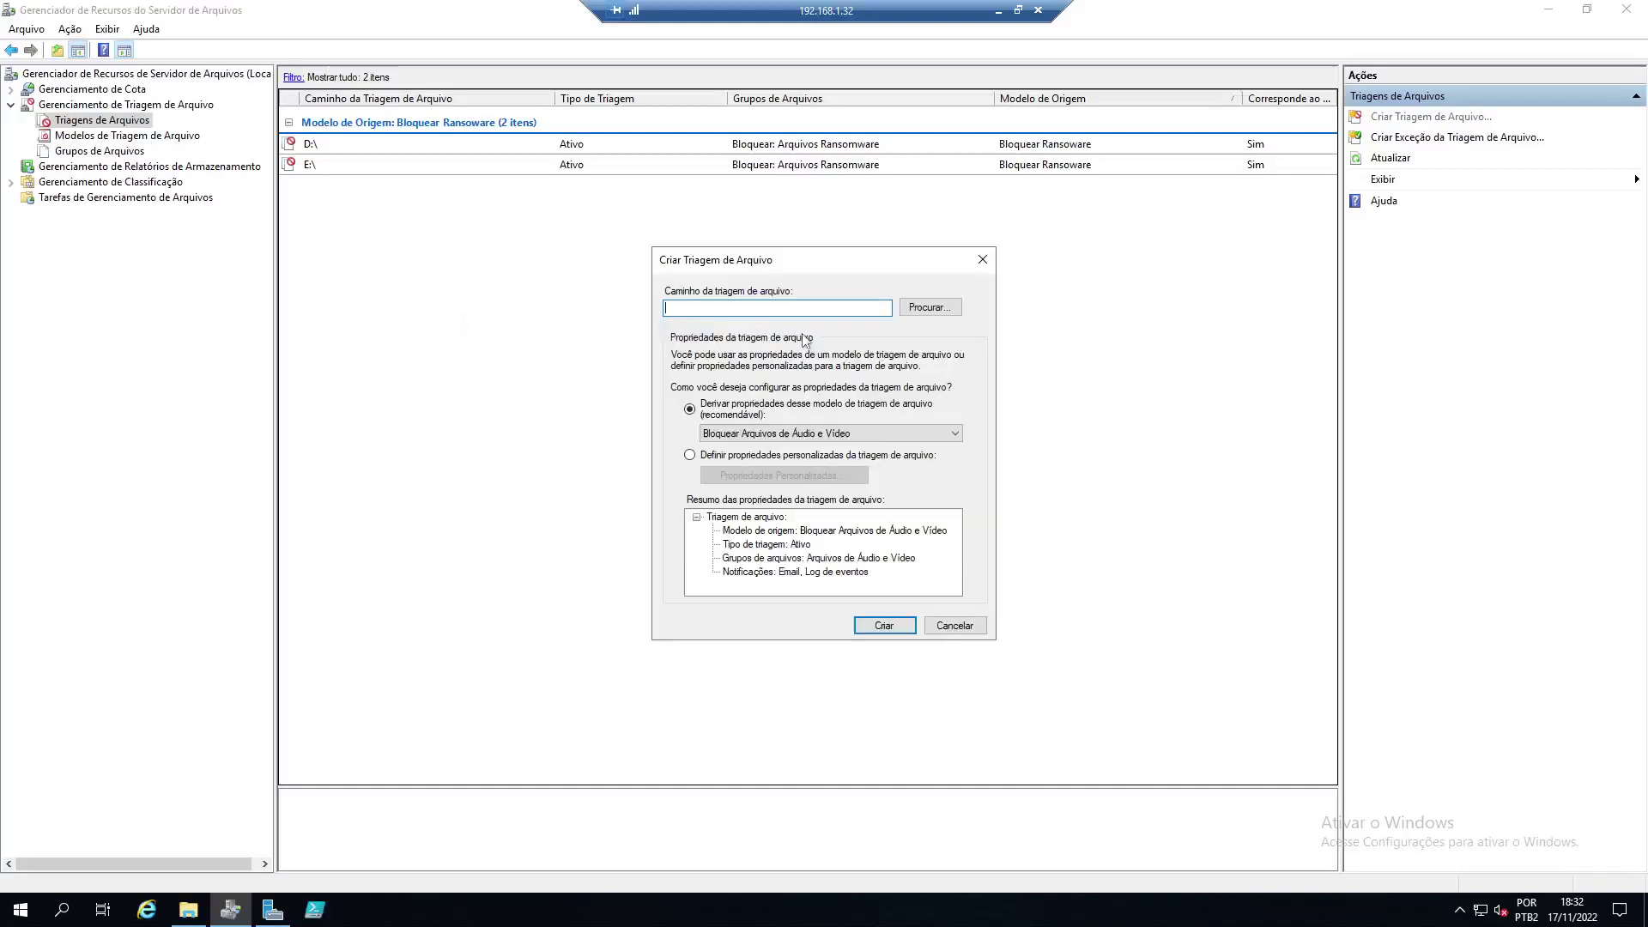
click(792, 438)
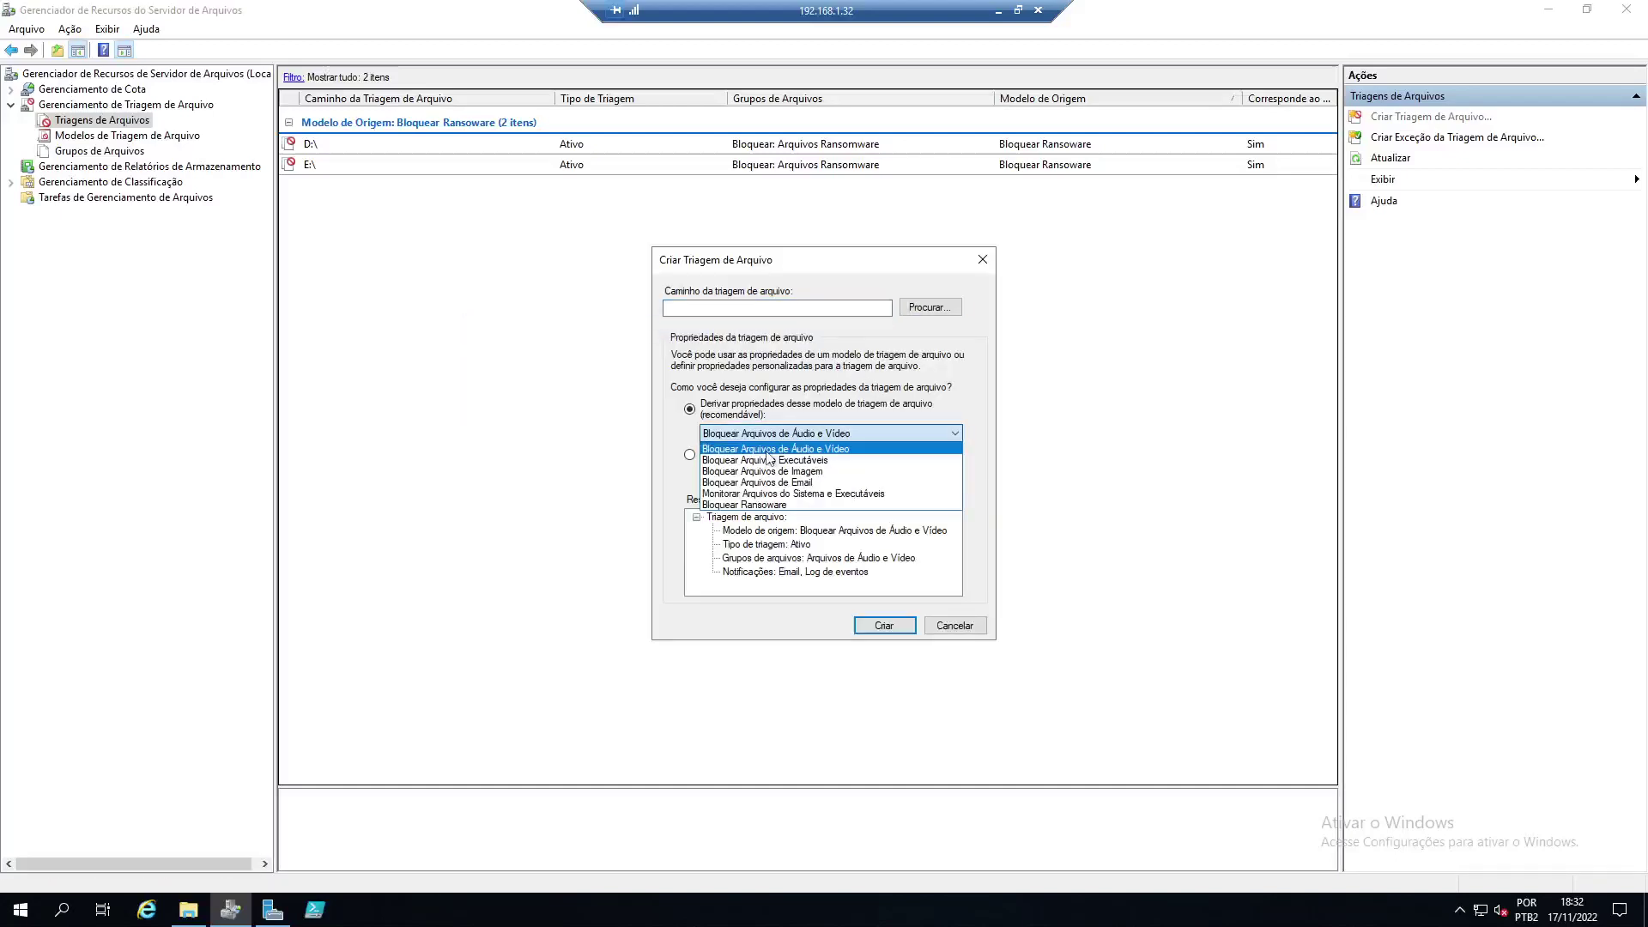
click(751, 337)
click(930, 306)
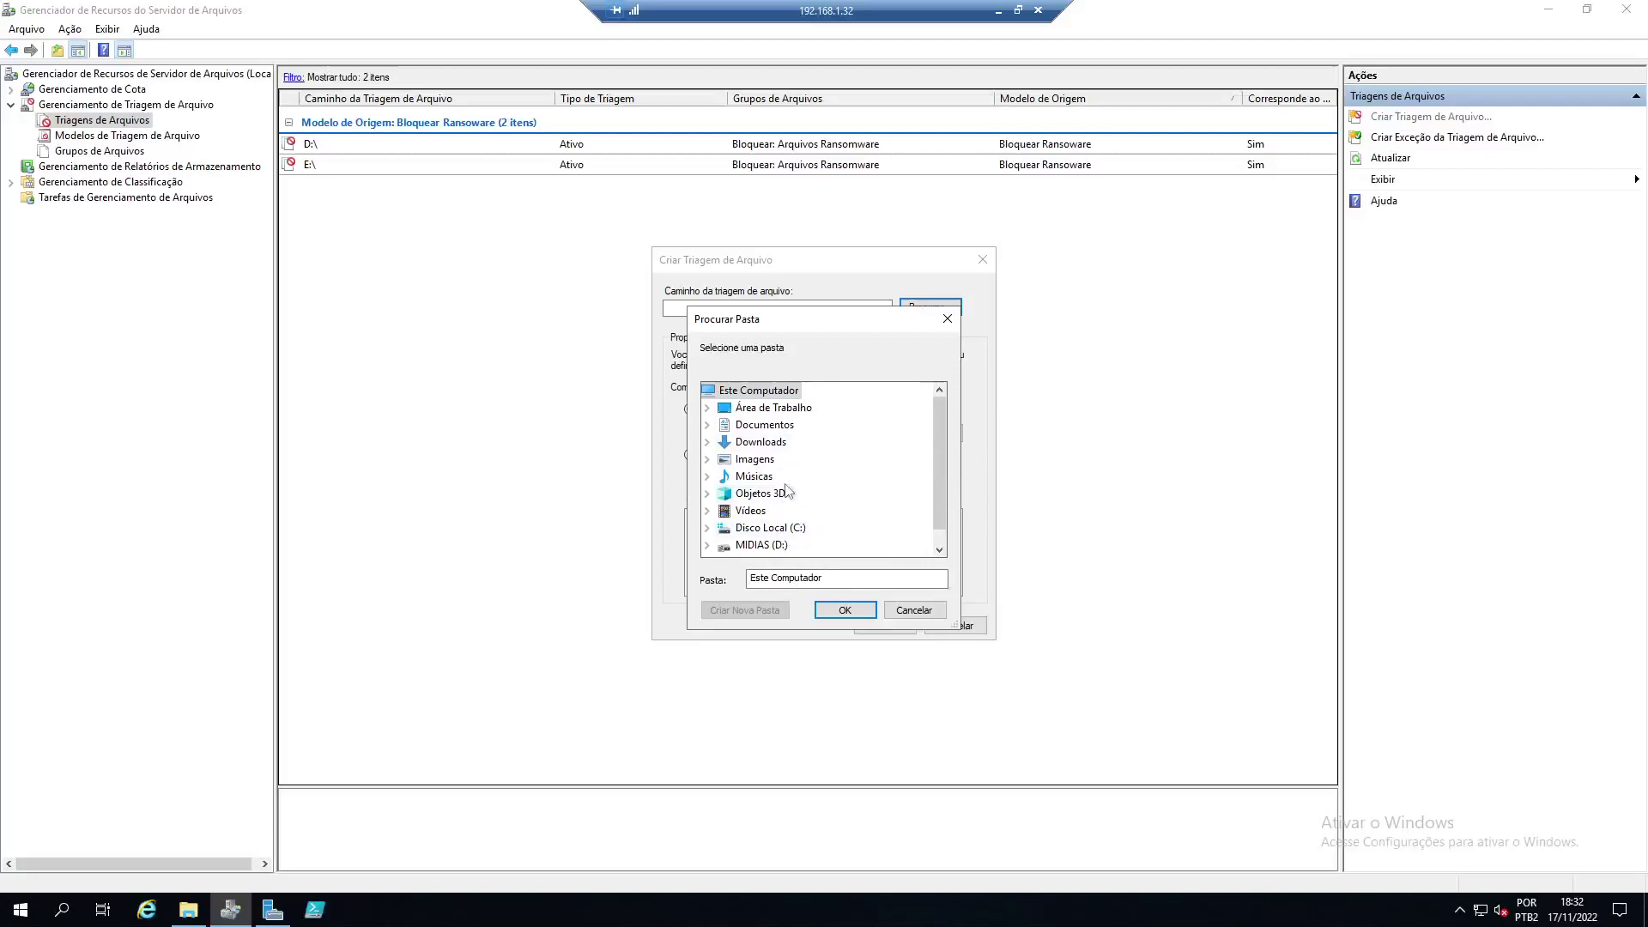
scroll(782, 515, down, 1)
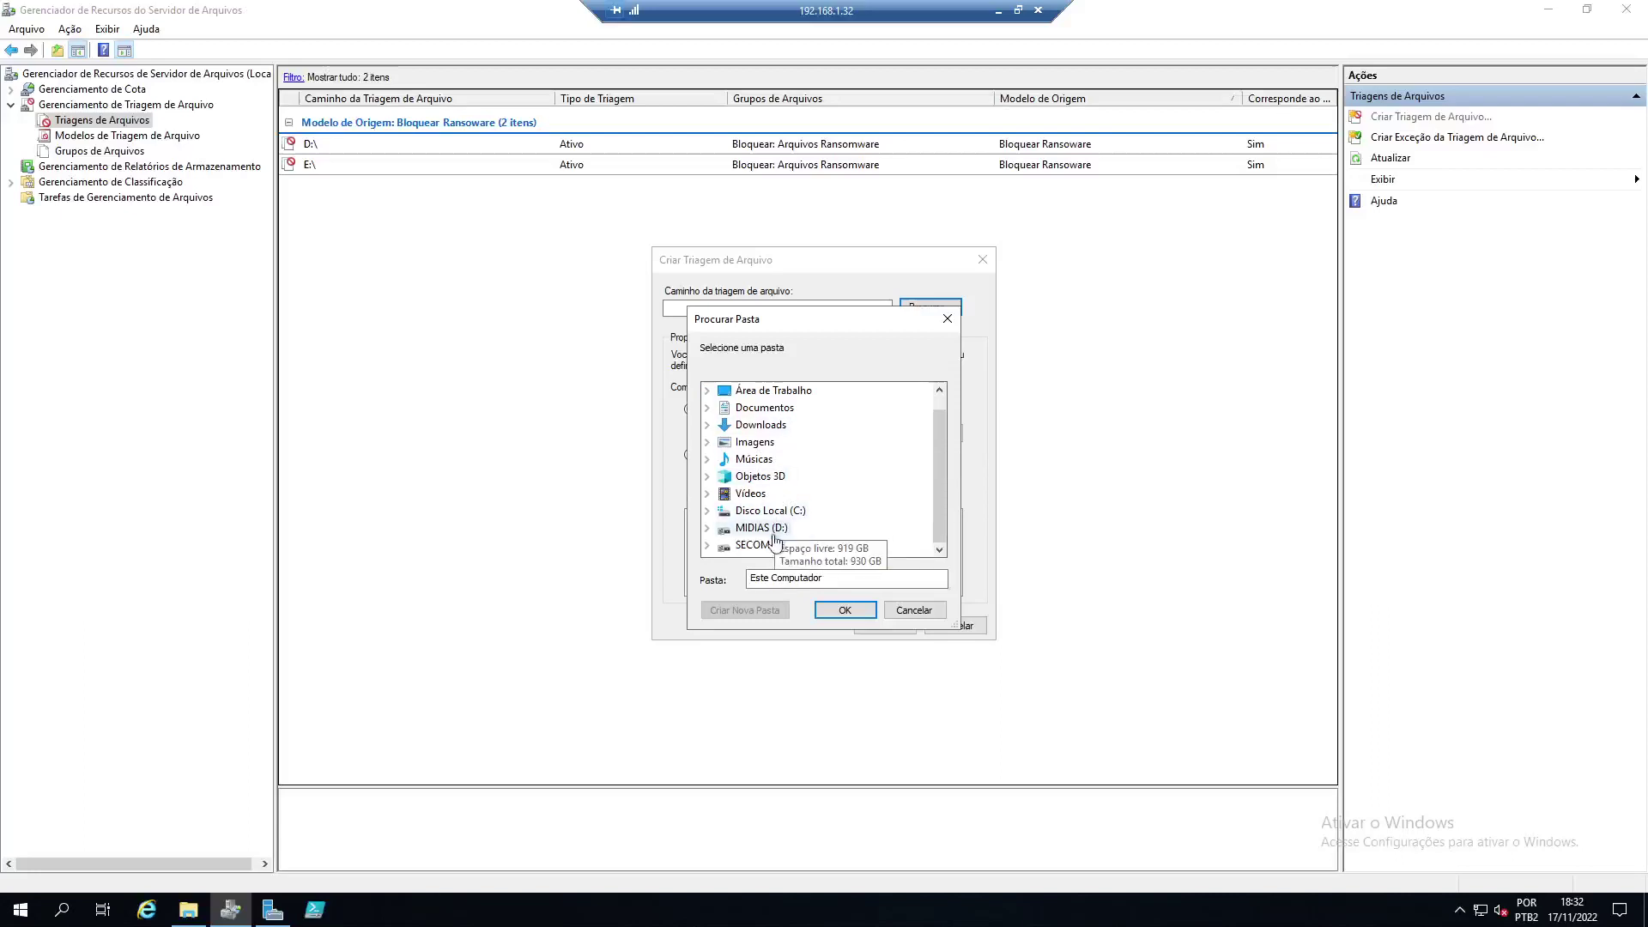
click(915, 610)
click(955, 625)
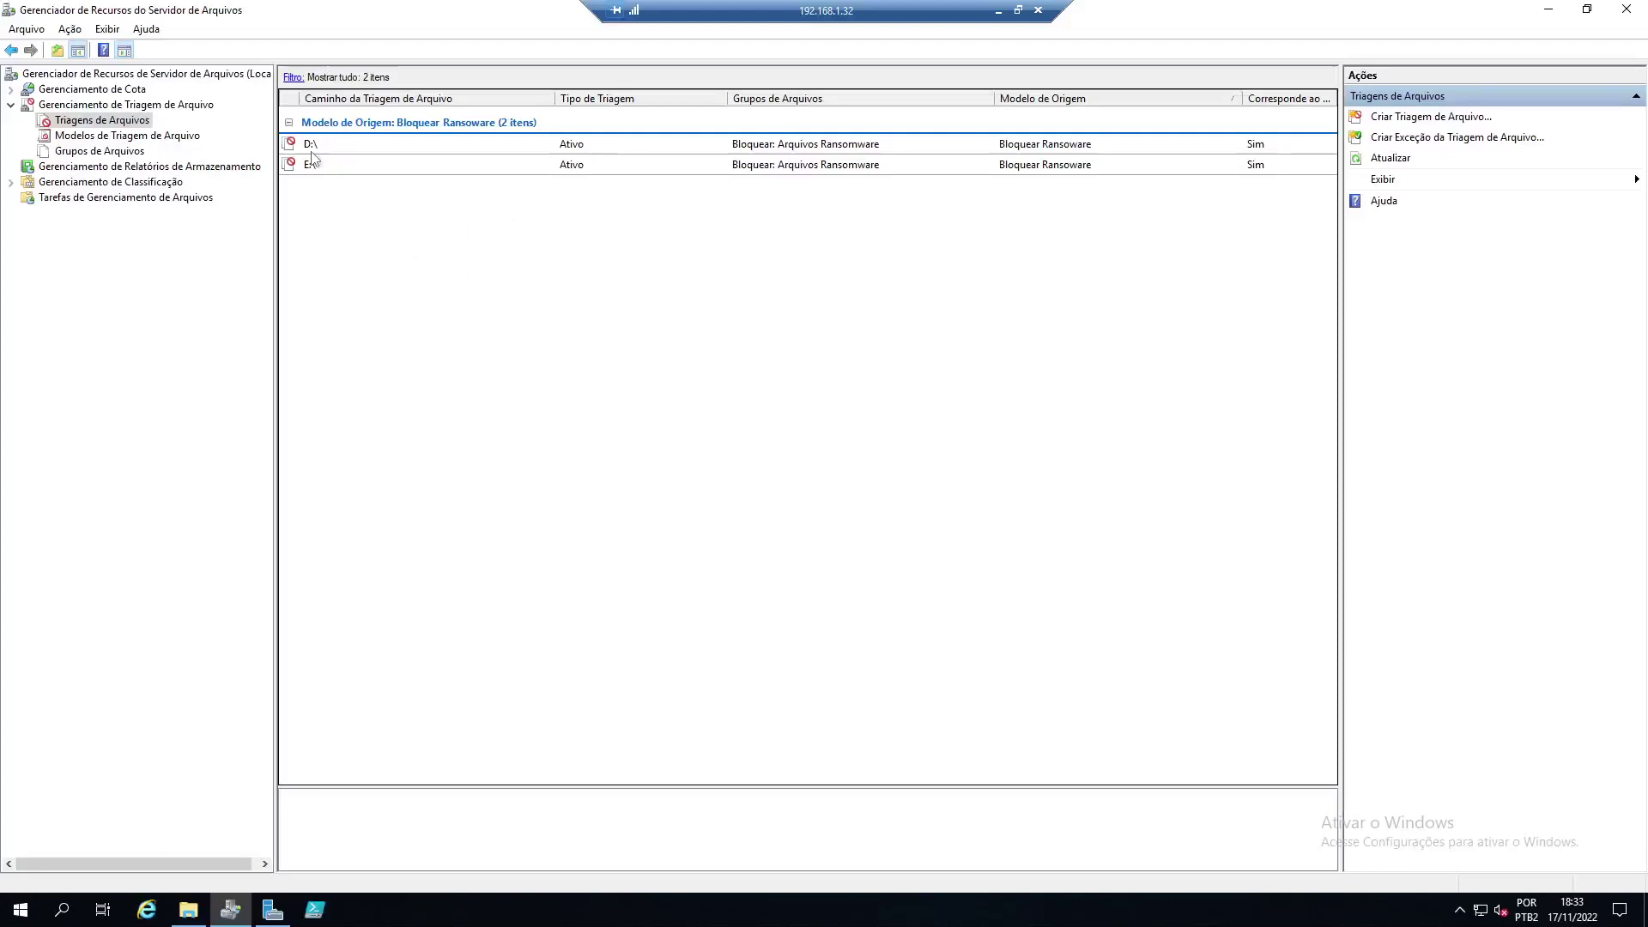
click(87, 137)
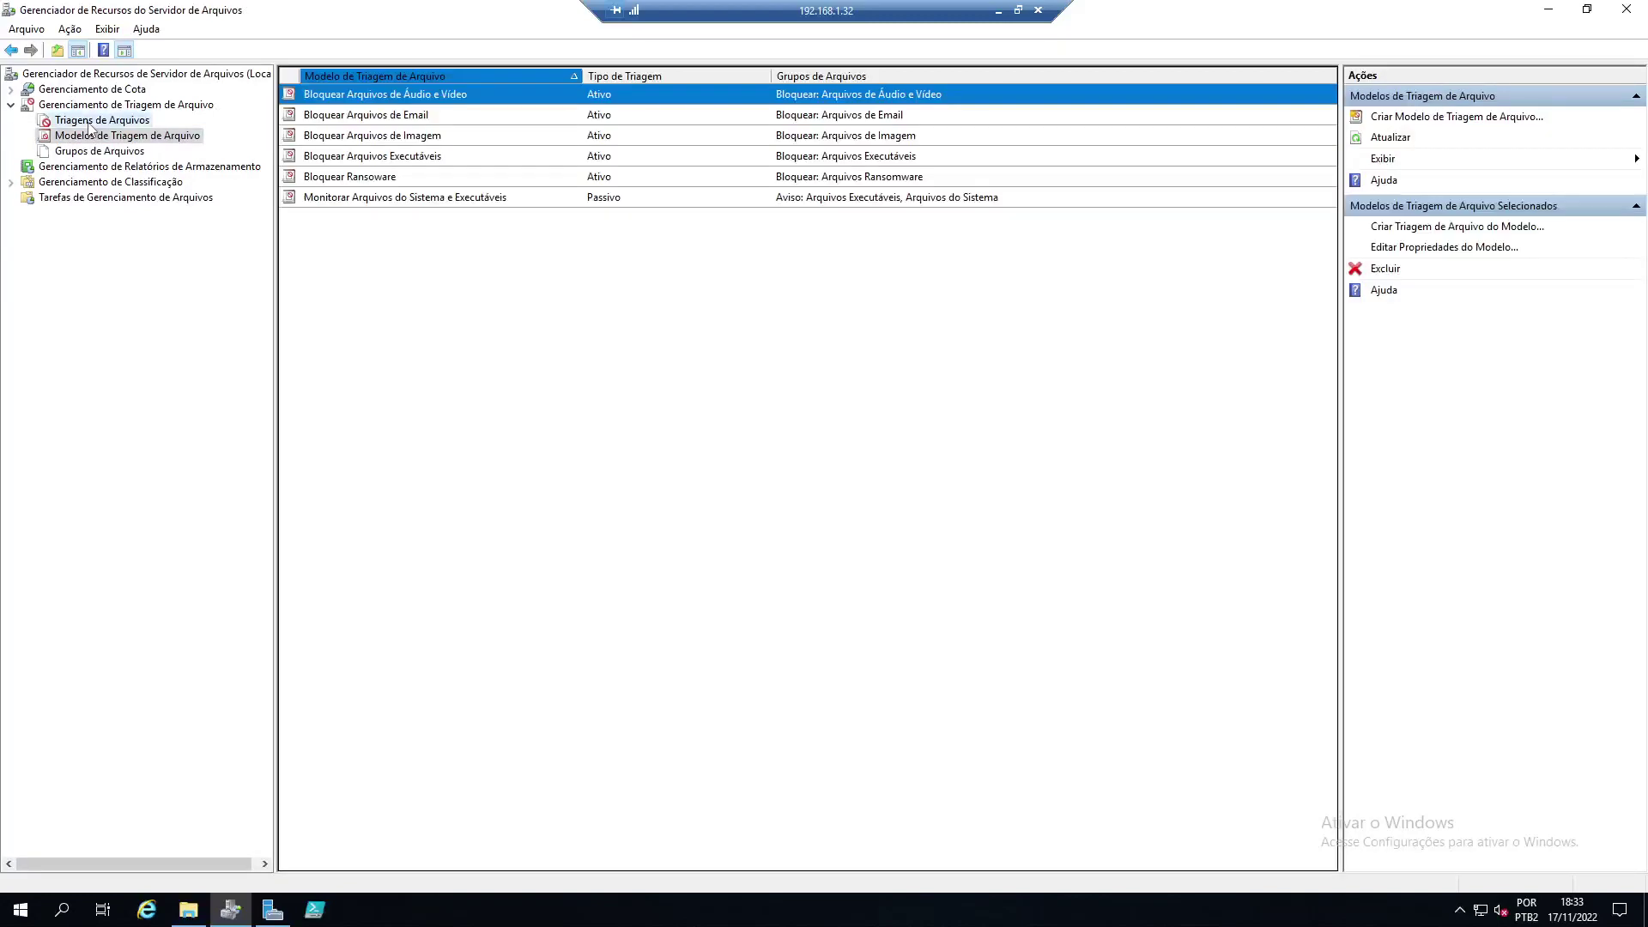
click(89, 121)
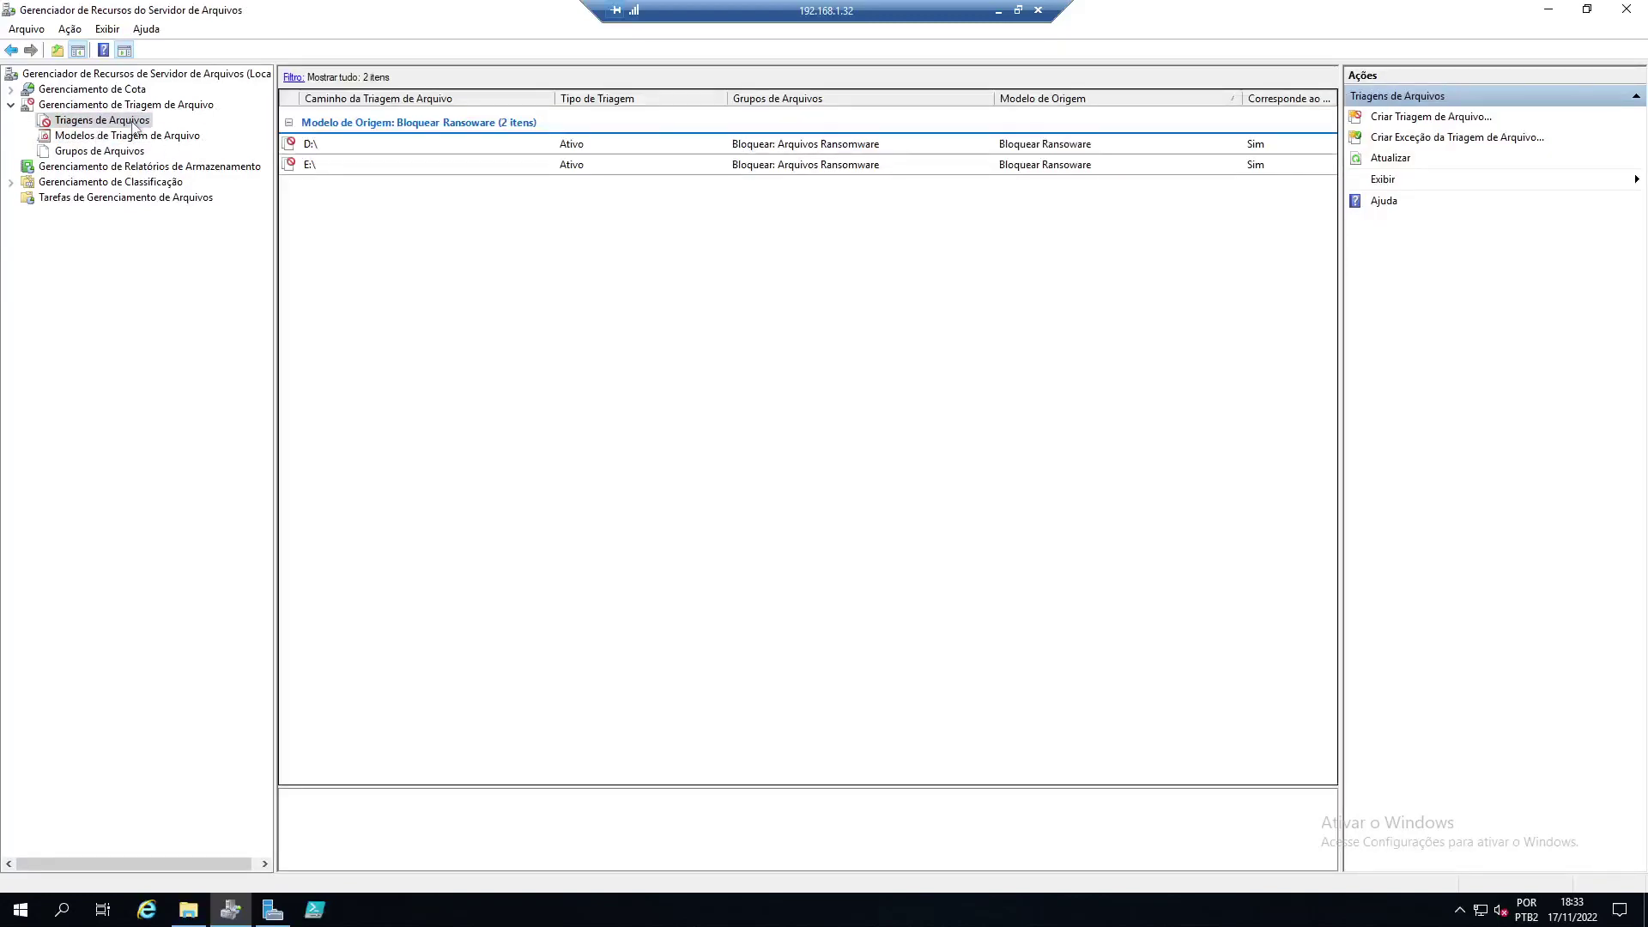
- Expand quota management and display the list of quota templates
double_click(97, 91)
click(71, 106)
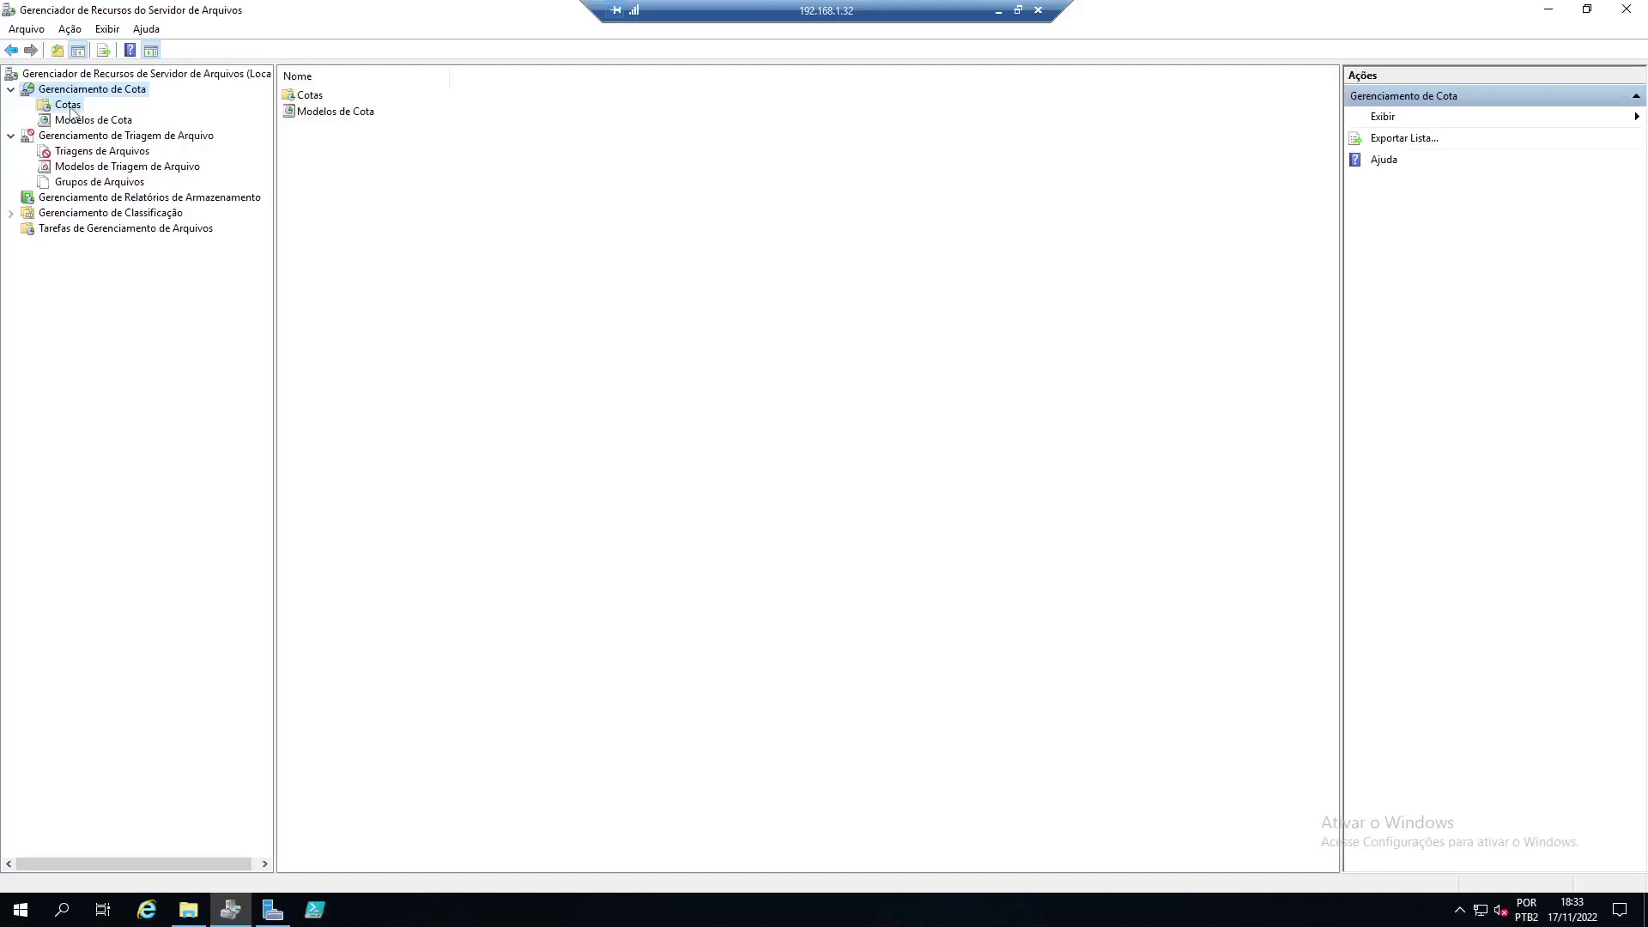
click(81, 122)
key(Up)
click(72, 121)
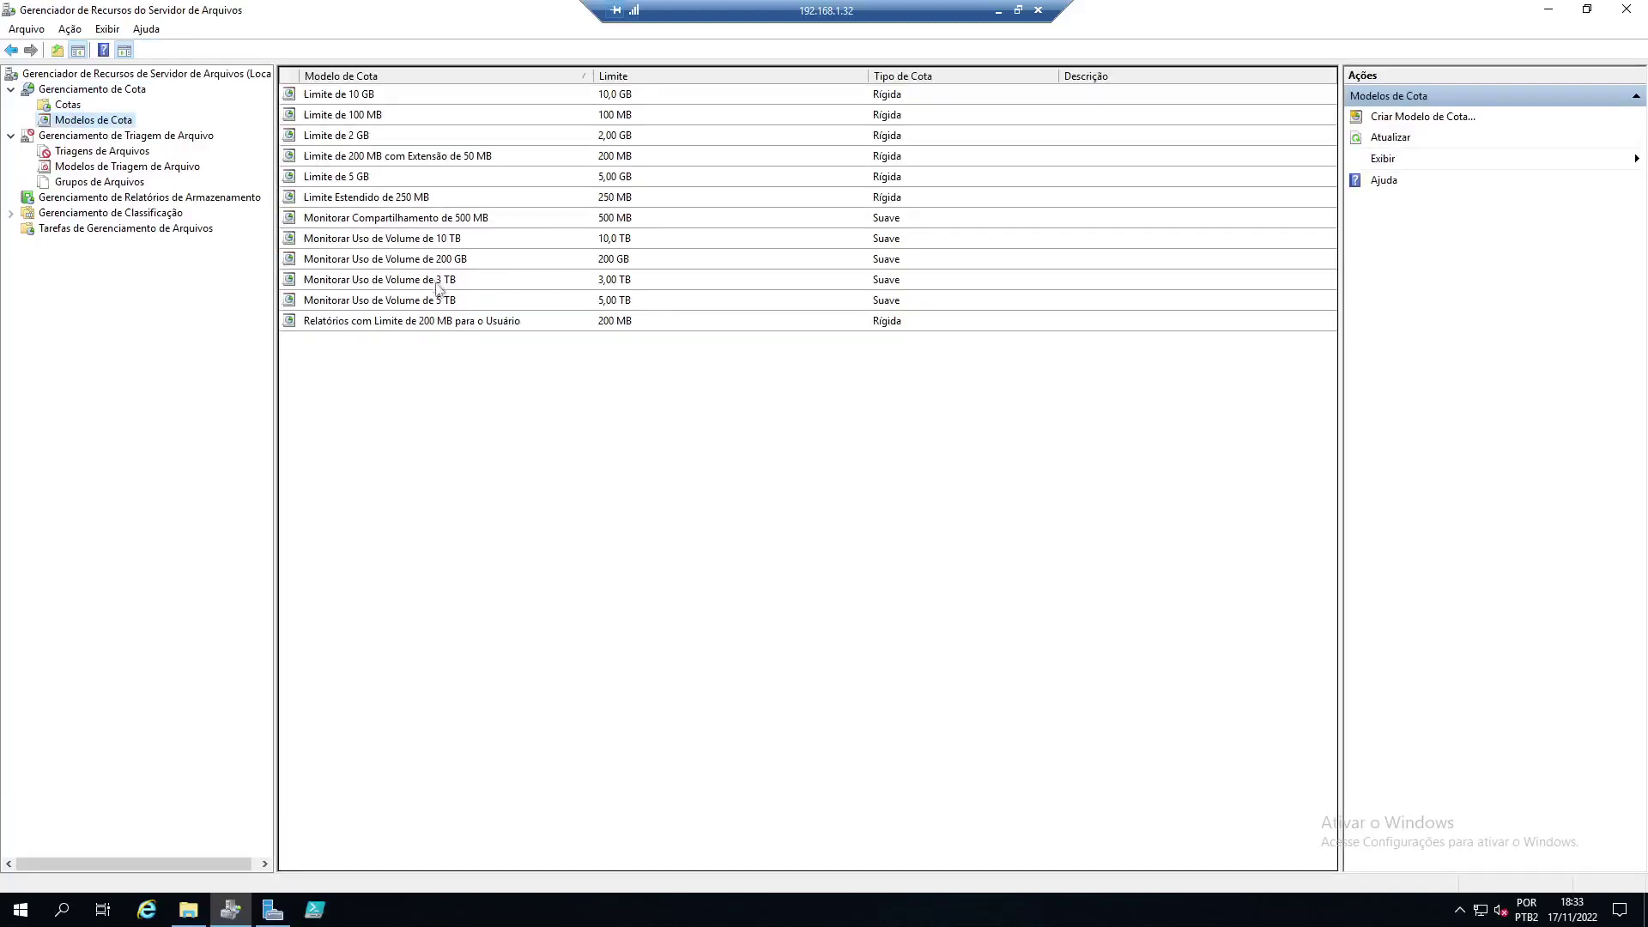
- Create a quota template named "Limite 1GB" with a fixed space limit of 1 GB
right_click(461, 411)
click(524, 419)
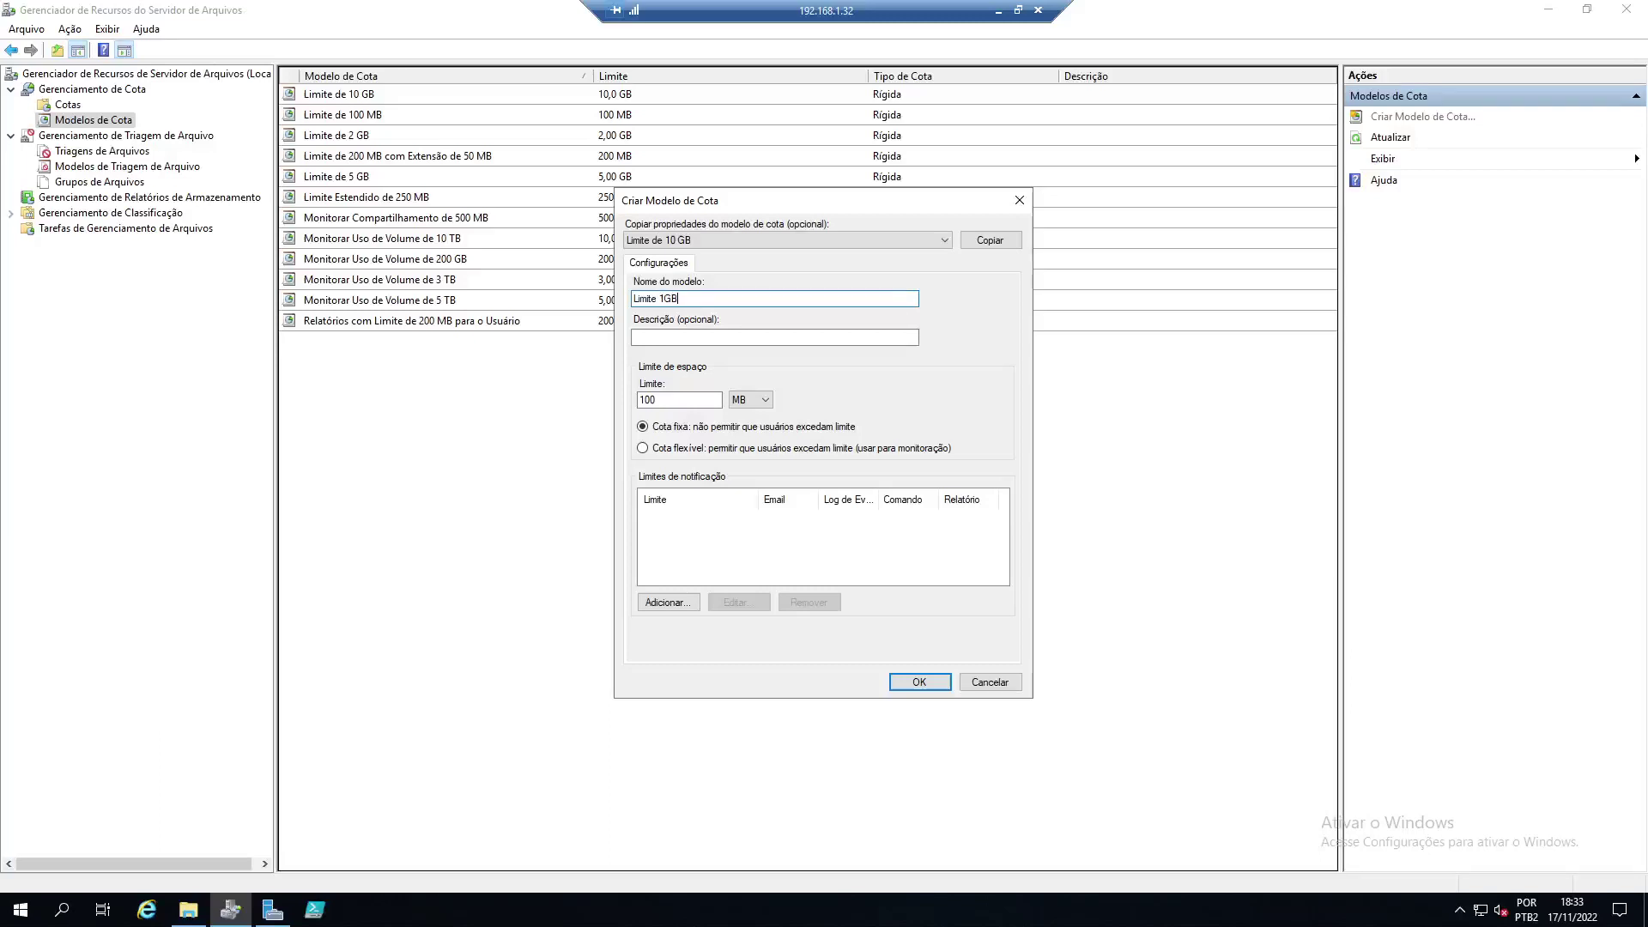
click(691, 403)
click(750, 399)
click(746, 434)
drag(663, 400, 648, 400)
key(BackSpace)
click(919, 682)
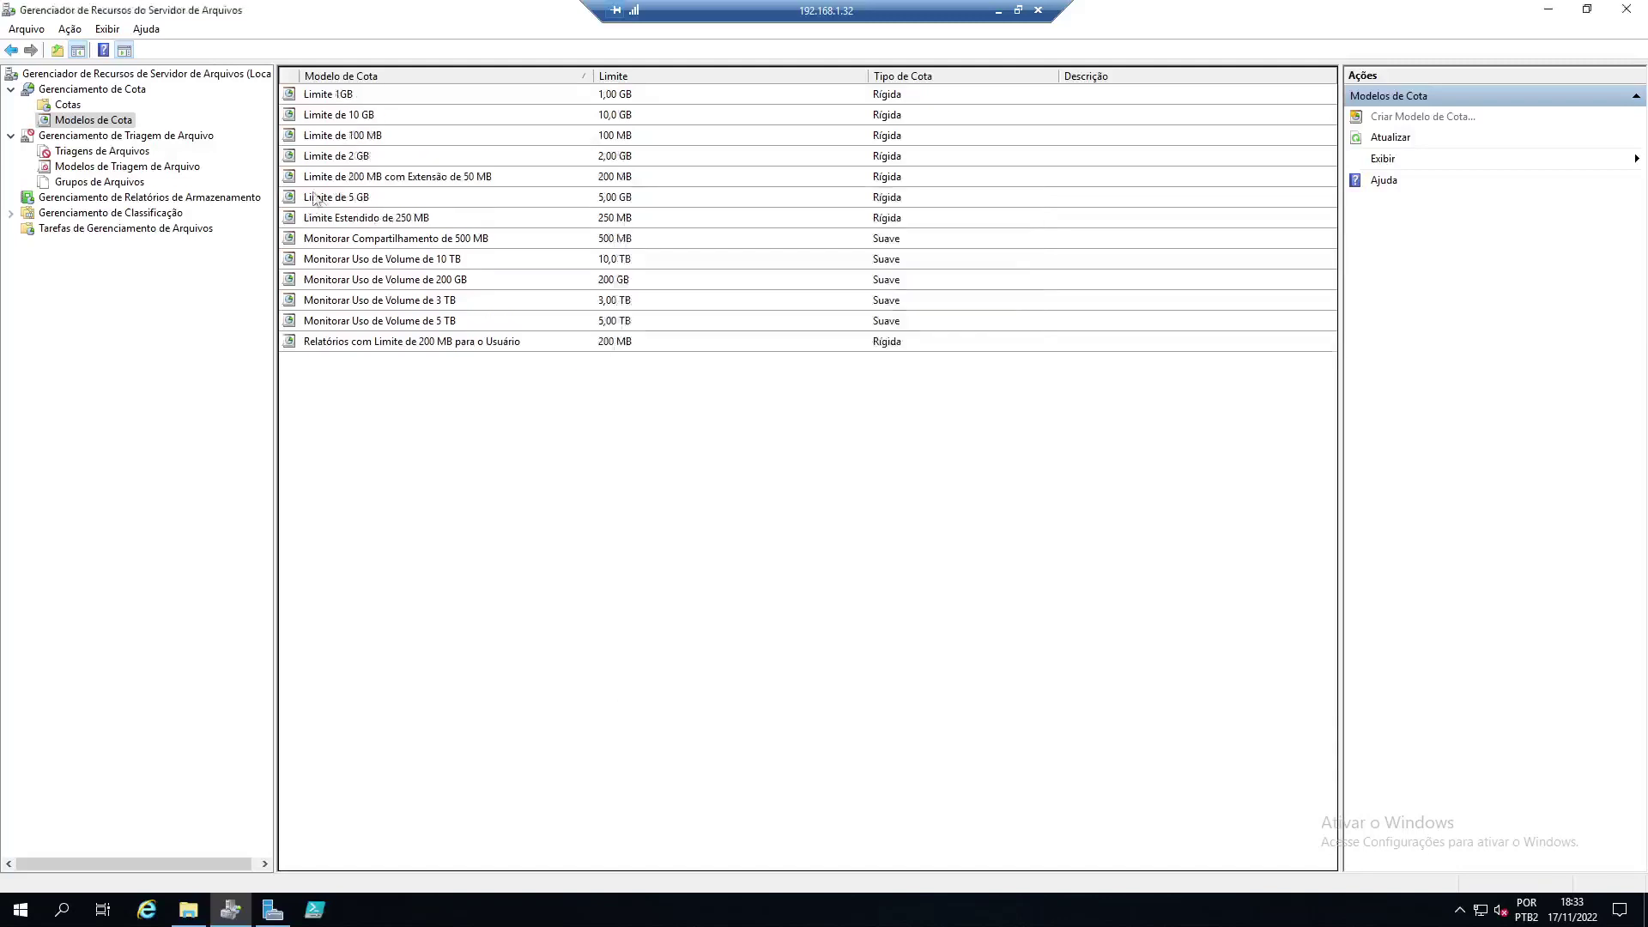
- Try out a new quota by browsing its folder choices and selecting the "Limite 1GB" template, then cancel it
click(75, 111)
right_click(404, 269)
click(457, 278)
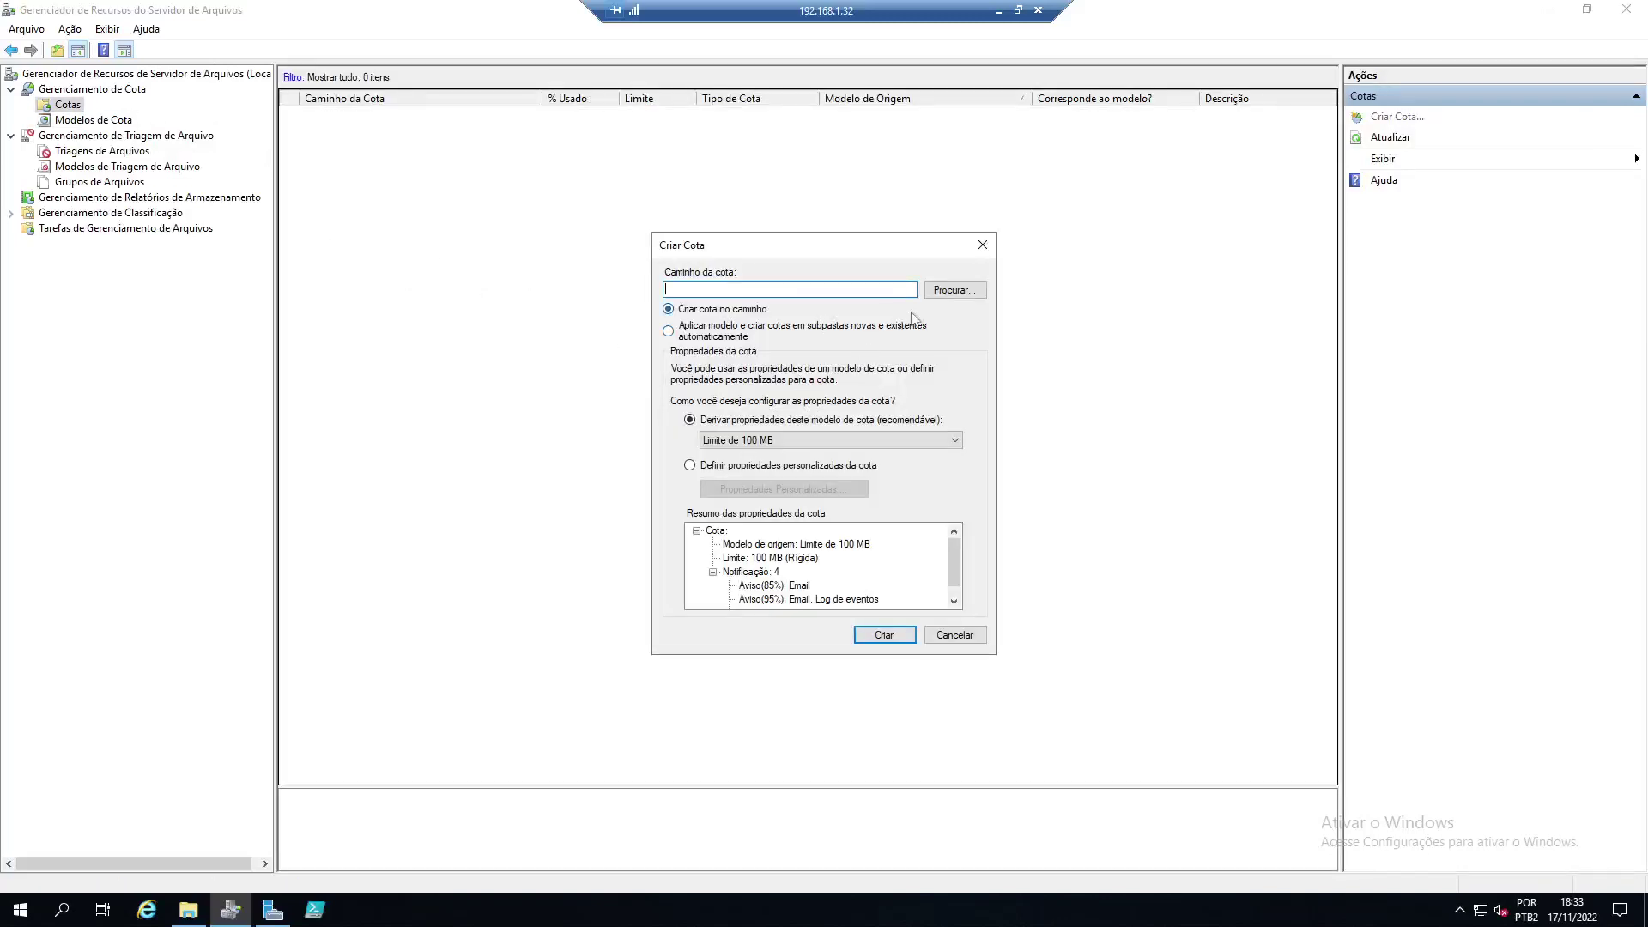
click(955, 290)
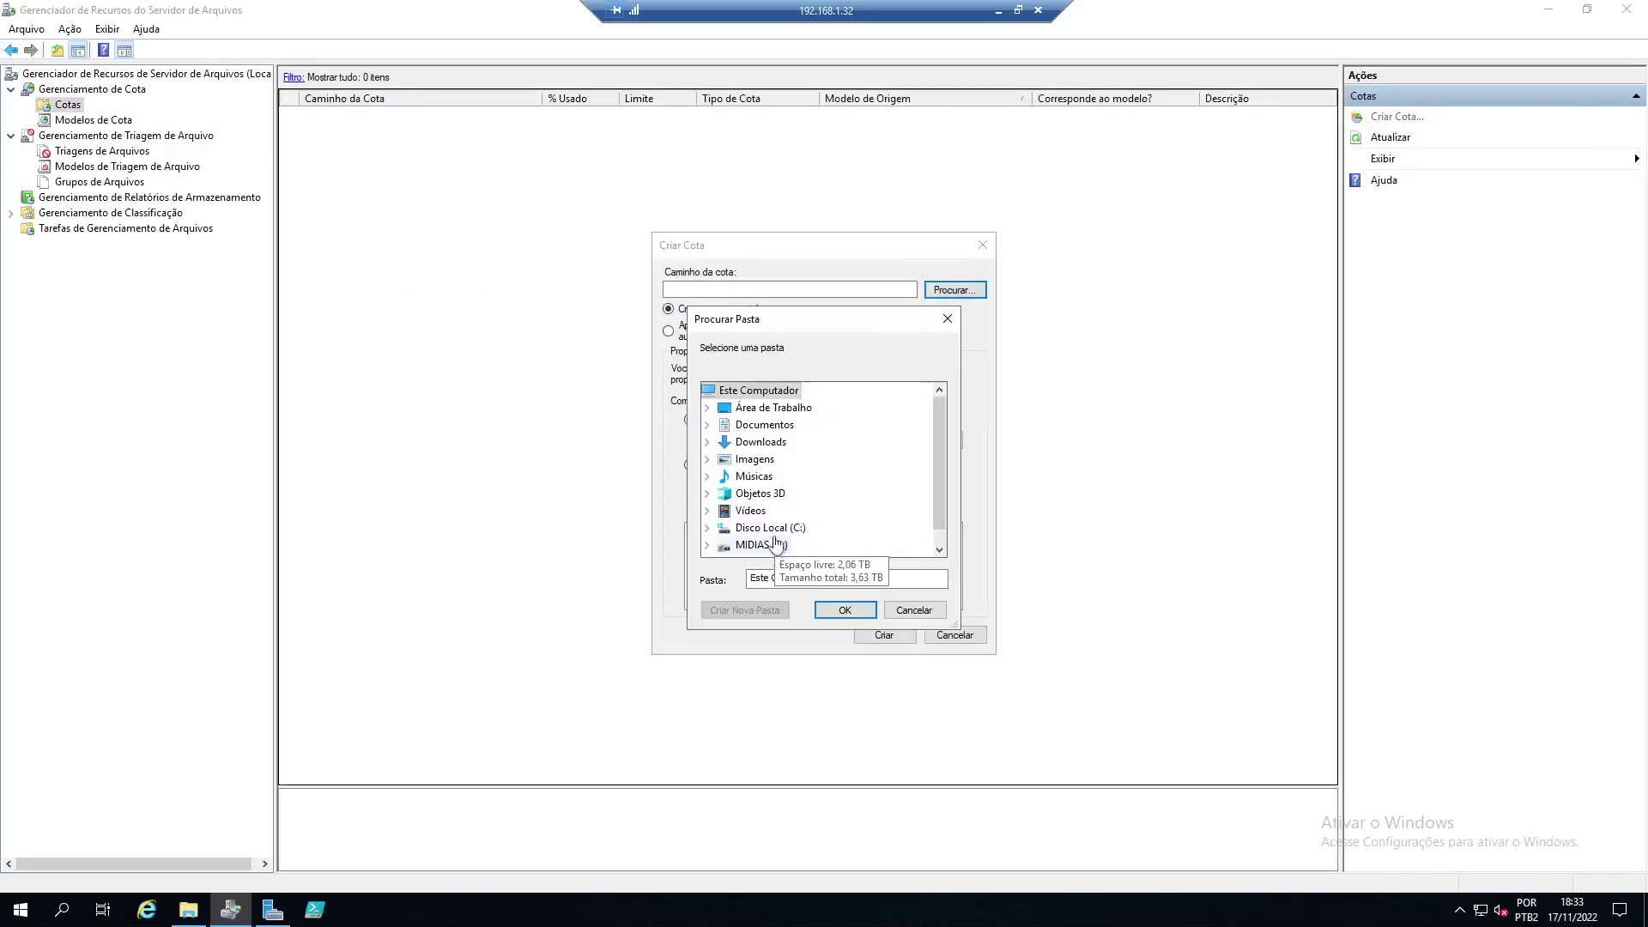
scroll(775, 543, down, 1)
click(914, 609)
click(783, 442)
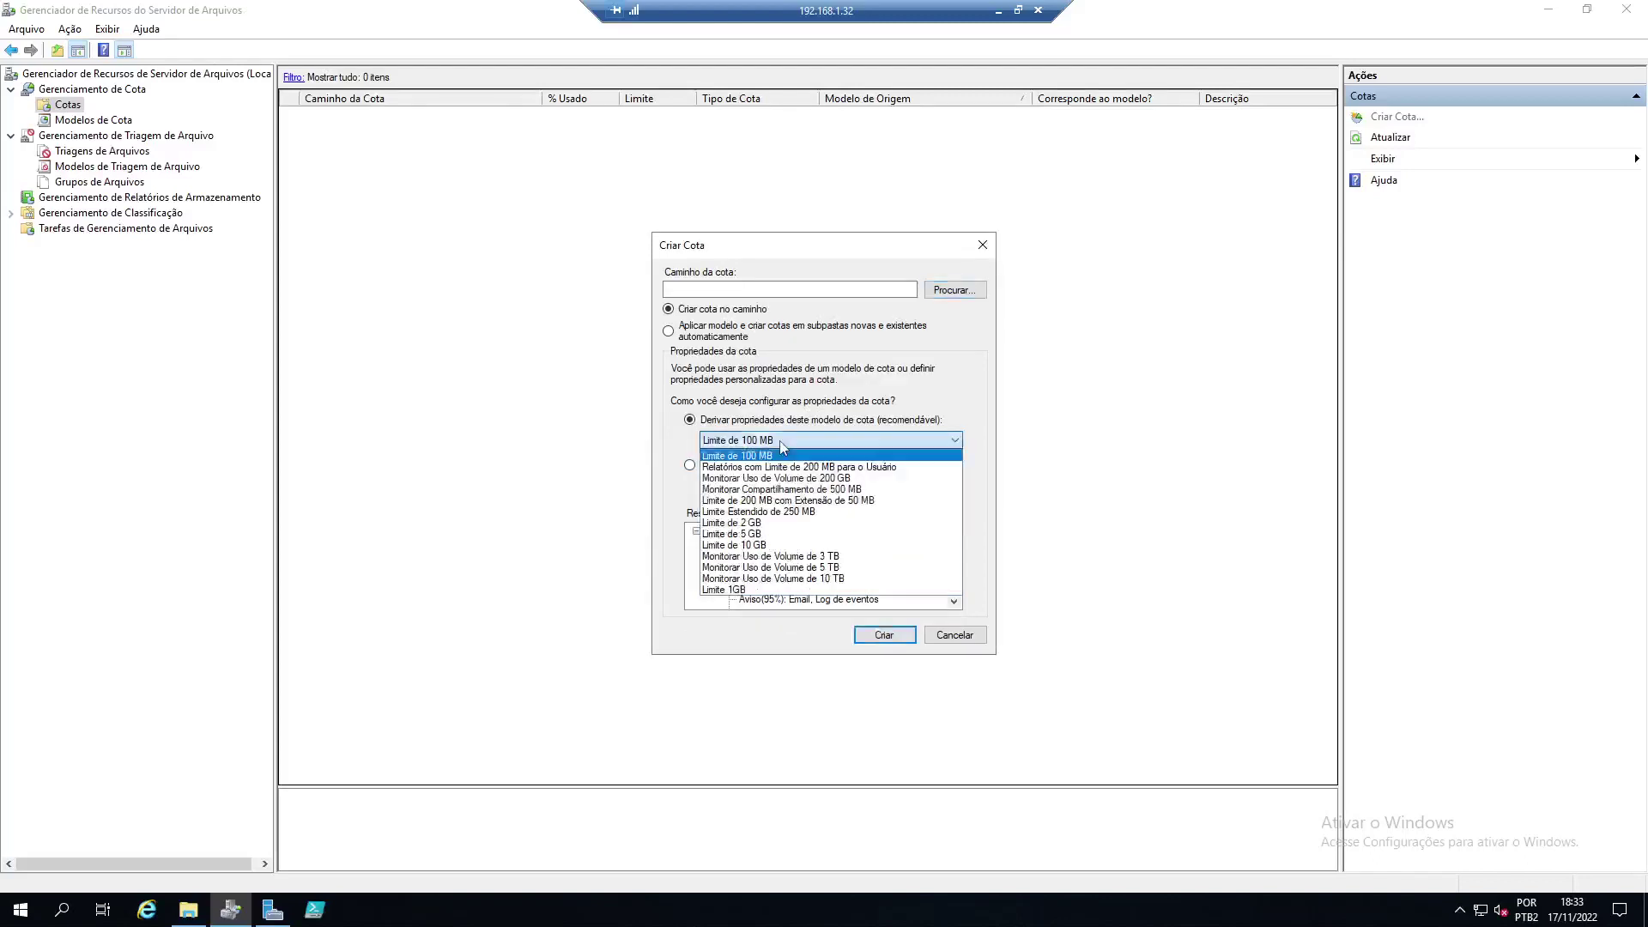
click(786, 590)
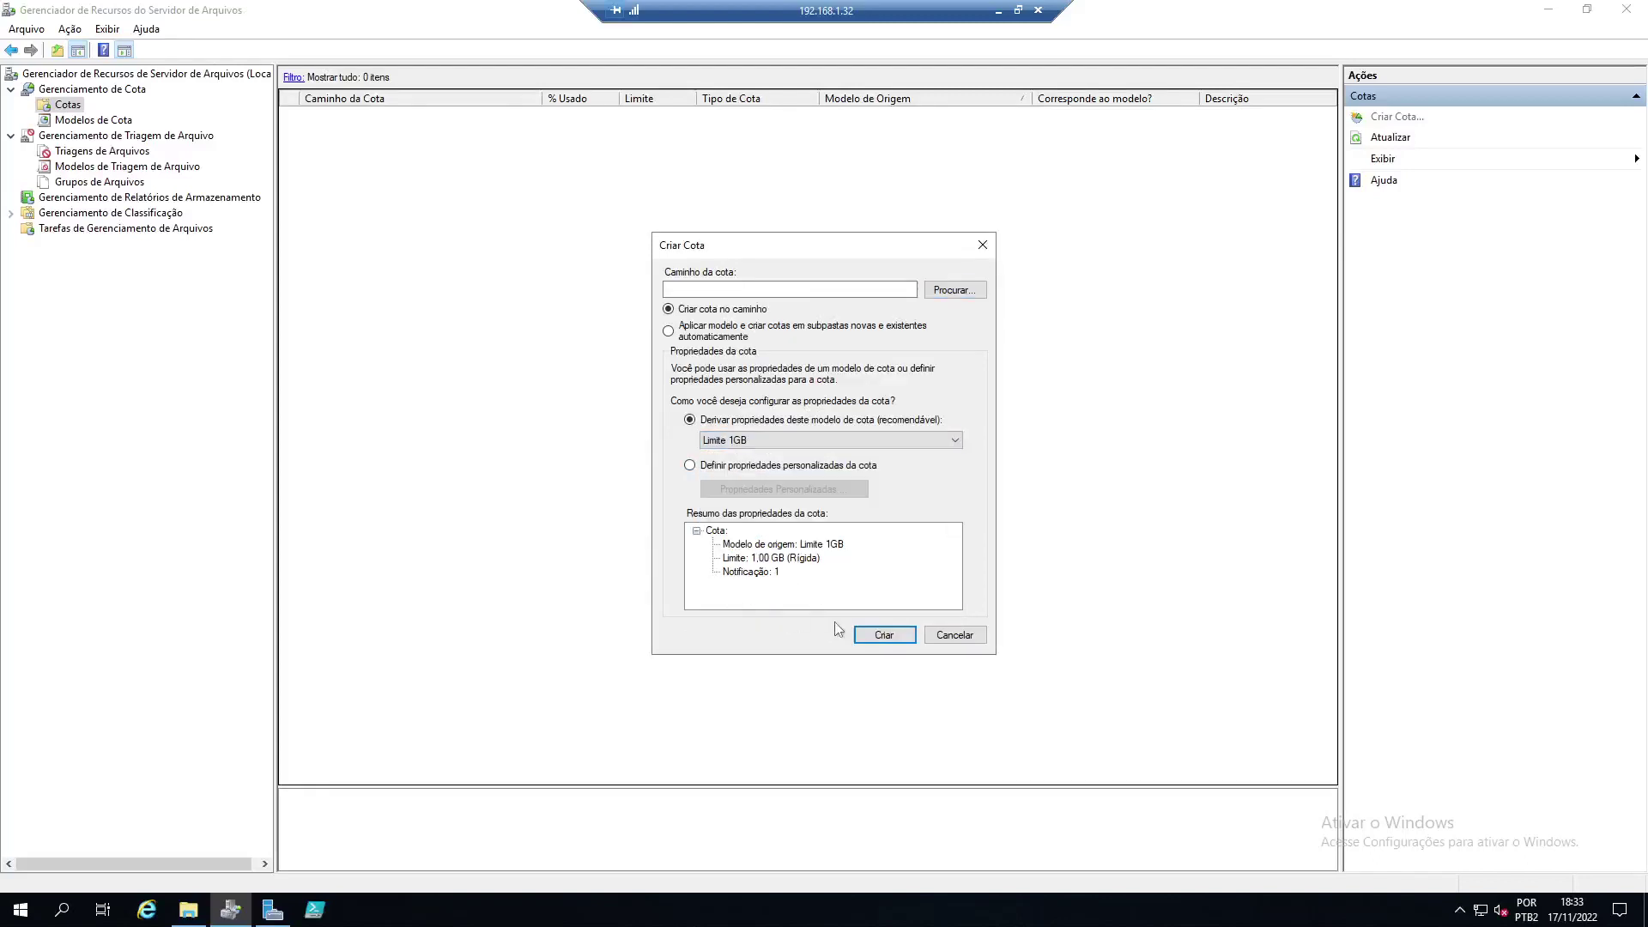
click(954, 635)
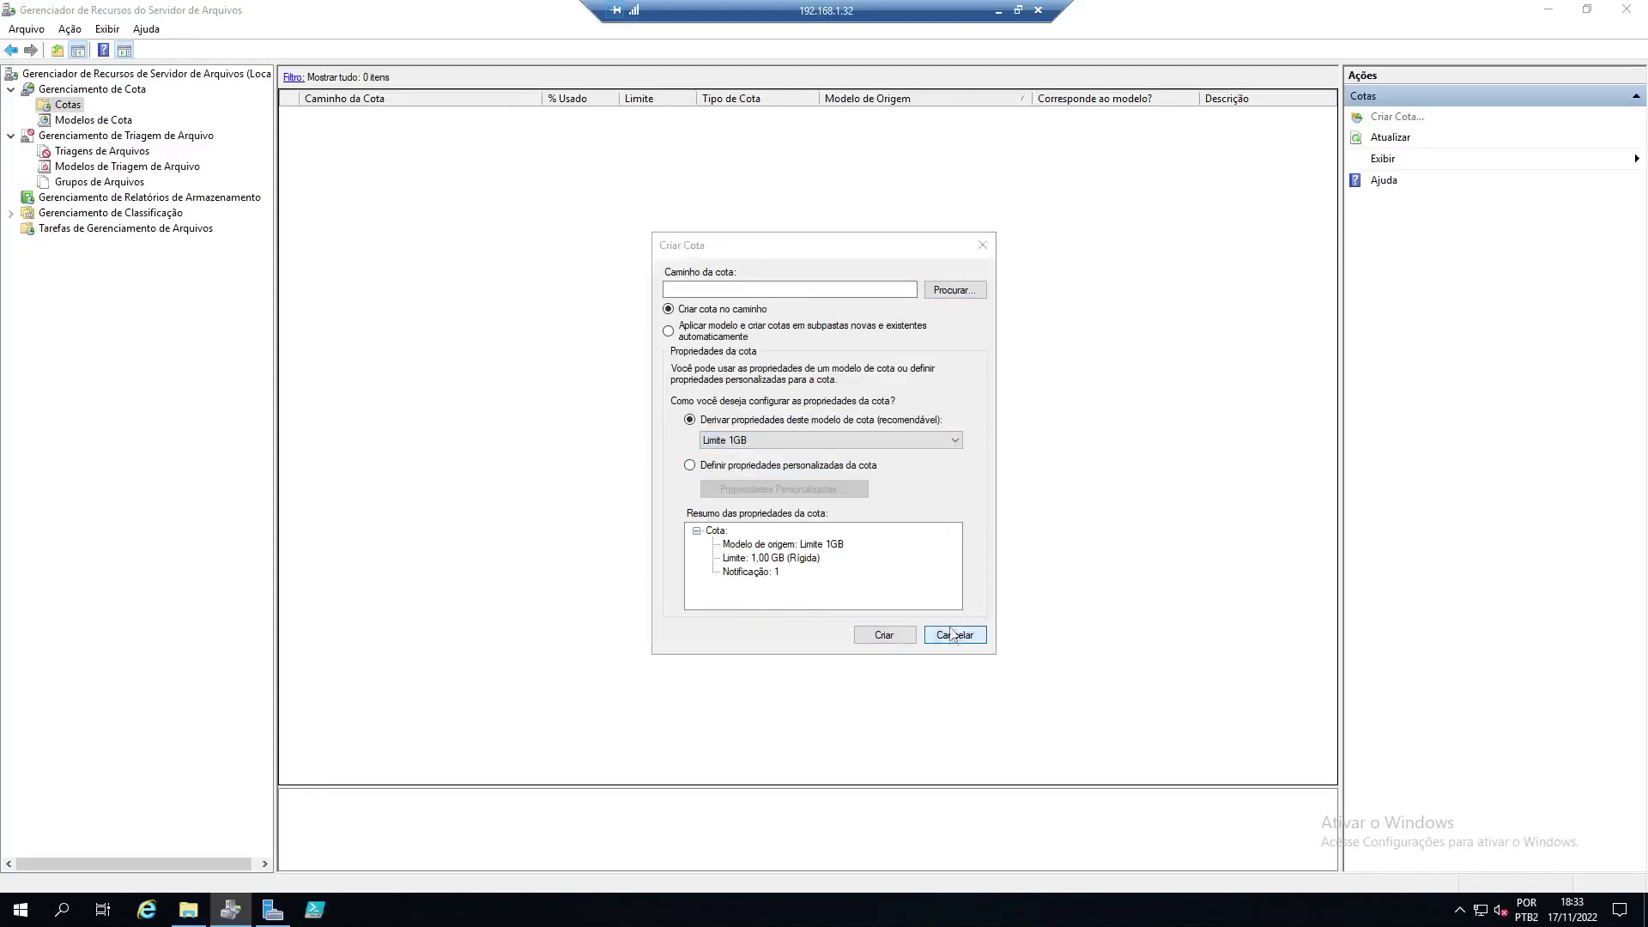
- Review the quota templates, file screens, file groups and quotas lists once more
click(97, 121)
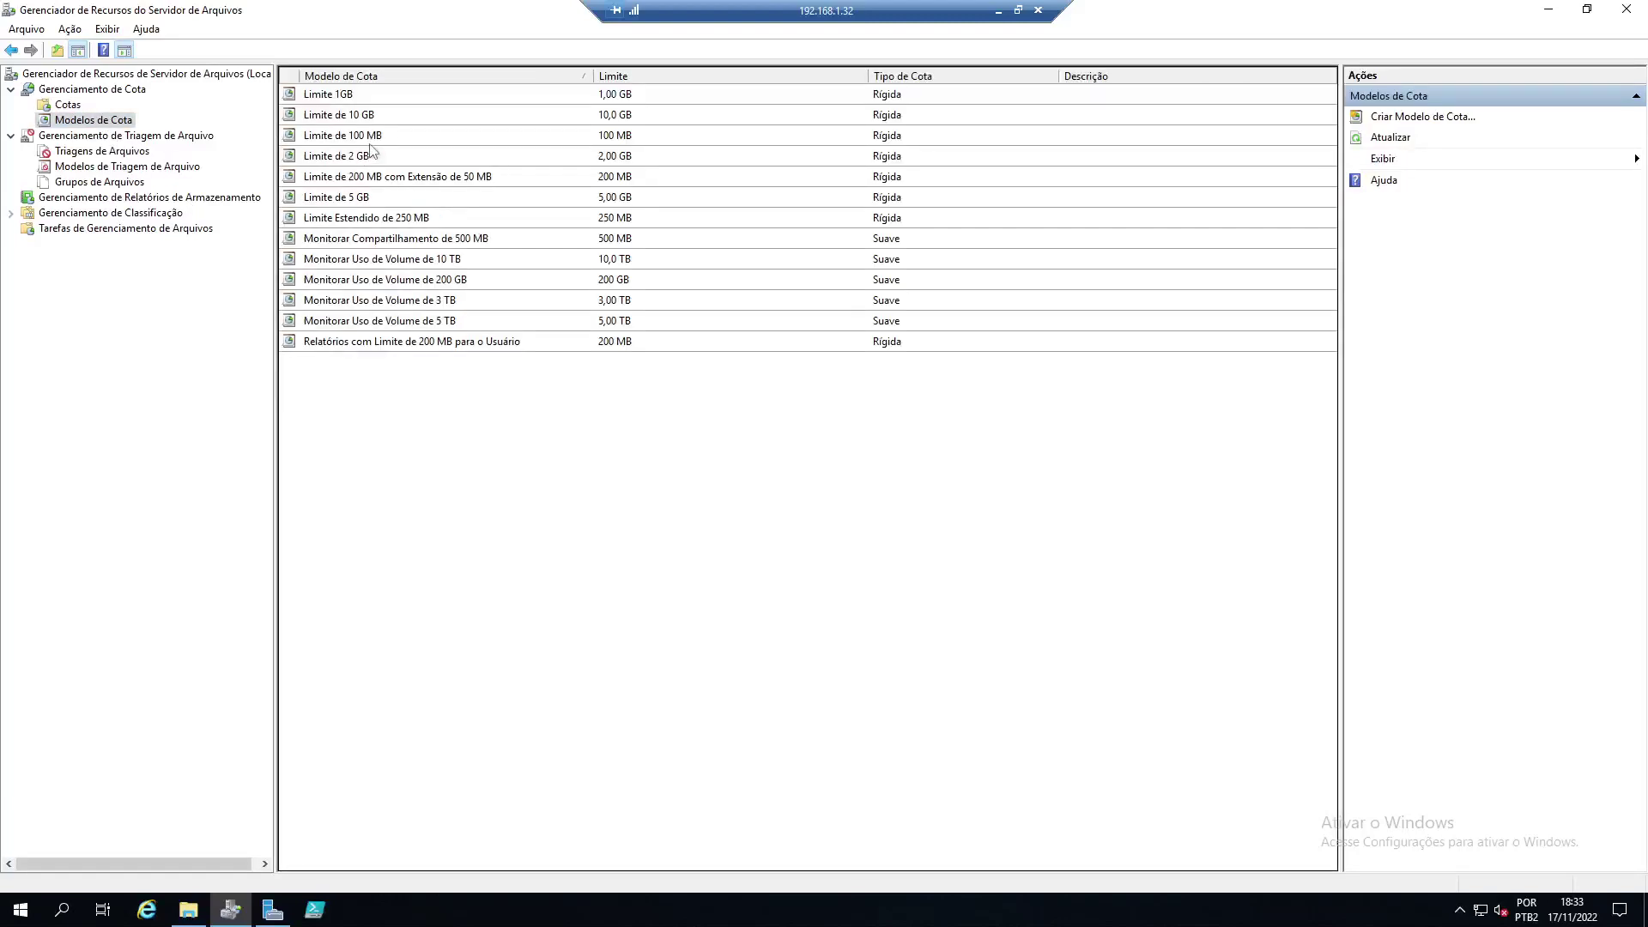
click(343, 96)
click(802, 448)
click(88, 155)
click(128, 169)
key(Down)
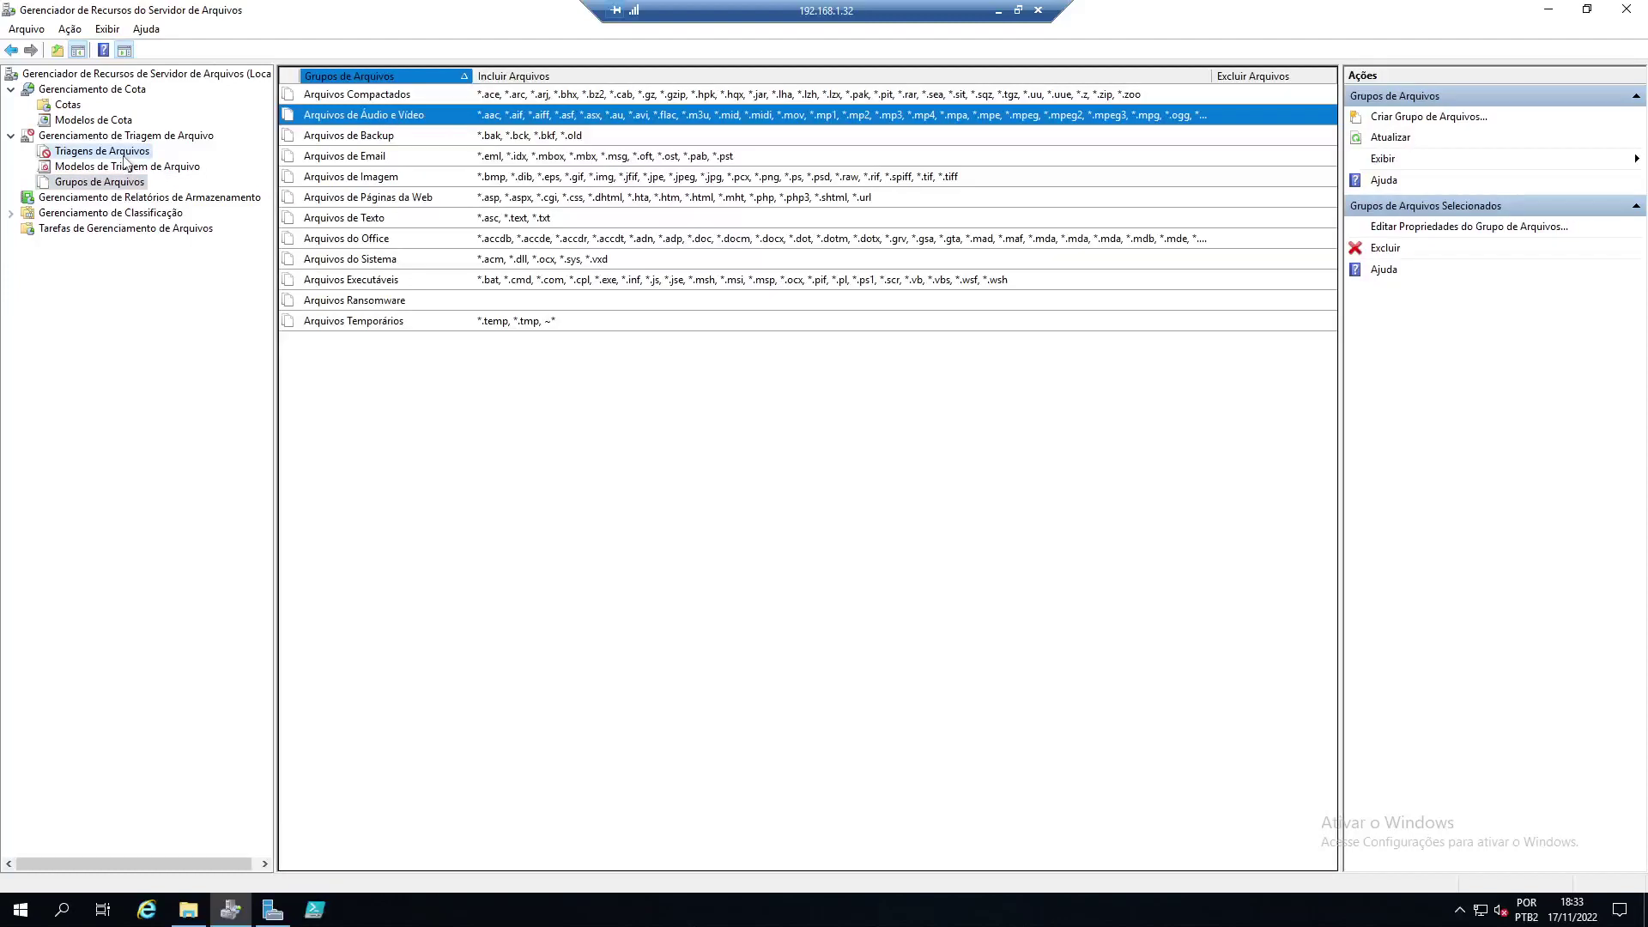
click(124, 153)
click(79, 105)
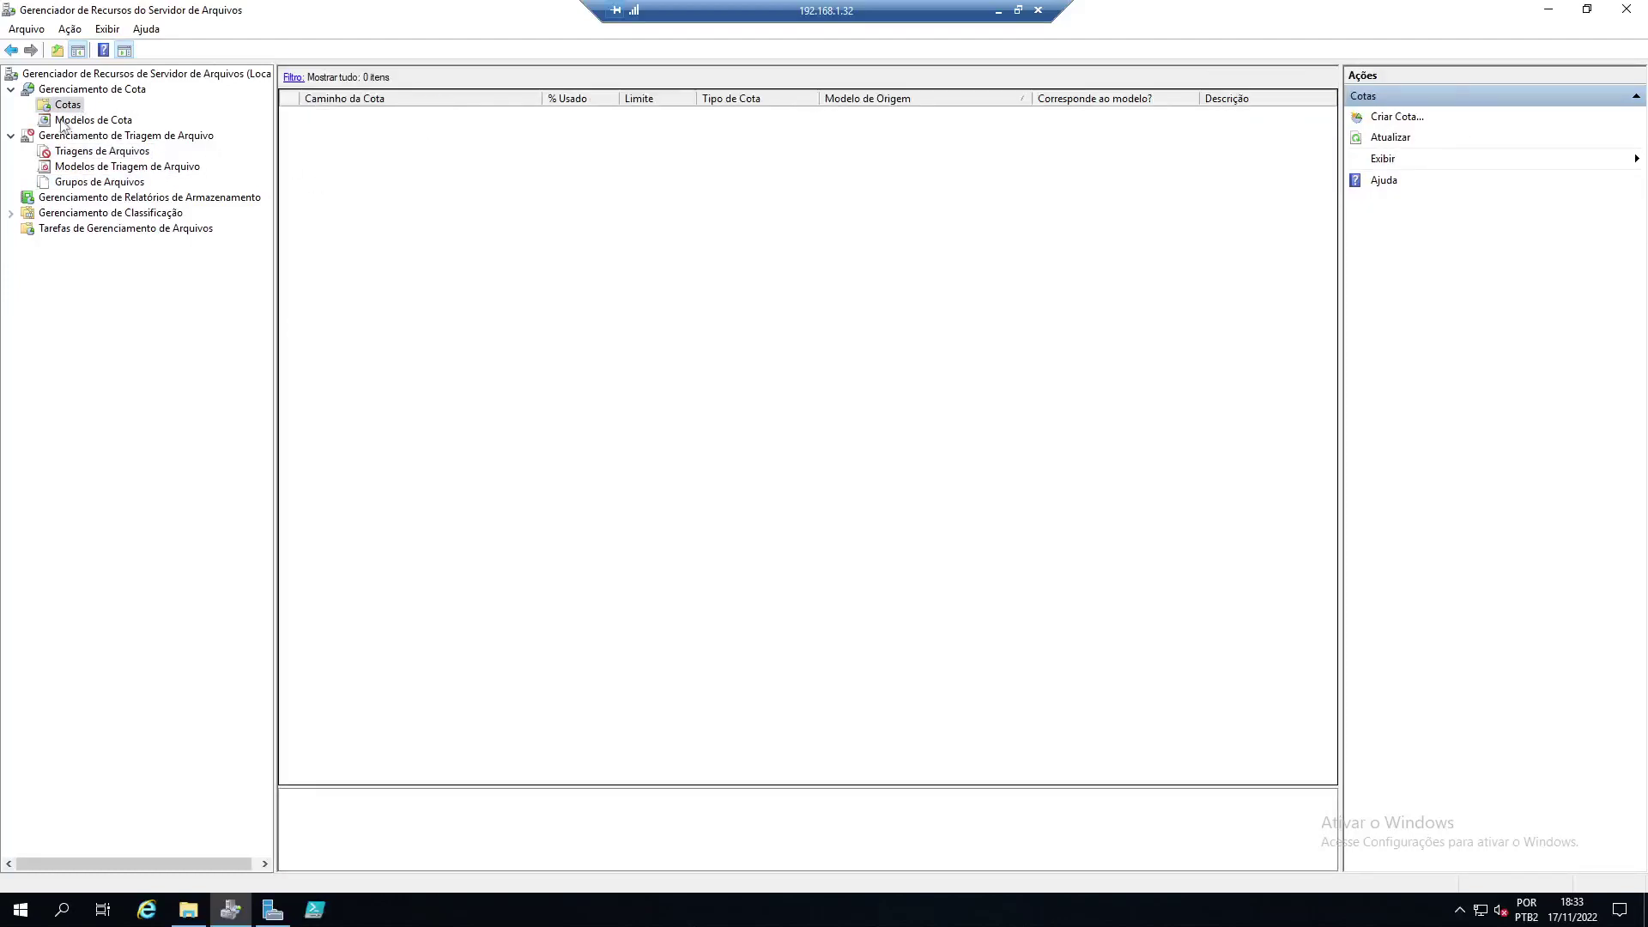
click(64, 121)
key(Up)
- Close File Server Resource Manager, bring up Server Manager briefly, and minimize it to return to the desktop
click(1626, 10)
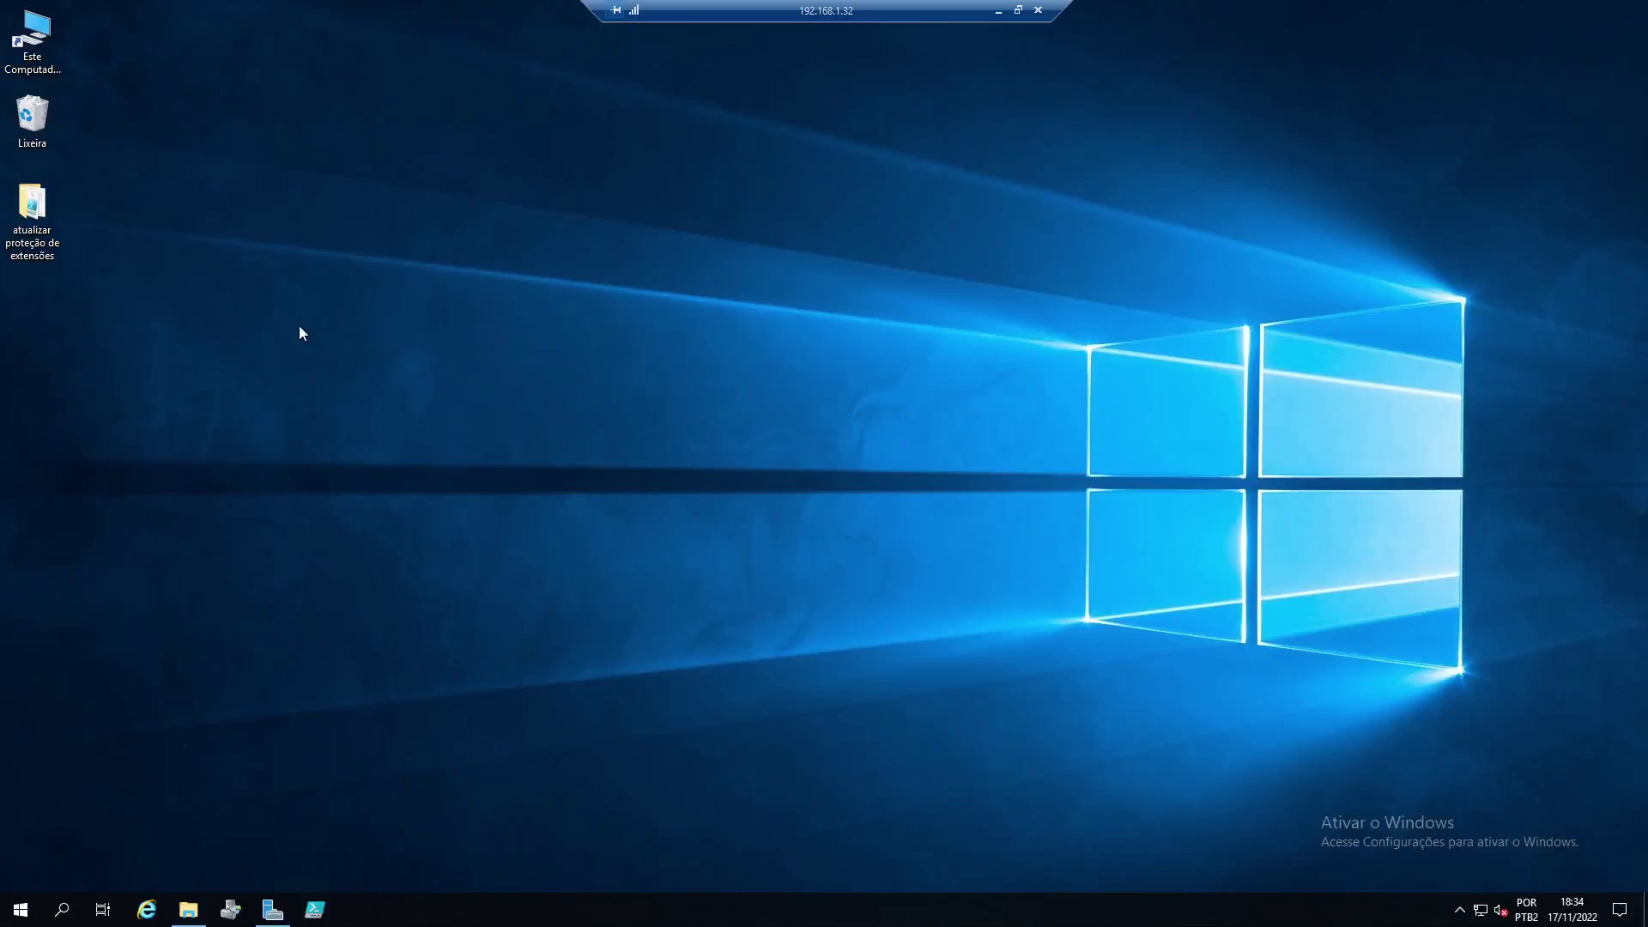
click(273, 908)
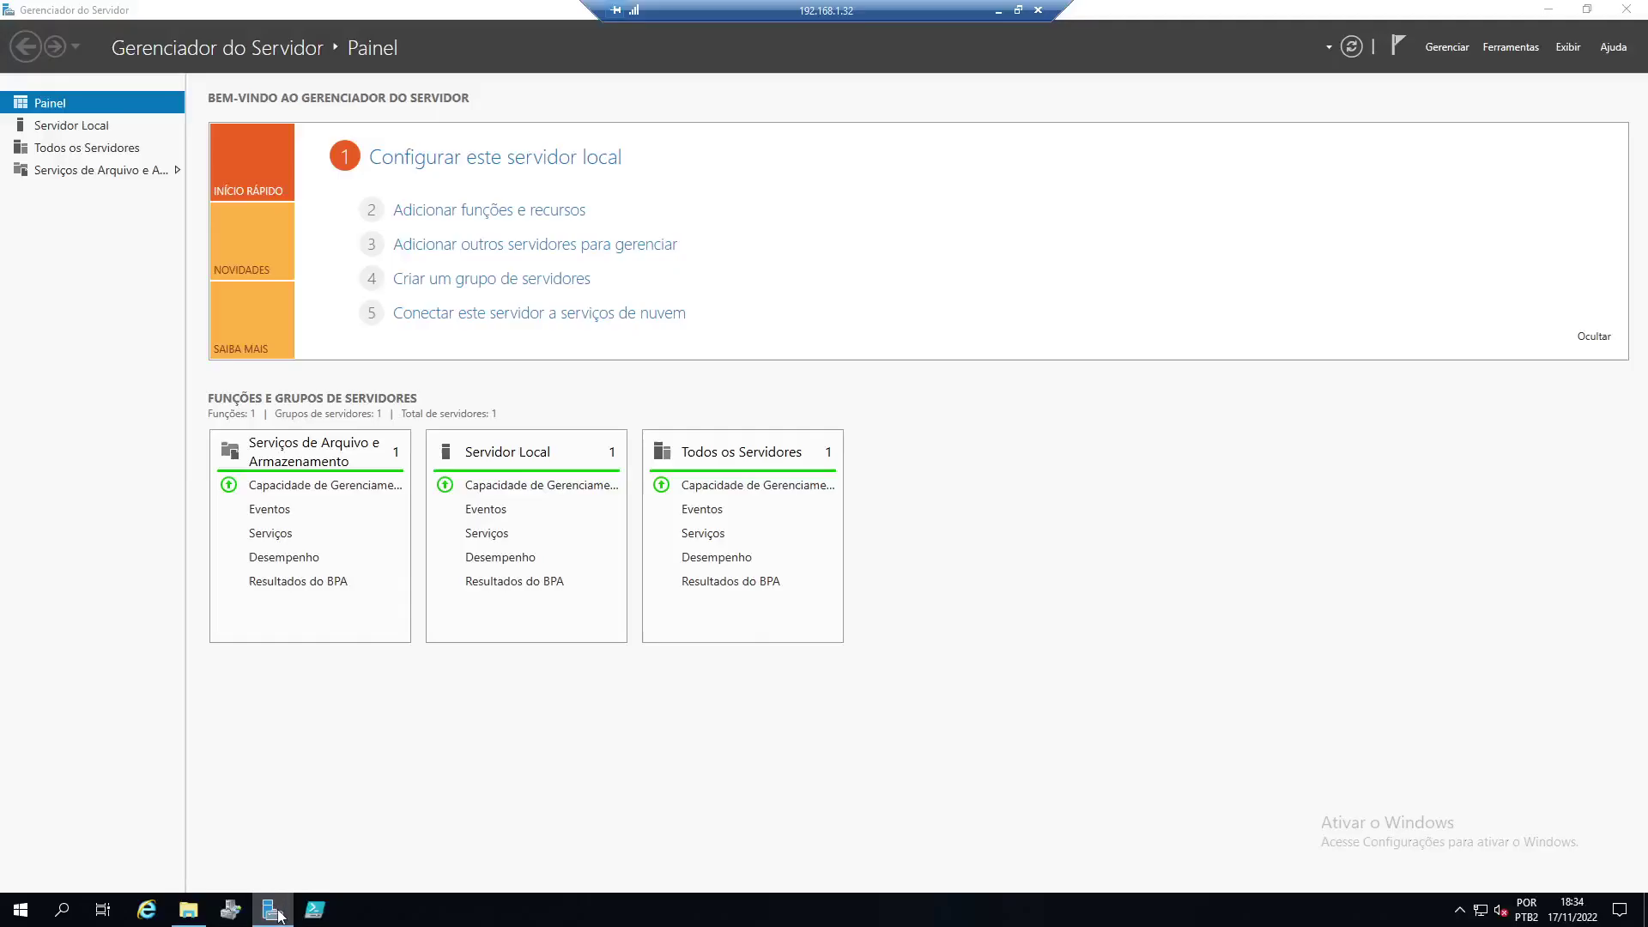
click(273, 909)
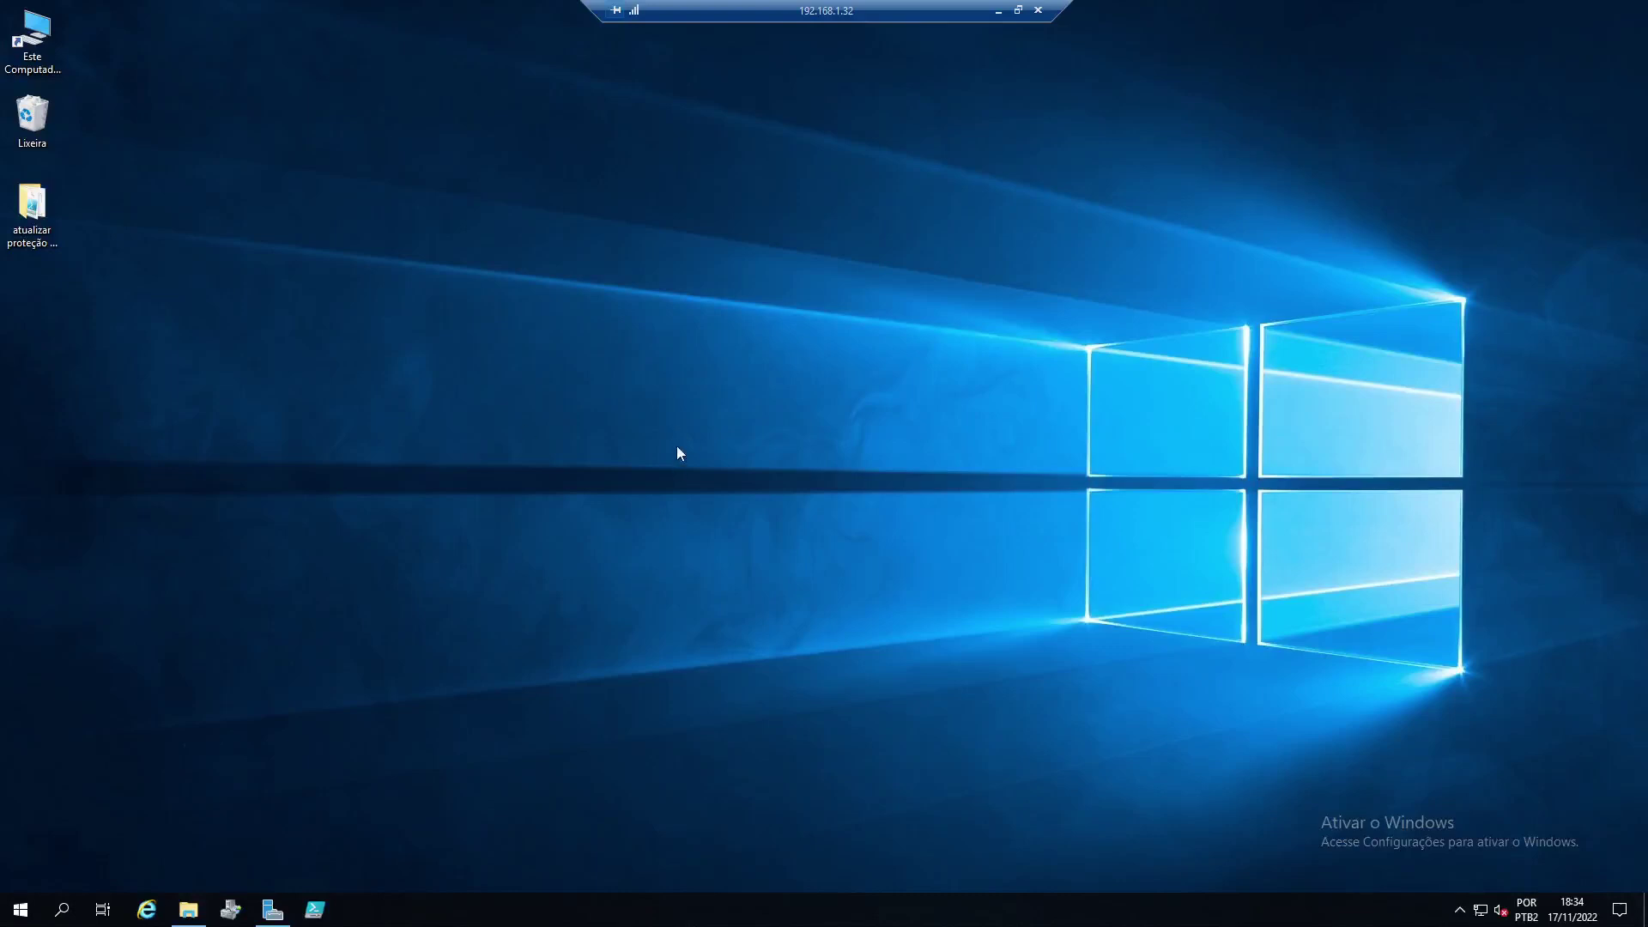